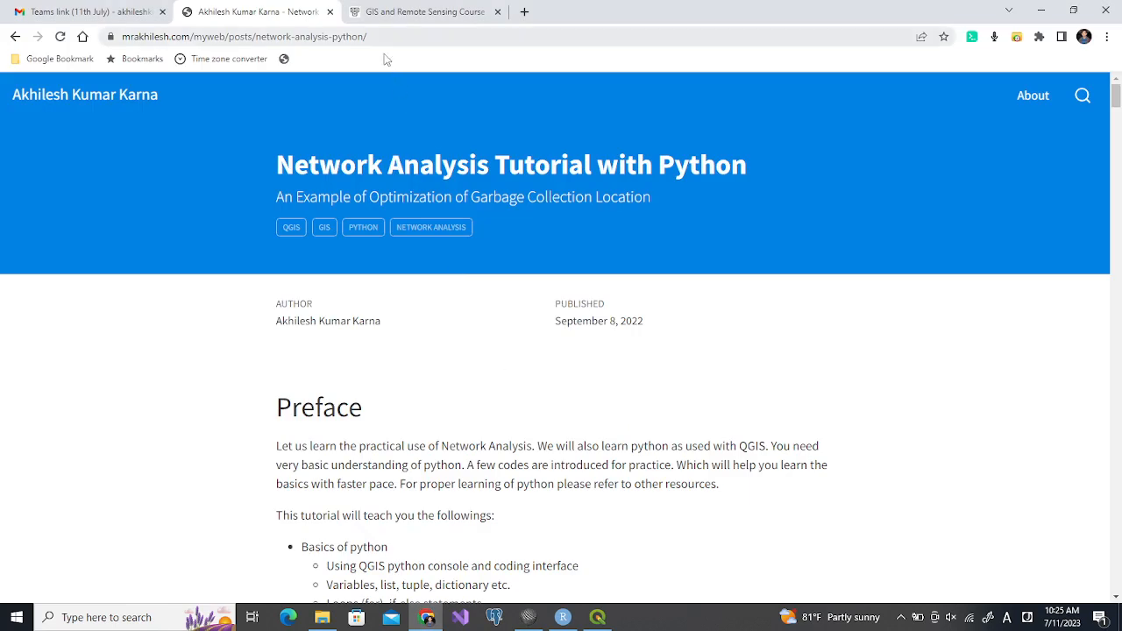
Review the network analysis practice outline in SciTE and the Kathmandu map extent section of the web tutorial
click(527, 614)
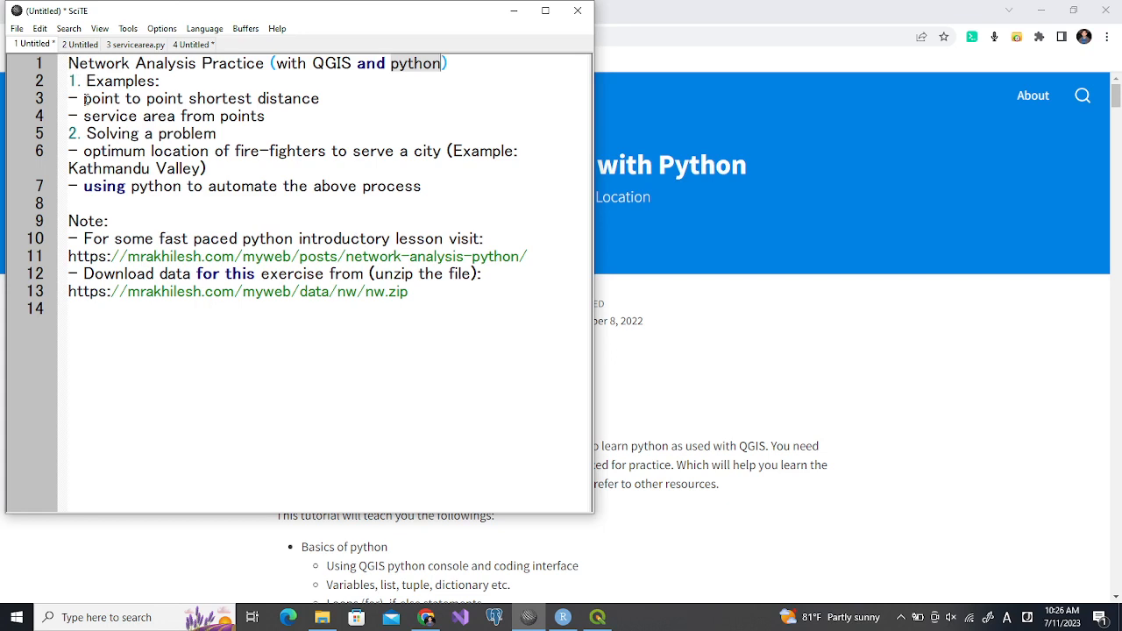
click(85, 274)
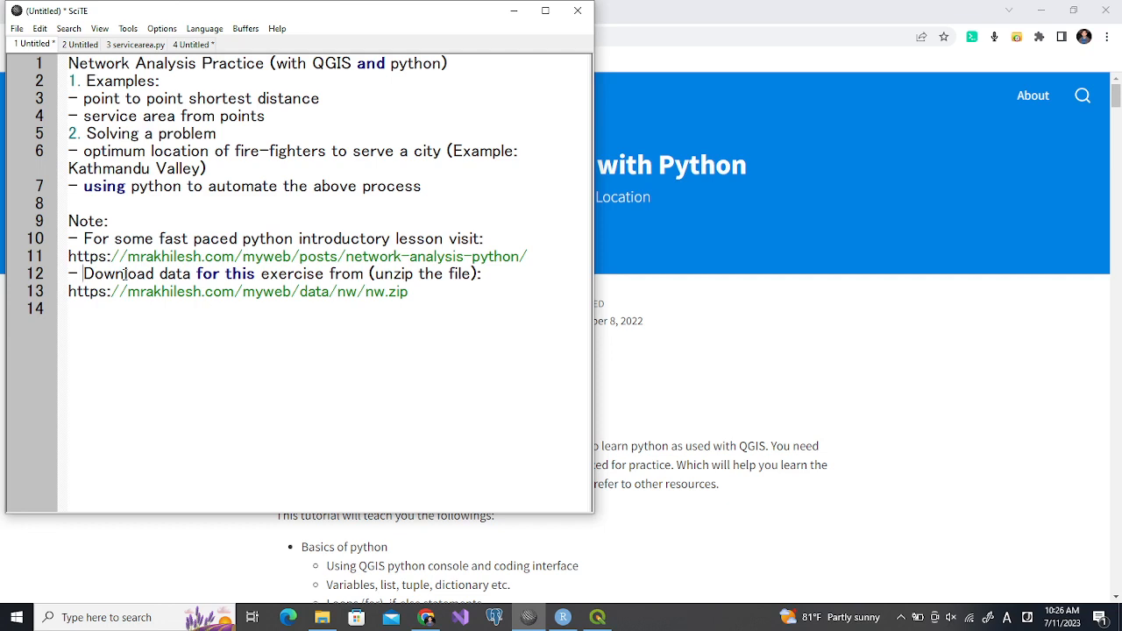
click(813, 372)
drag(1115, 103, 1106, 558)
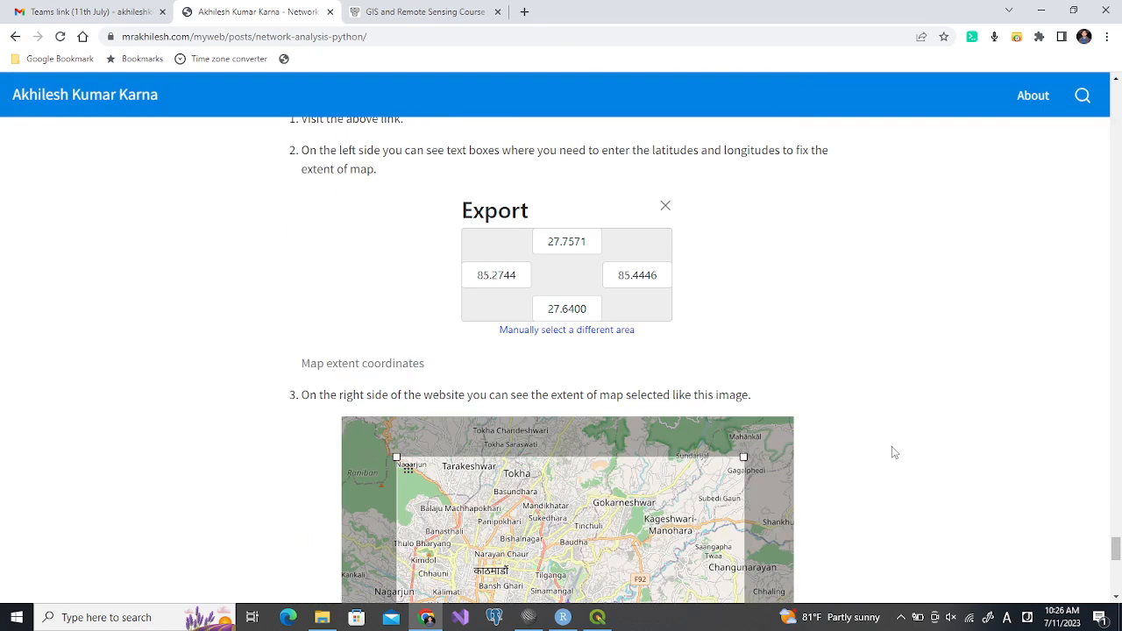
drag(1114, 551, 1116, 557)
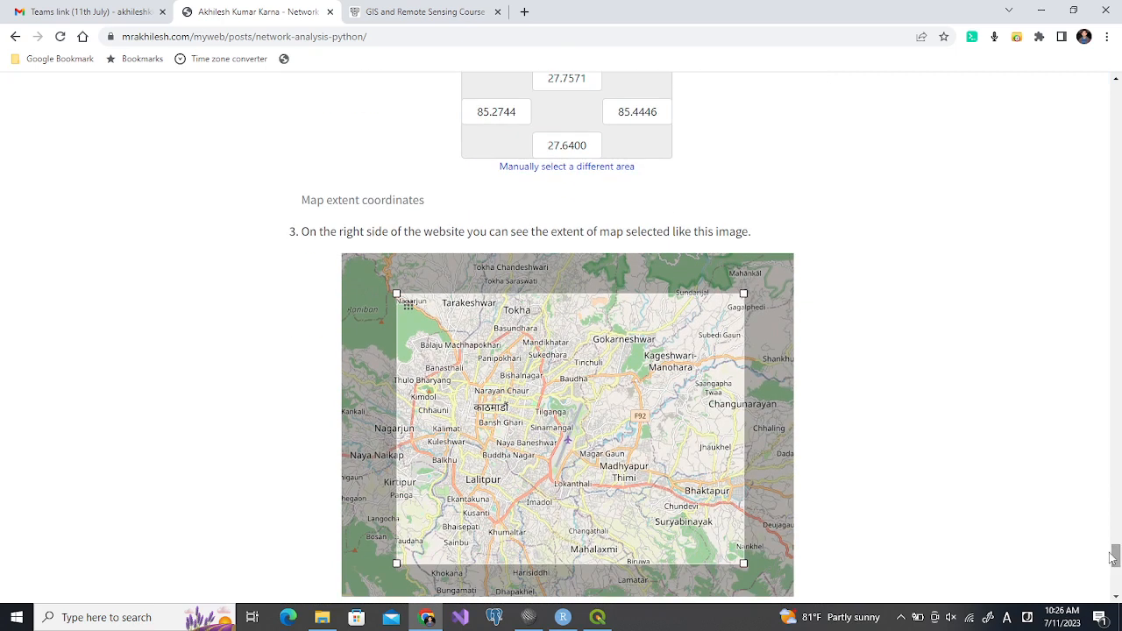
click(527, 615)
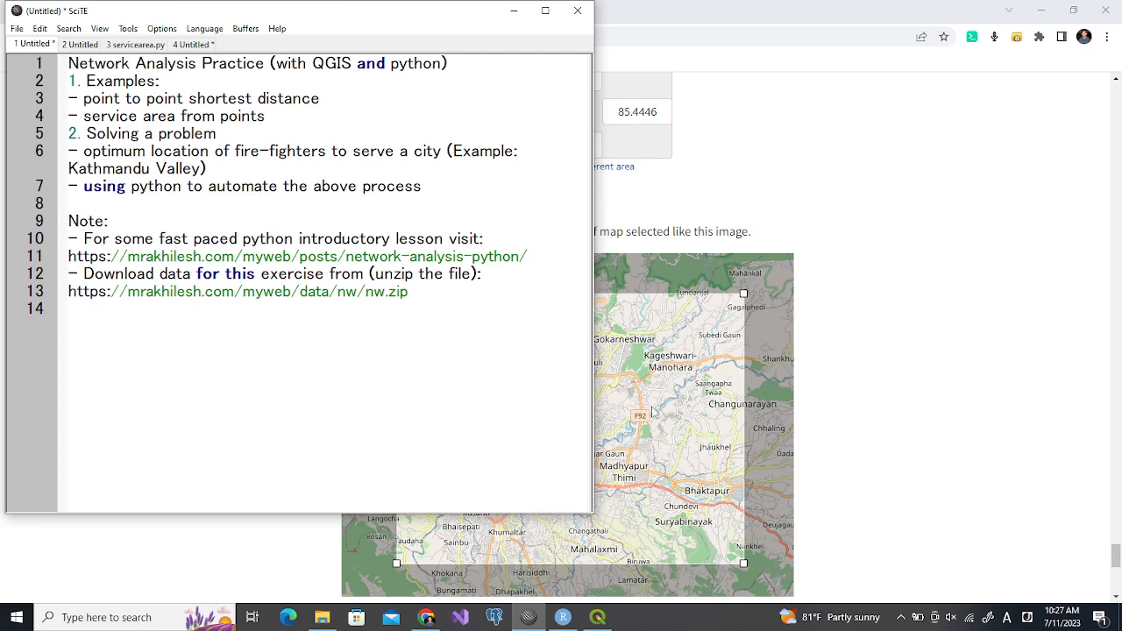
Switch to QGIS and load the recent road_clip selection expression for primary, road, secondary, tertiary, trunk and residential highways or non-NULL names
click(597, 617)
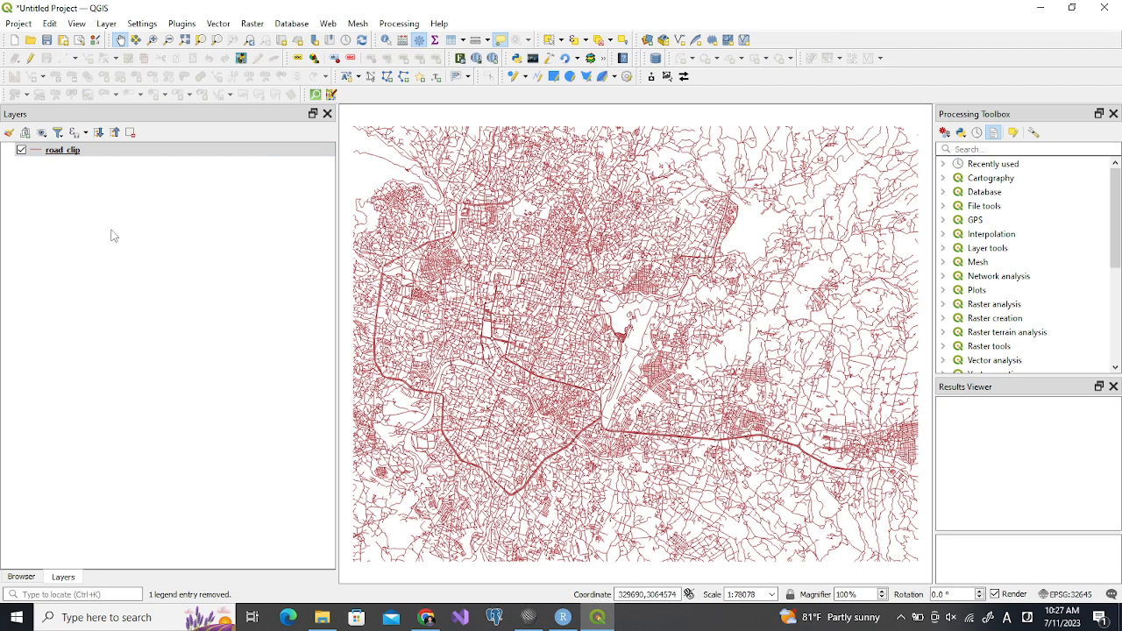
right_click(76, 153)
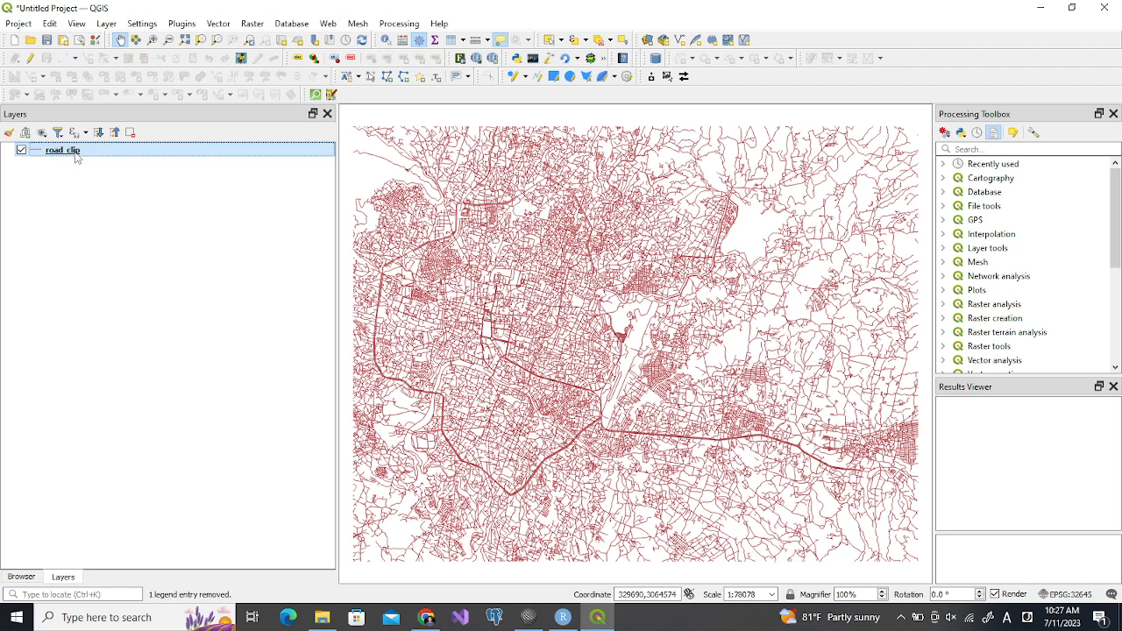
click(48, 173)
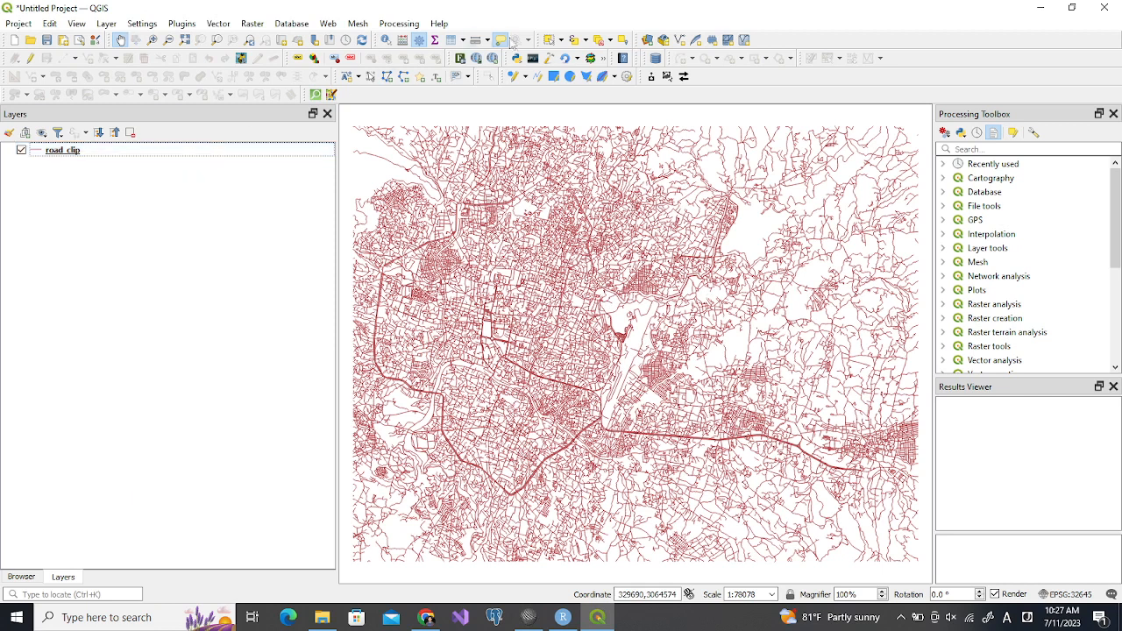
click(575, 40)
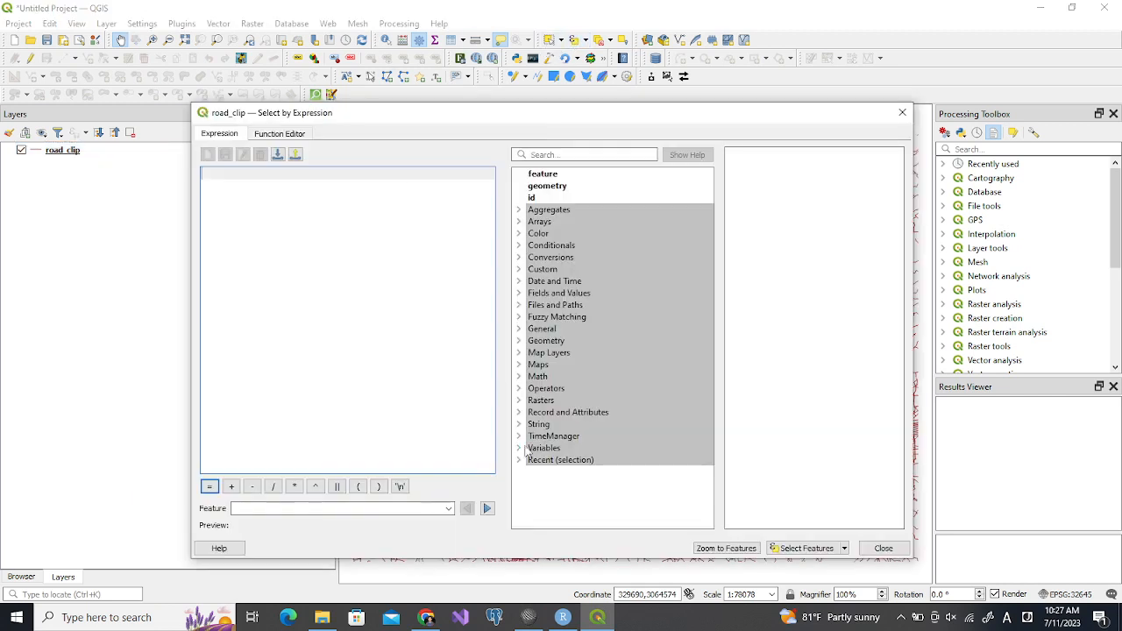
click(519, 459)
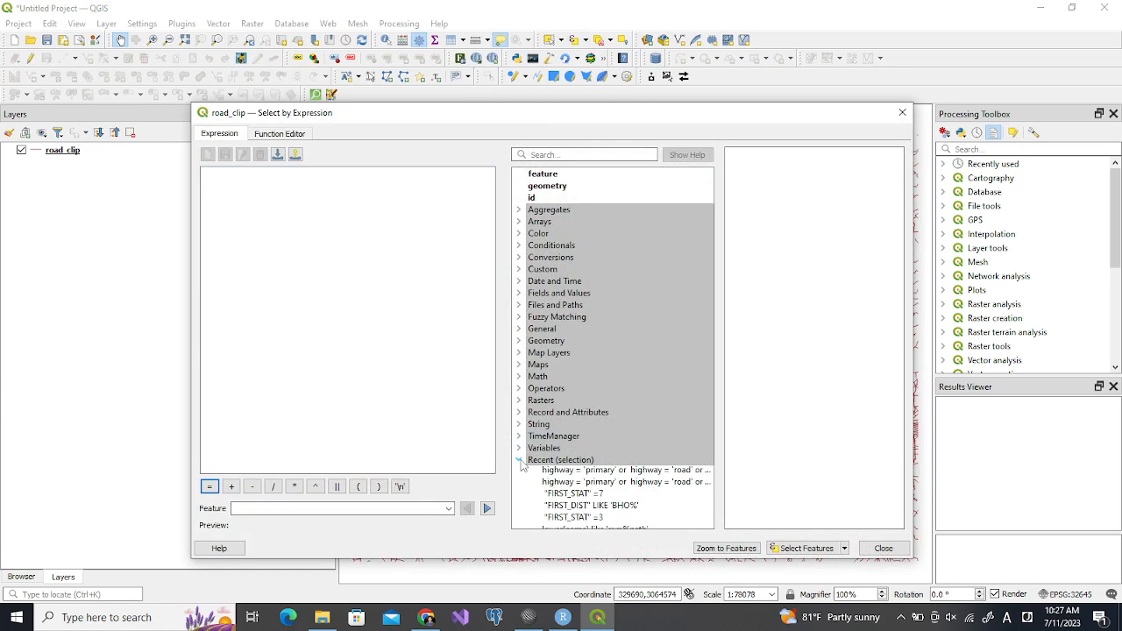
double_click(577, 477)
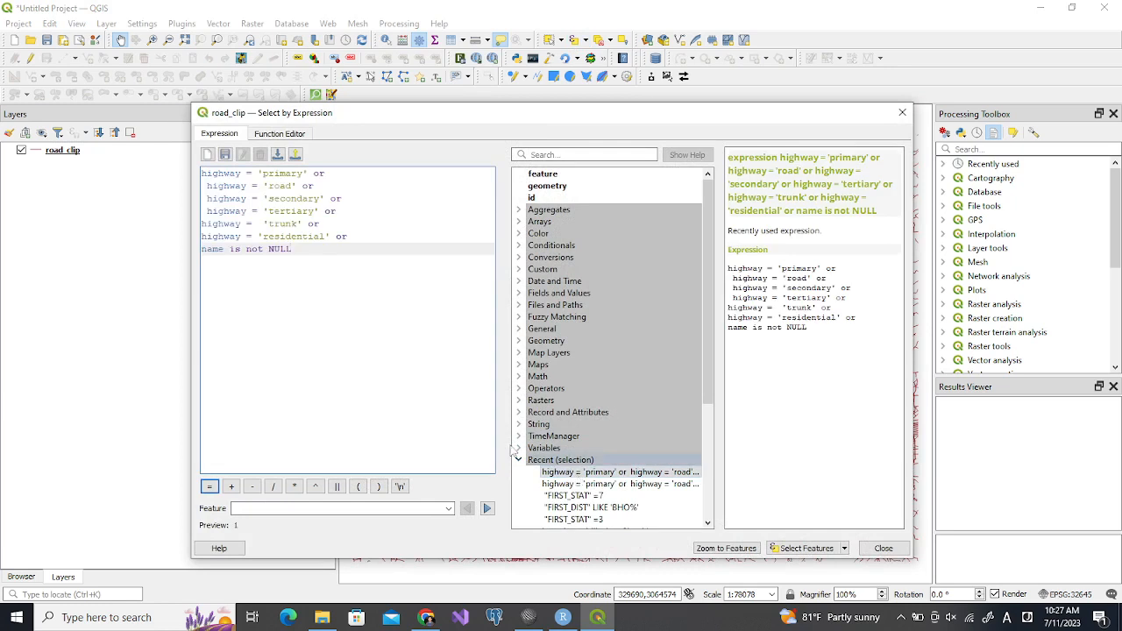
Examine the name and highway fields in the road_clip attribute table, and minimize the table
click(62, 154)
click(449, 40)
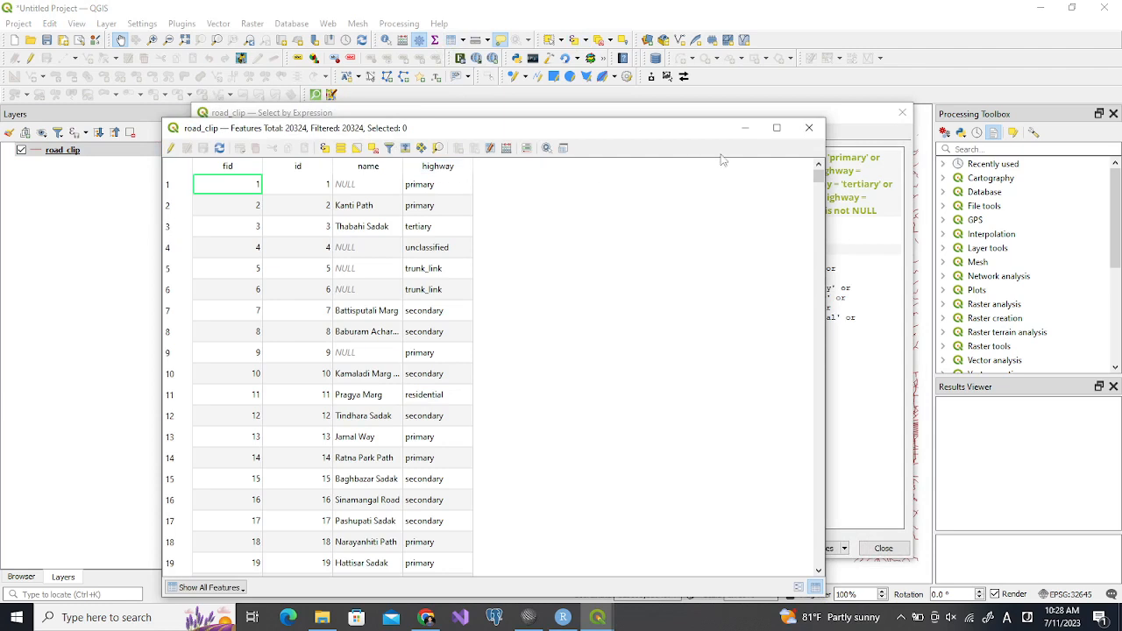
click(744, 128)
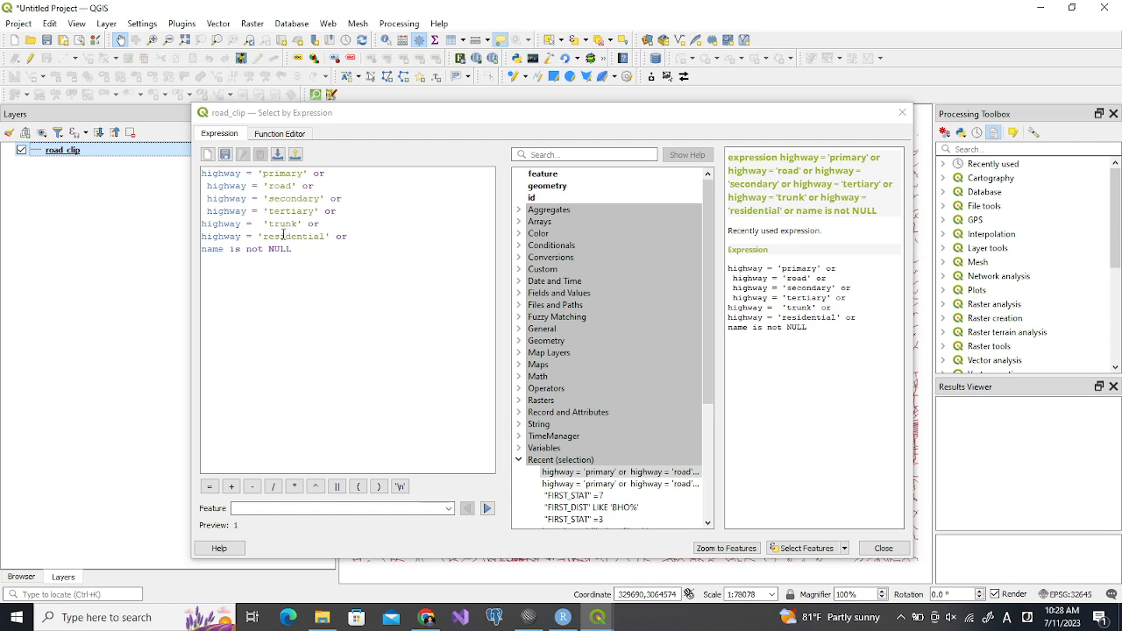
Check the "name is not NULL" condition, select the road_clip features matching the expression, and close the selection dialog
click(202, 249)
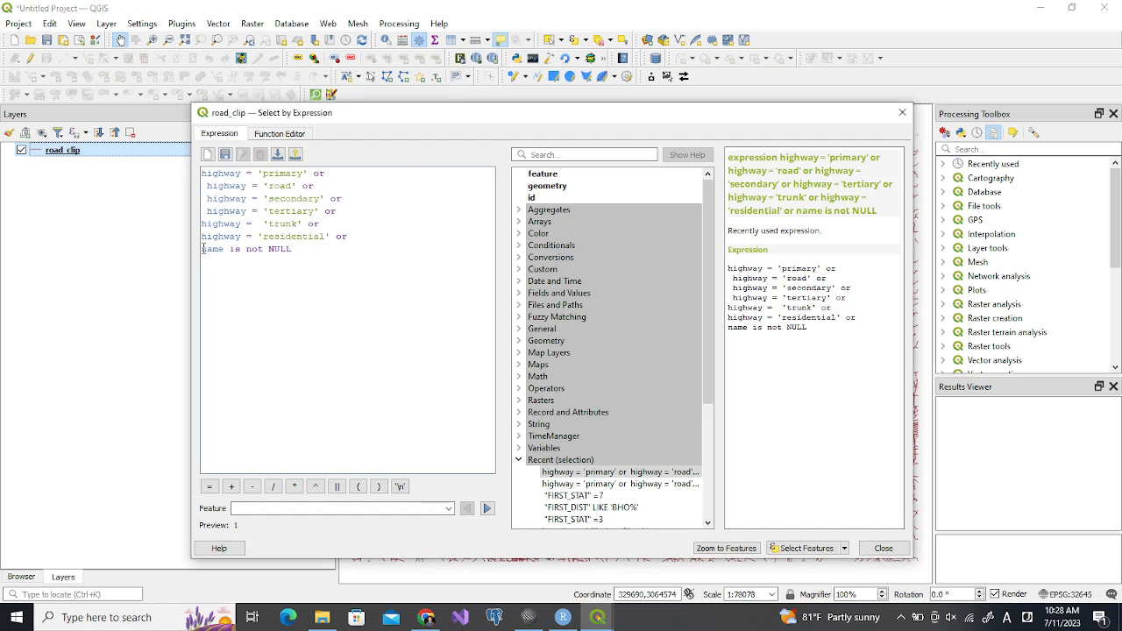
shift+click(296, 249)
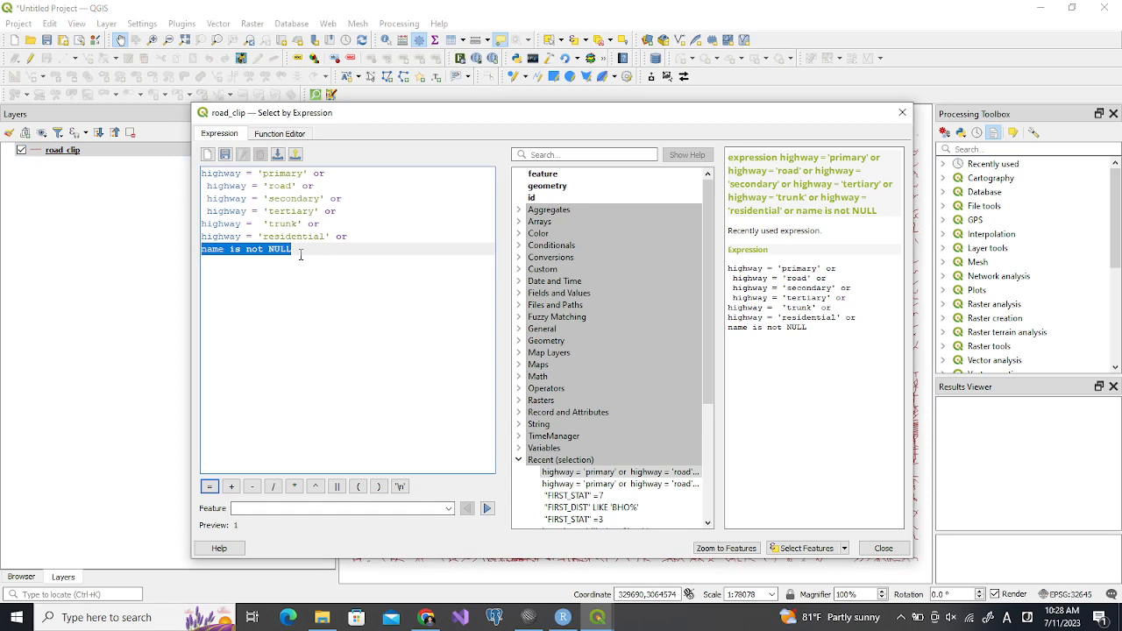
click(245, 268)
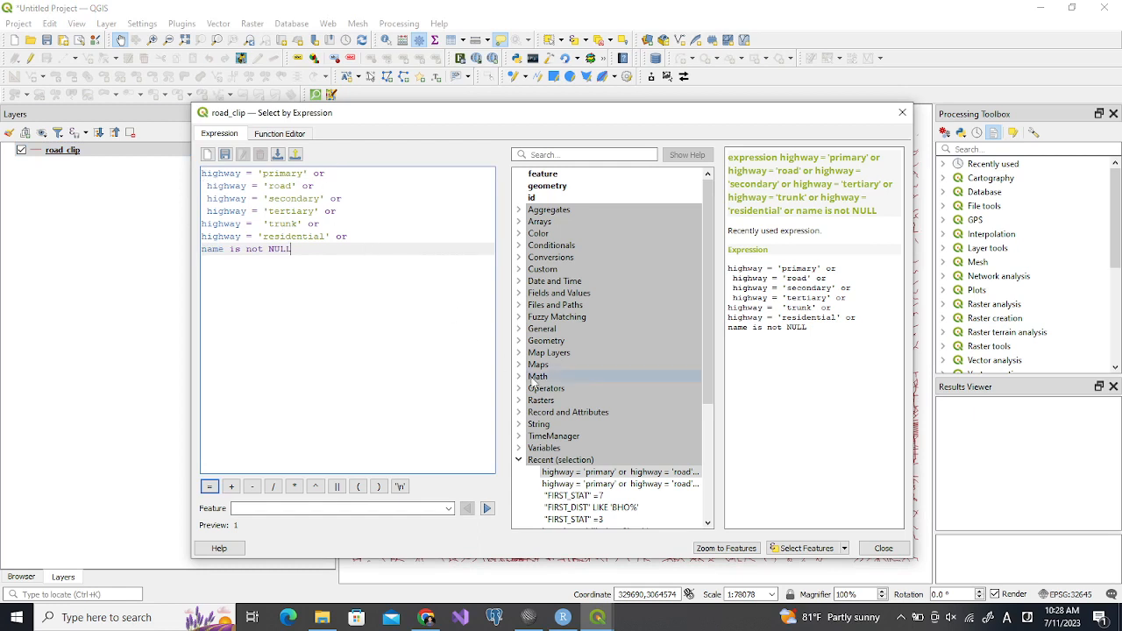
click(803, 550)
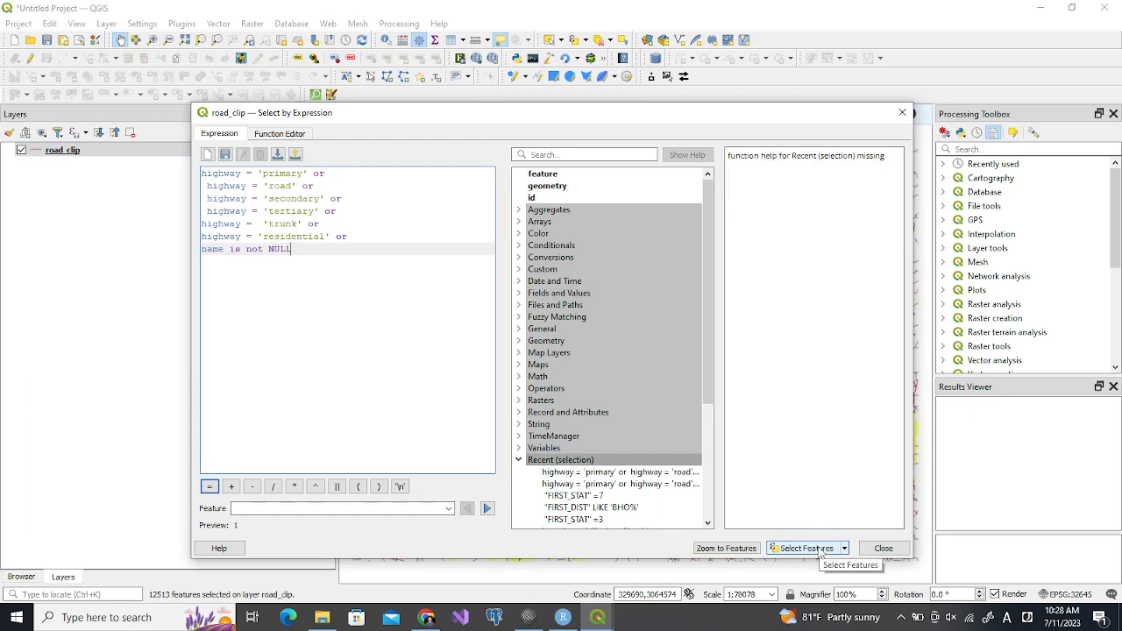
click(882, 547)
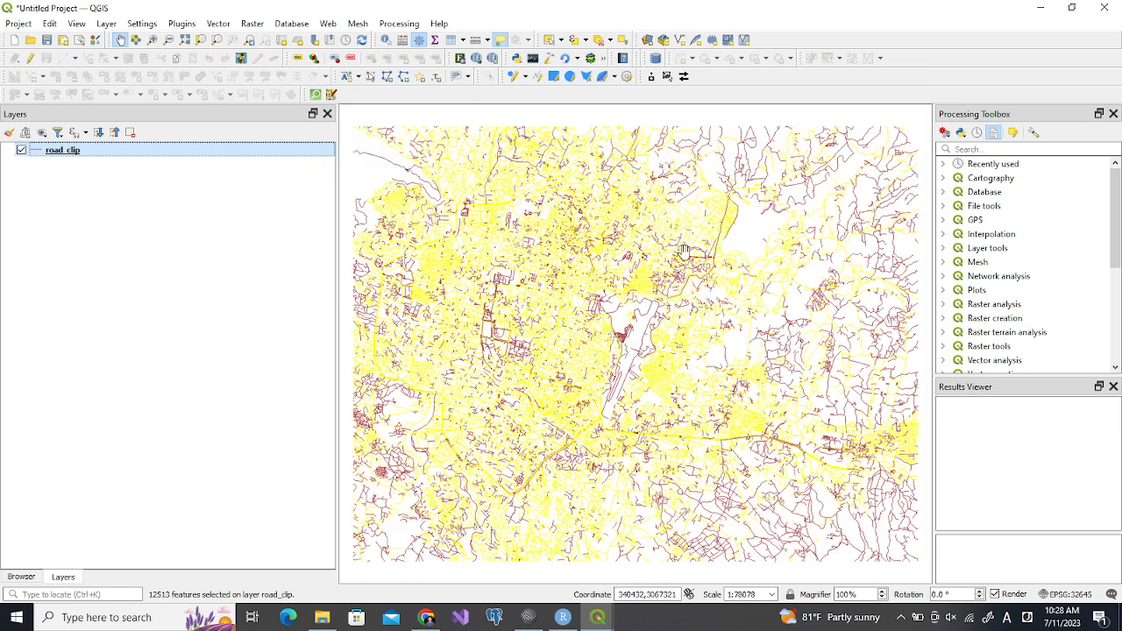
Export the selected road_clip features to a GeoPackage named nw_practice.gpkg in the Exe10_NW folder, with CRS EPSG:32645, adding it to the map
right_click(77, 158)
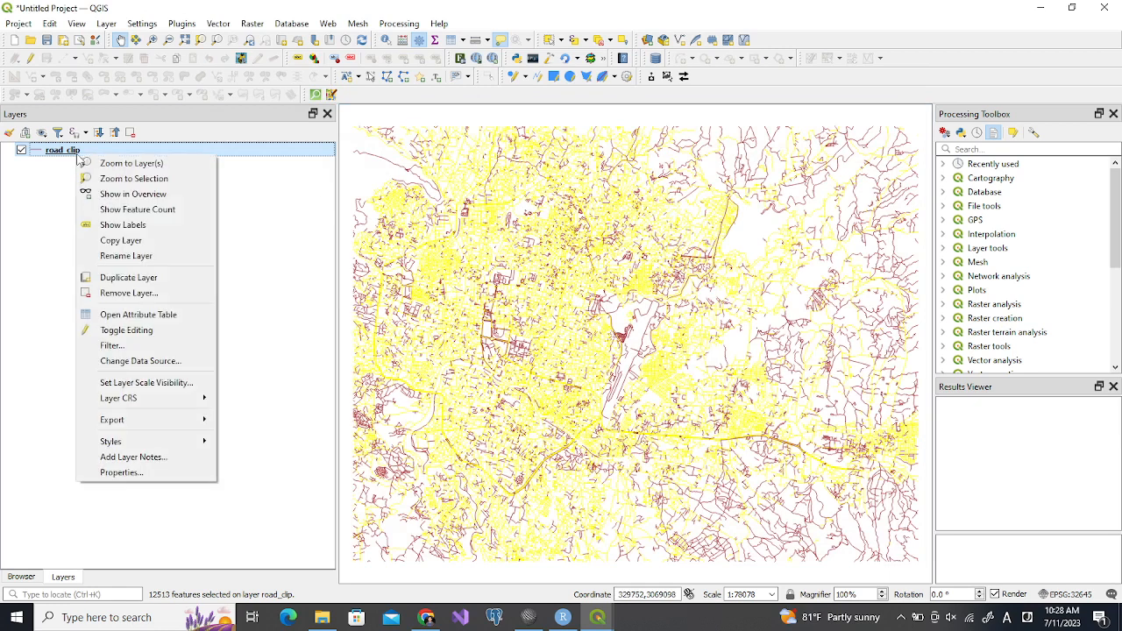
mouse_move(157, 425)
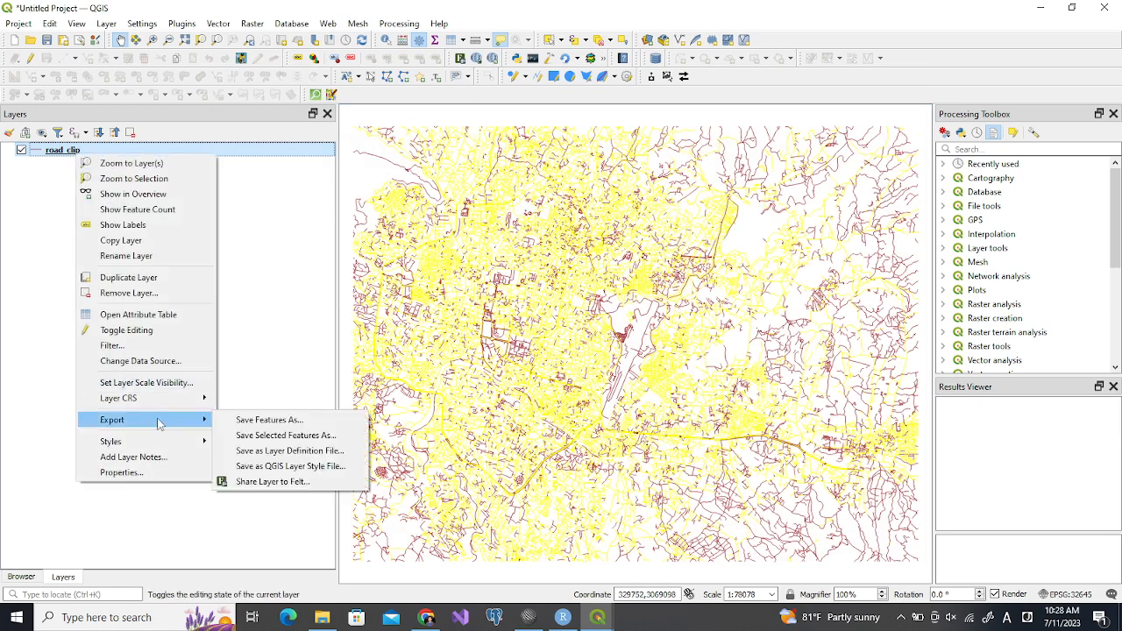
click(264, 435)
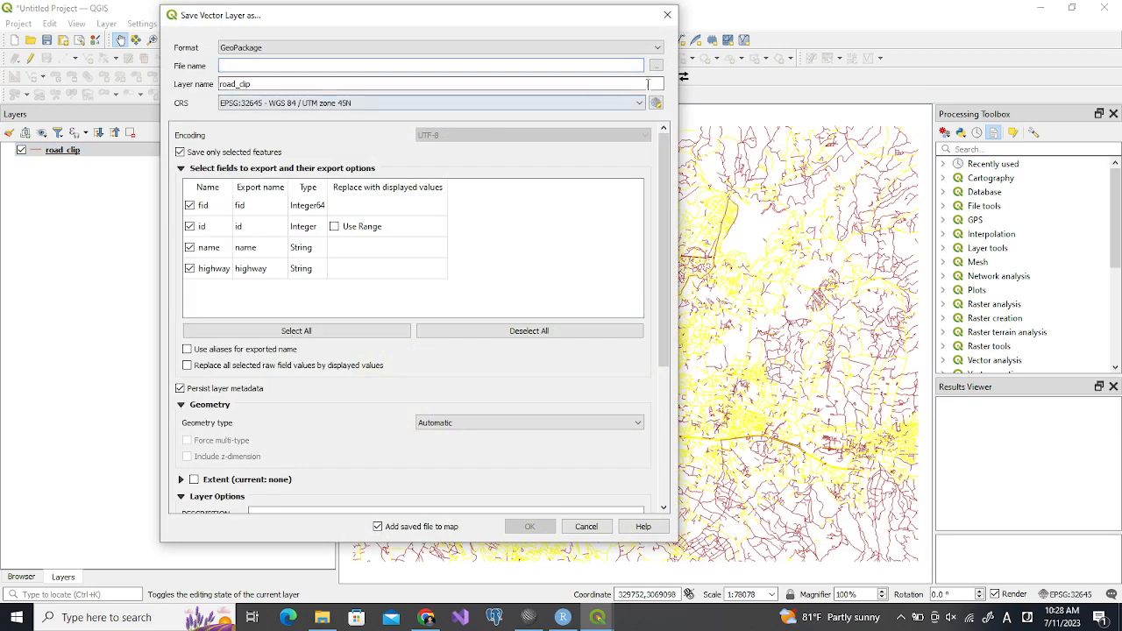
click(655, 67)
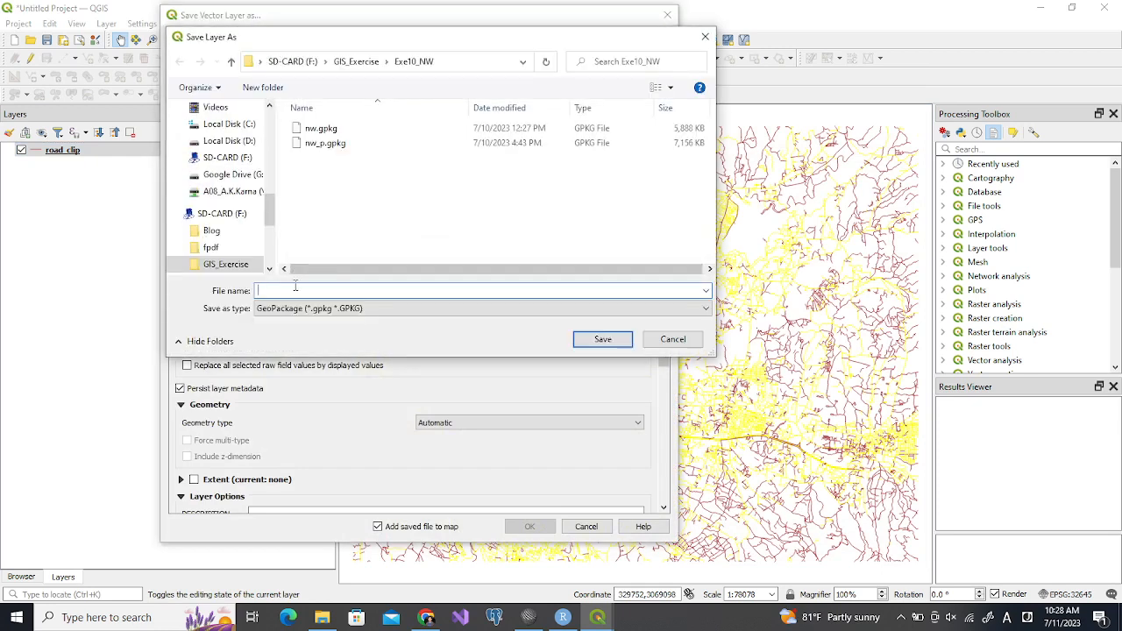
text(nw_practice)
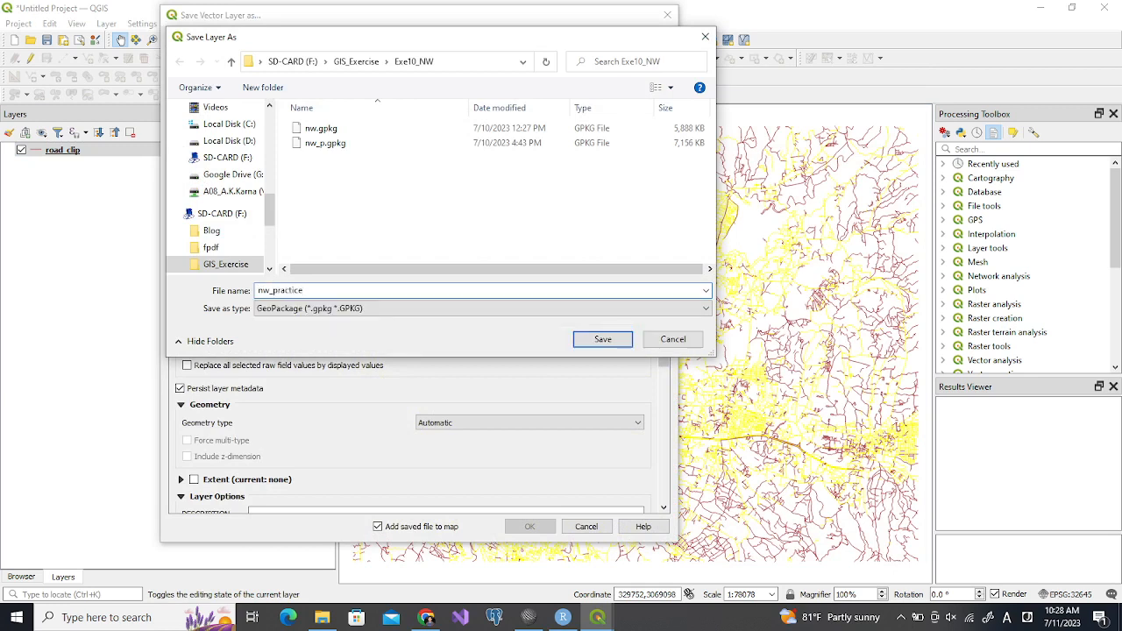
key(Return)
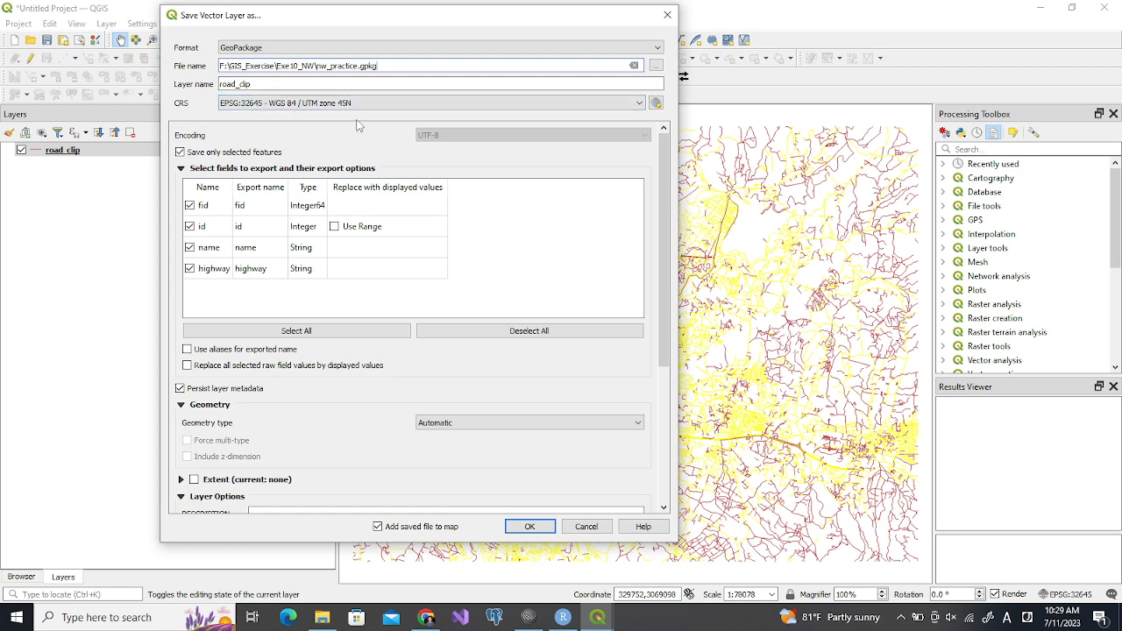
click(525, 527)
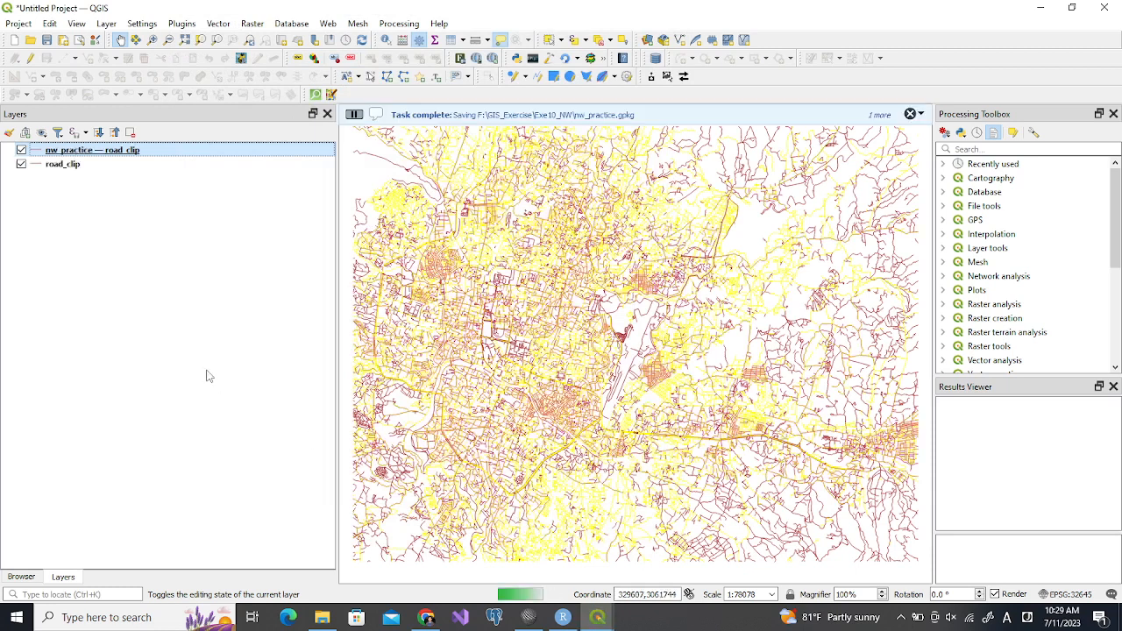
Remove the original road_clip layer from the project
click(70, 166)
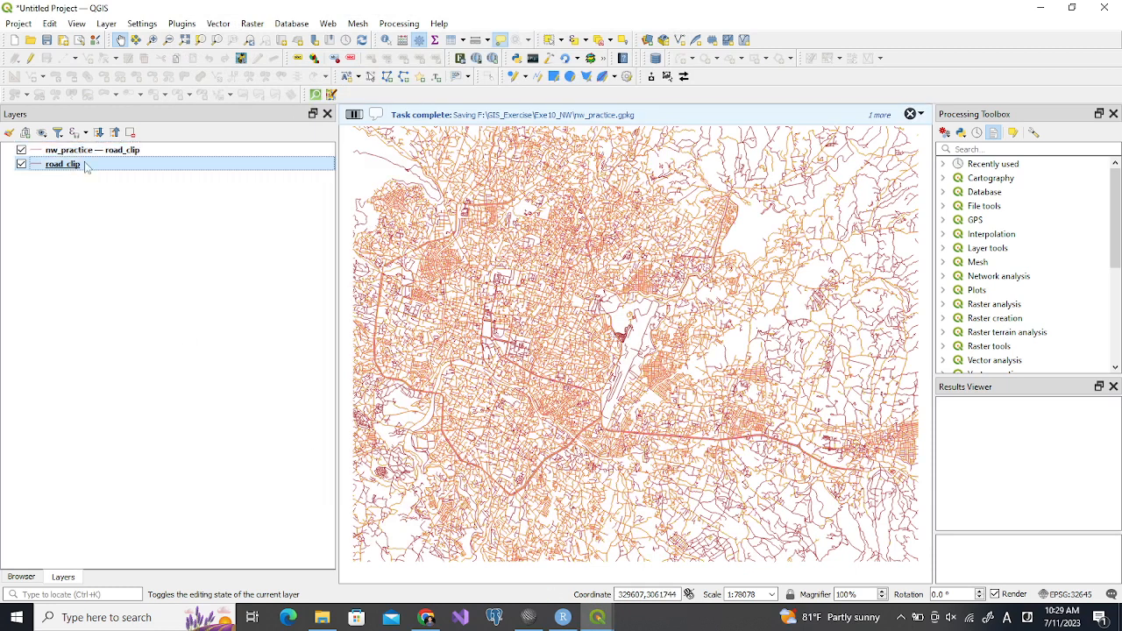
click(130, 132)
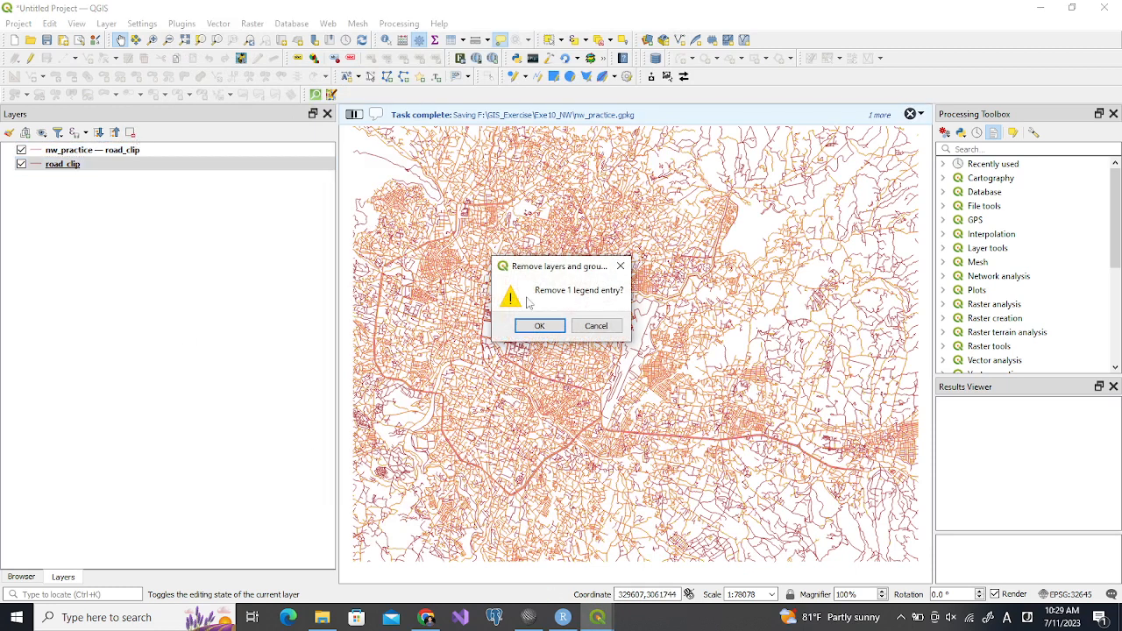
click(539, 321)
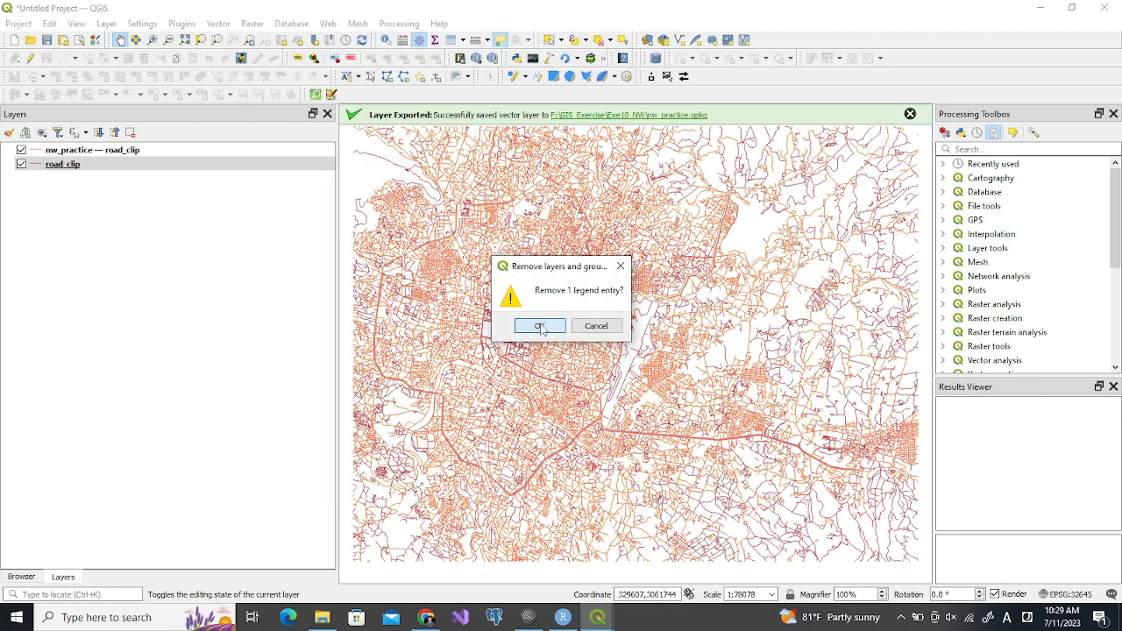
Rename the exported nw_practice layer to road_clip and dismiss the export message
click(109, 151)
click(110, 151)
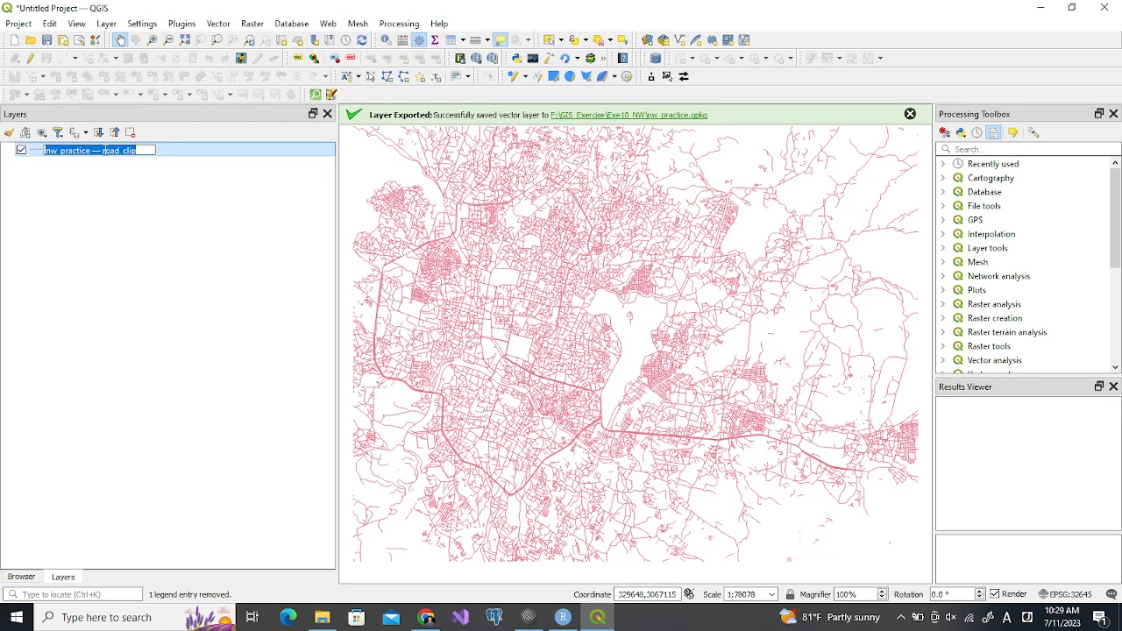
click(103, 151)
key(shift+Home)
key(BackSpace)
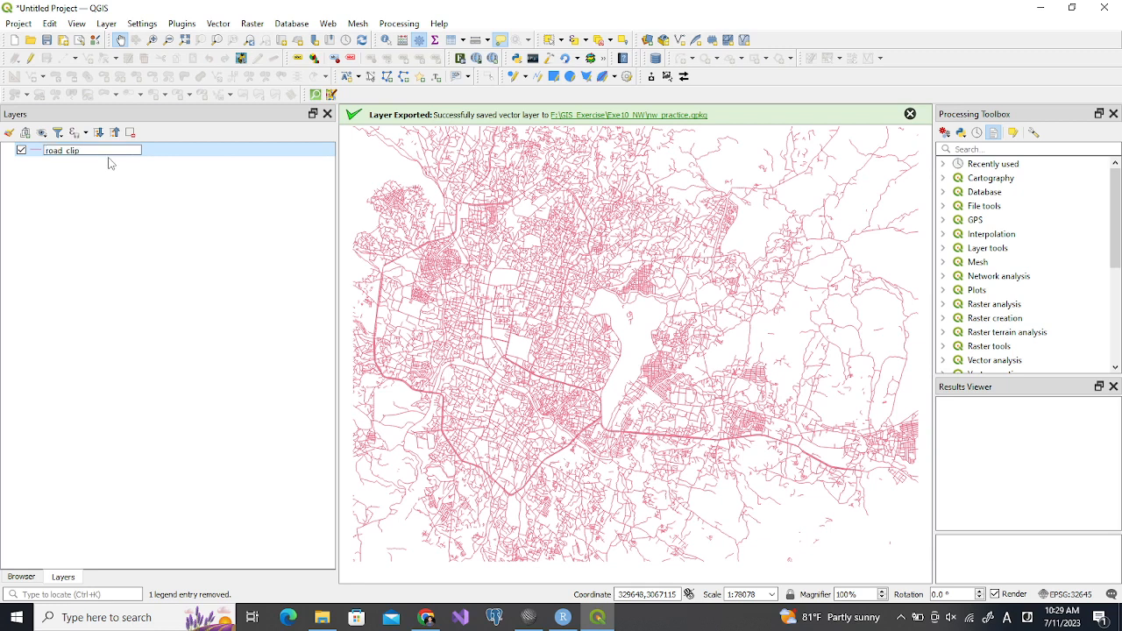
key(Return)
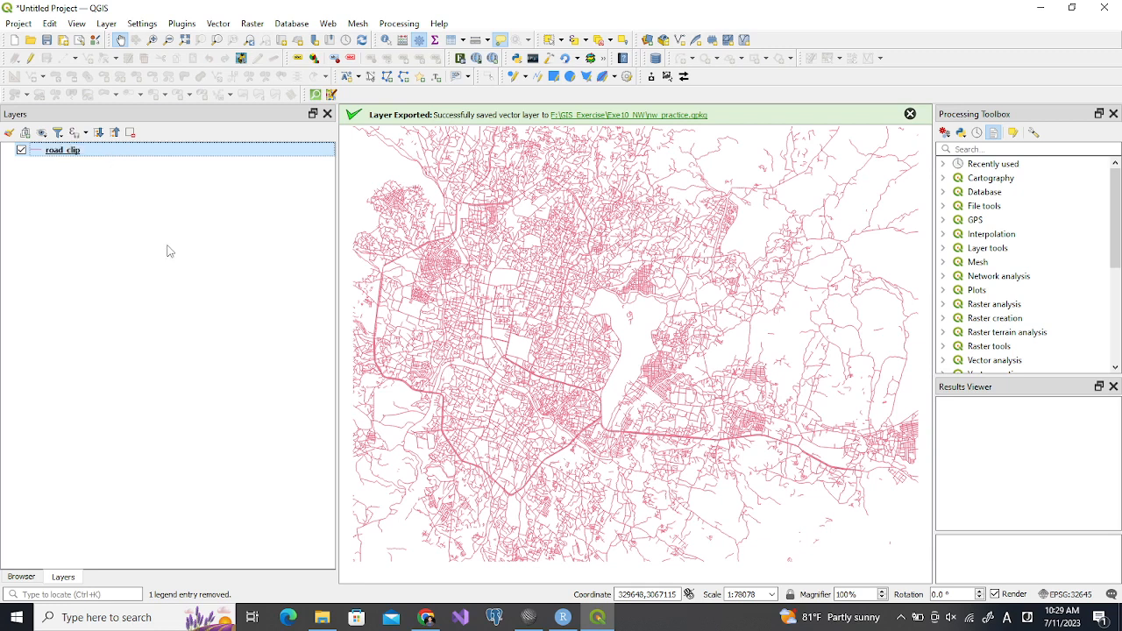
click(909, 115)
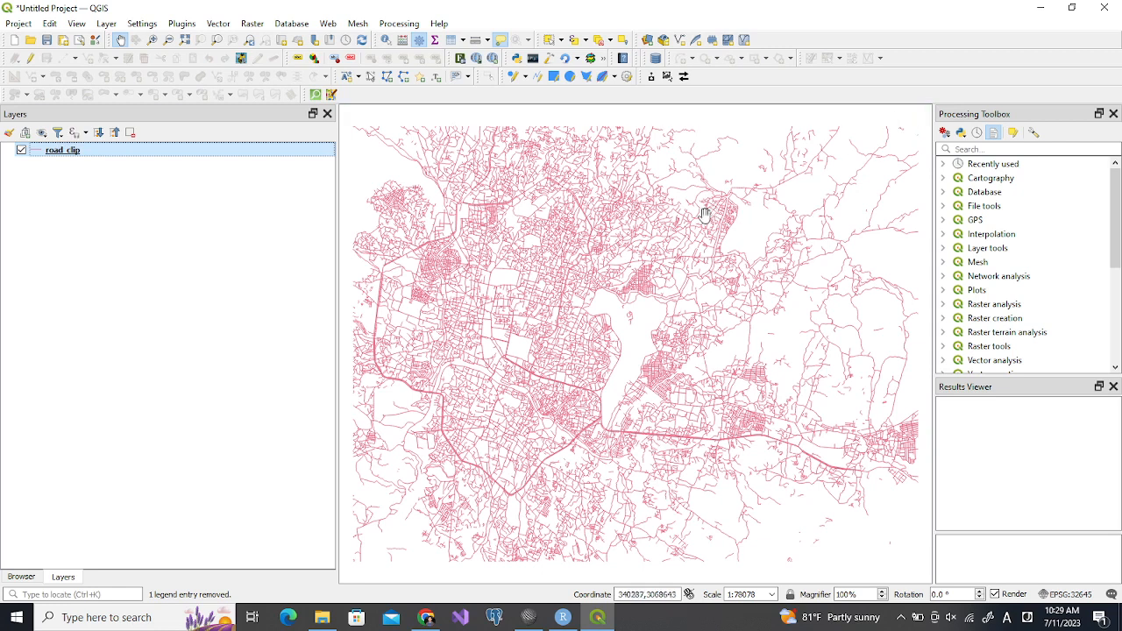
Search the processing algorithms for "netwo" and review the Network analysis tools
click(959, 150)
text(ne)
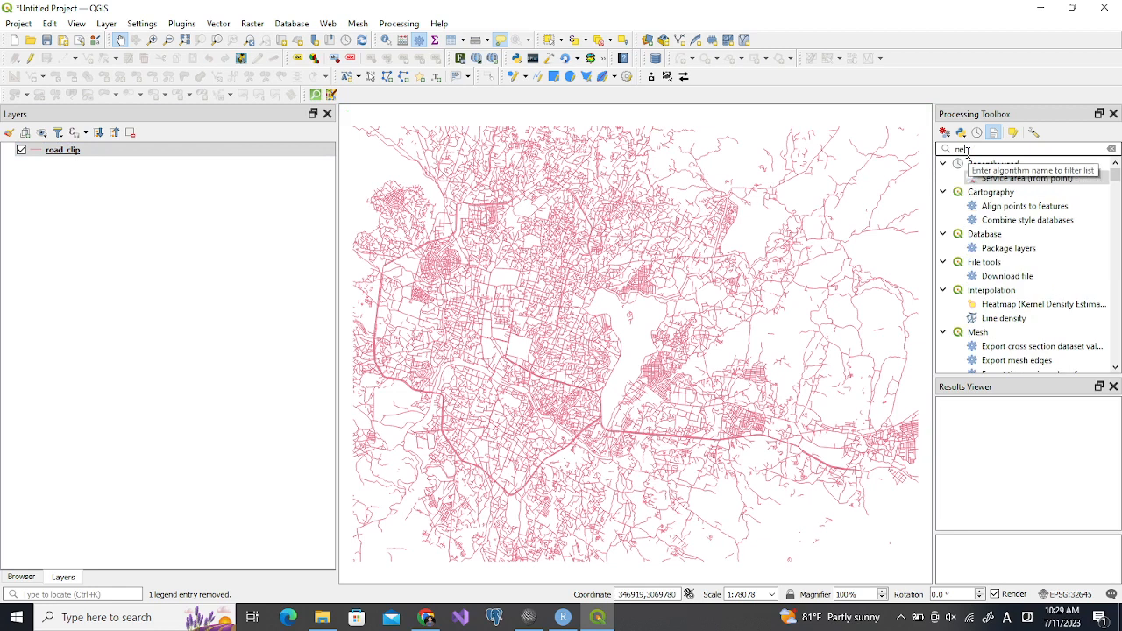
text(two)
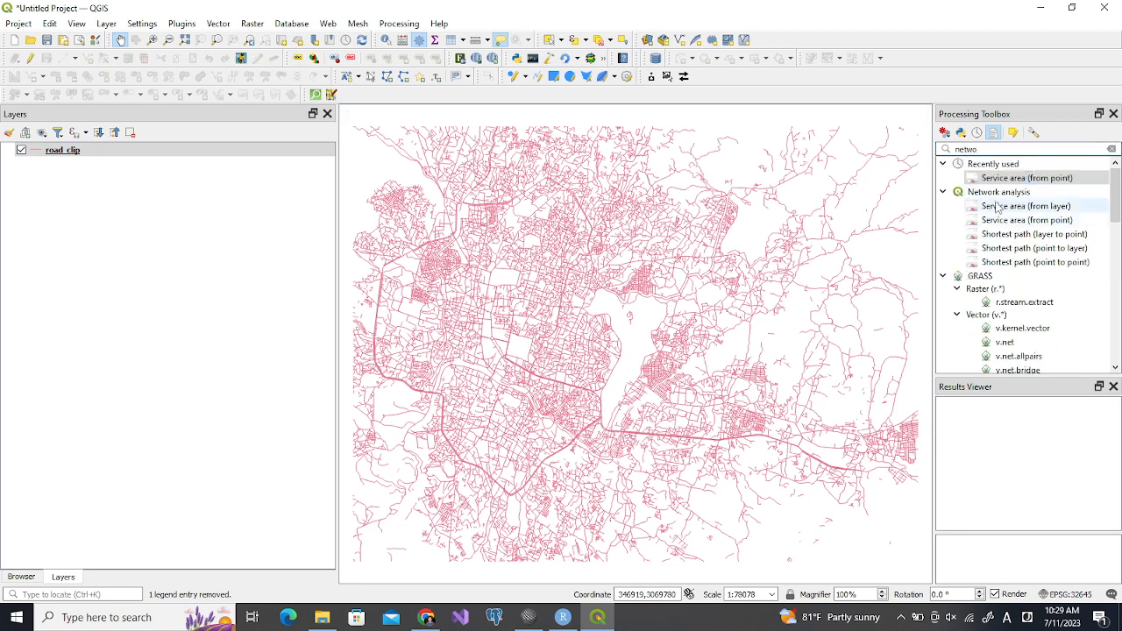
click(997, 194)
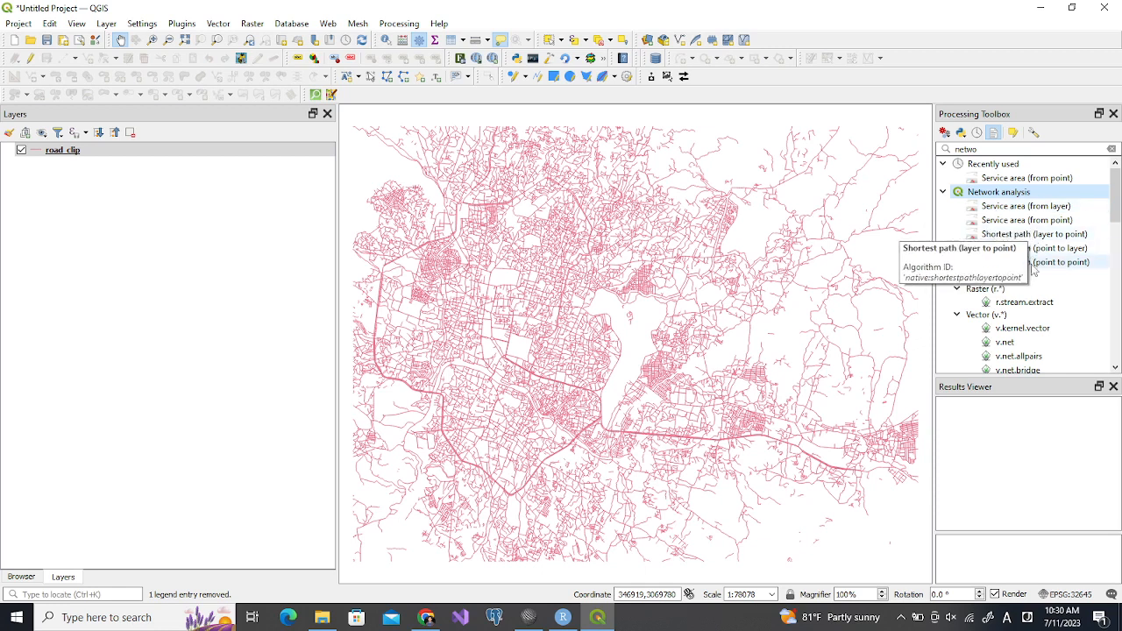
Start Shortest path (point to point) on road_clip and pick a start point in the northern network at about 334069, 3069346
click(1025, 220)
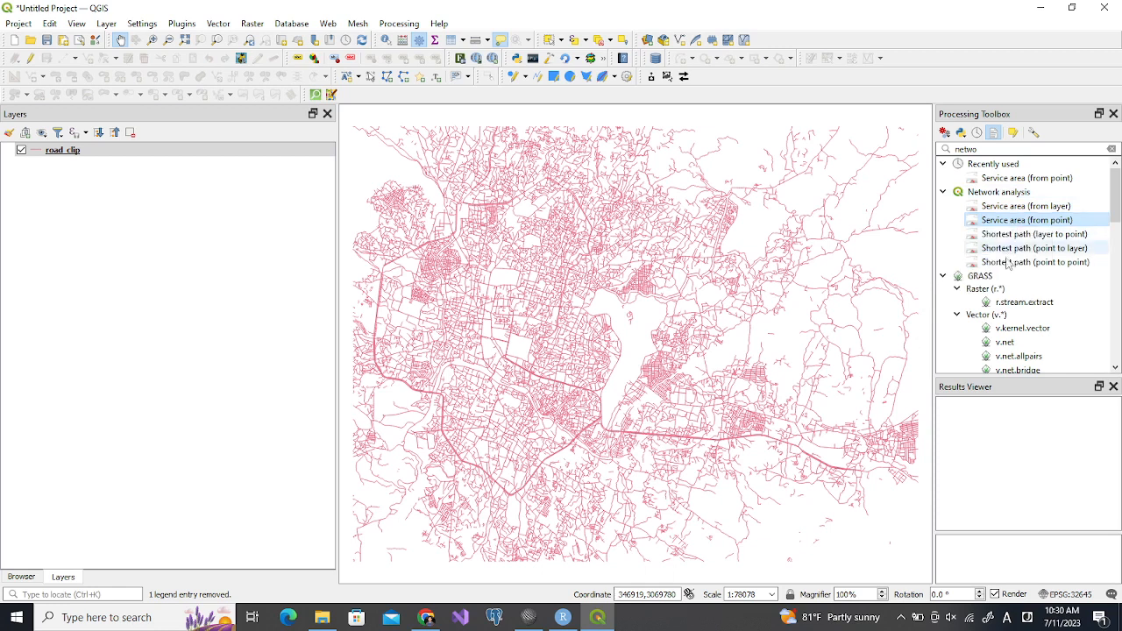
click(1005, 262)
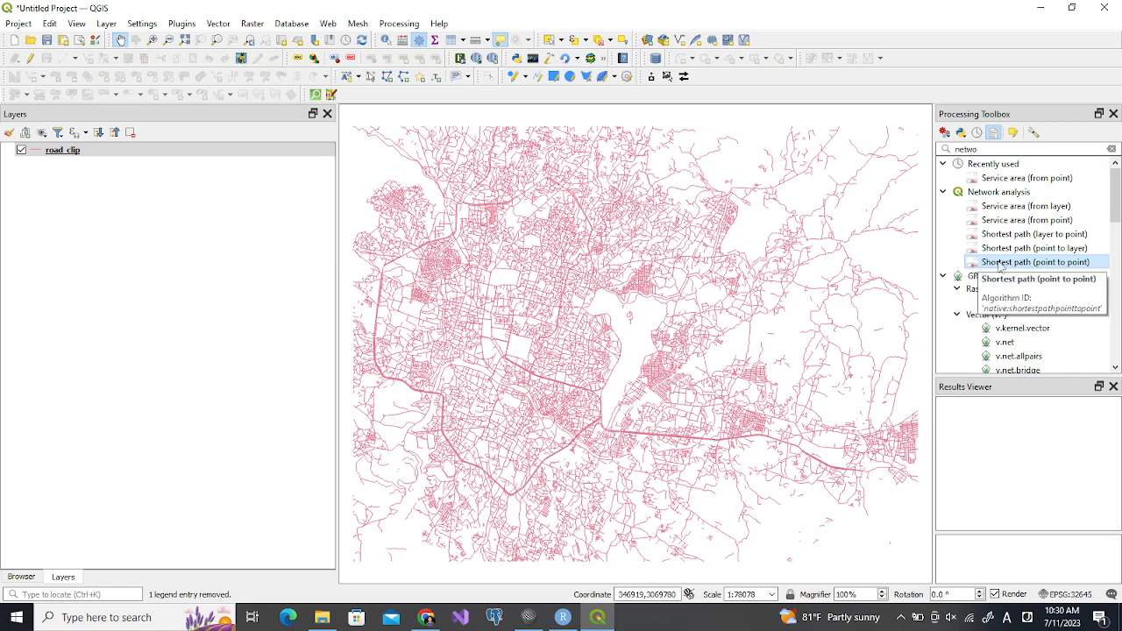
double_click(971, 263)
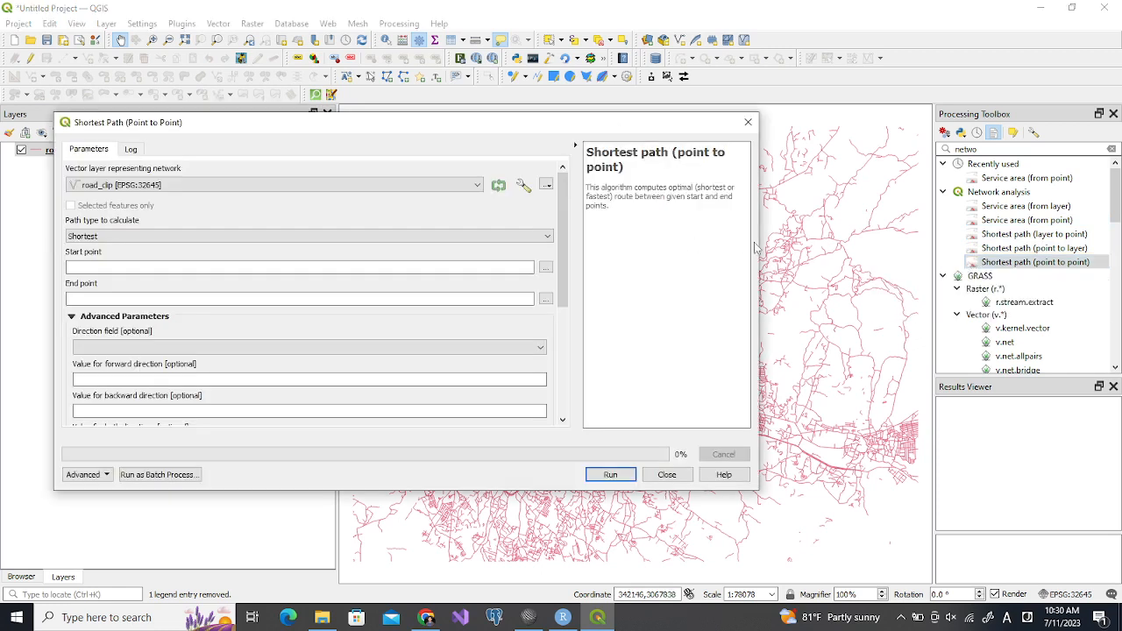
drag(764, 241, 691, 243)
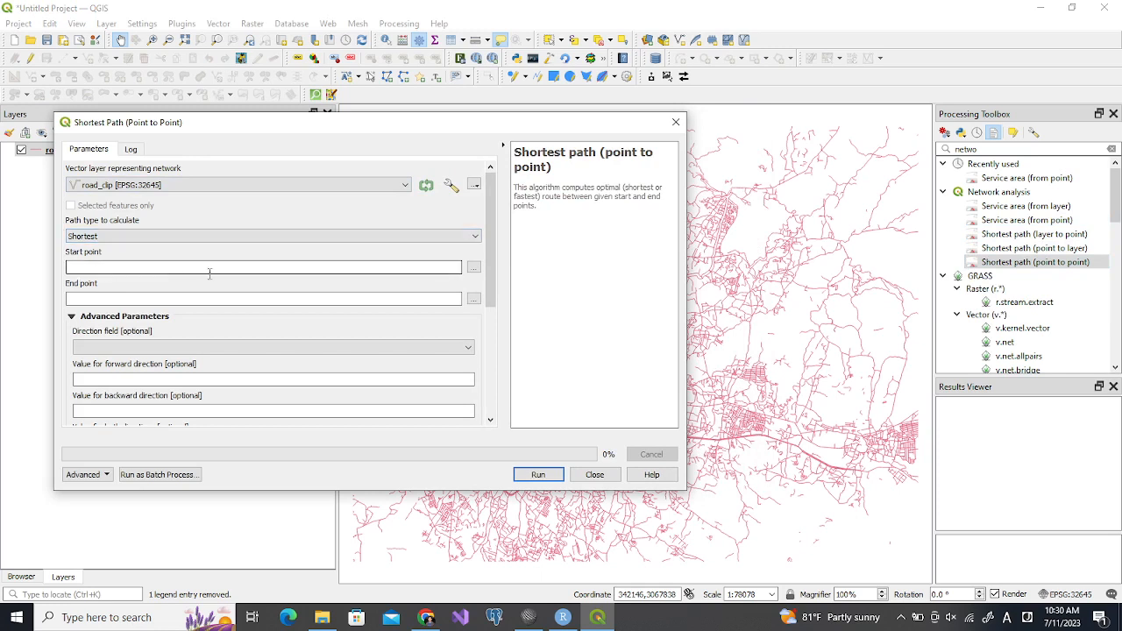
click(473, 267)
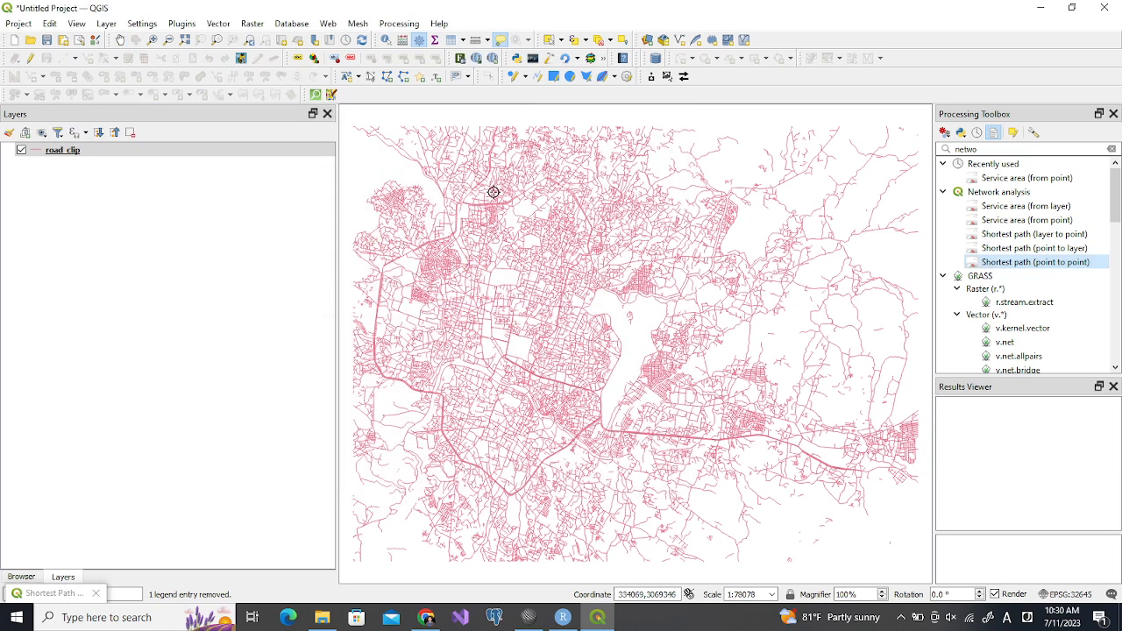
click(494, 192)
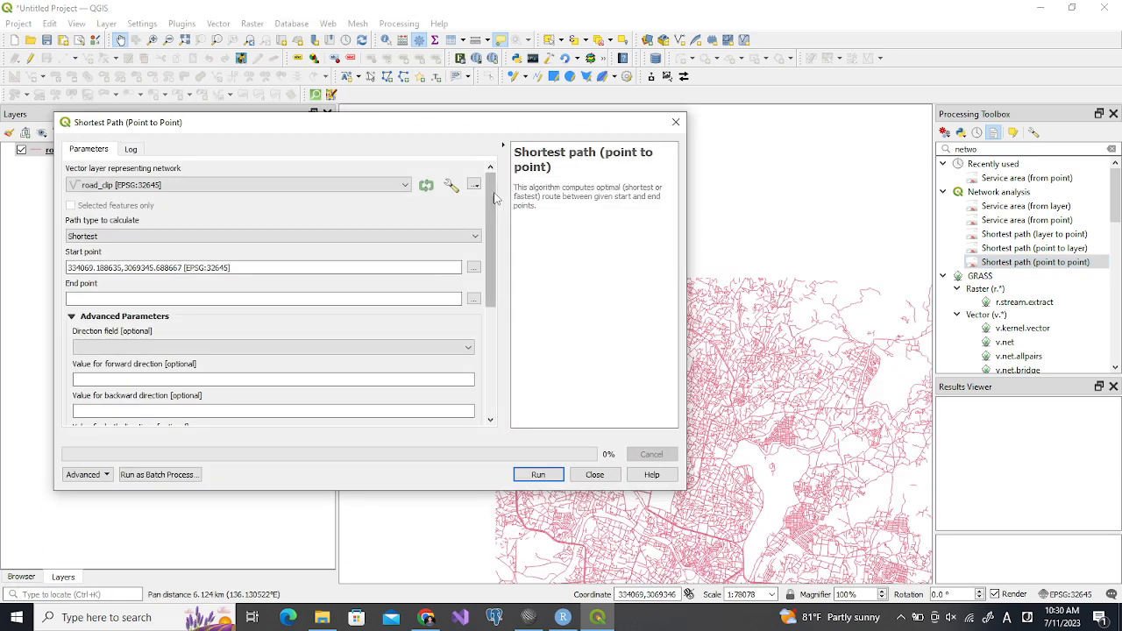
Pick the end point at about 339513, 3063324, run the shortest path calculation, and close the tool
click(473, 299)
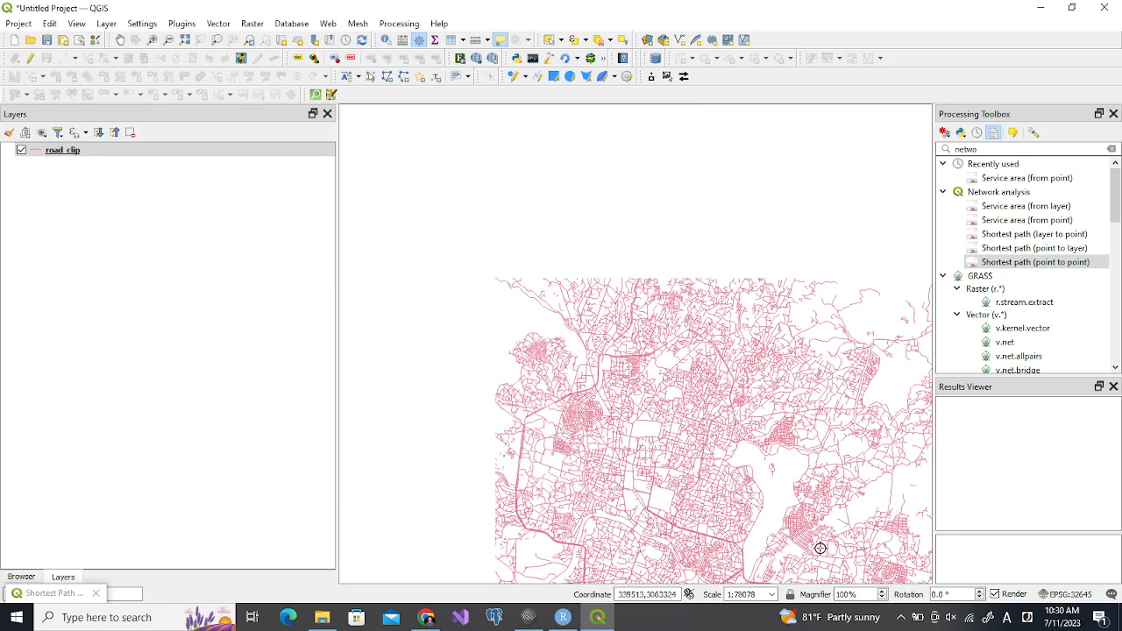
click(814, 548)
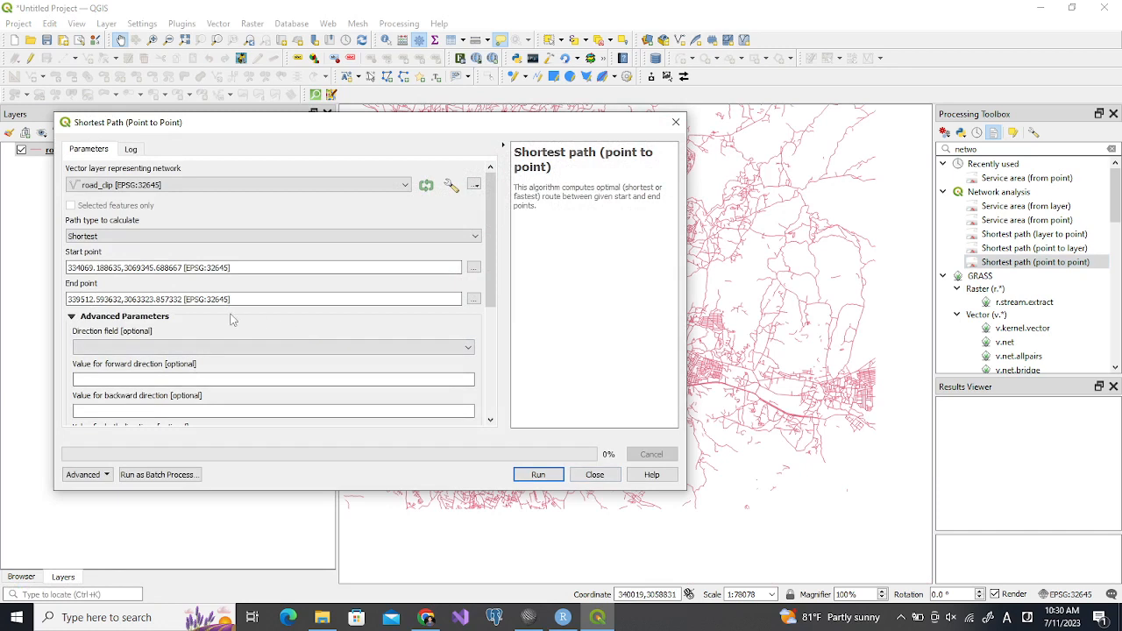
click(543, 477)
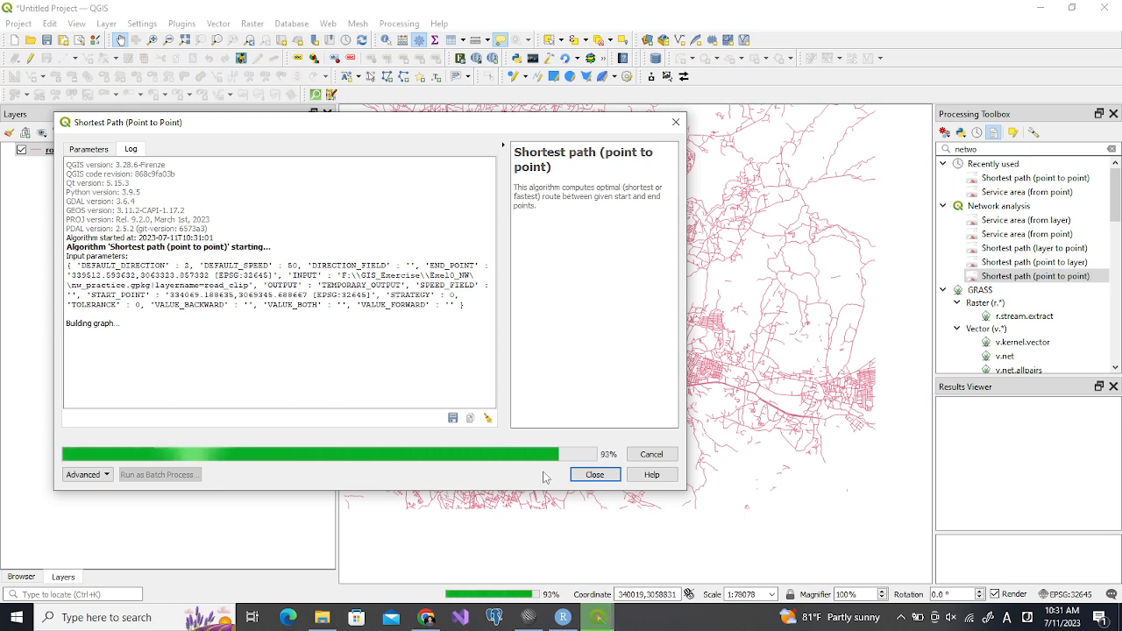
click(593, 474)
Examine the start, end and cost attributes of the Shortest path layer and close its attribute table
drag(538, 290, 565, 468)
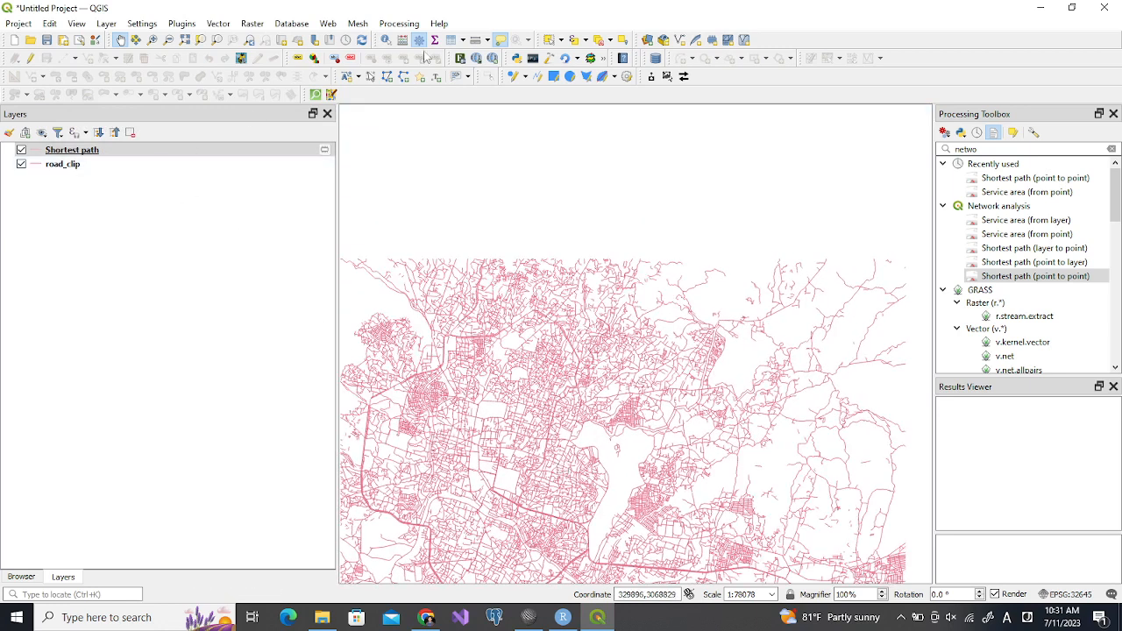
click(452, 41)
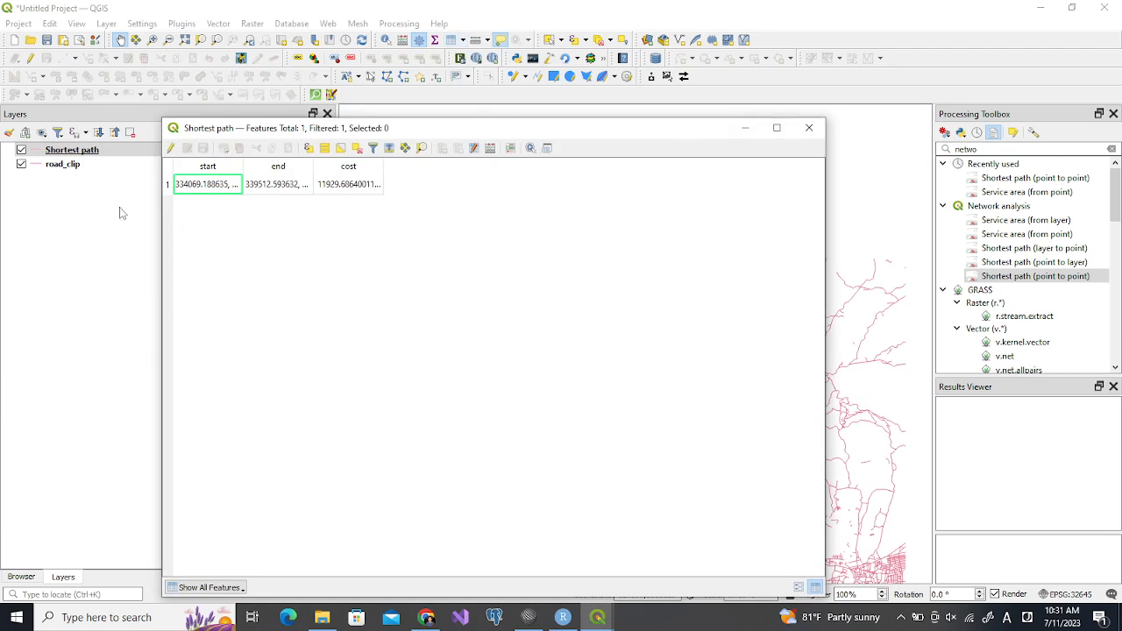
click(810, 126)
drag(496, 438, 501, 311)
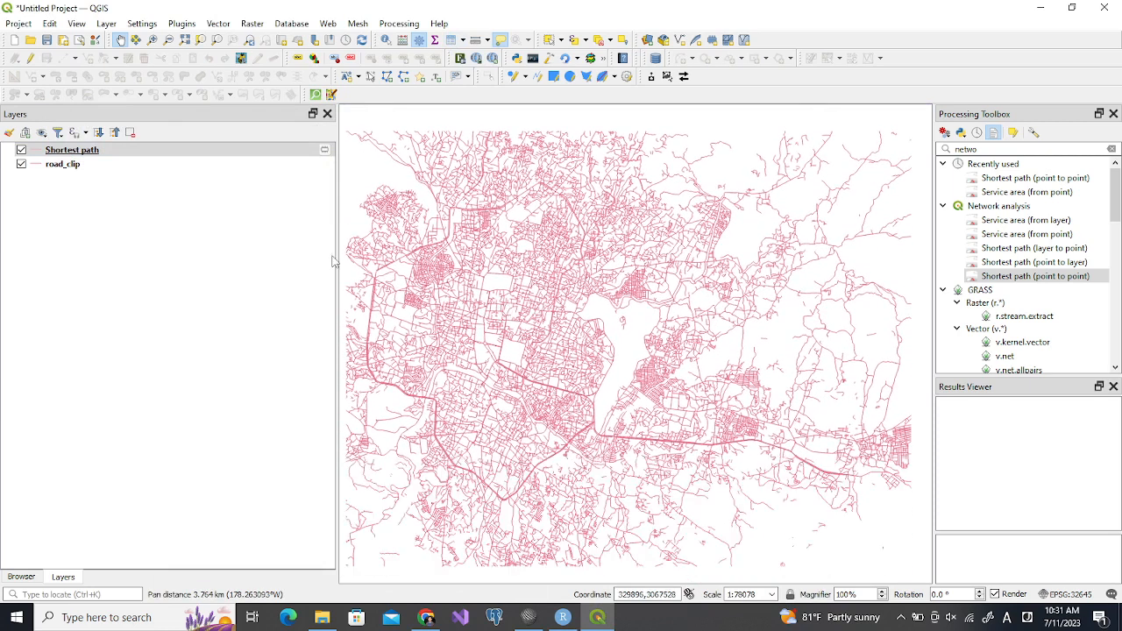
Style the Shortest path layer with line color #060606 and a width of 1 millimeter
click(93, 152)
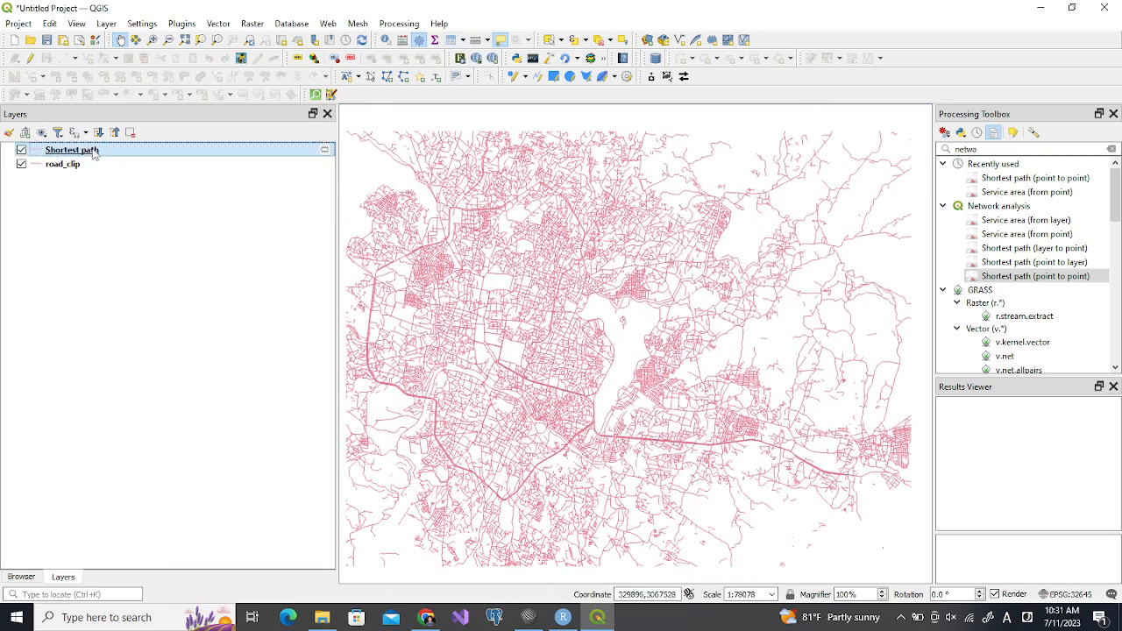
double_click(94, 153)
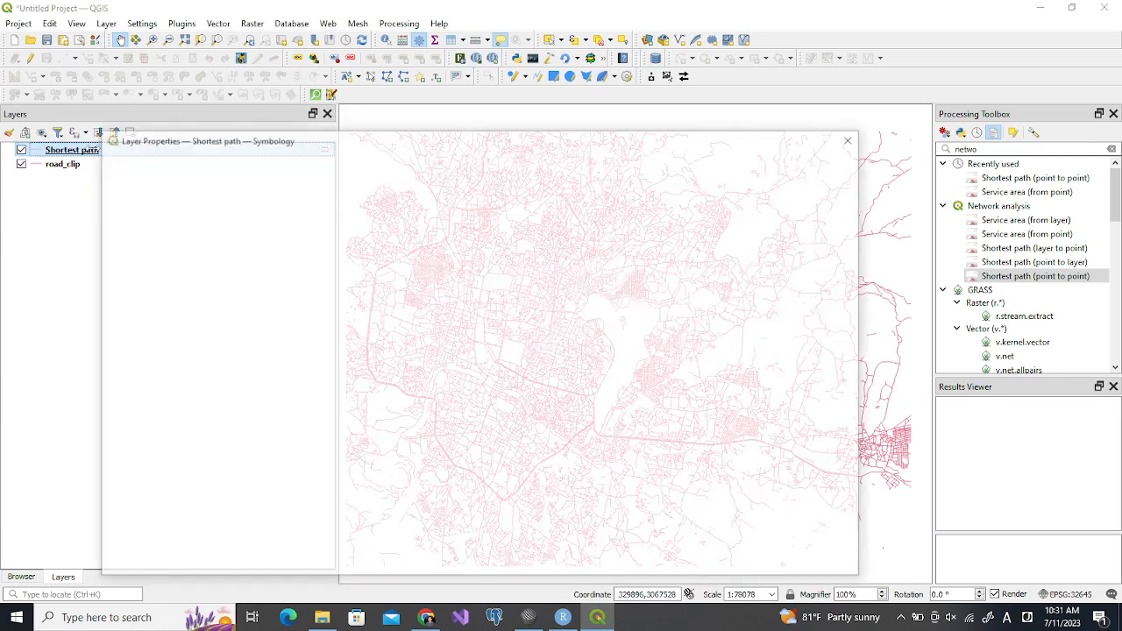
click(411, 286)
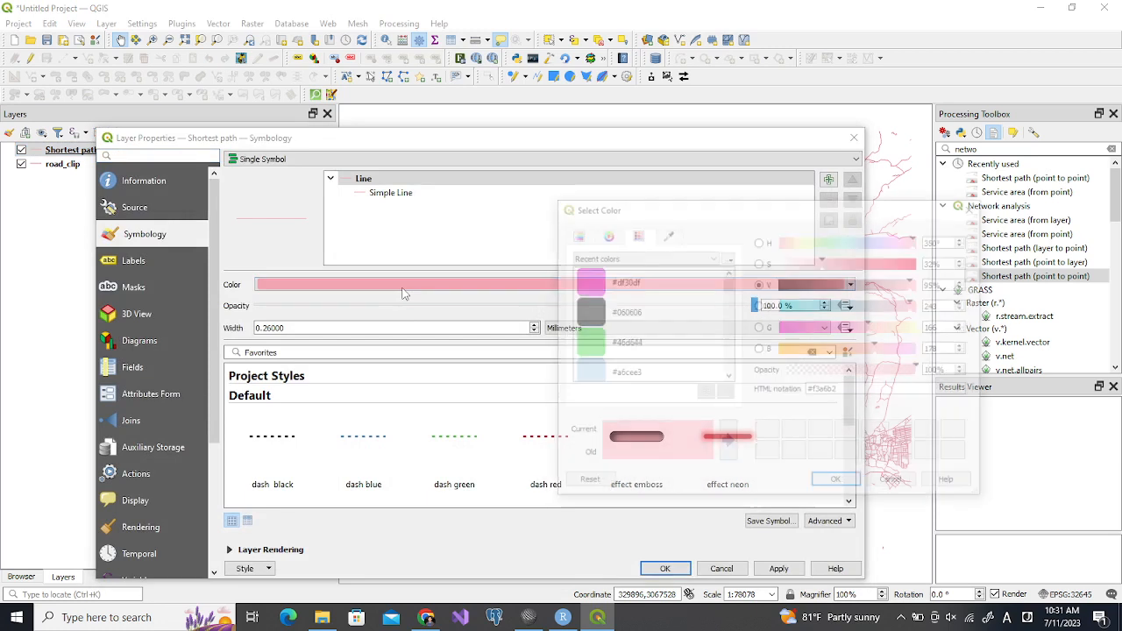
click(585, 318)
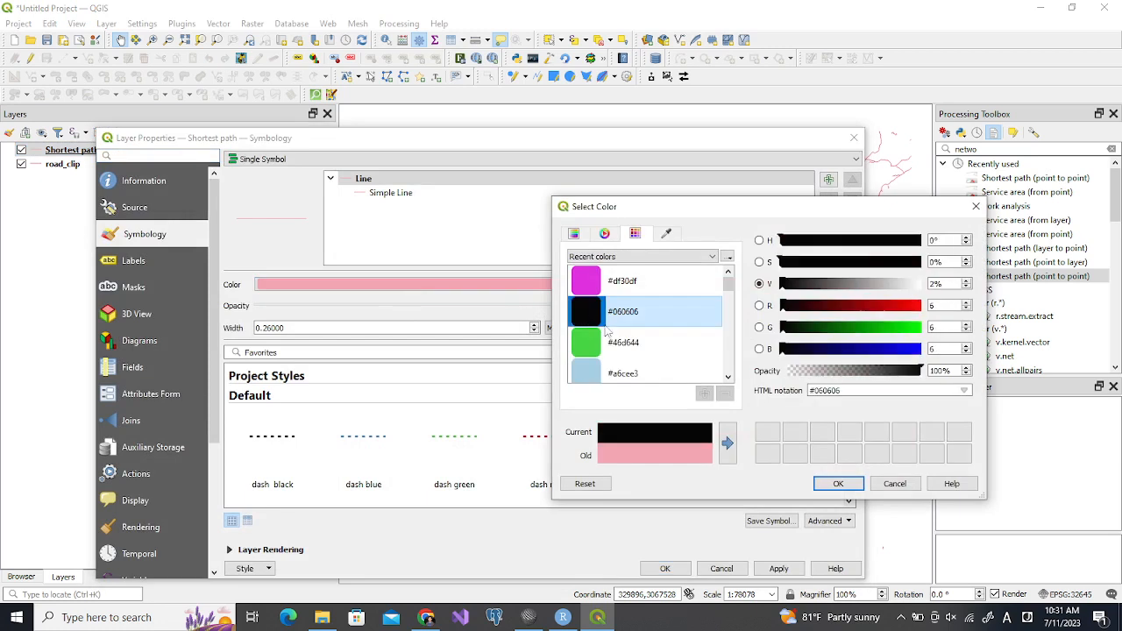
click(838, 483)
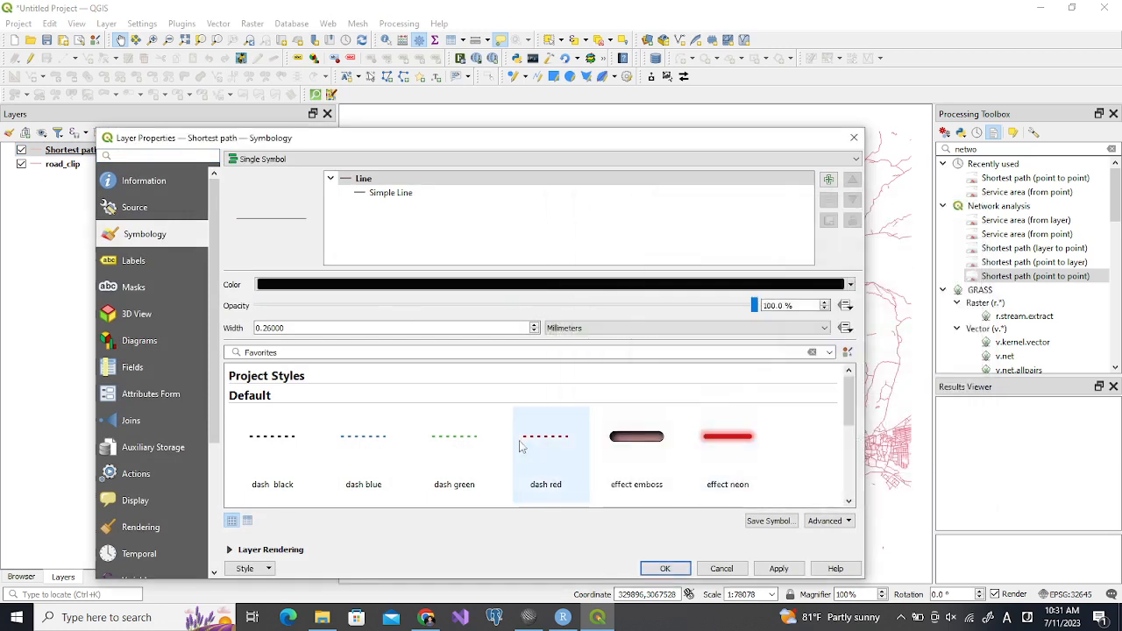
double_click(293, 328)
text(1)
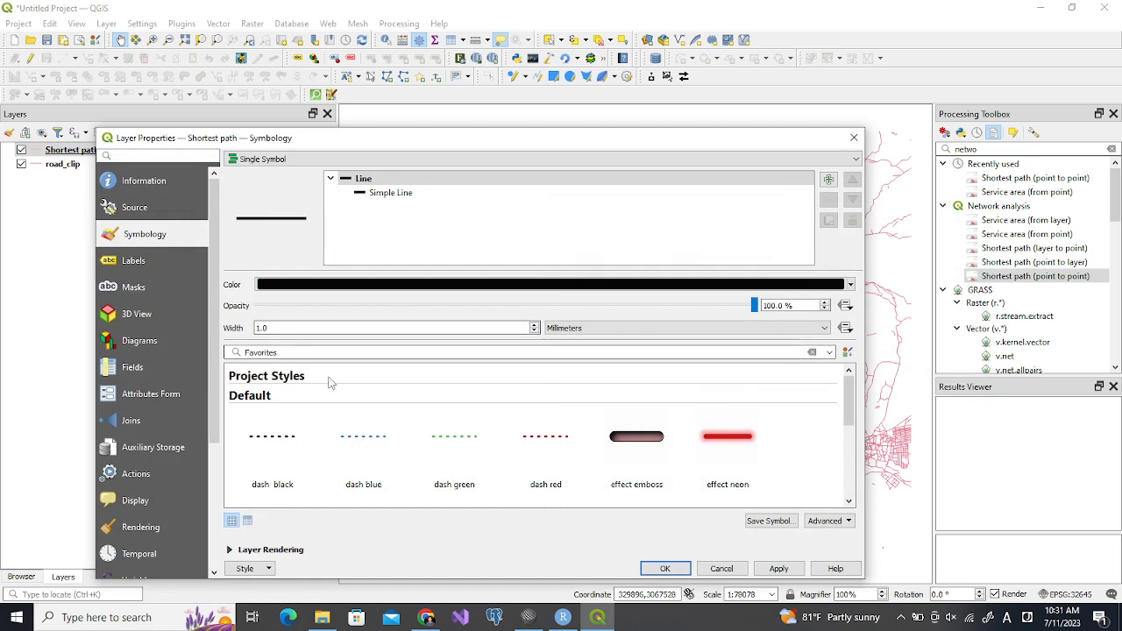
click(653, 569)
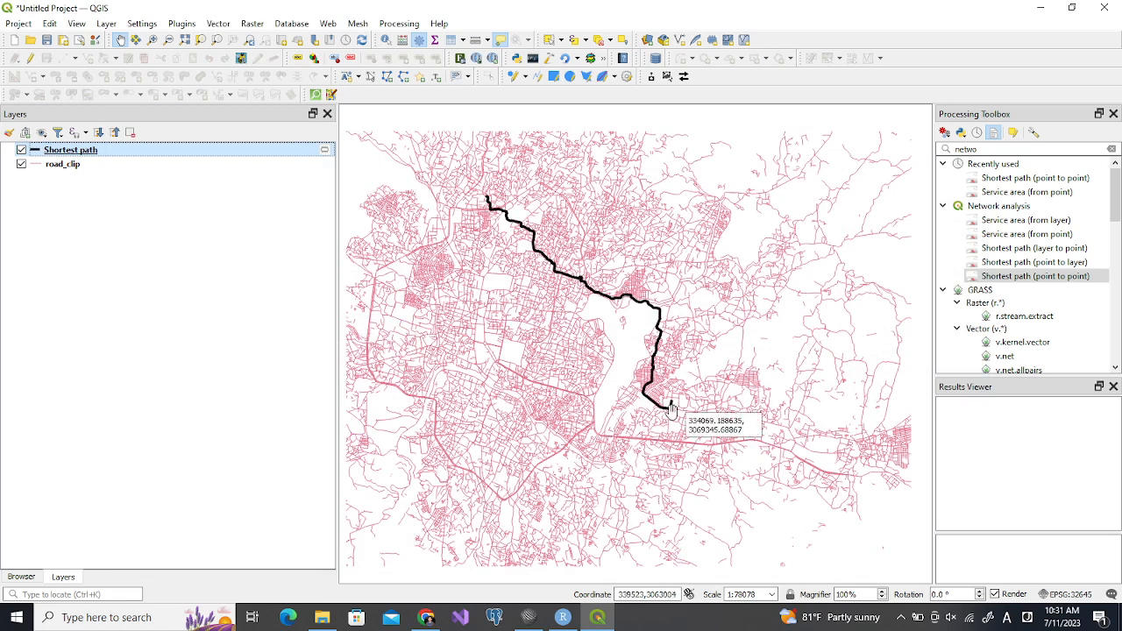
Set up a new Integer (32 bit) field named speed in the field calculator for the road_clip layer
click(76, 170)
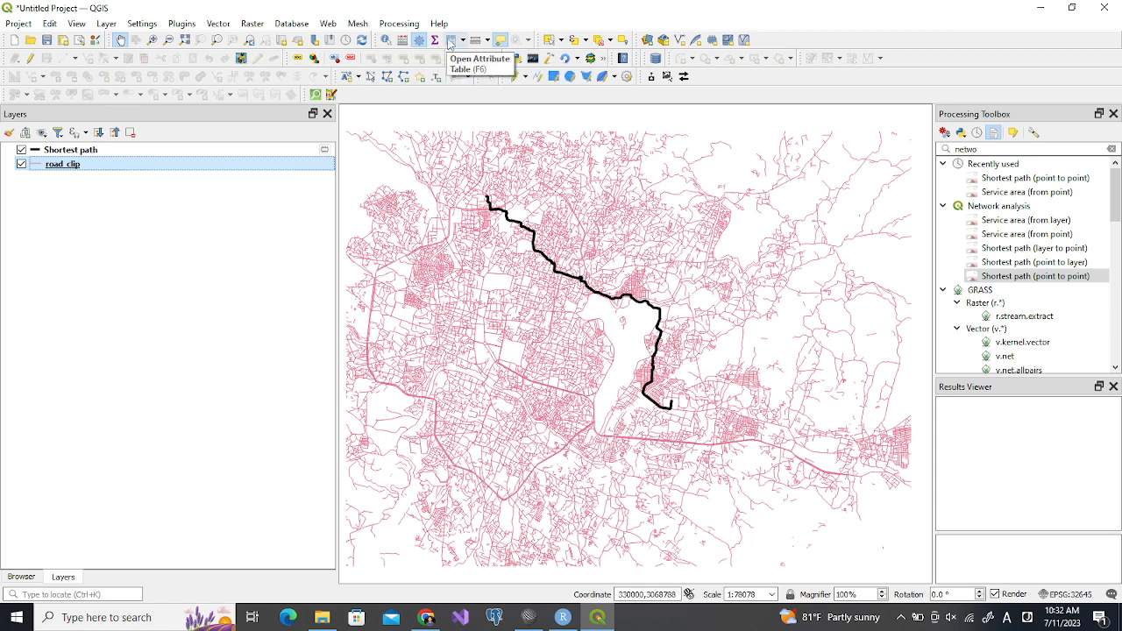
click(450, 40)
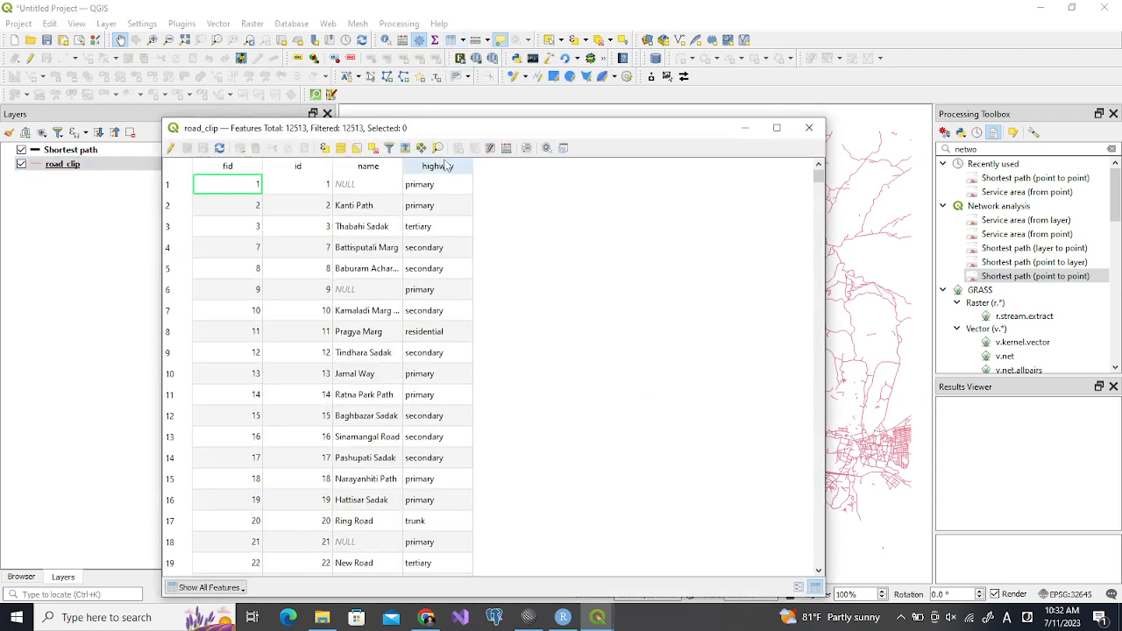
click(506, 148)
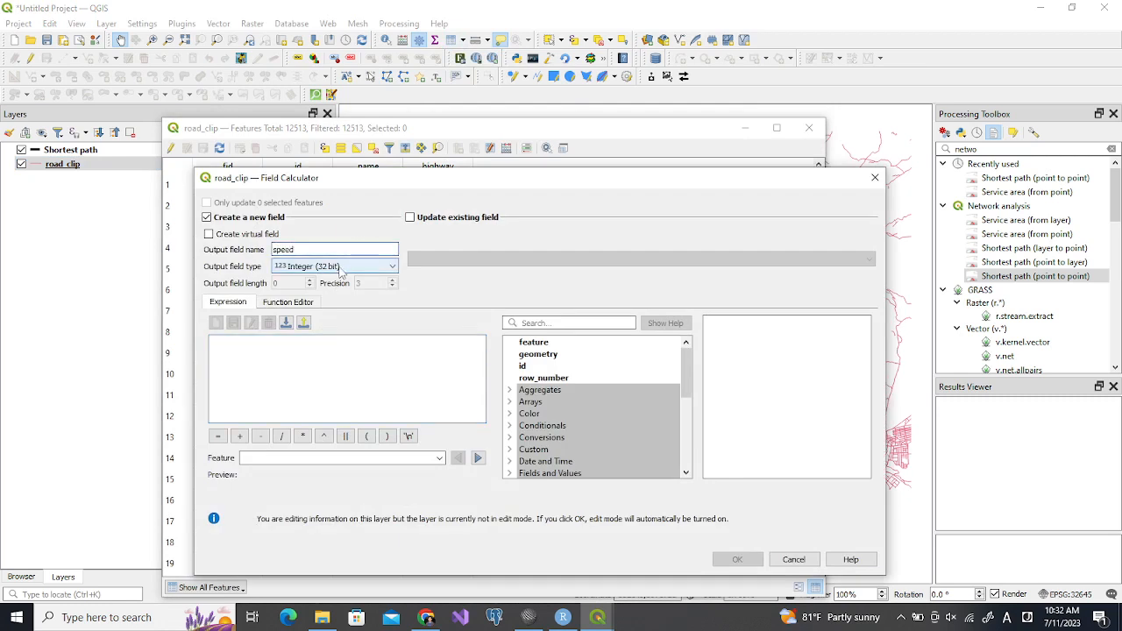
click(340, 268)
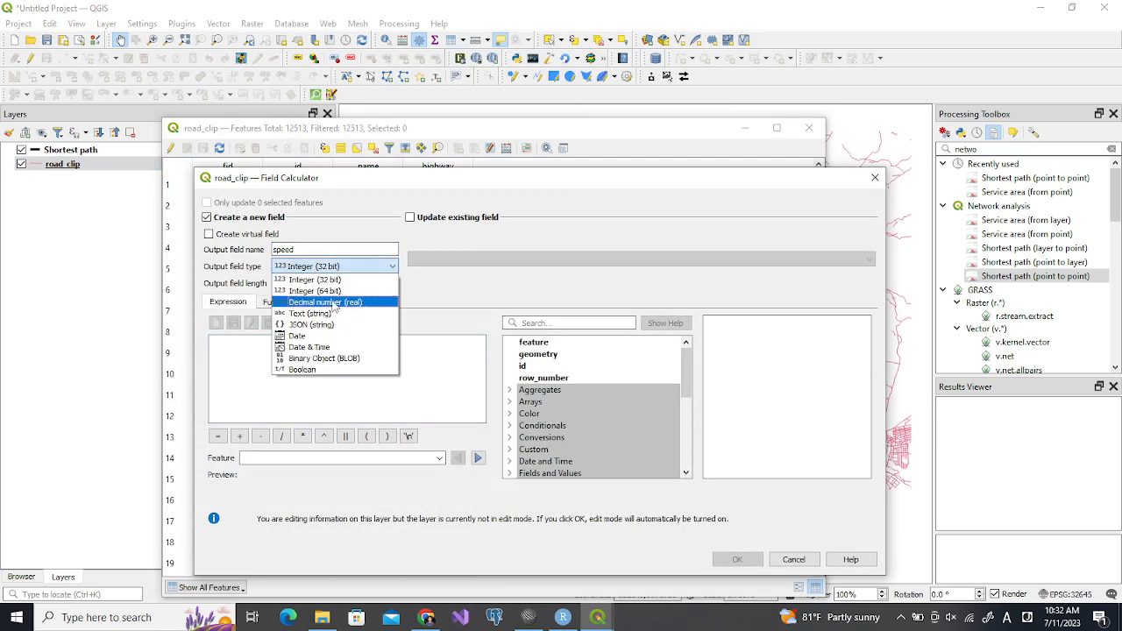
click(333, 279)
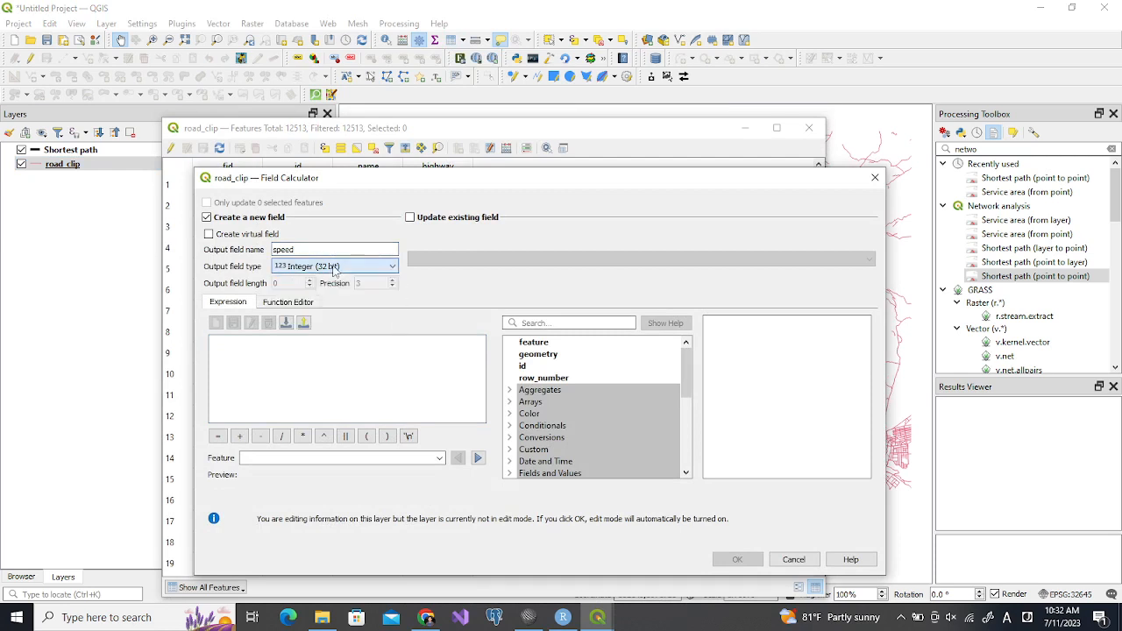
Copy the CASE expression from SciTE (trunk 80, primary 60, secondary 40, tertiary and road 30, residential 20, else 10) into the field calculator's expression
click(324, 354)
click(529, 617)
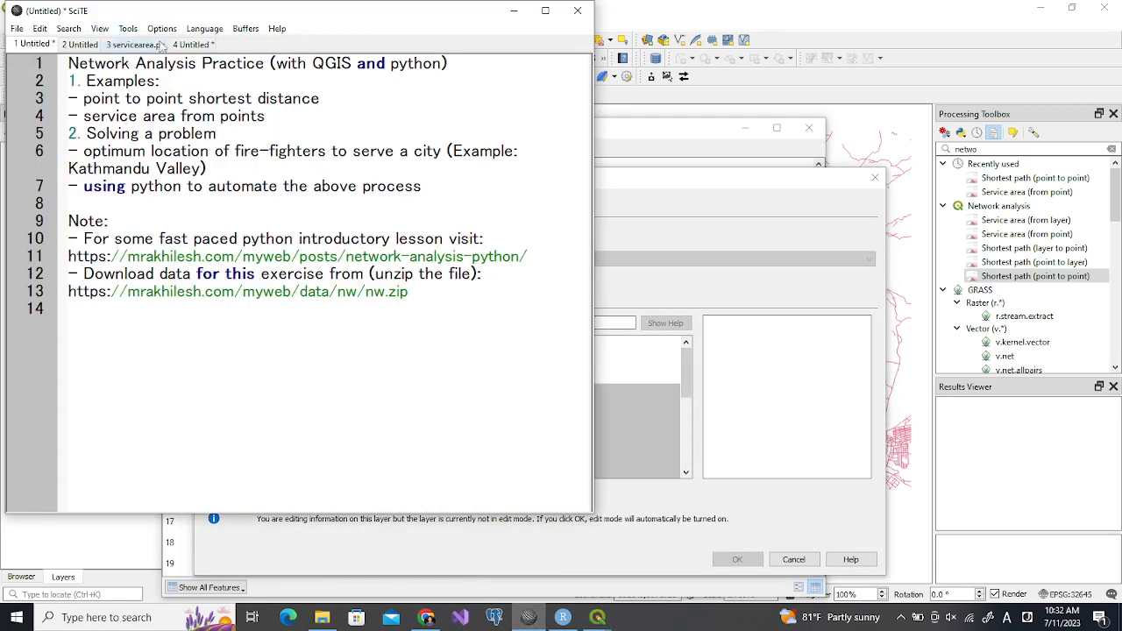
click(194, 44)
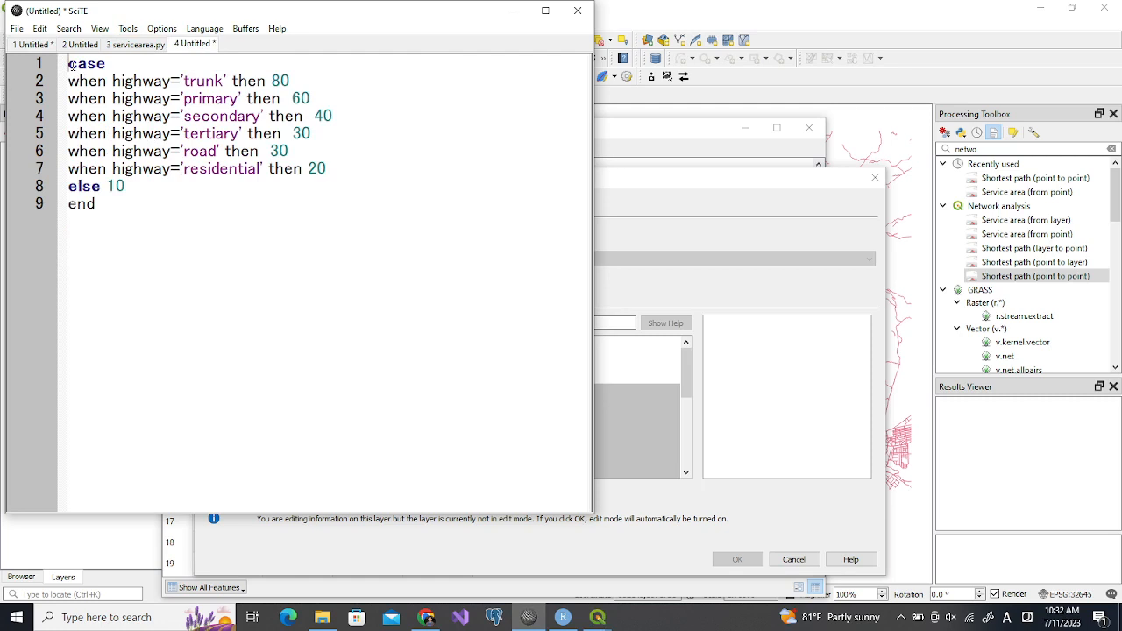
drag(69, 65, 150, 211)
key(ctrl+c)
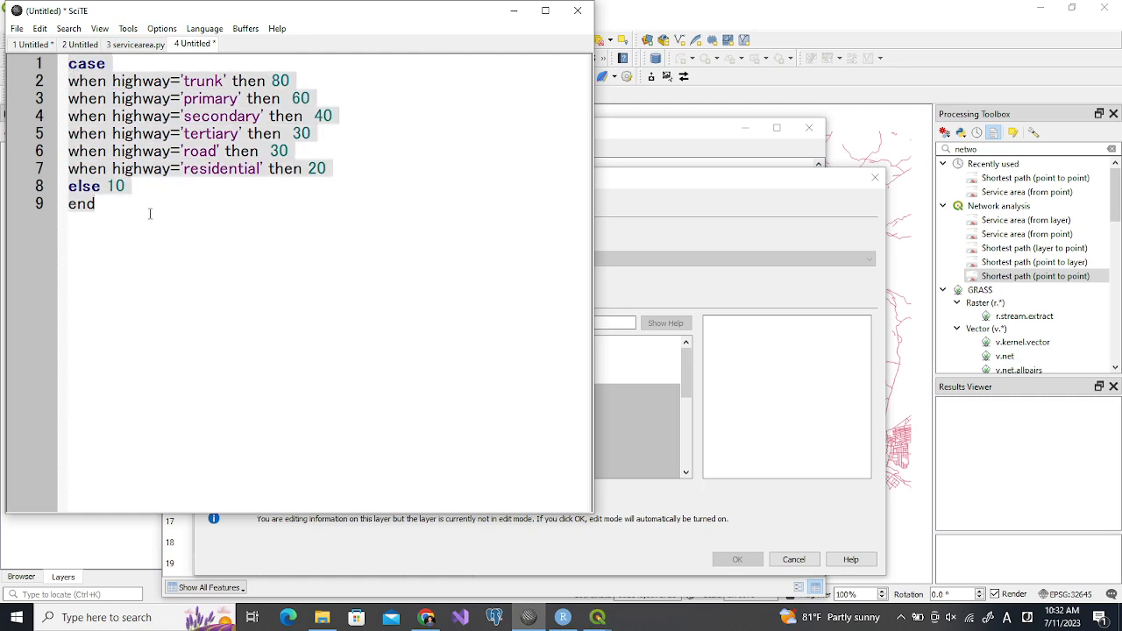
click(405, 556)
click(287, 366)
key(ctrl+v)
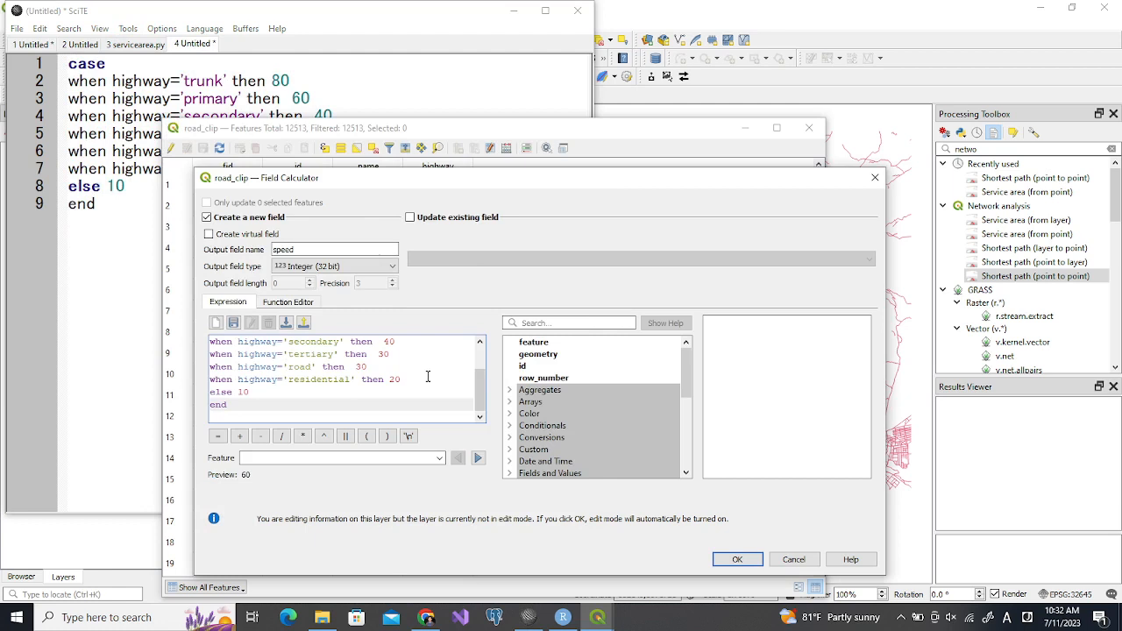
Look up "case" in the expression functions and review the CASE syntax, arguments and examples in an enlarged field calculator
drag(495, 171, 517, 50)
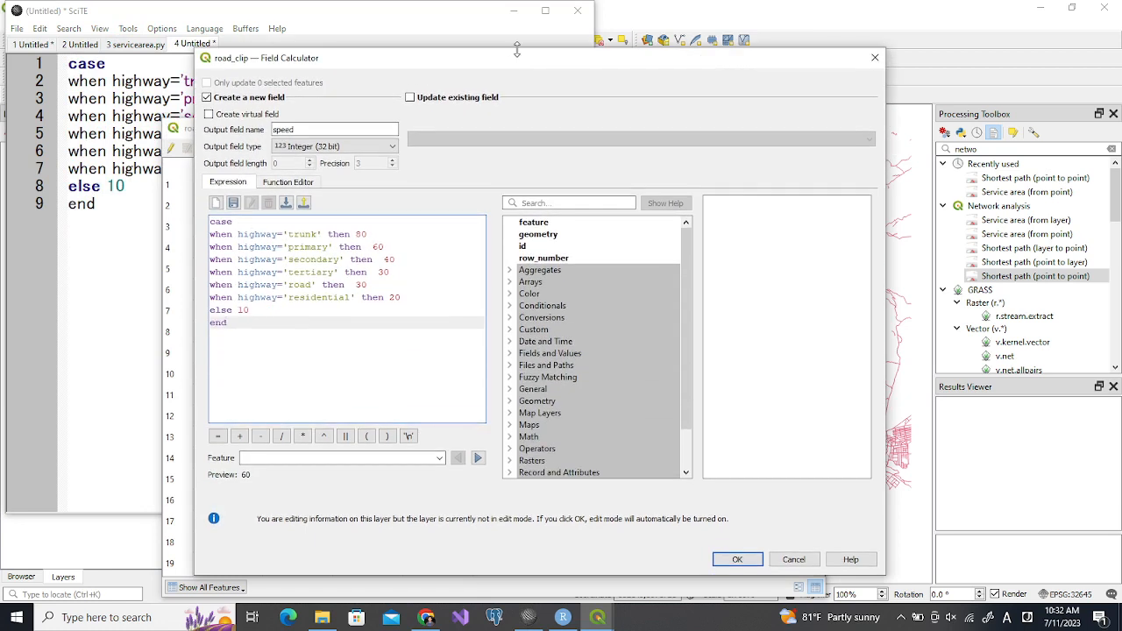
click(225, 224)
double_click(238, 223)
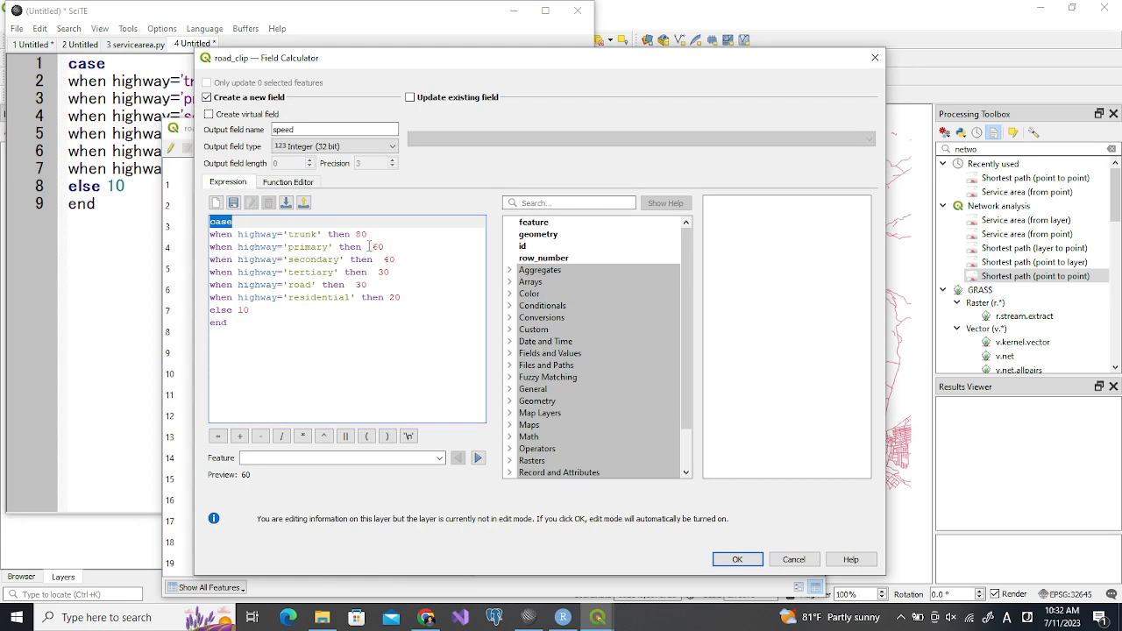
click(553, 203)
text(case)
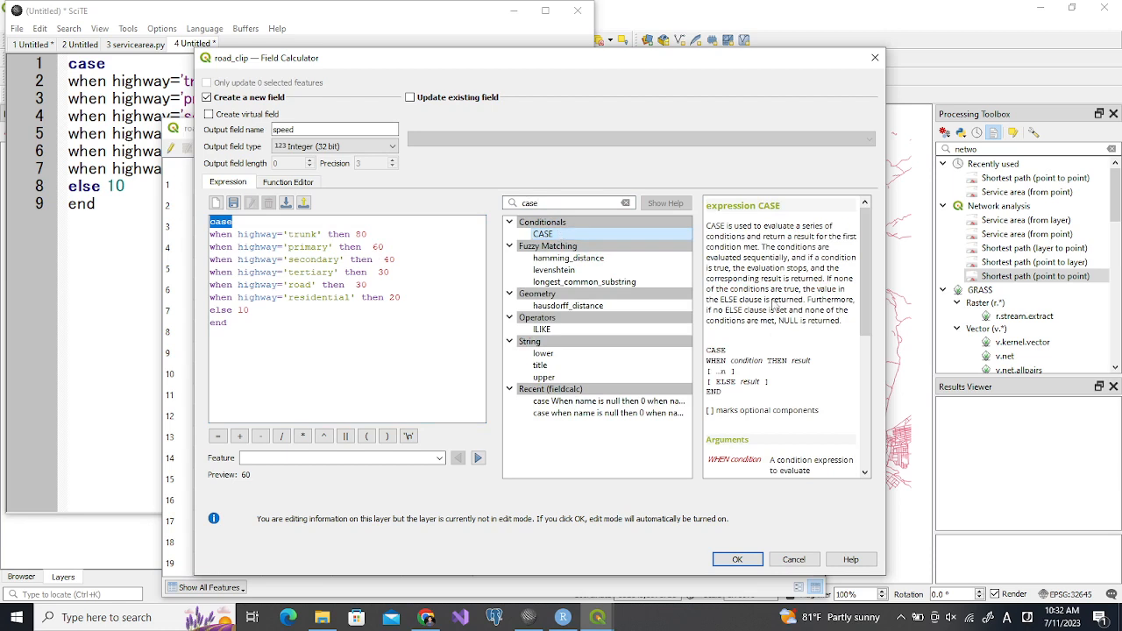
drag(866, 323, 1022, 317)
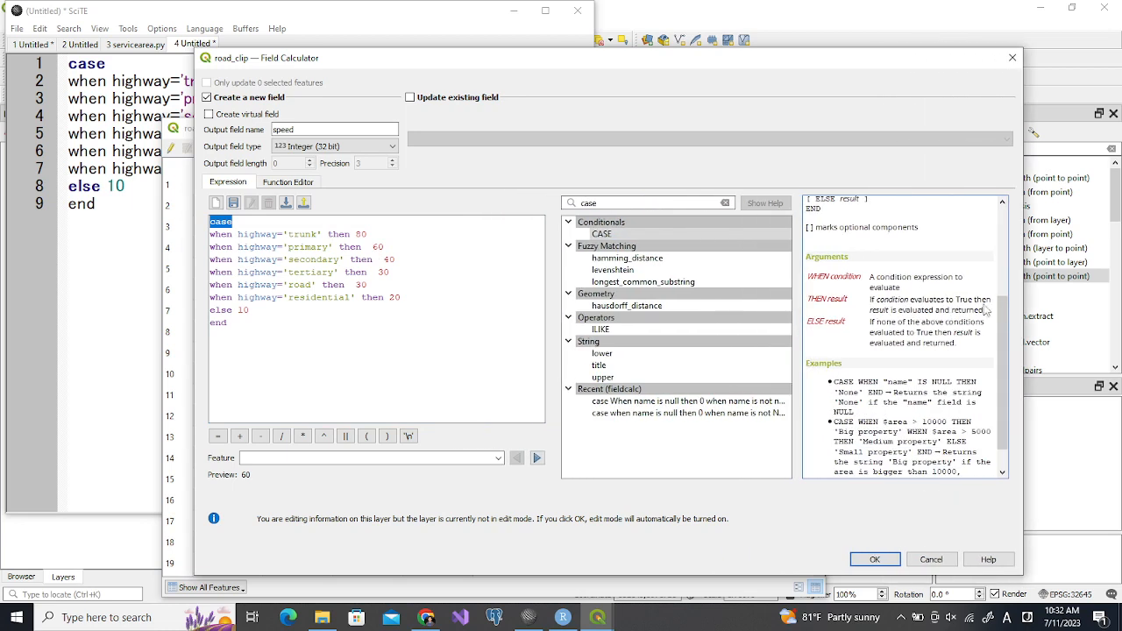
scroll(996, 303, up, 2)
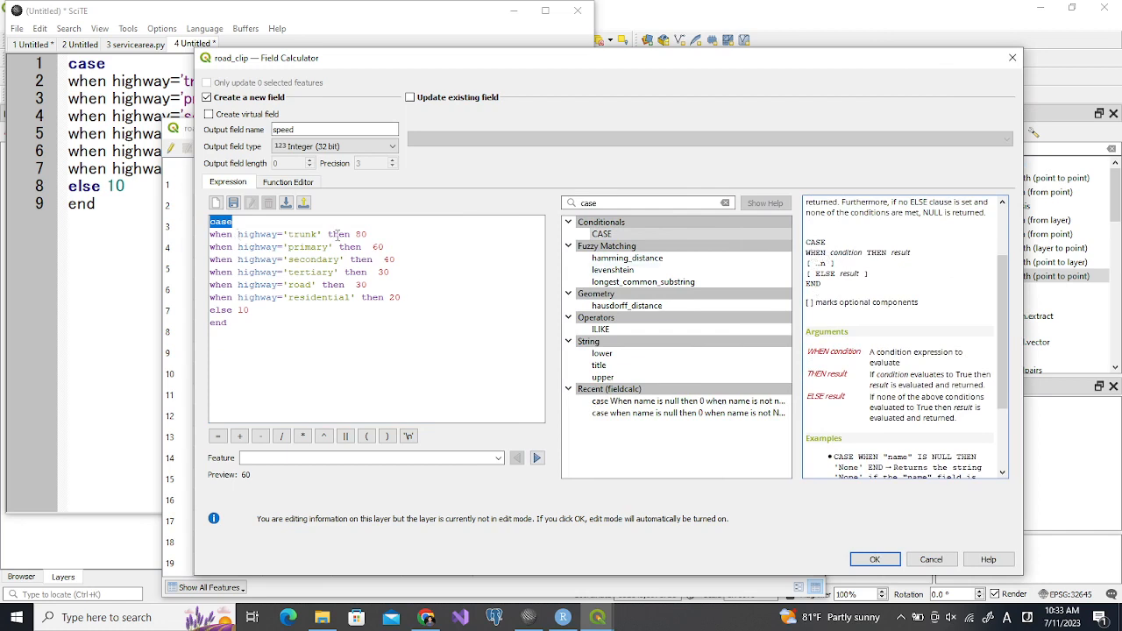
Run the speed field calculation on road_clip, save the layer edits, and minimize the attribute table and SciTE
click(889, 561)
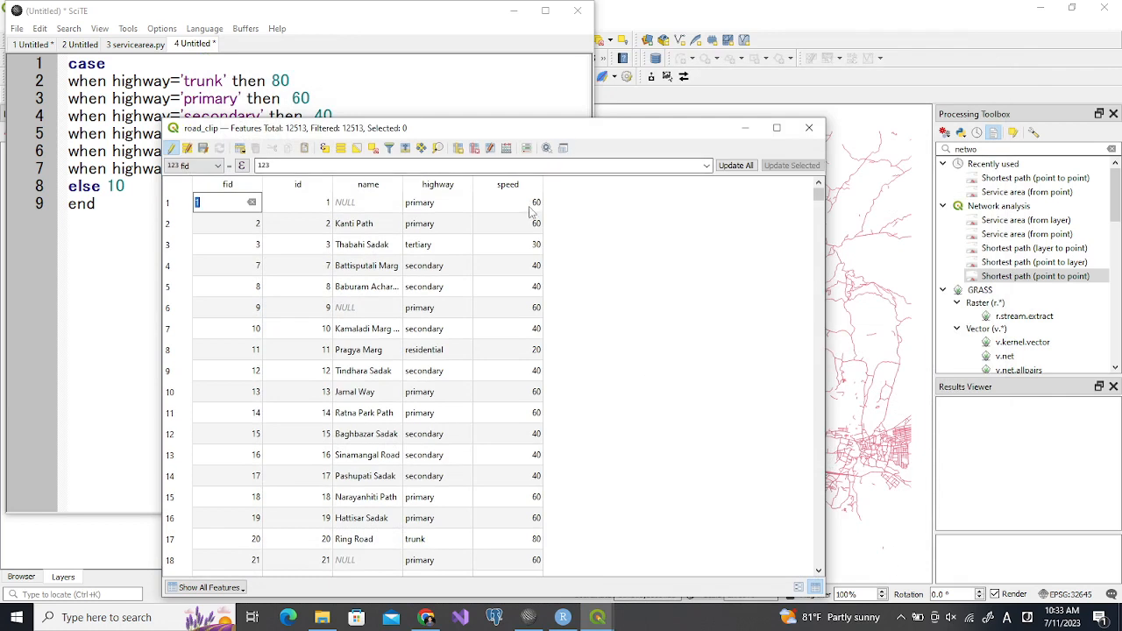
click(172, 148)
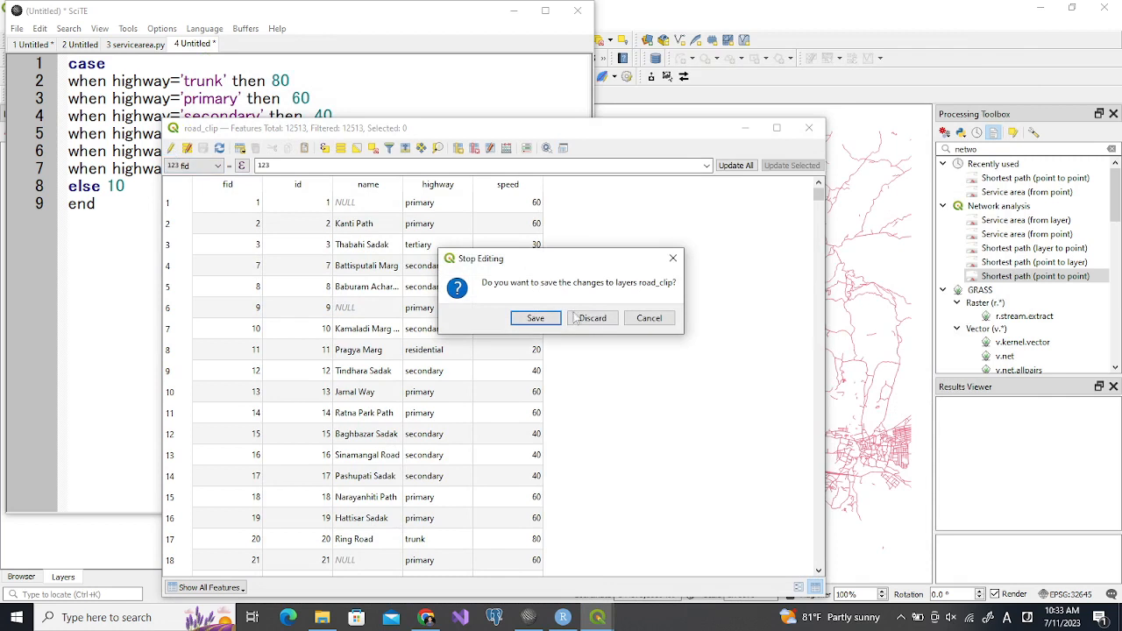
click(544, 317)
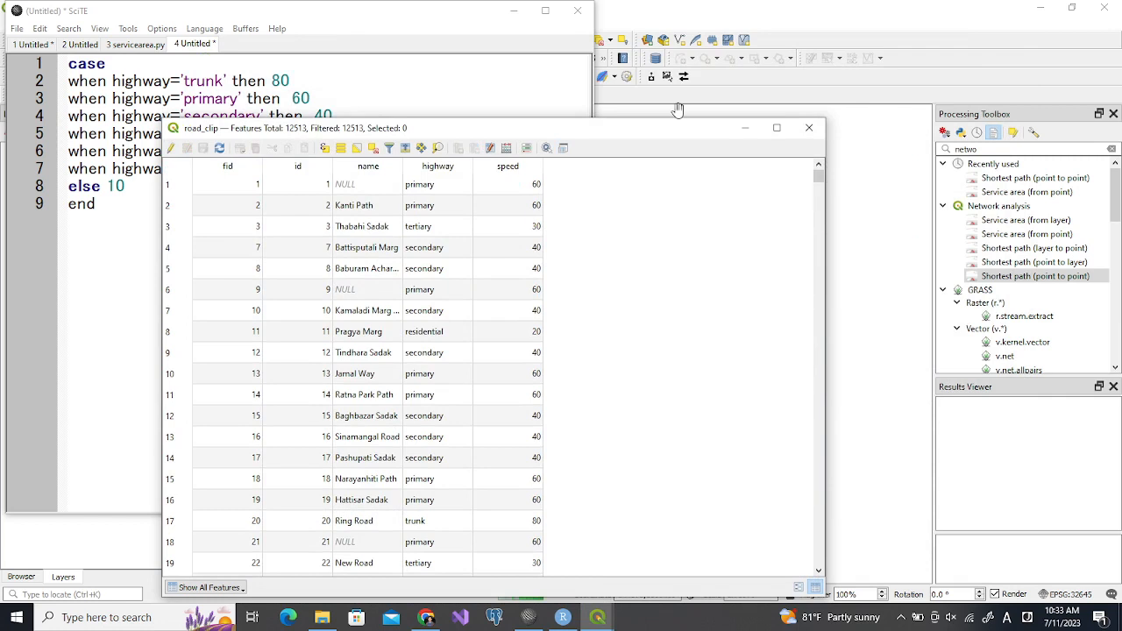
click(744, 128)
click(514, 12)
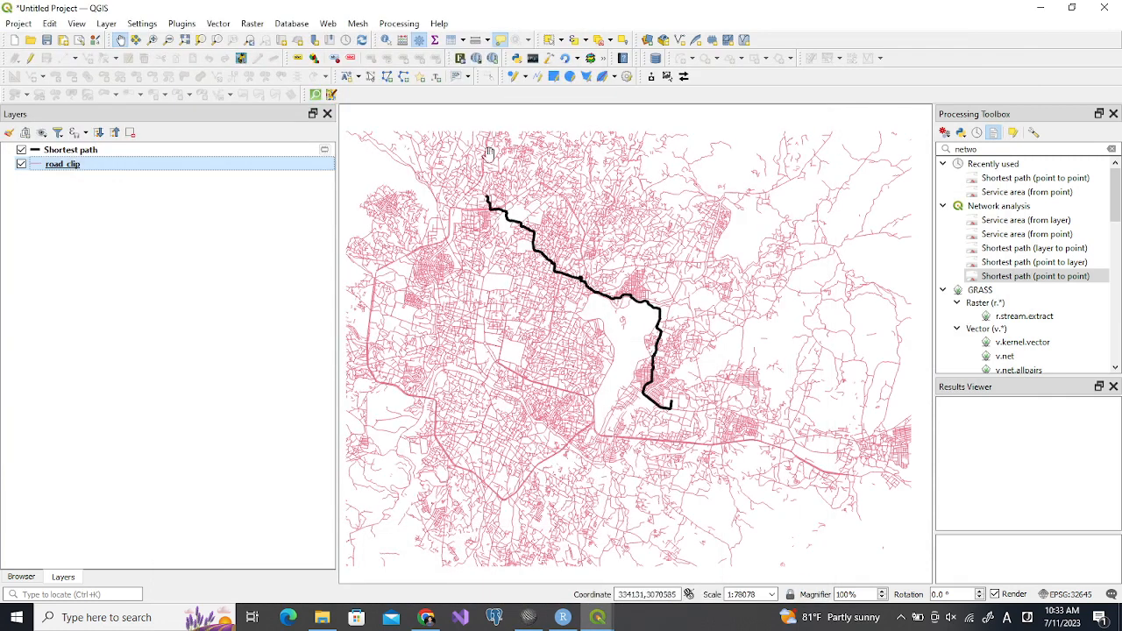
Set up Shortest path (point to point) on road_clip, picking the start and end points at the two ends of the existing black path
drag(479, 198, 447, 222)
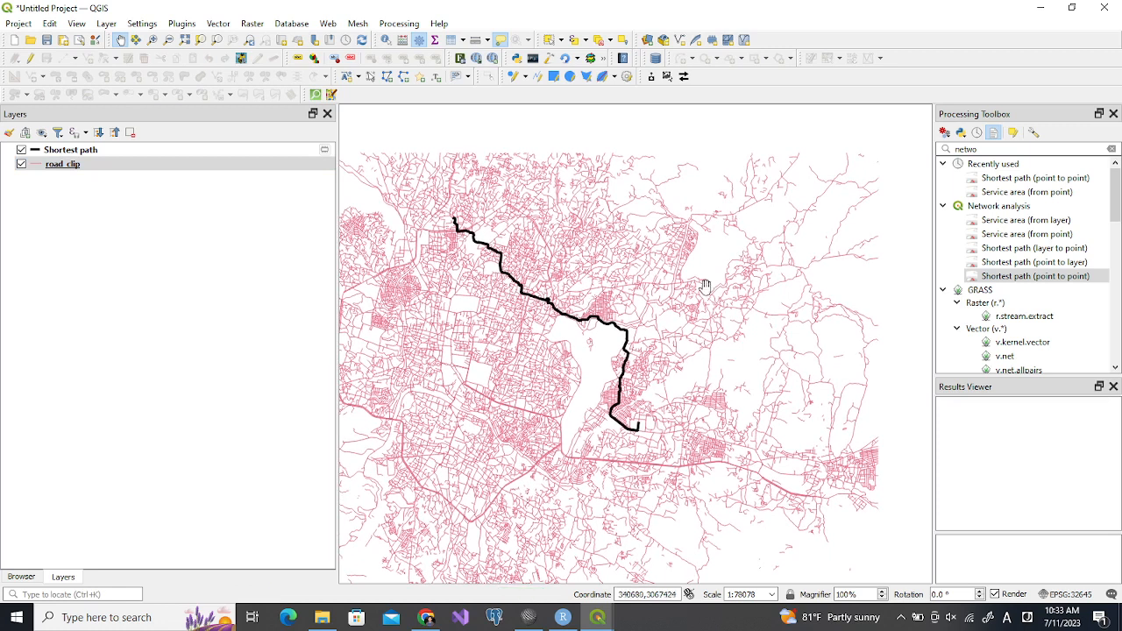
double_click(974, 277)
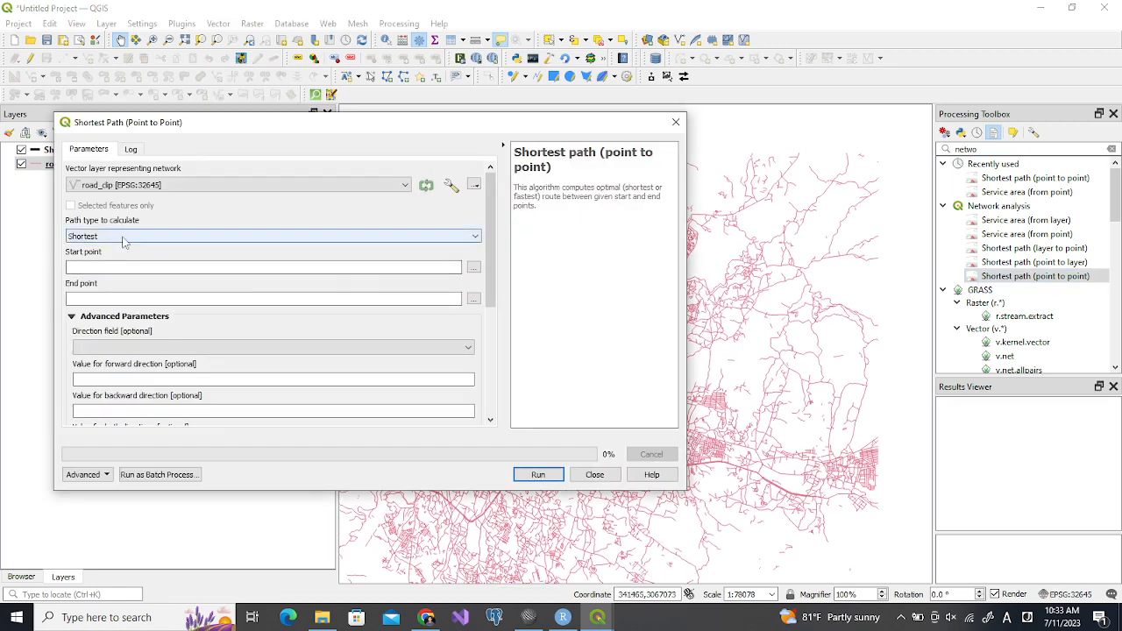
drag(482, 129, 304, 263)
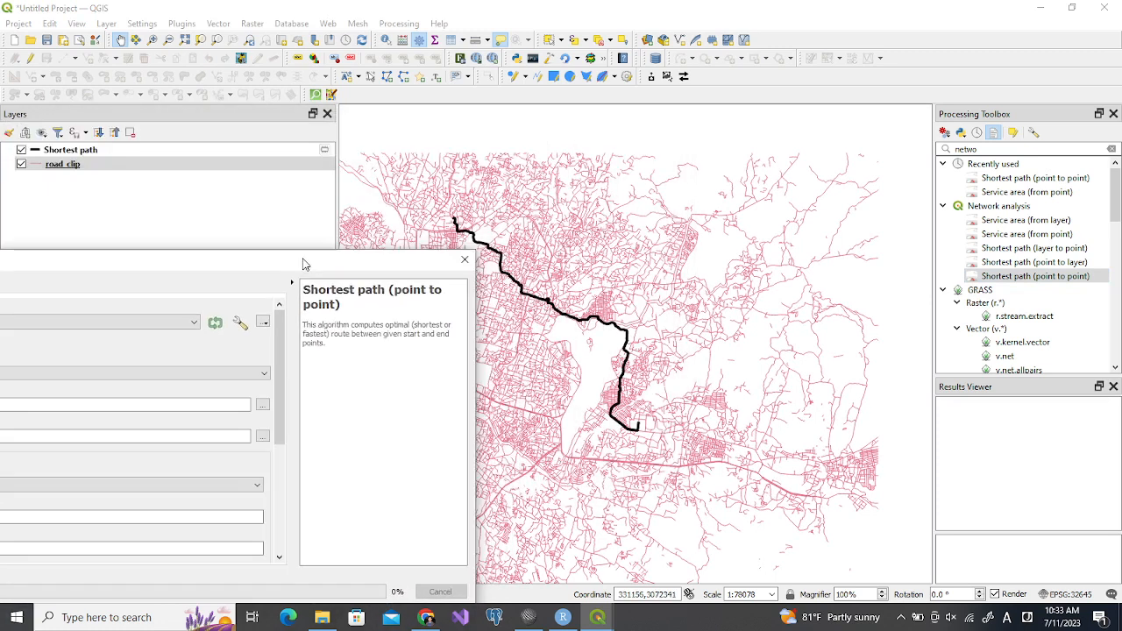
click(262, 405)
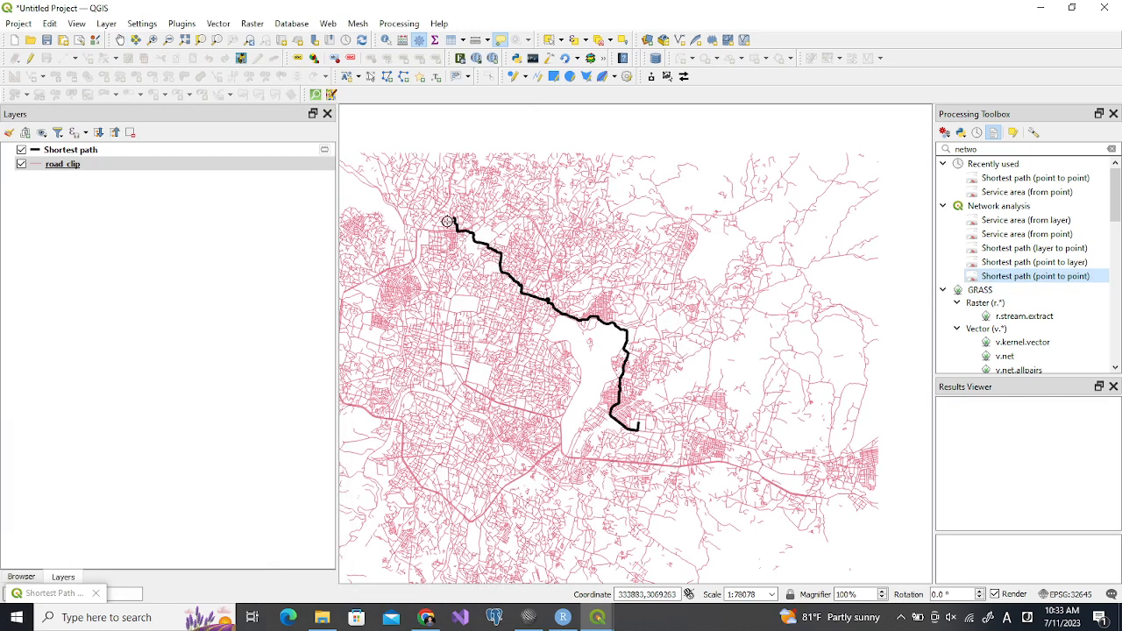
click(452, 217)
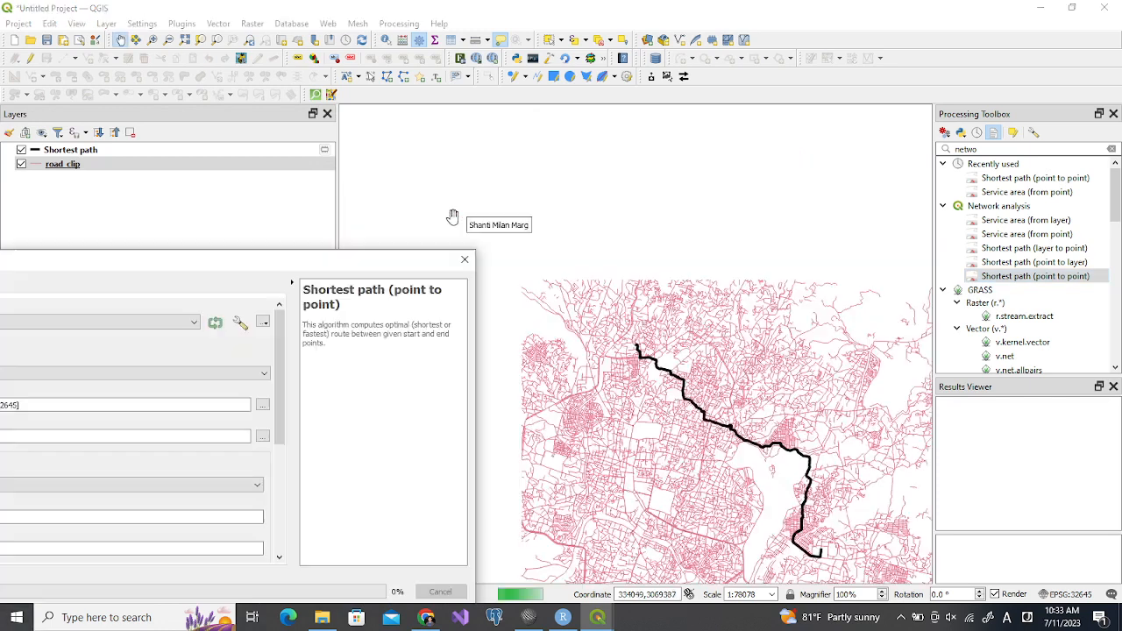
drag(368, 266, 574, 85)
click(468, 256)
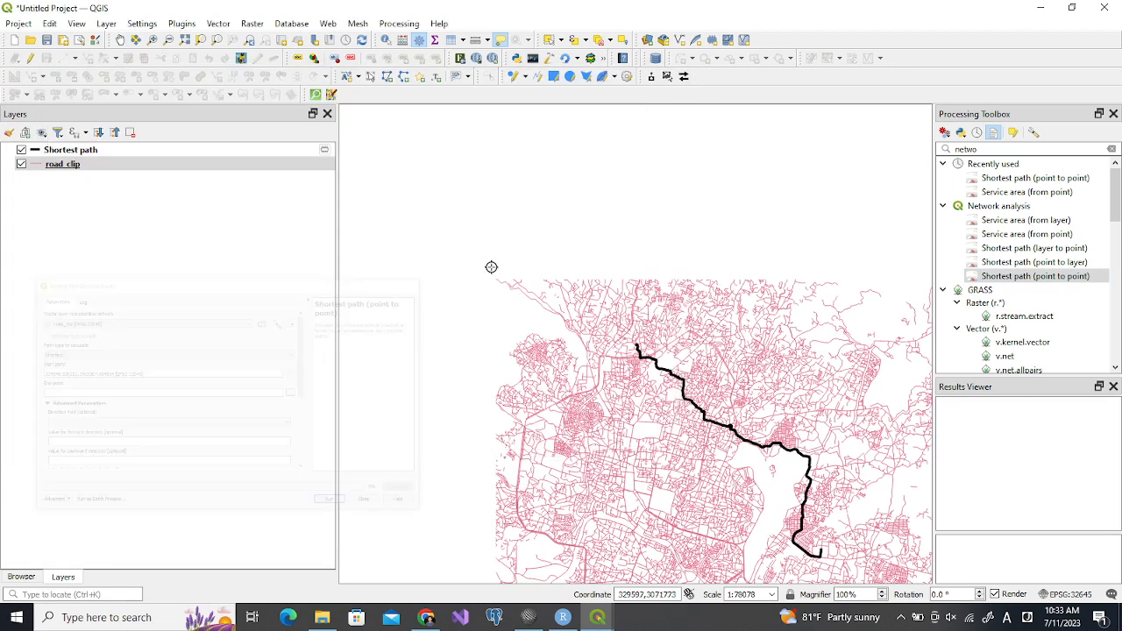
click(820, 550)
drag(818, 546, 731, 521)
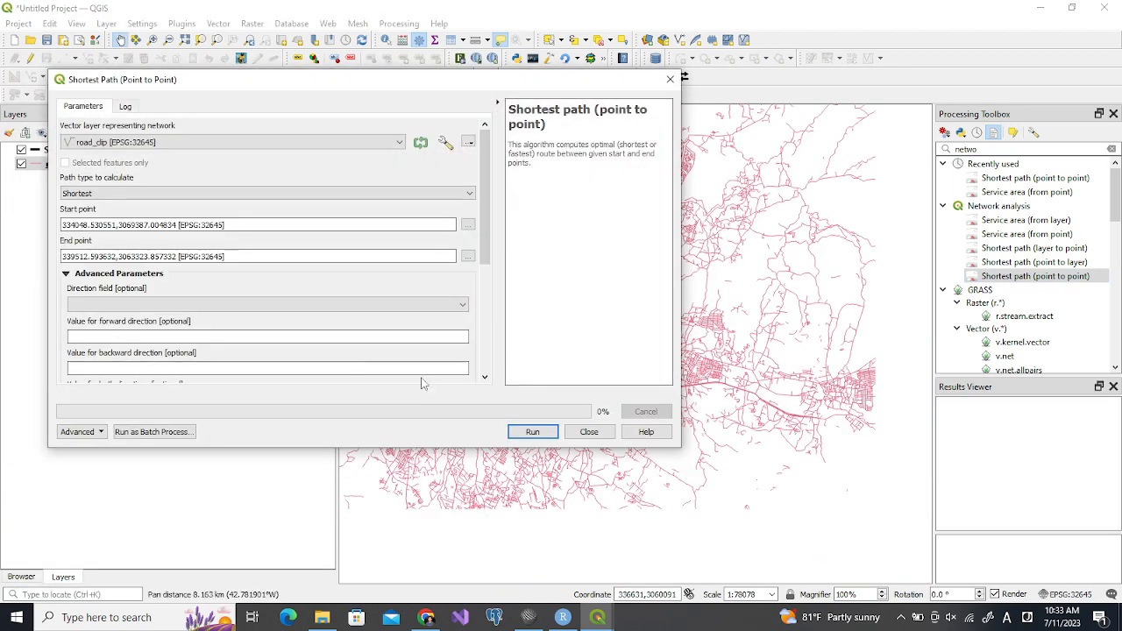
Use speed as the speed field, keep the Shortest path type and run the tool to a temporary layer
drag(484, 233, 495, 326)
click(455, 280)
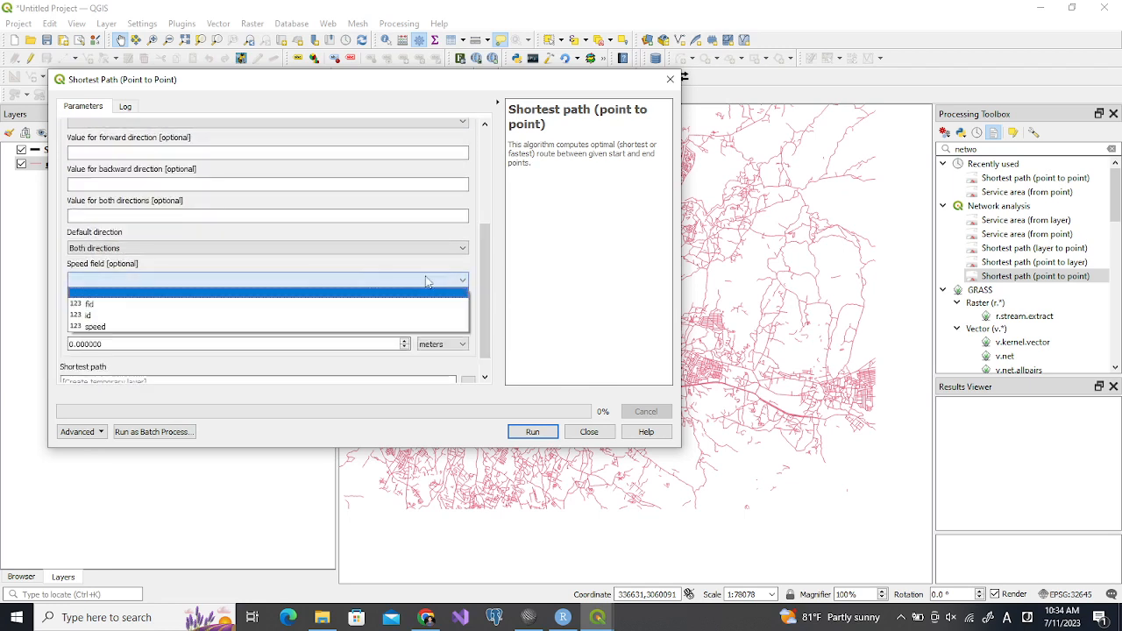
click(184, 326)
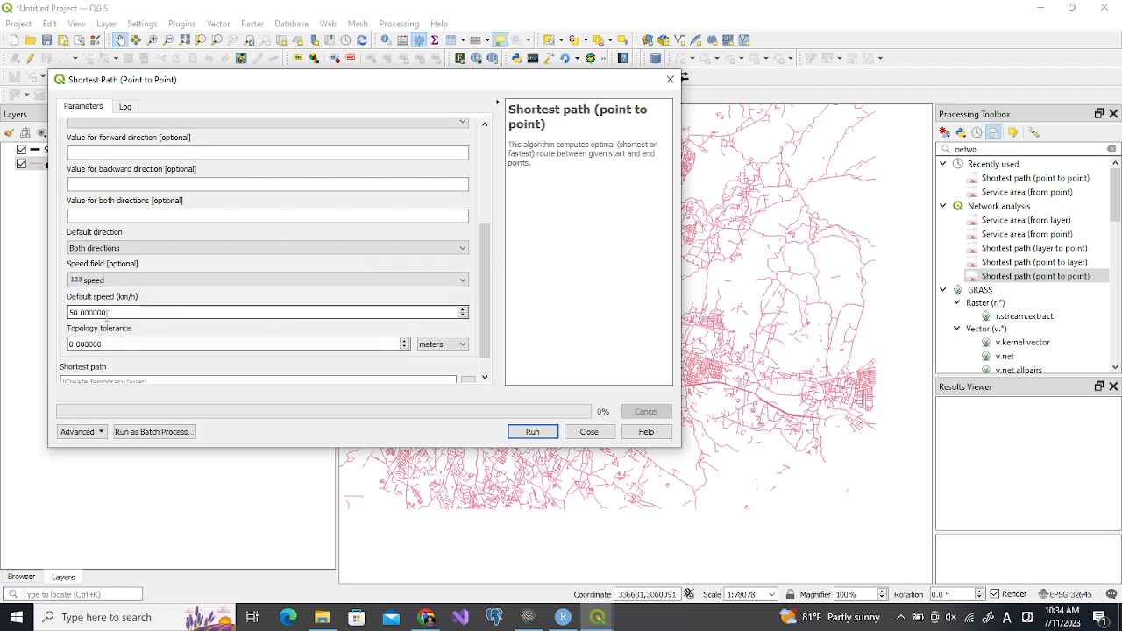
drag(482, 318, 487, 353)
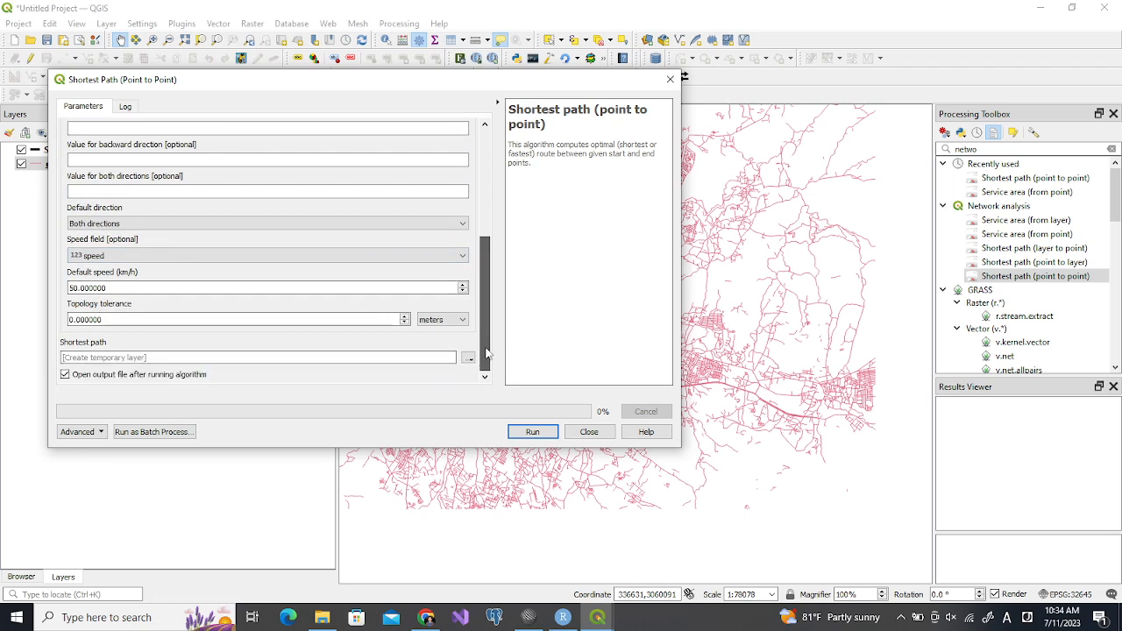
click(533, 432)
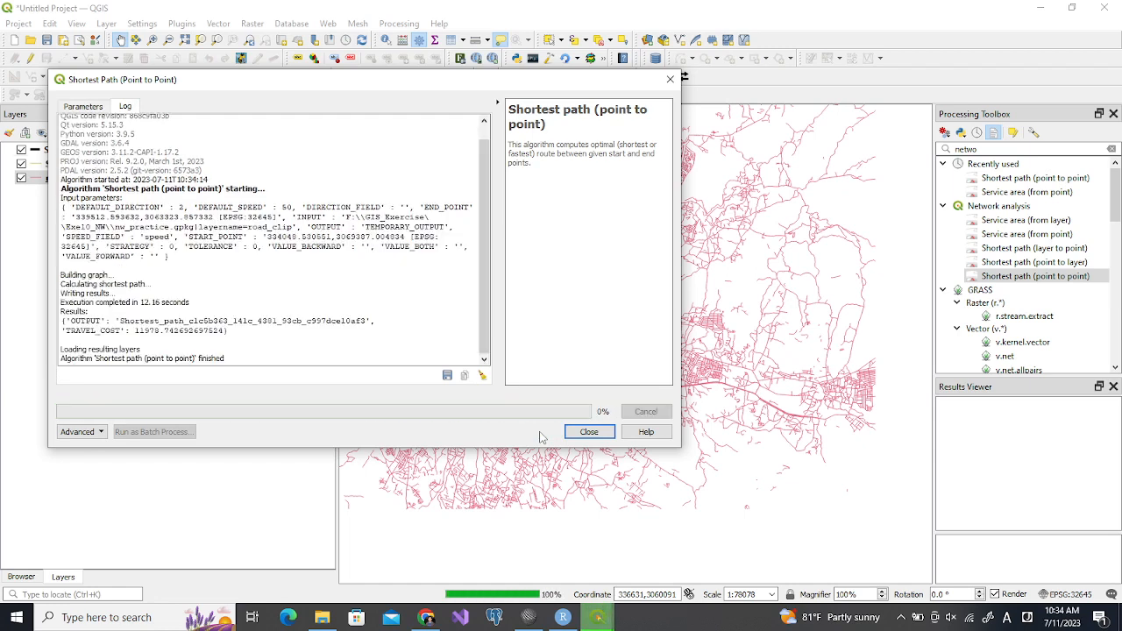
click(589, 431)
Set the new Shortest path layer's line width to 1.5 millimeters and hide the black Shortest path layer
drag(562, 261, 558, 366)
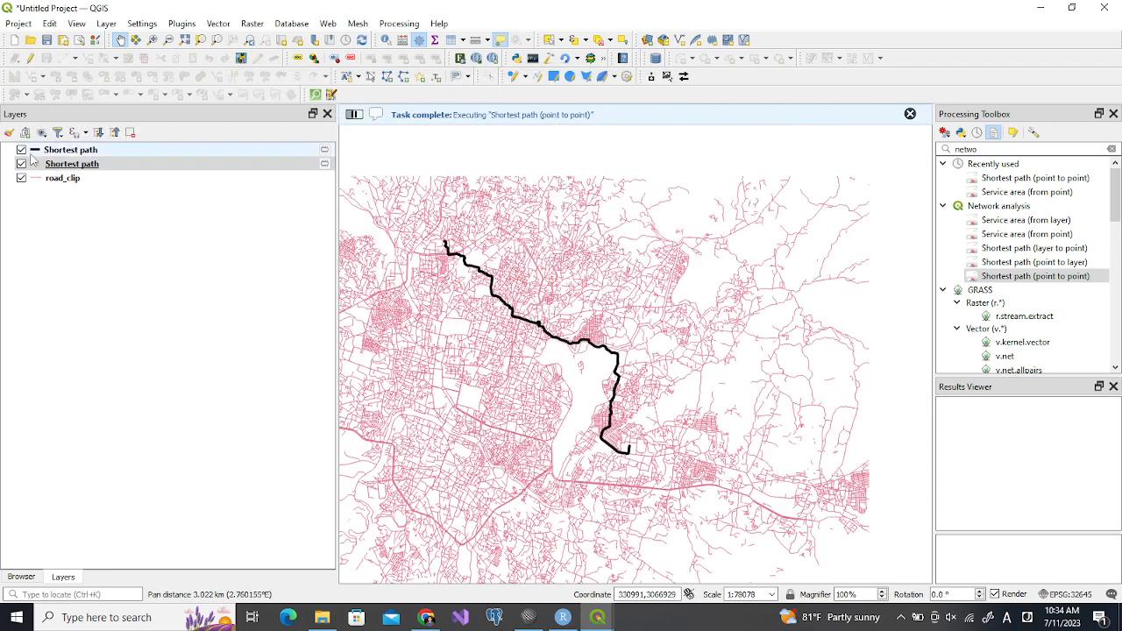
click(35, 164)
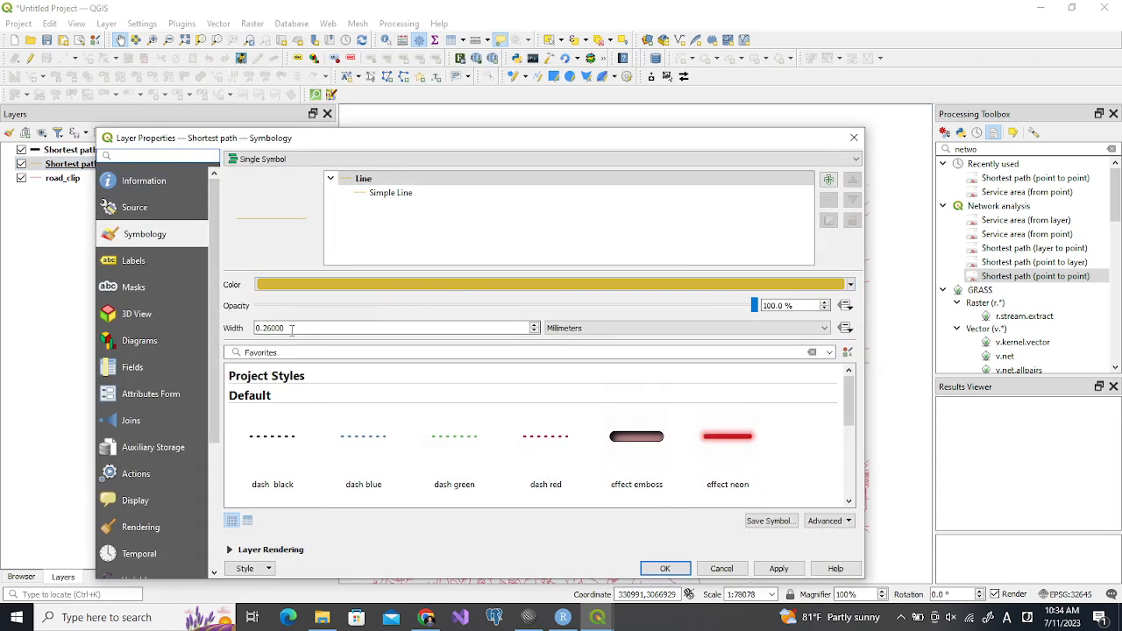
double_click(277, 327)
text(1.5)
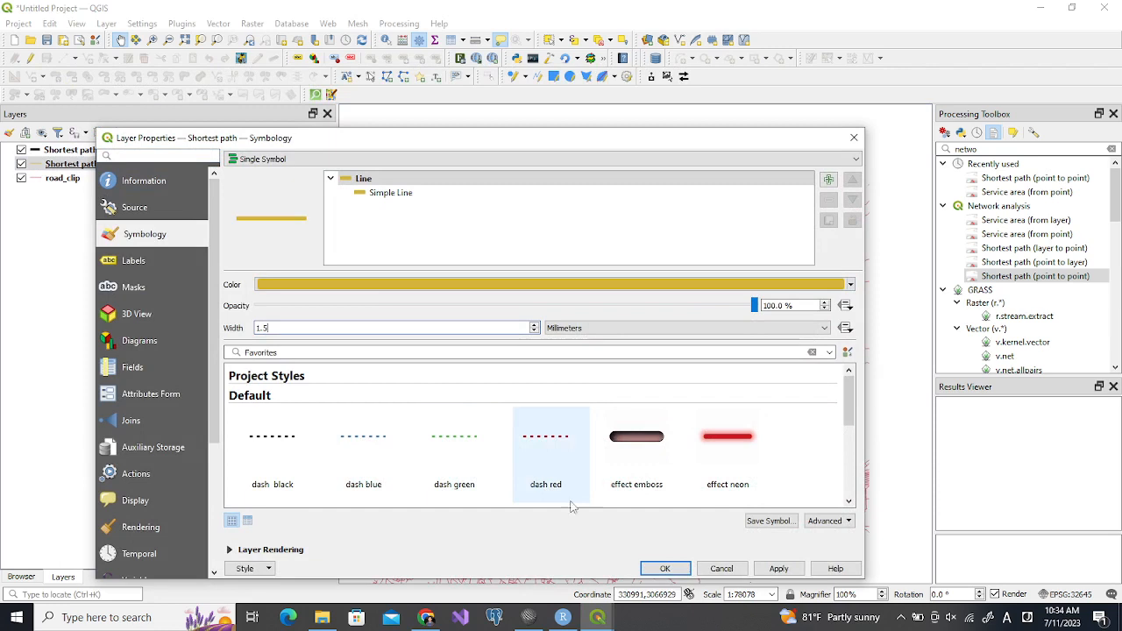
click(663, 568)
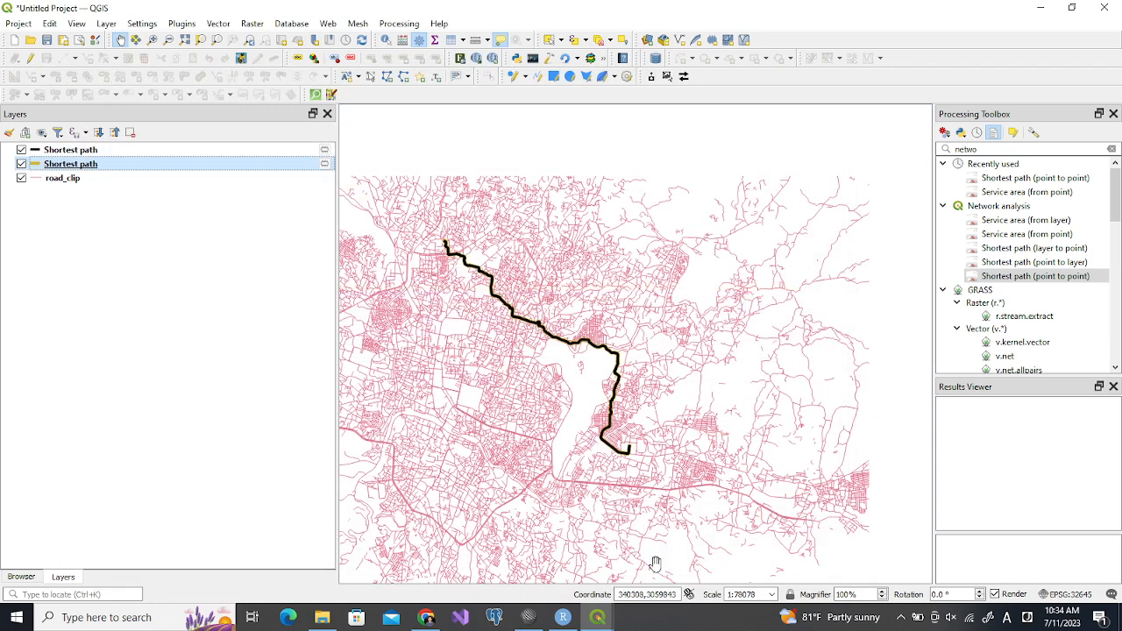
click(21, 150)
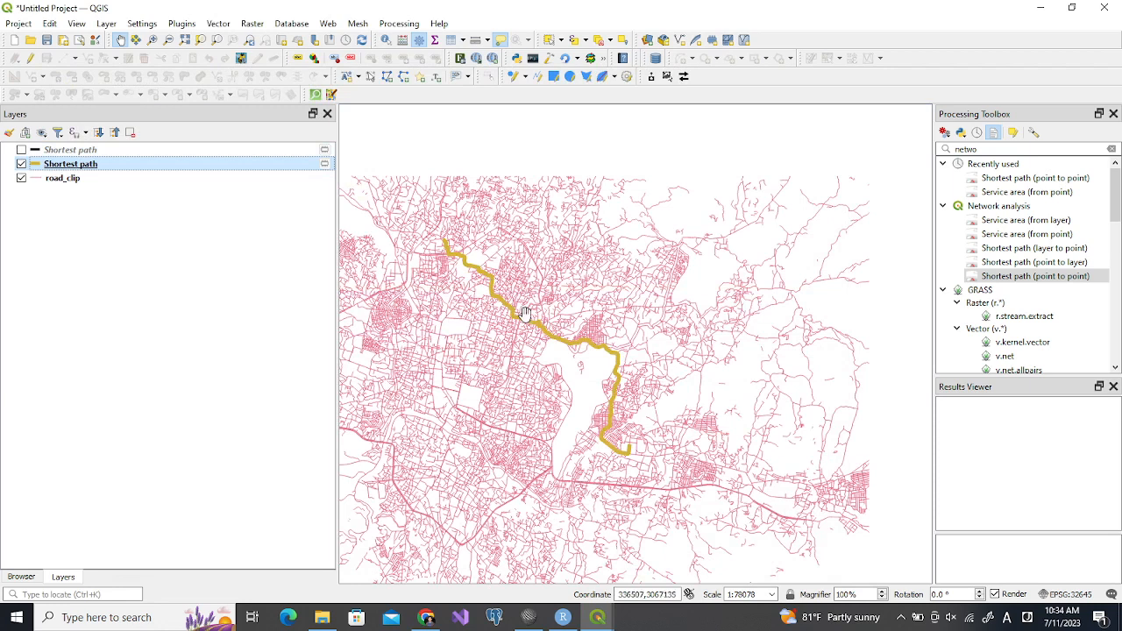
Set up Service area (from point) with a travel cost of 1500 and check its advanced parameters and outputs
click(476, 300)
drag(477, 300, 524, 277)
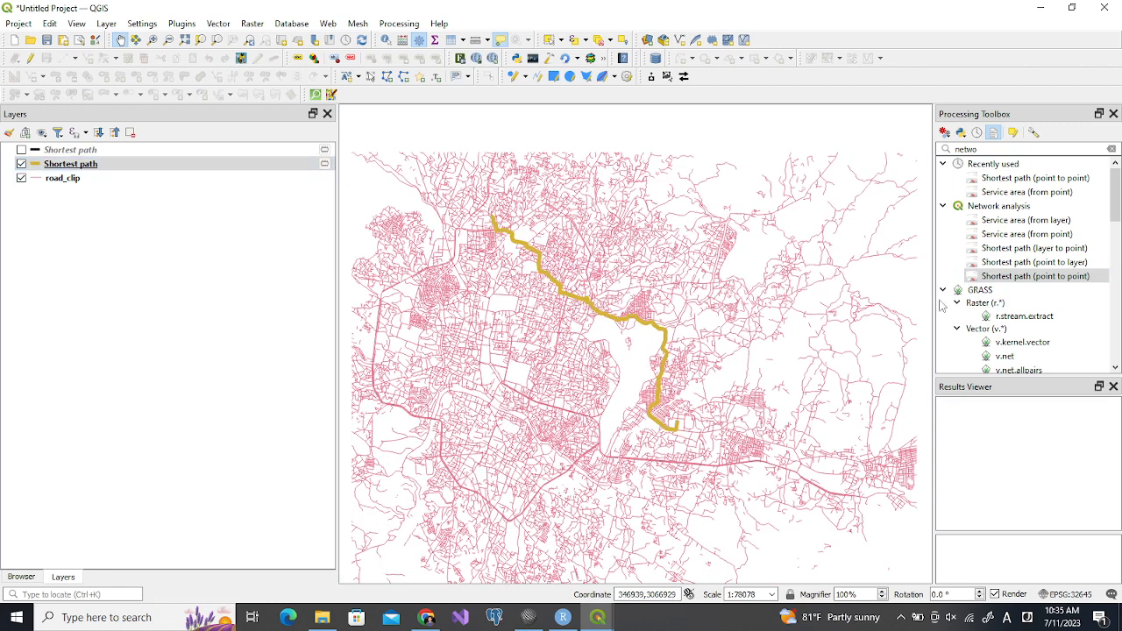
double_click(1009, 236)
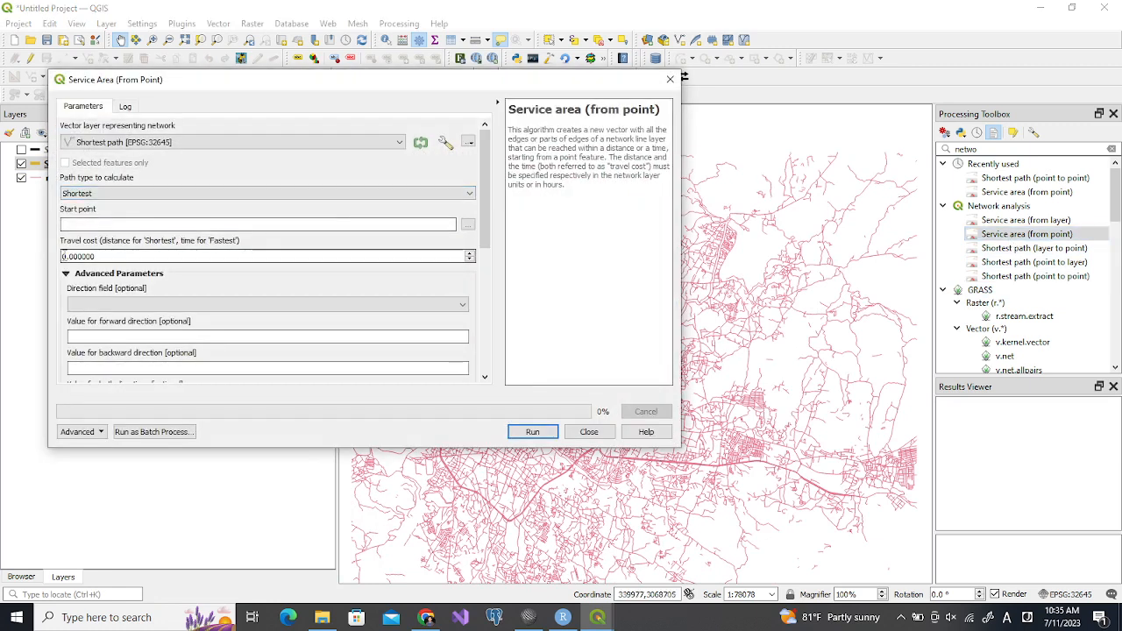
drag(193, 84, 692, 92)
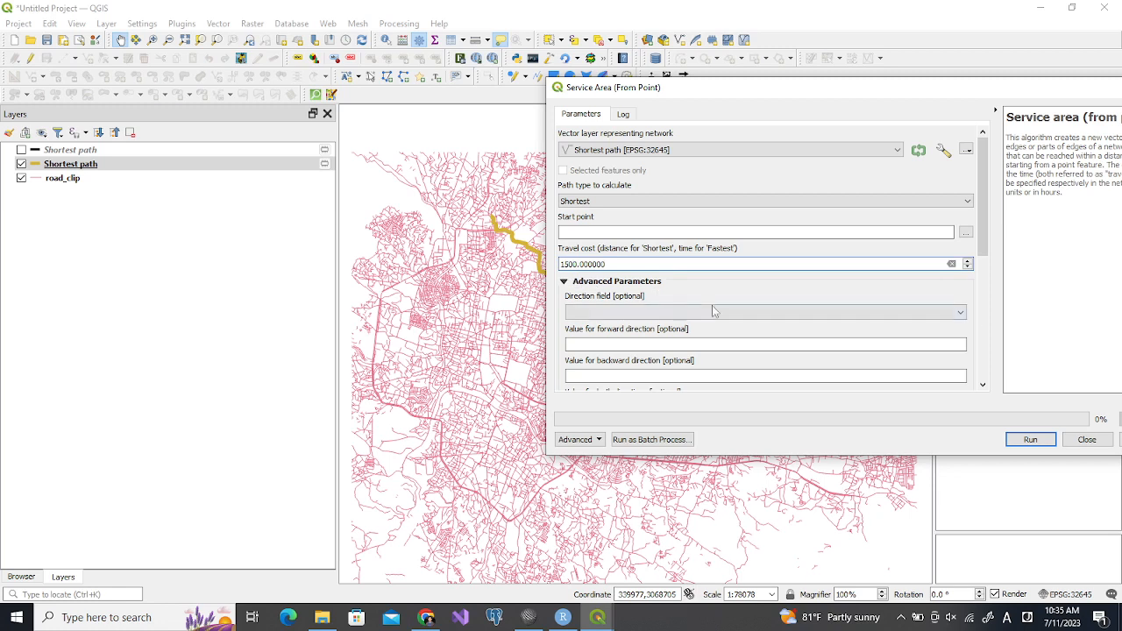
drag(981, 241, 1021, 364)
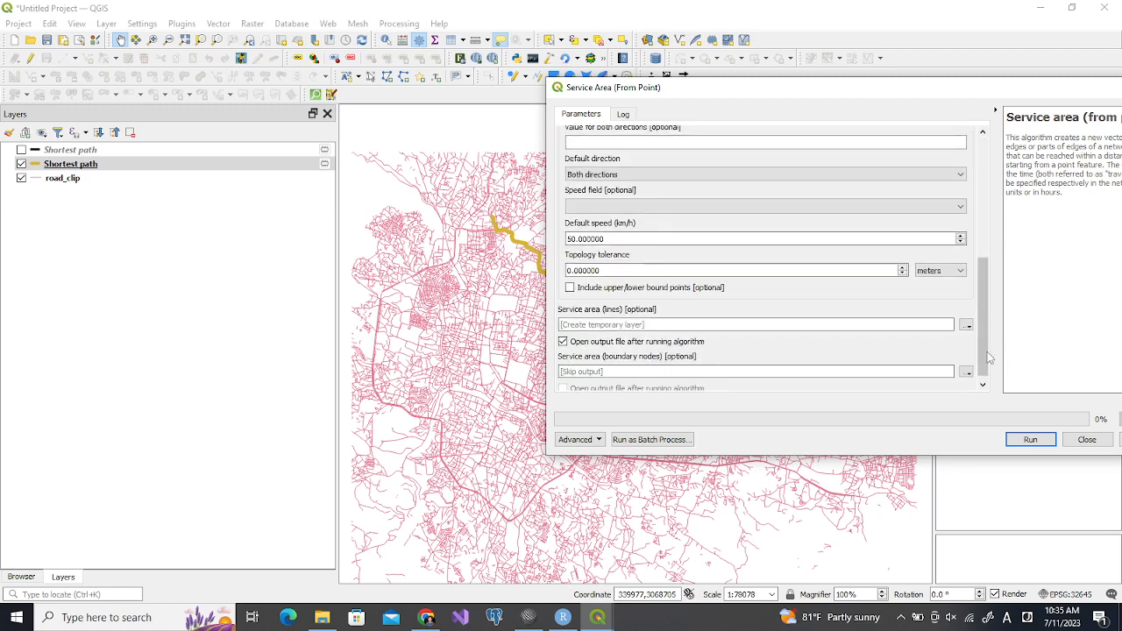
drag(651, 95, 788, 101)
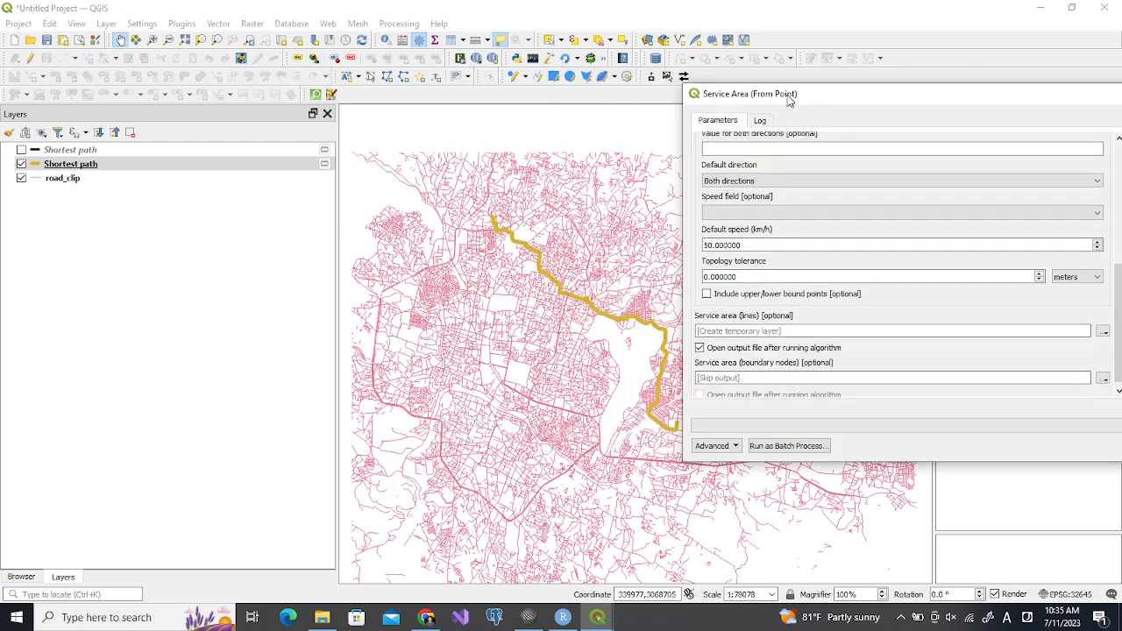
drag(1119, 279, 1119, 158)
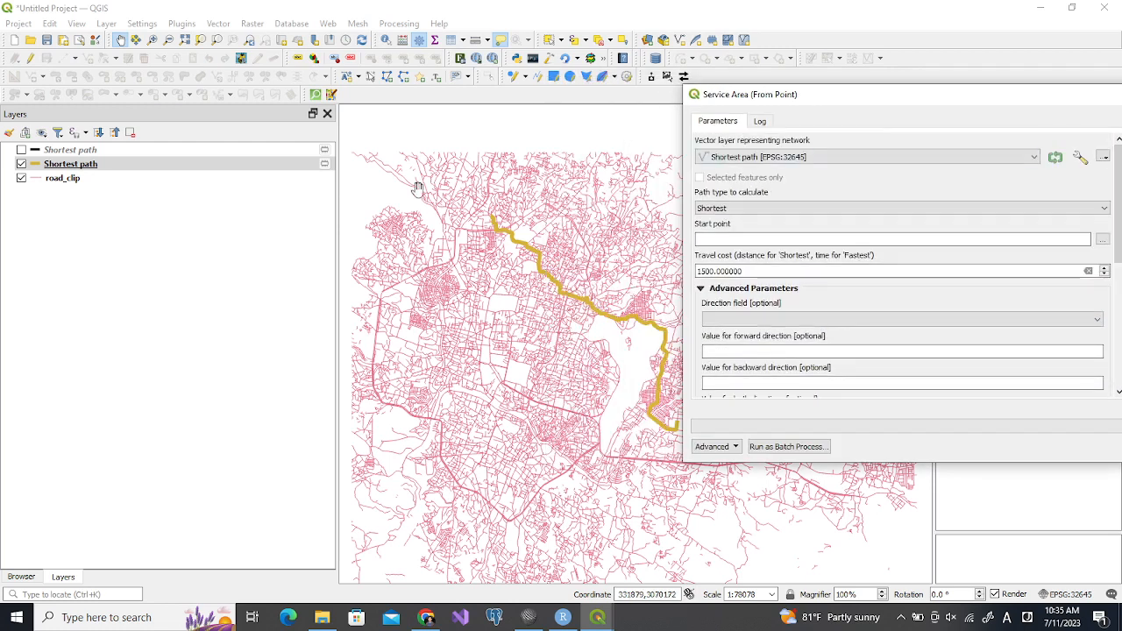
Pick the service area's start point in the road network southwest of the yellow path and run the tool to a temporary layer
click(1103, 242)
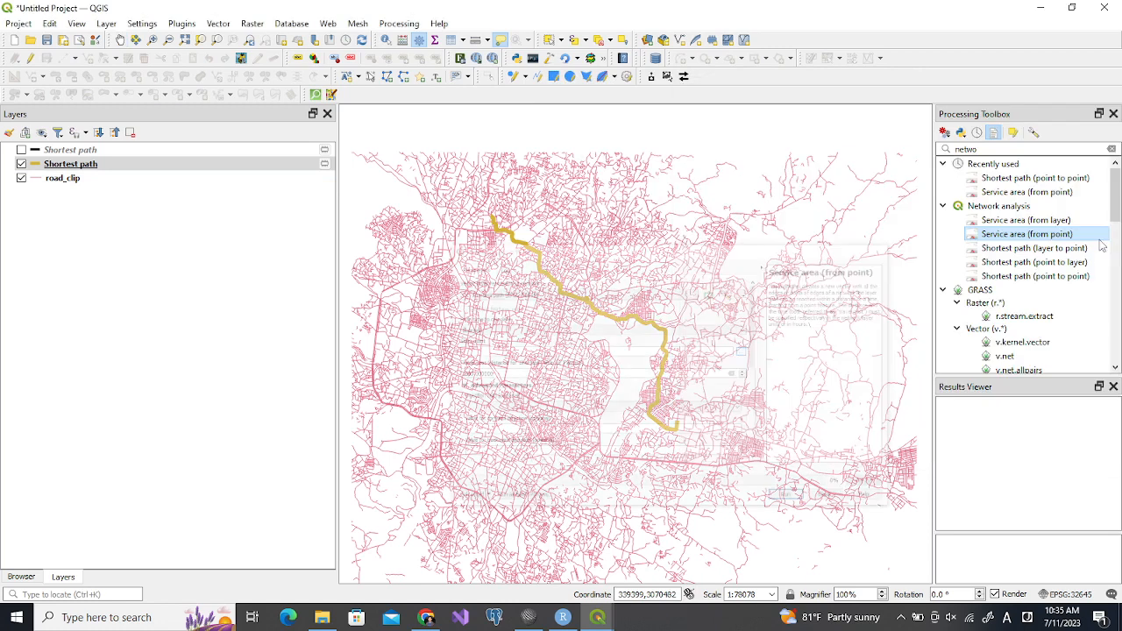
click(463, 343)
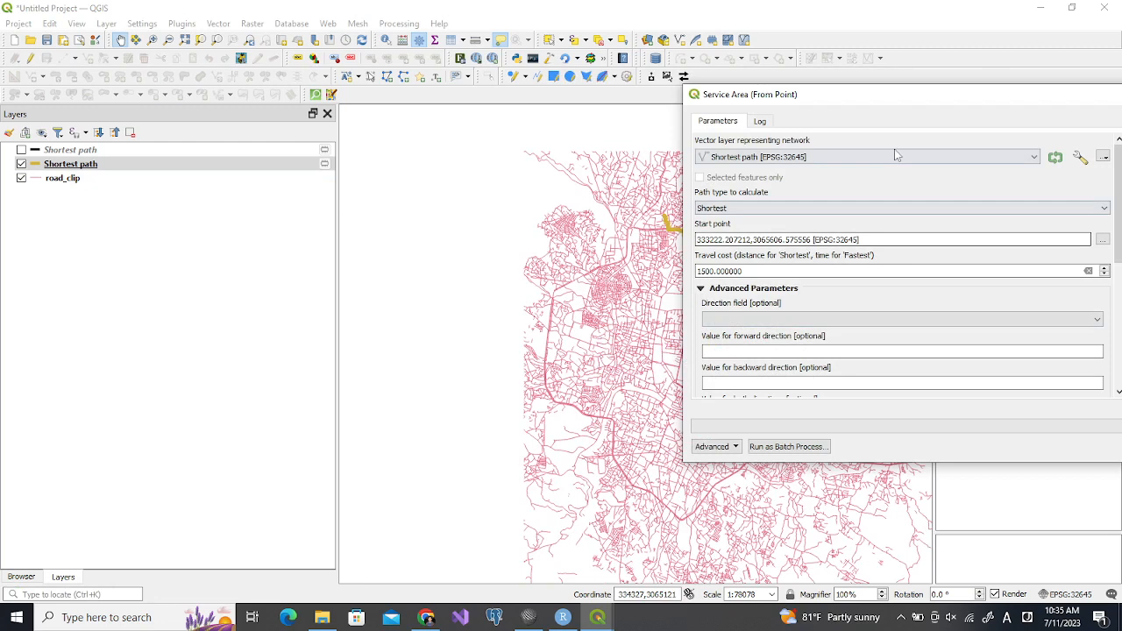
drag(898, 101, 555, 103)
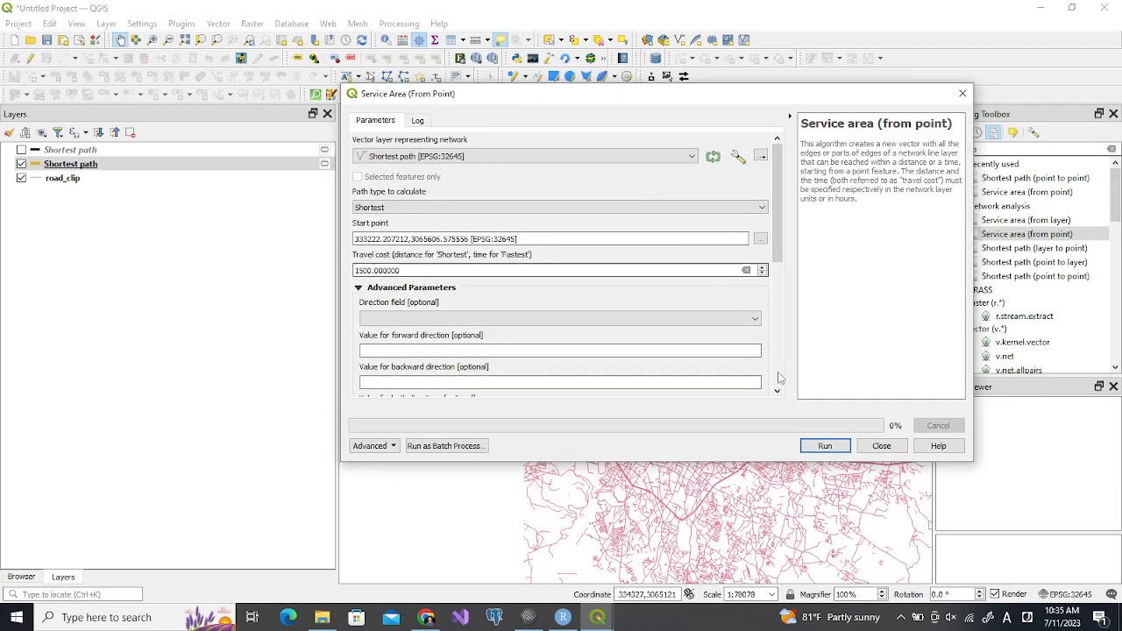
click(830, 448)
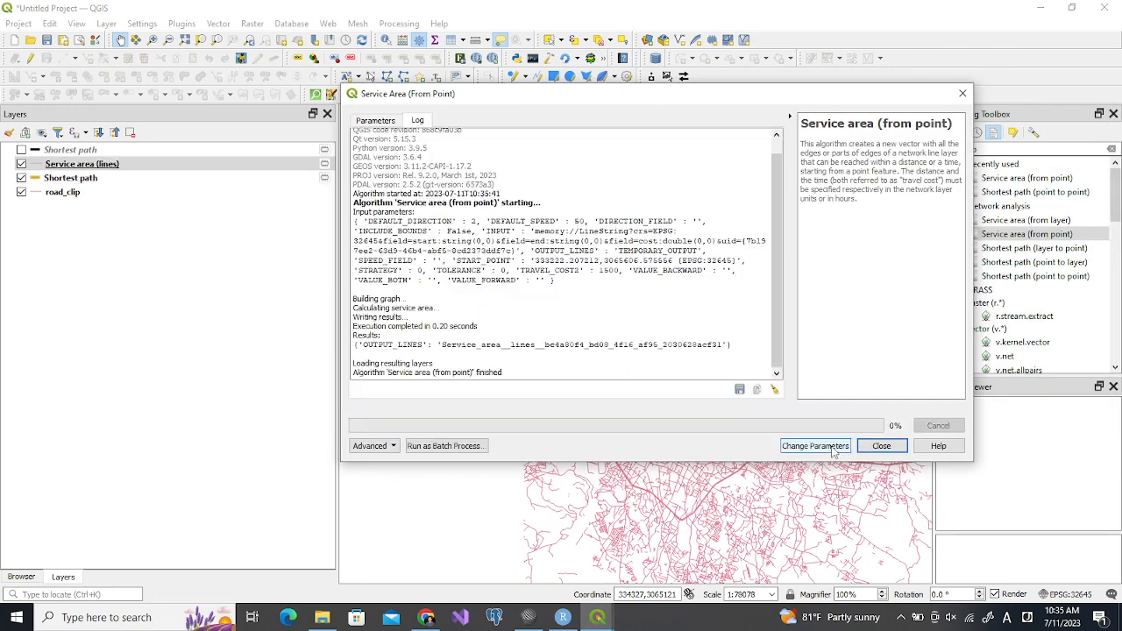
click(879, 449)
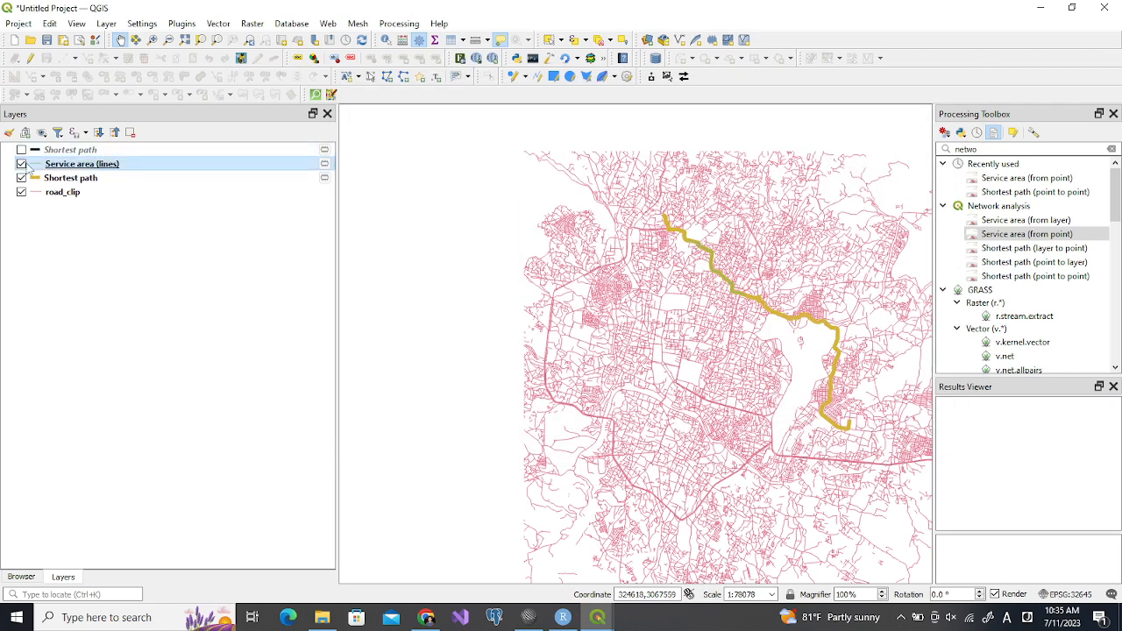
Inspect the Service area (lines) result by temporarily hiding road_clip and checking the result's attribute table
click(21, 191)
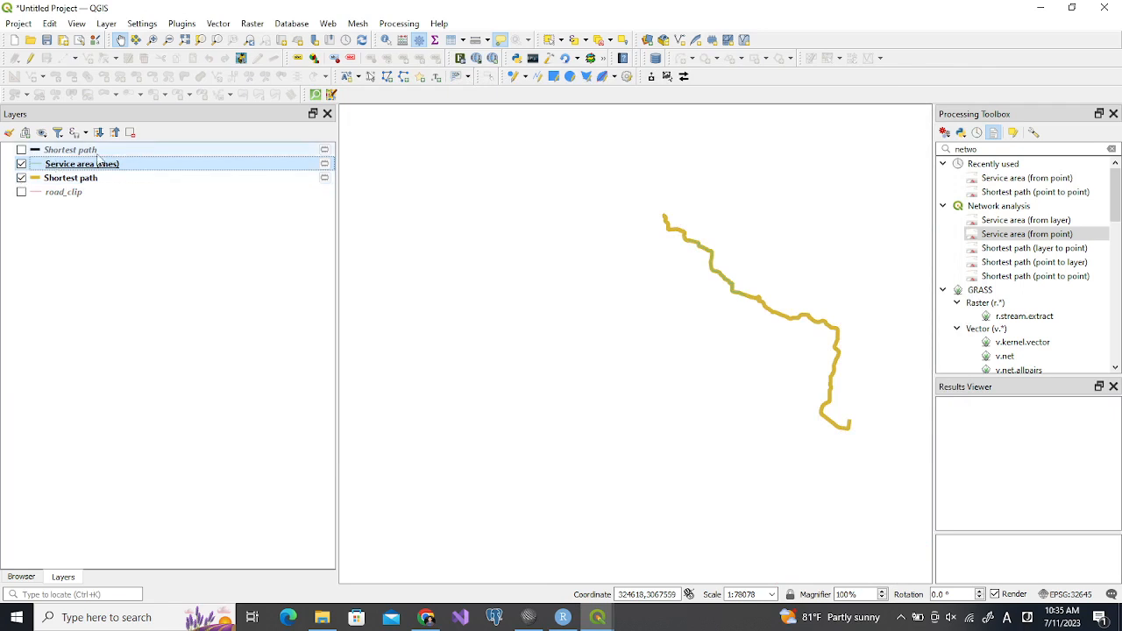
click(21, 193)
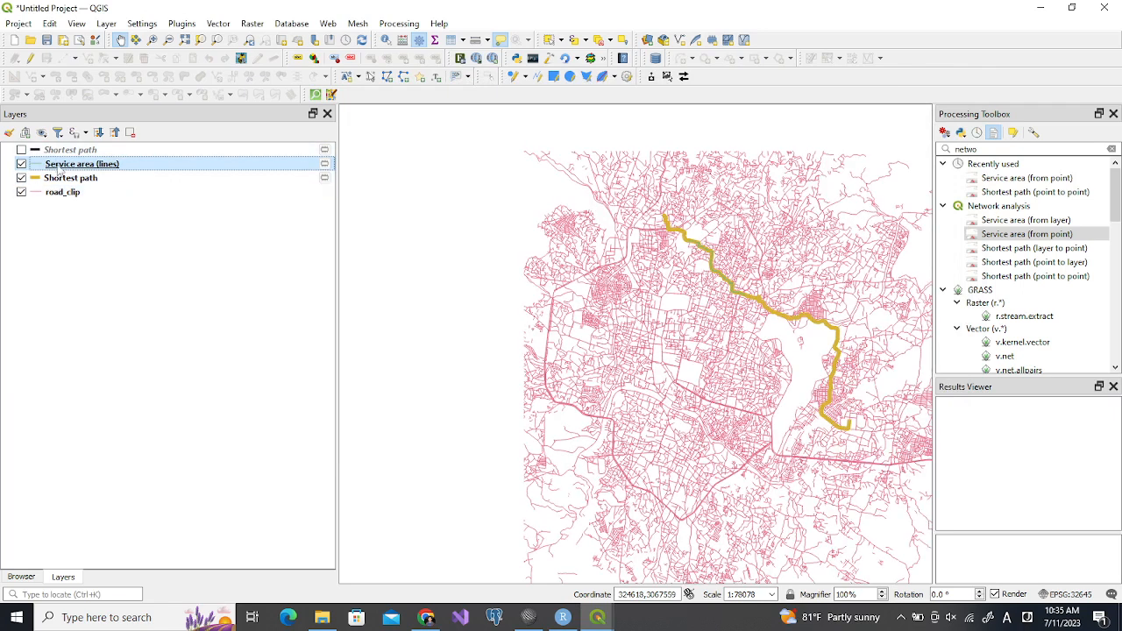
click(450, 39)
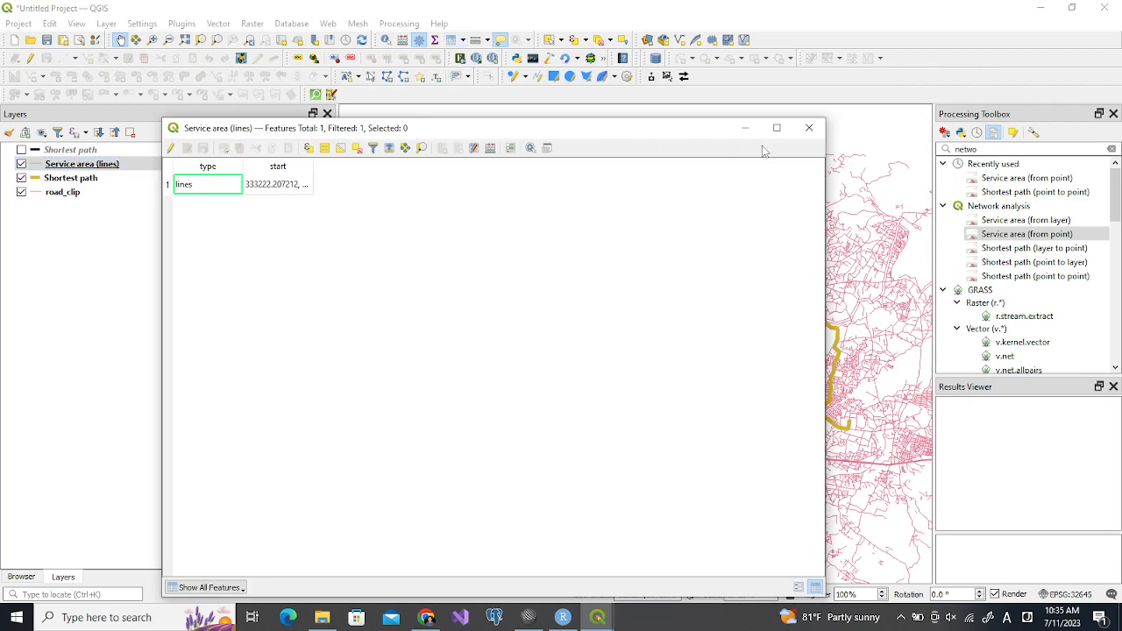
click(808, 127)
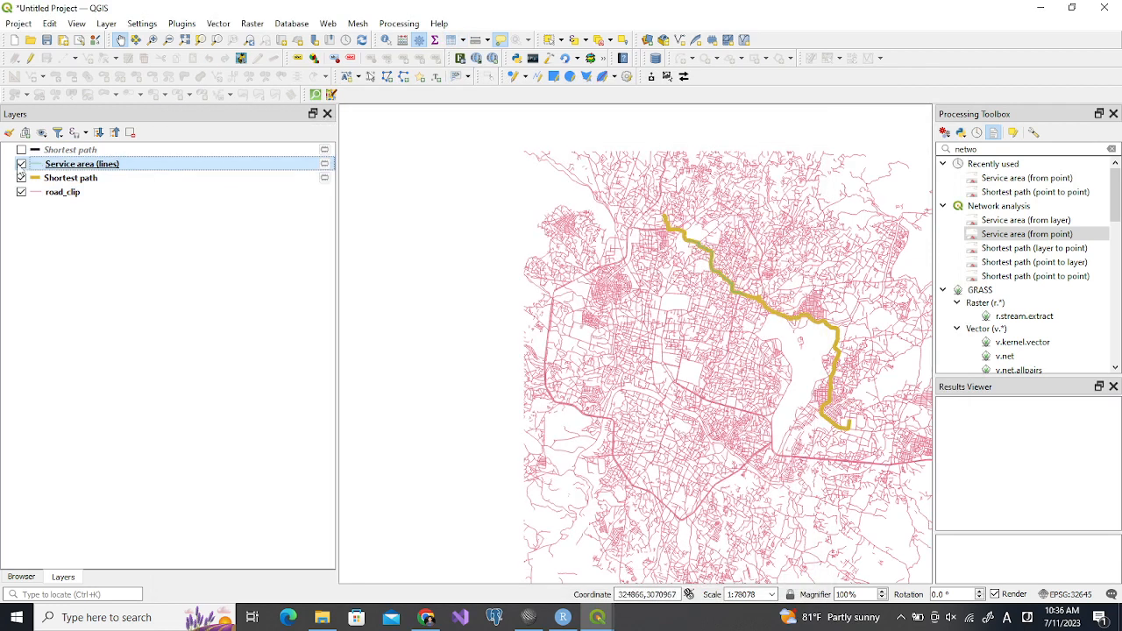
Hide the Service area (lines) layer and style its lines with a width of 1 millimeter and color #df30df
click(21, 164)
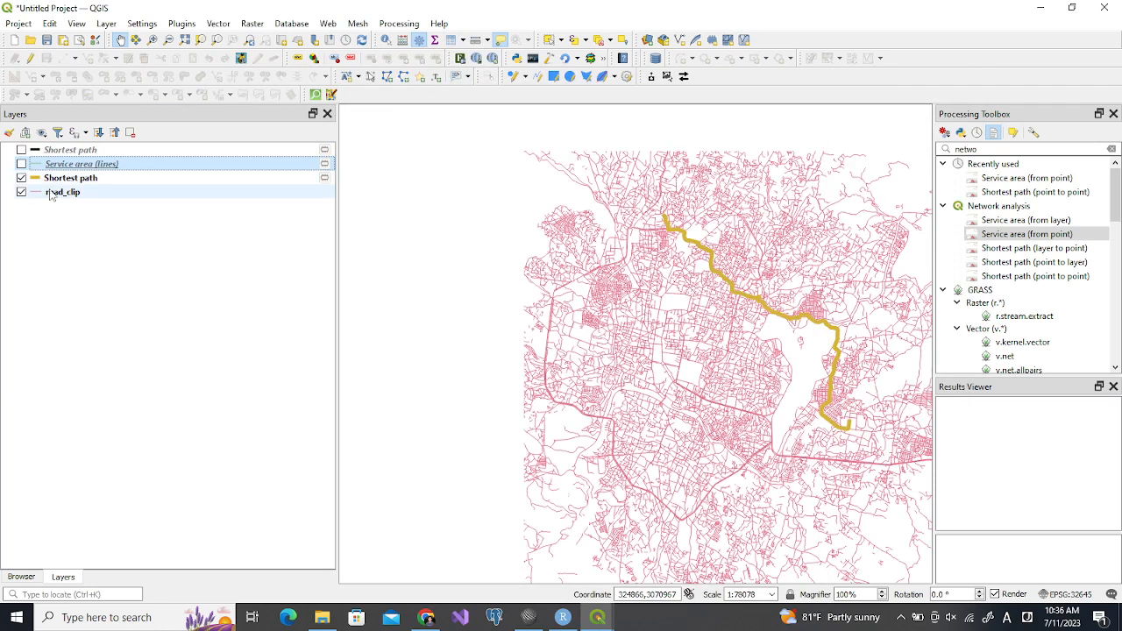
click(52, 180)
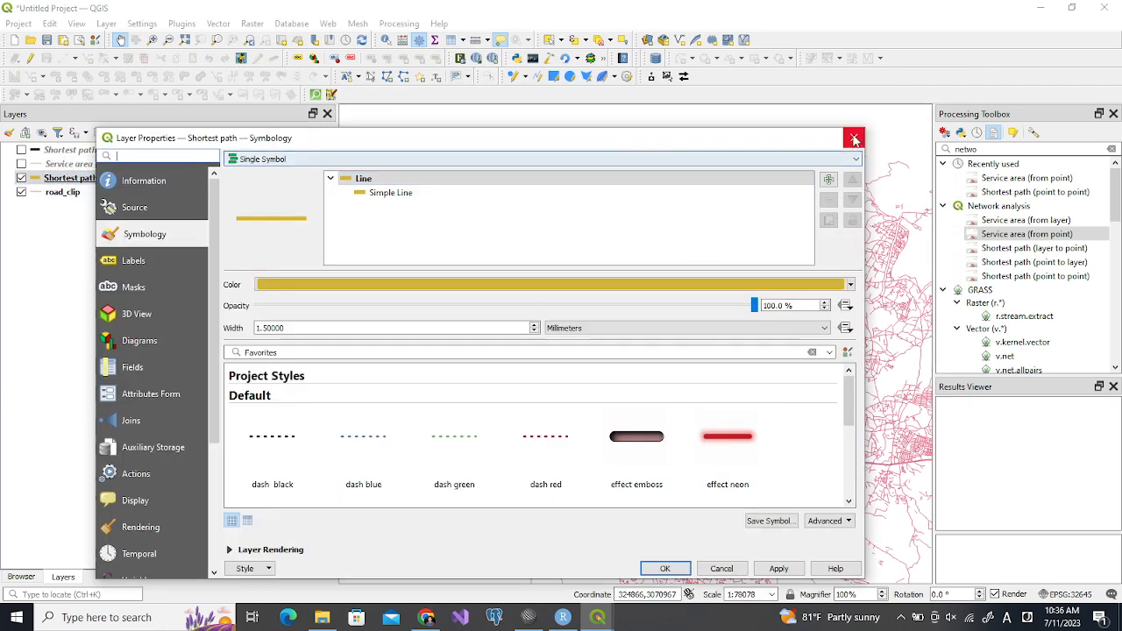
click(854, 138)
click(108, 165)
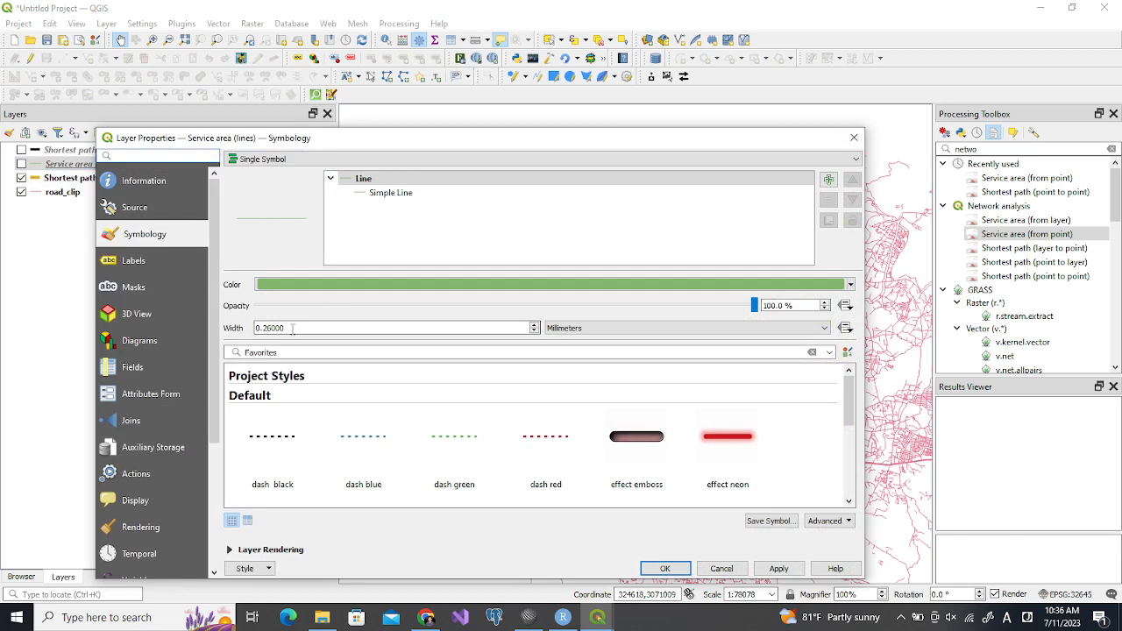
text(1)
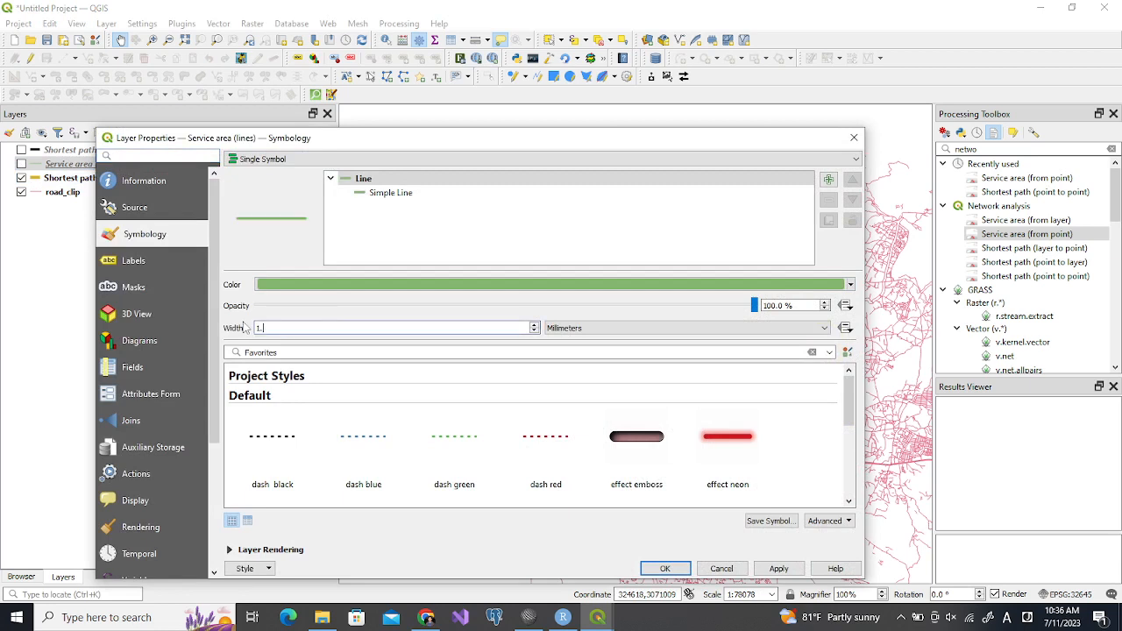
click(415, 293)
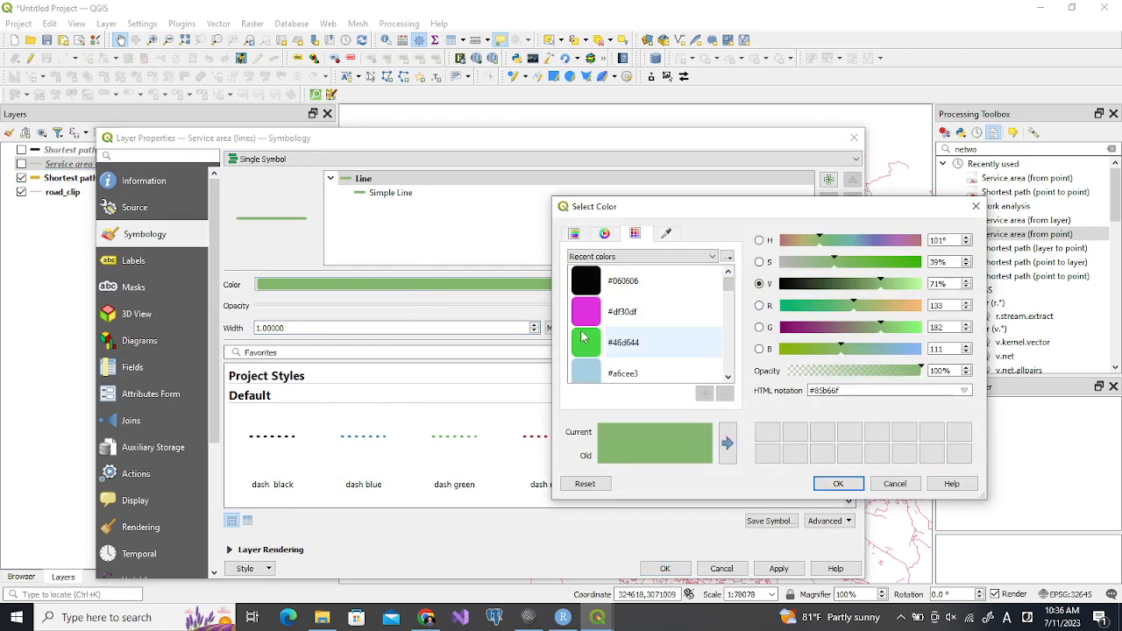
click(587, 312)
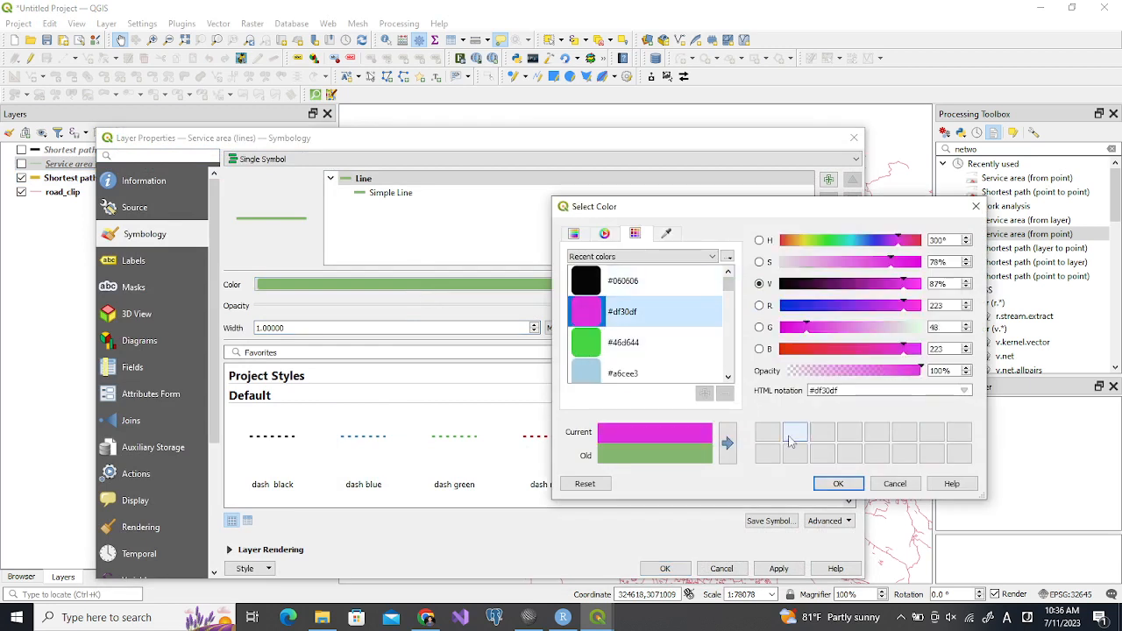
click(838, 484)
click(766, 568)
click(666, 568)
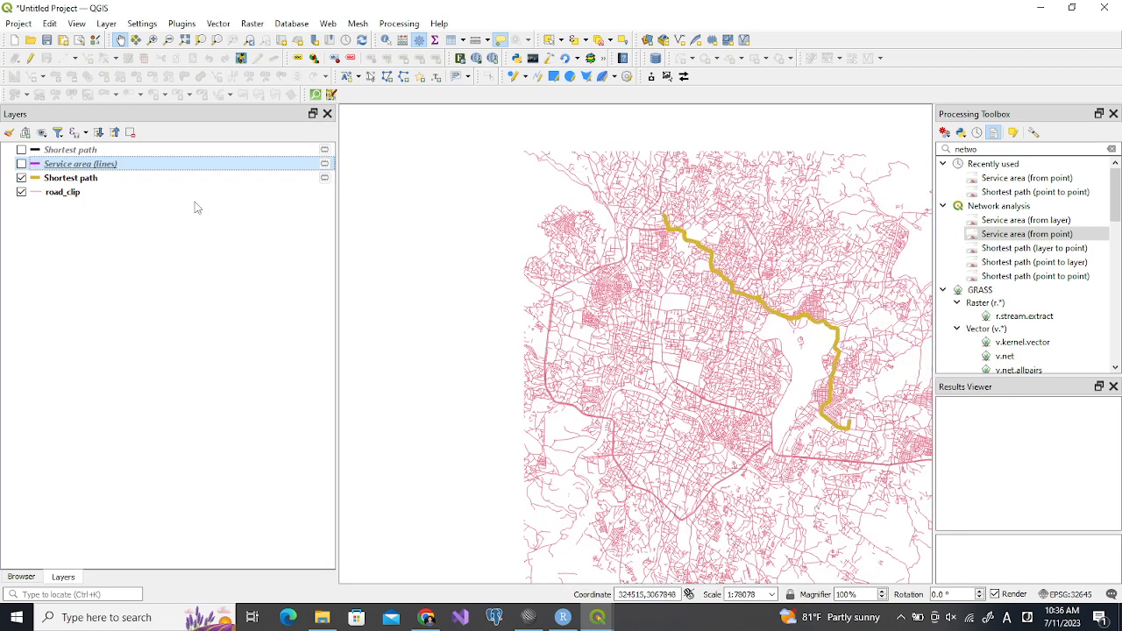
Remove the Service area (lines) layer and open Service area (from point) with road_clip as the network layer
click(130, 133)
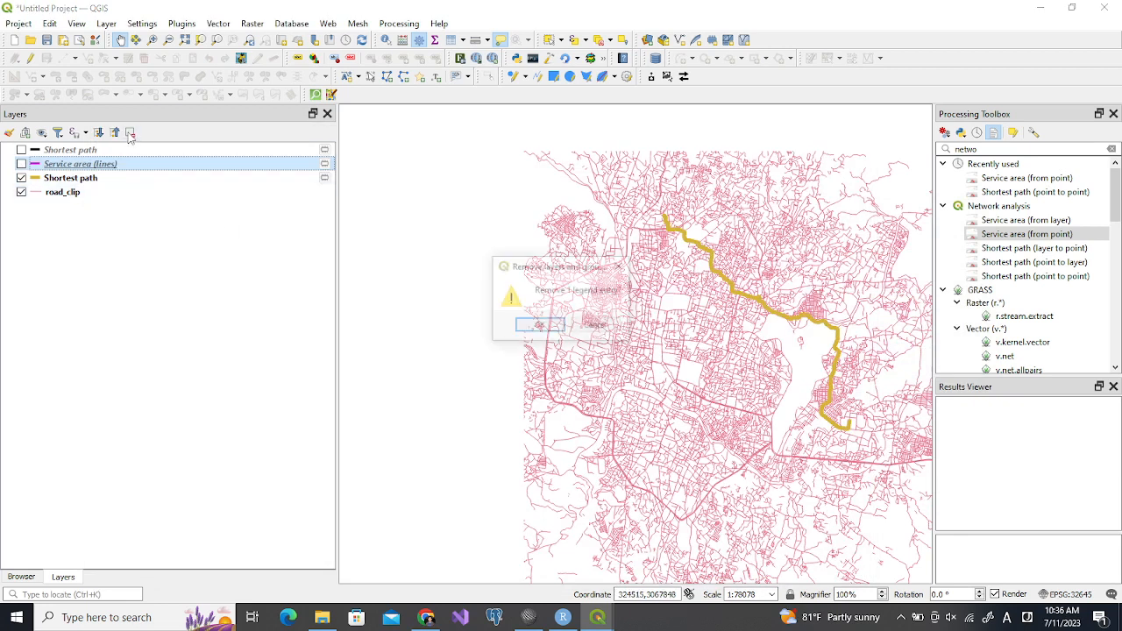
click(526, 327)
drag(686, 326, 466, 283)
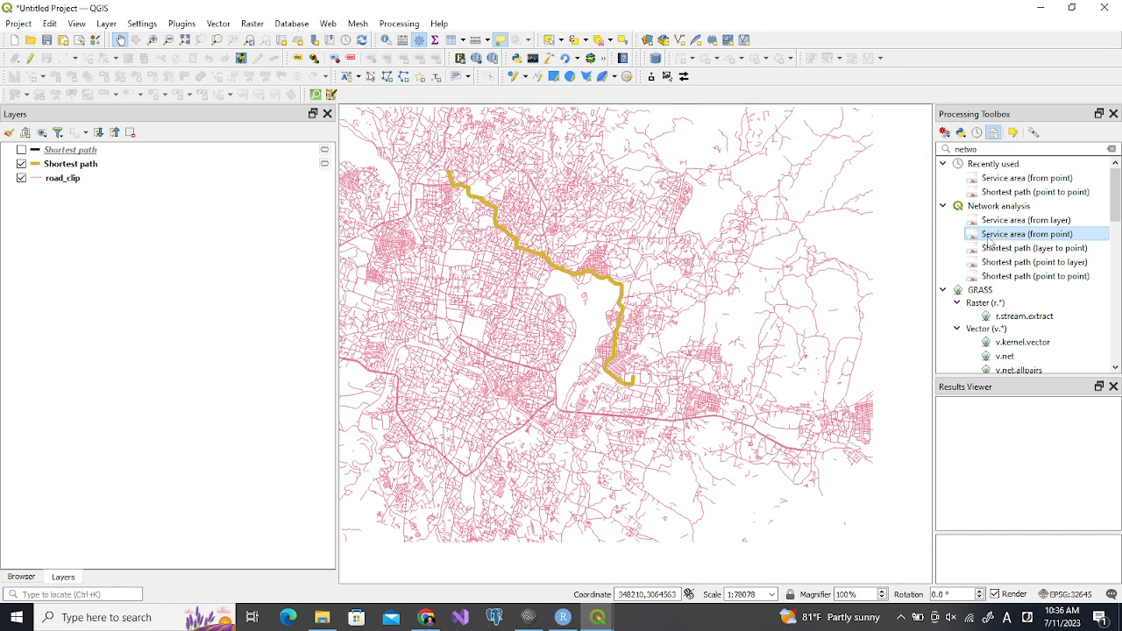
click(157, 42)
drag(370, 236, 534, 369)
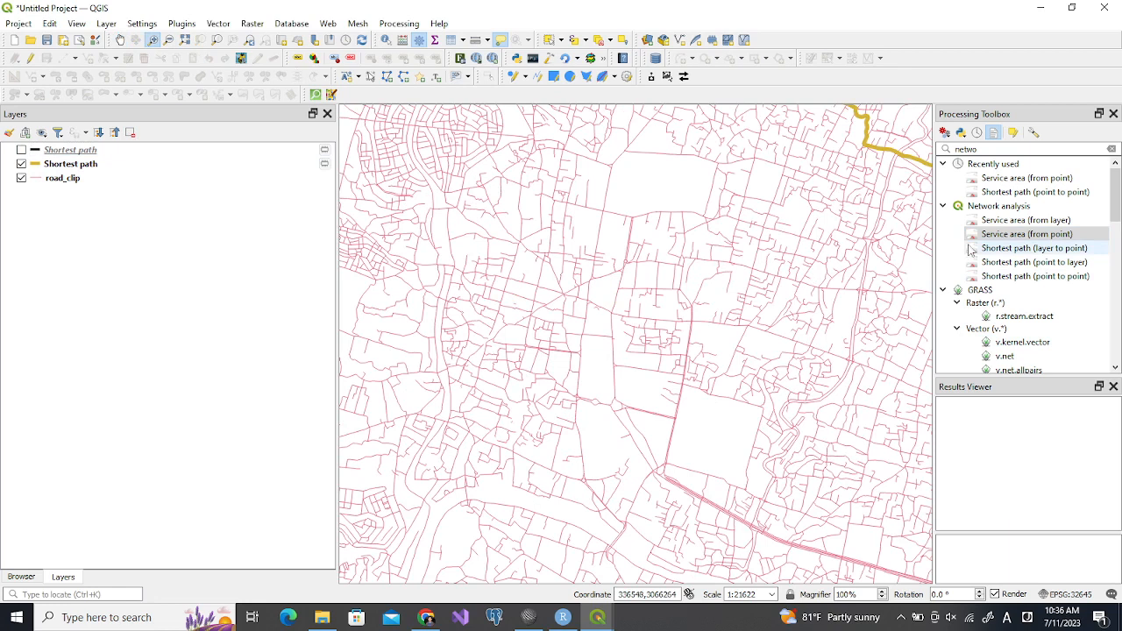
double_click(1017, 234)
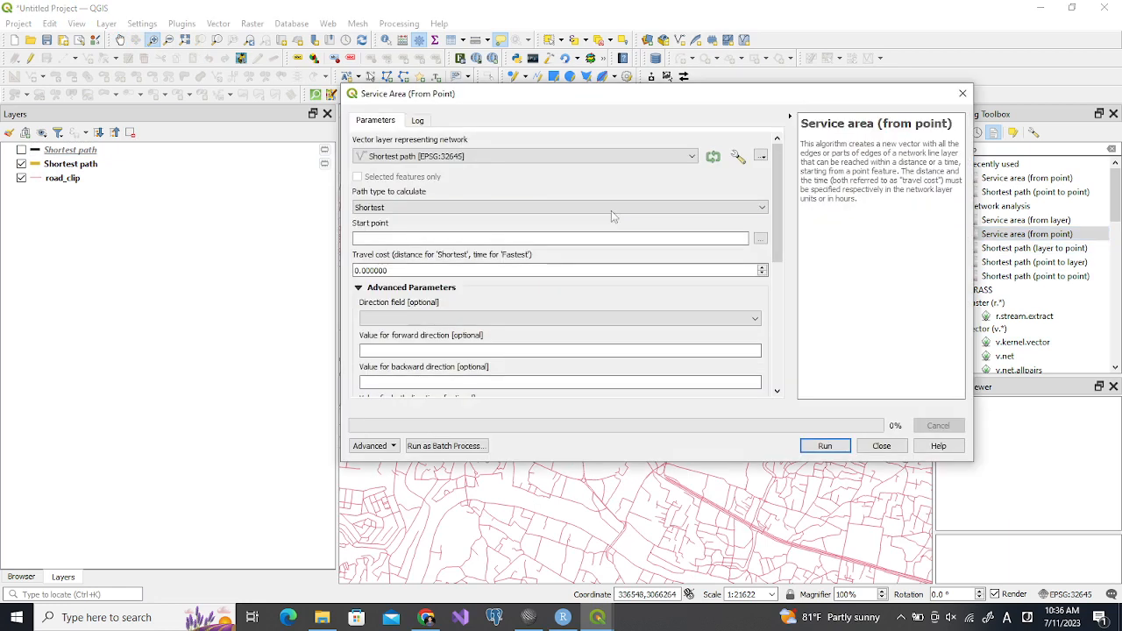
click(401, 159)
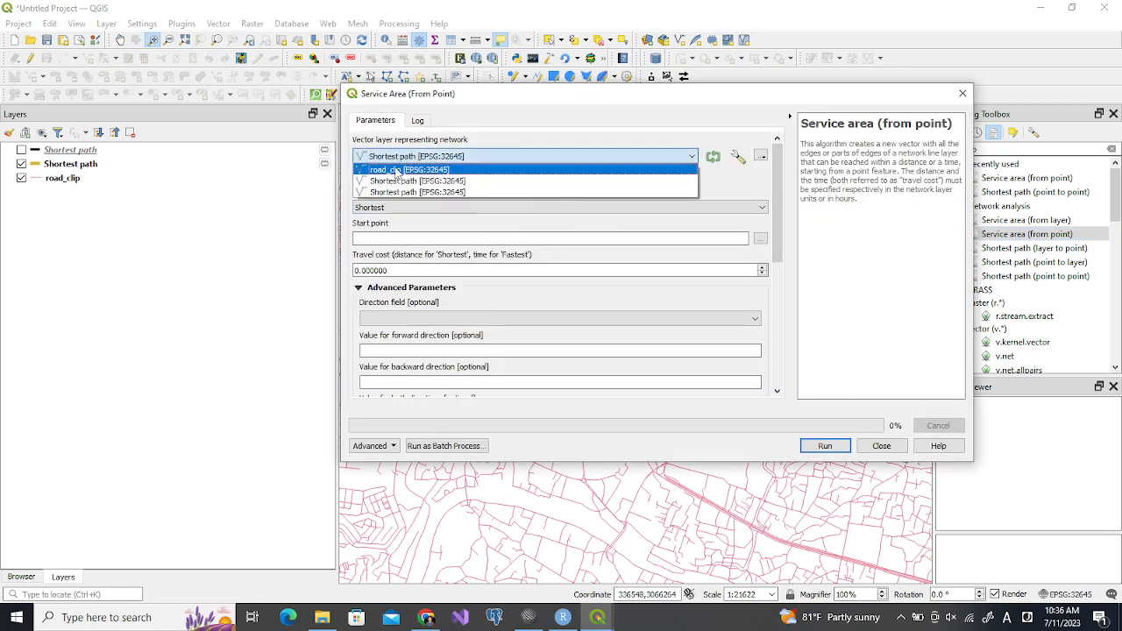
click(396, 170)
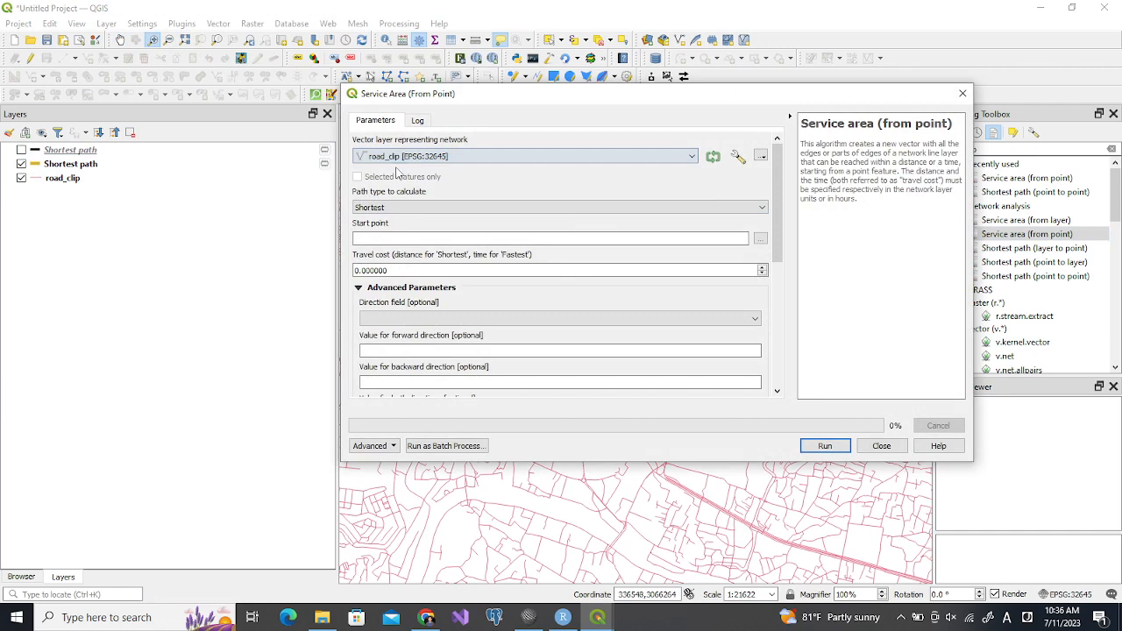
Pick a service area start point near 331989, 3066475, set the travel cost to 1500 and run the tool to a temporary layer
click(760, 240)
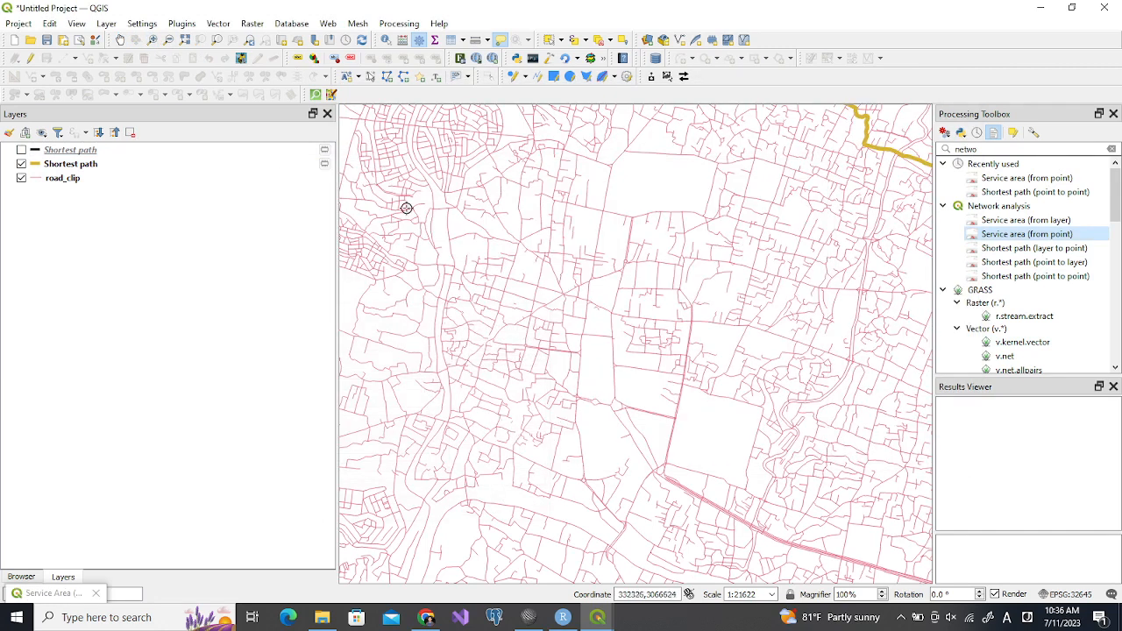
click(366, 228)
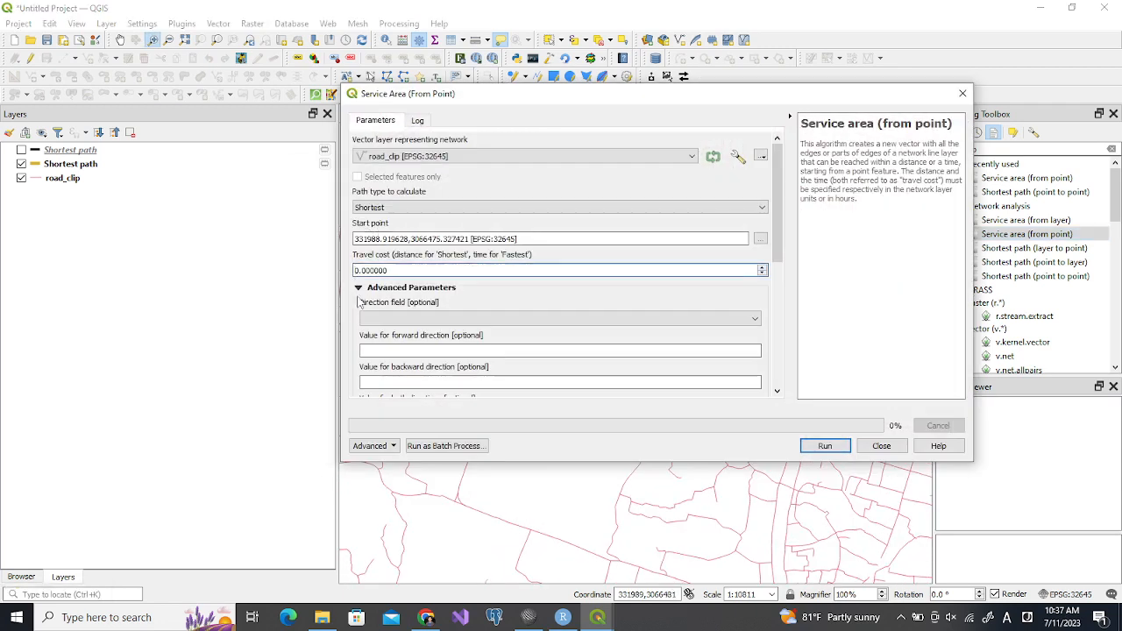
text(50)
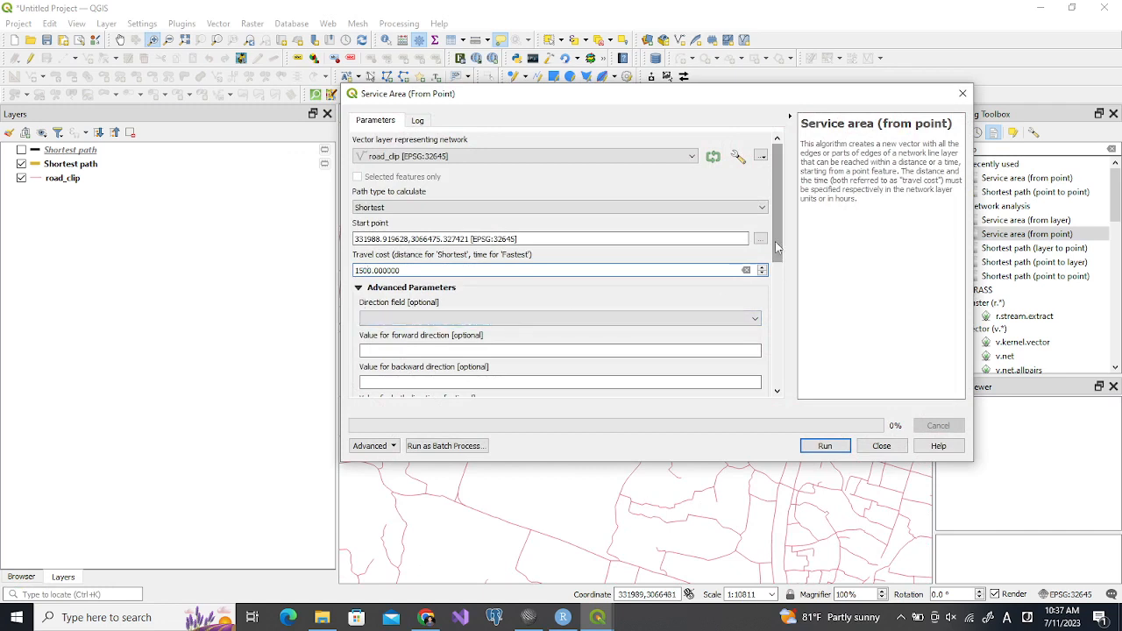
drag(775, 240, 782, 268)
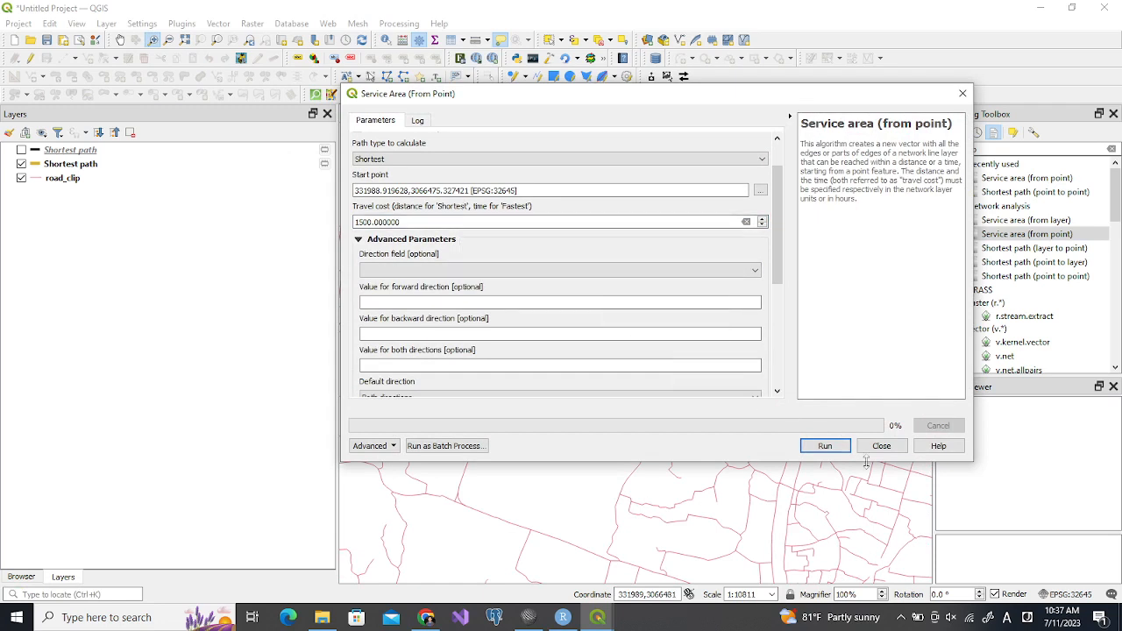
click(825, 446)
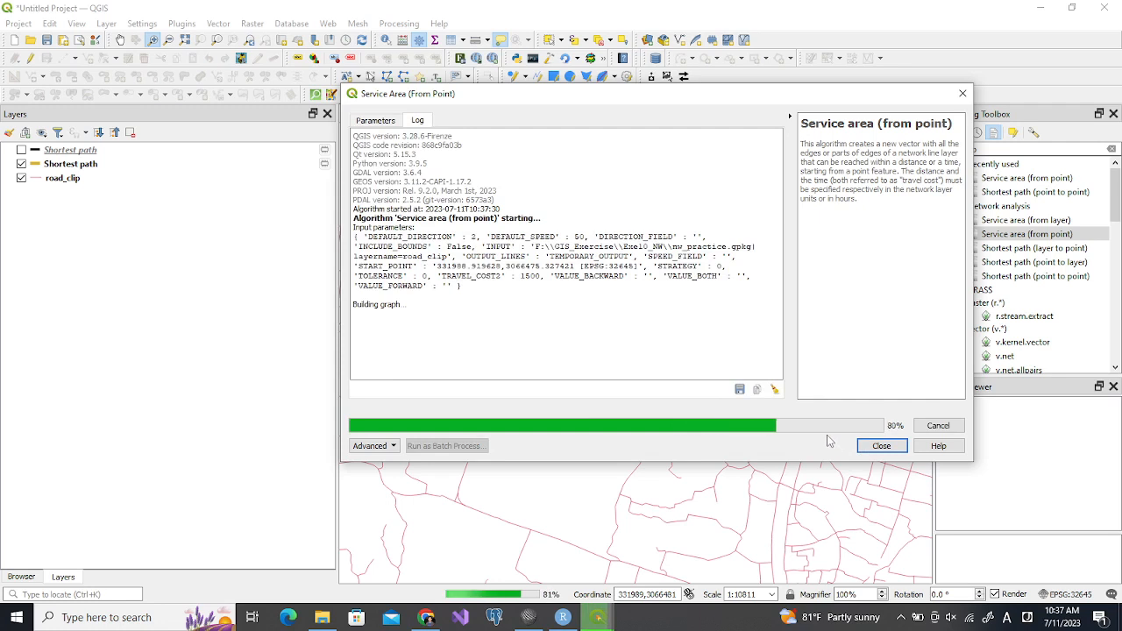
click(875, 445)
Examine the full extent of the new service area on its own by hiding the yellow Shortest path and road_clip layers
click(21, 191)
click(21, 191)
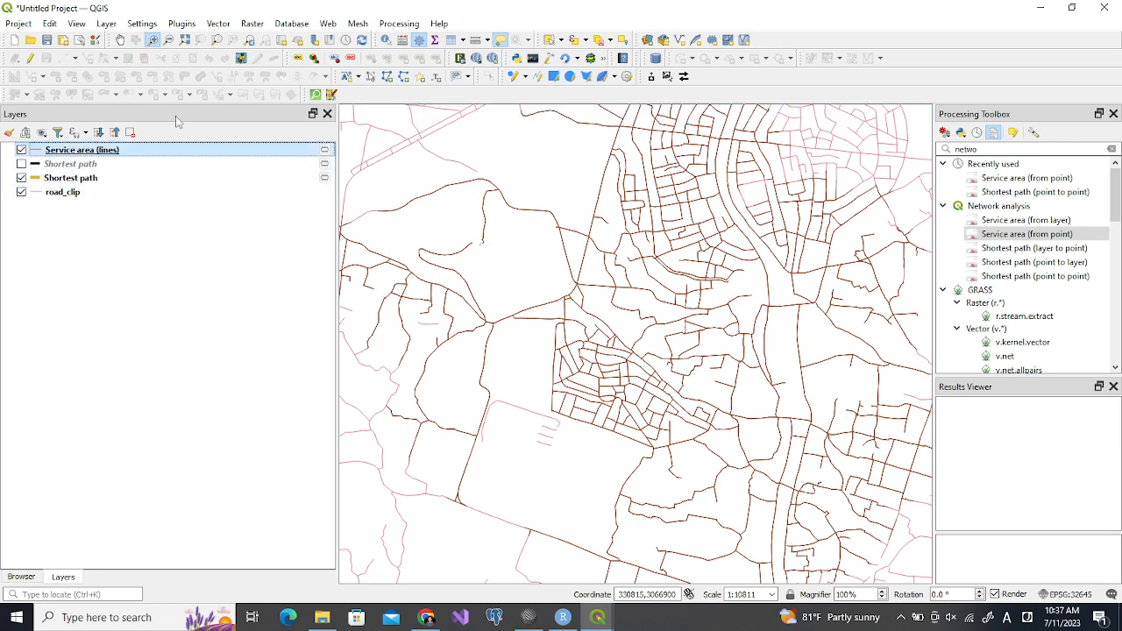
click(217, 39)
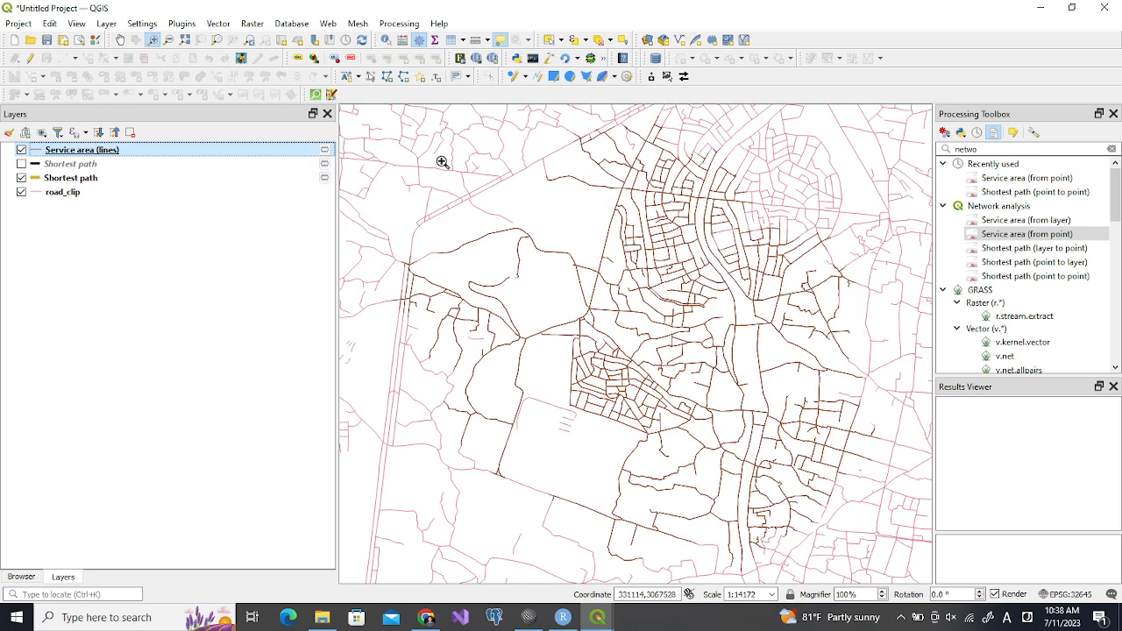
click(21, 179)
click(21, 192)
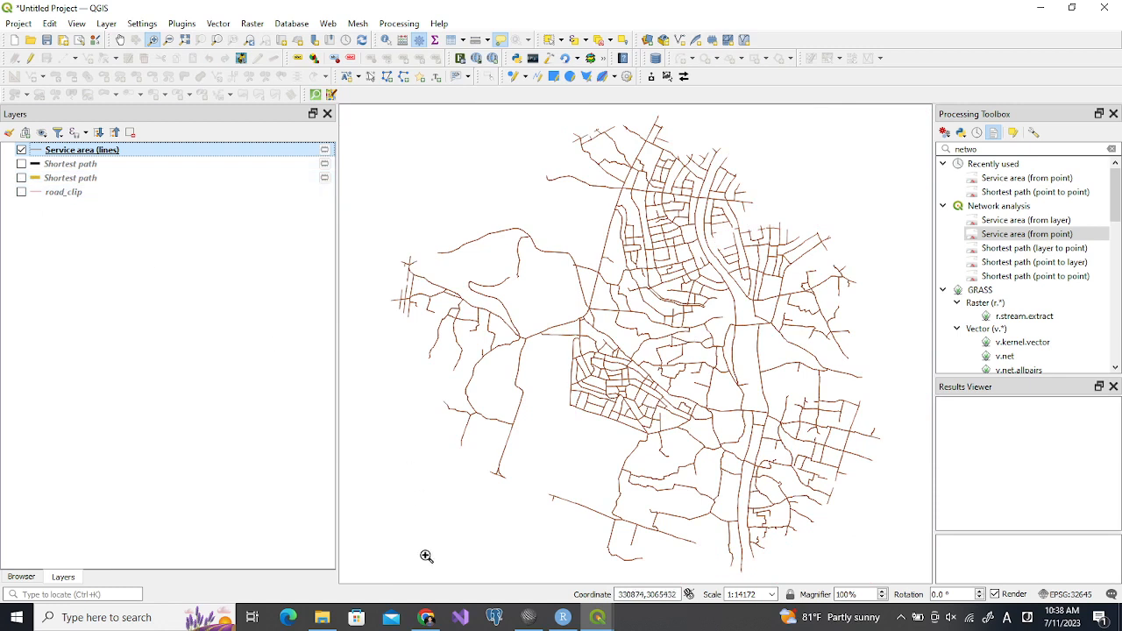
Switch to SciTE, review the Network Analysis Practice notes, and return to QGIS
click(526, 618)
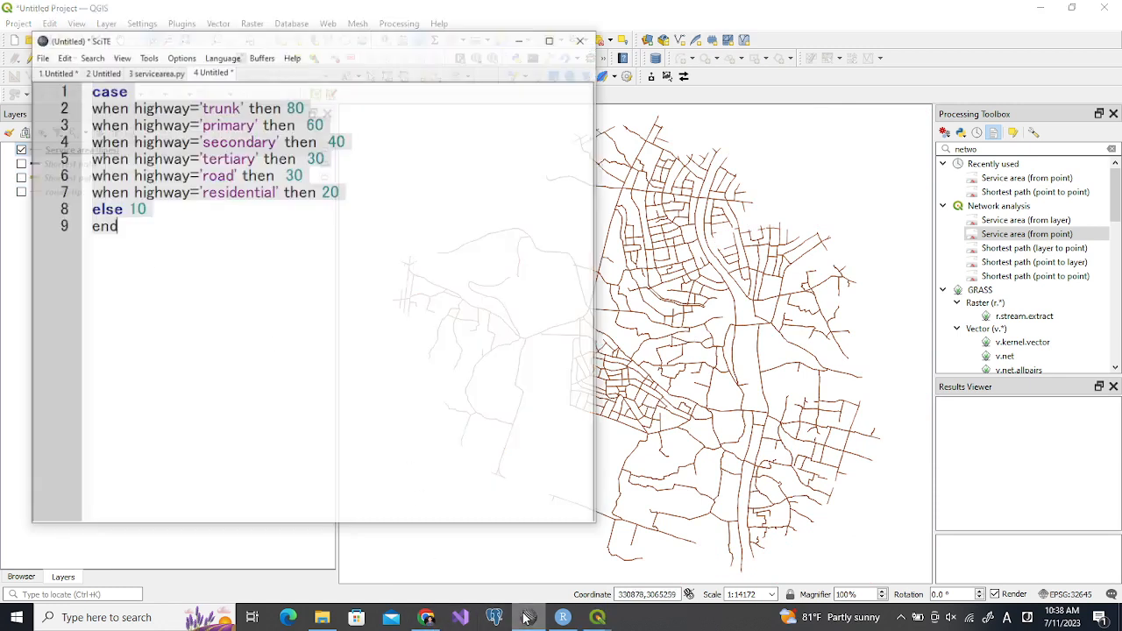
click(32, 44)
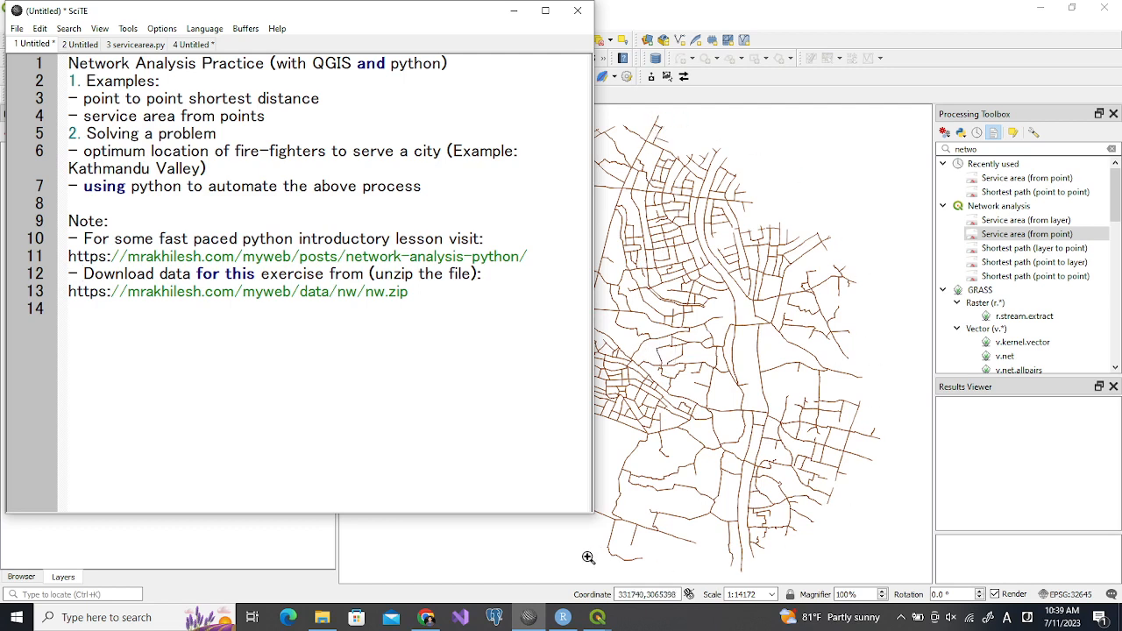
click(513, 12)
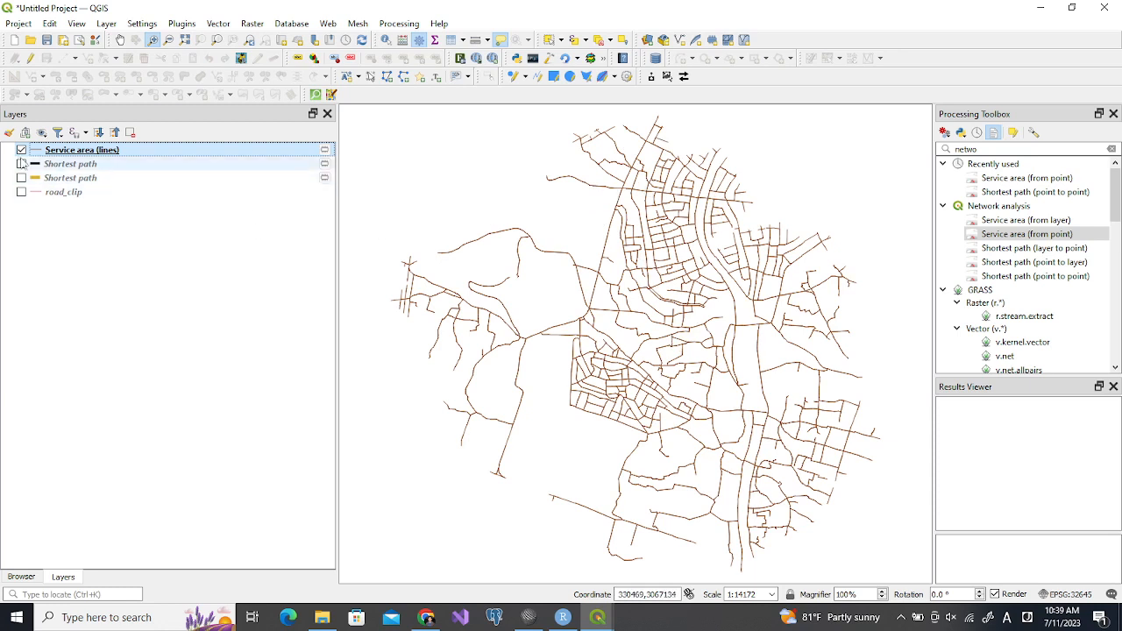
Remove the Service area (lines) layer and both Shortest path layers, and show road_clip at its full extent
shift+click(77, 177)
click(130, 133)
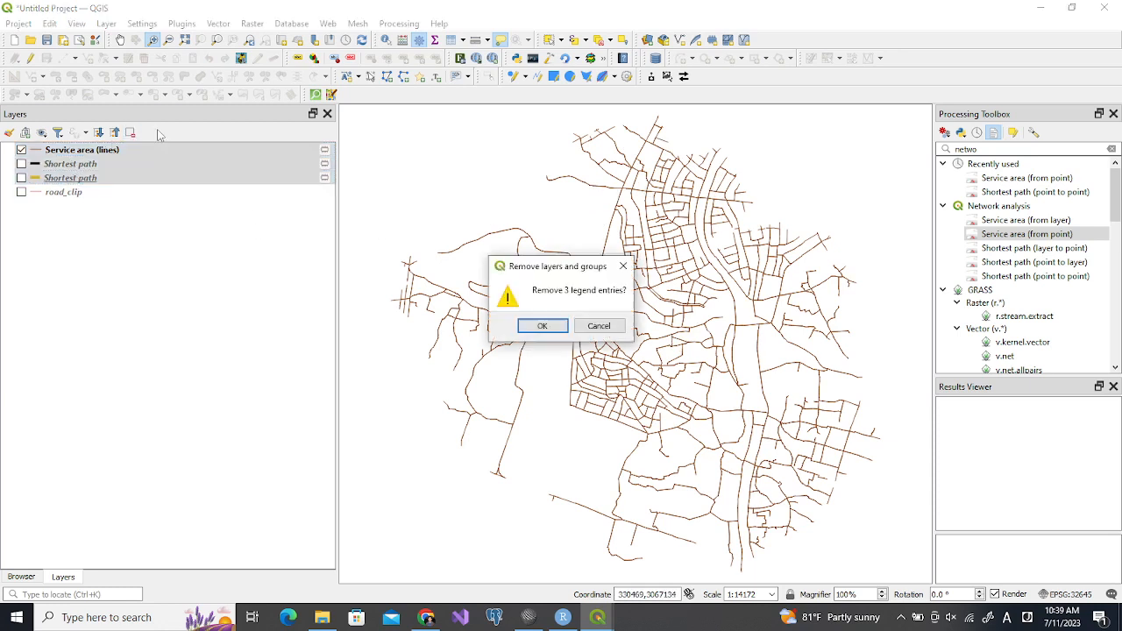
click(541, 326)
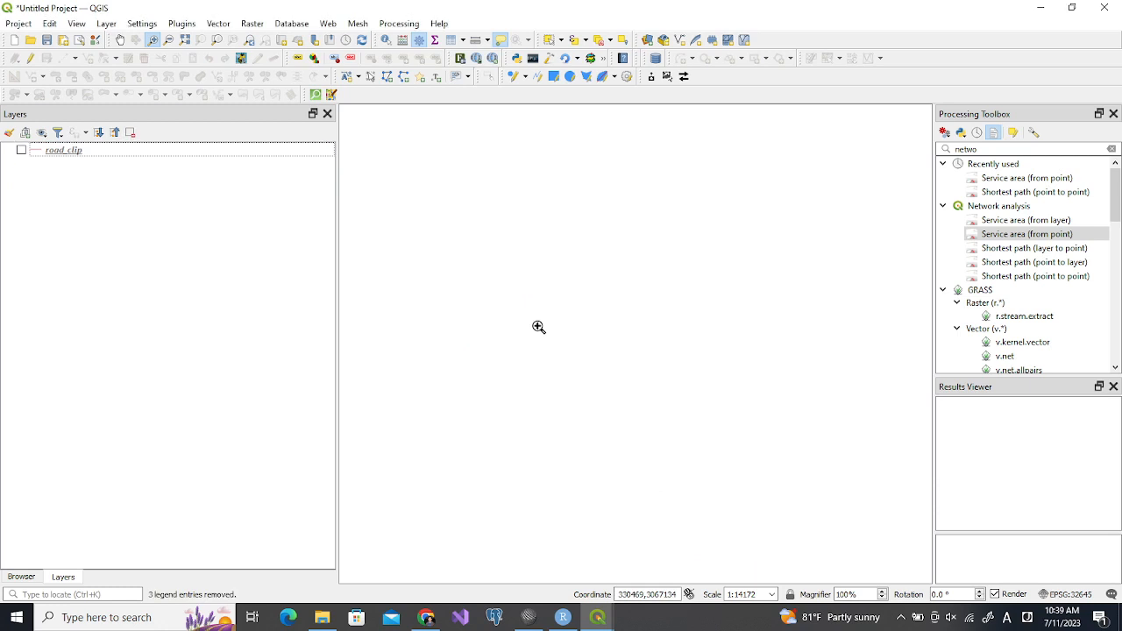
click(60, 153)
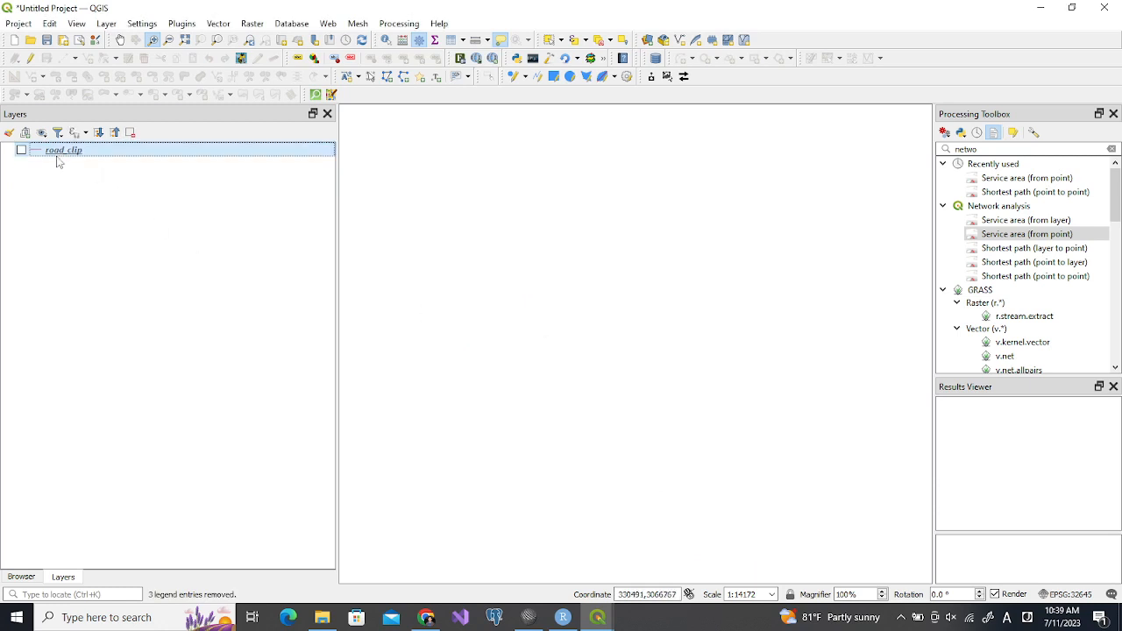
click(21, 151)
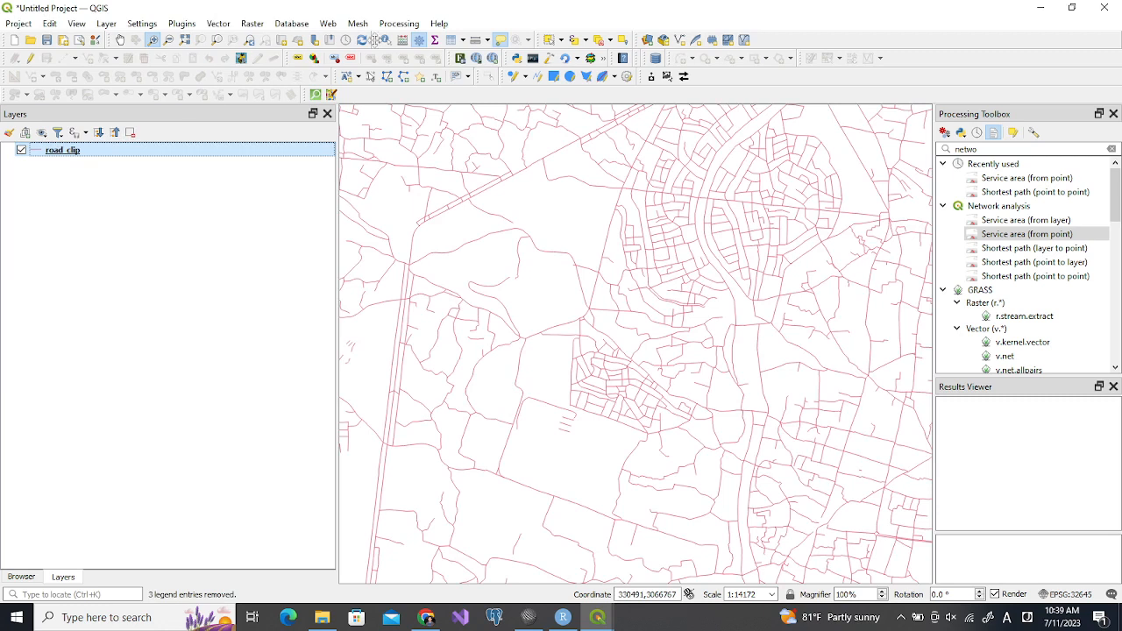
click(219, 41)
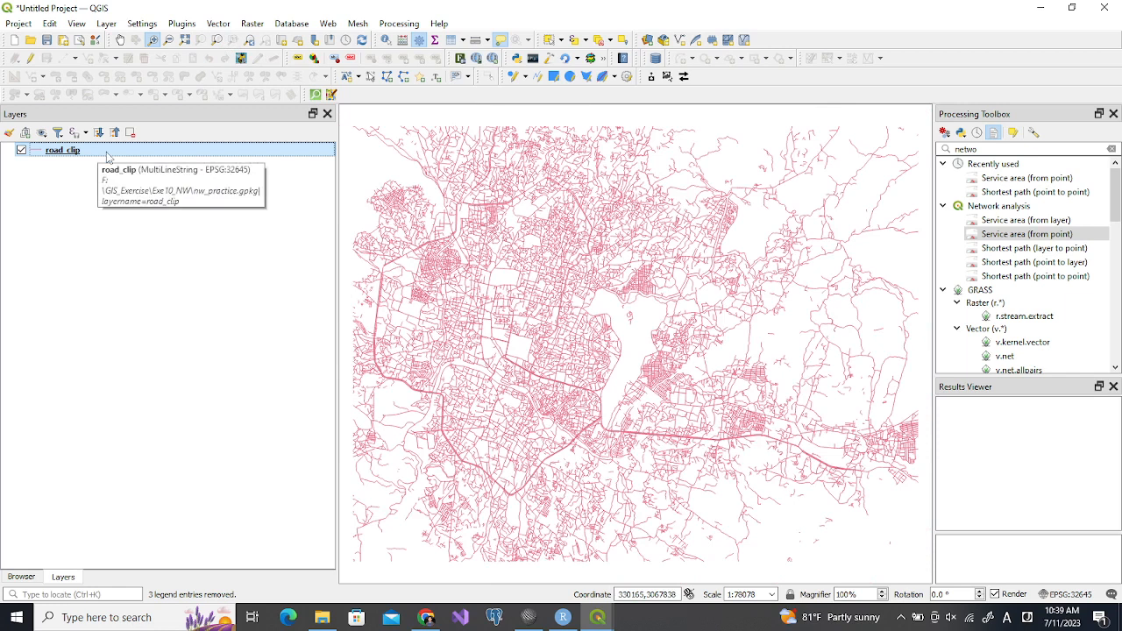
Find the GRASS v.to.points algorithm in the processing tools and open it for the road_clip layer
drag(982, 149, 955, 149)
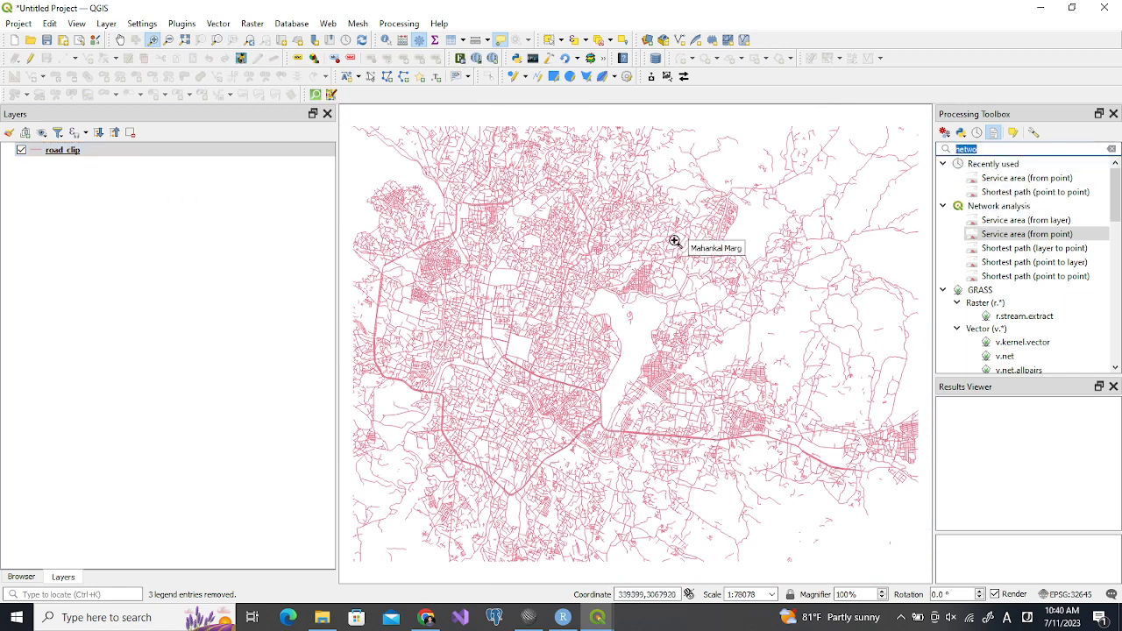
text(v)
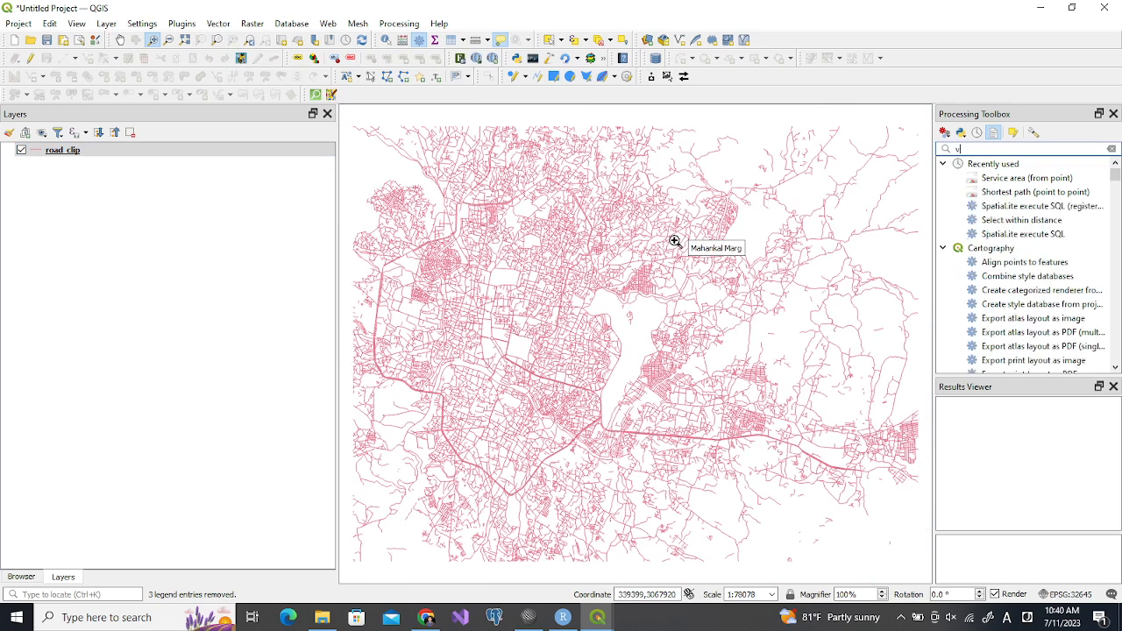
text(.to.poi)
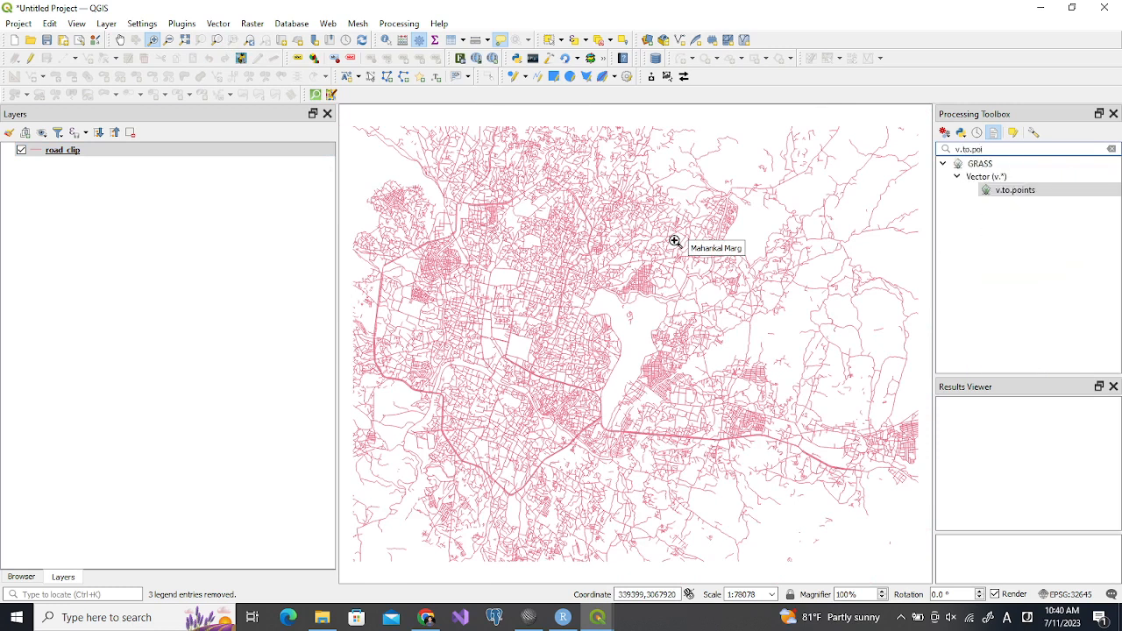
click(988, 194)
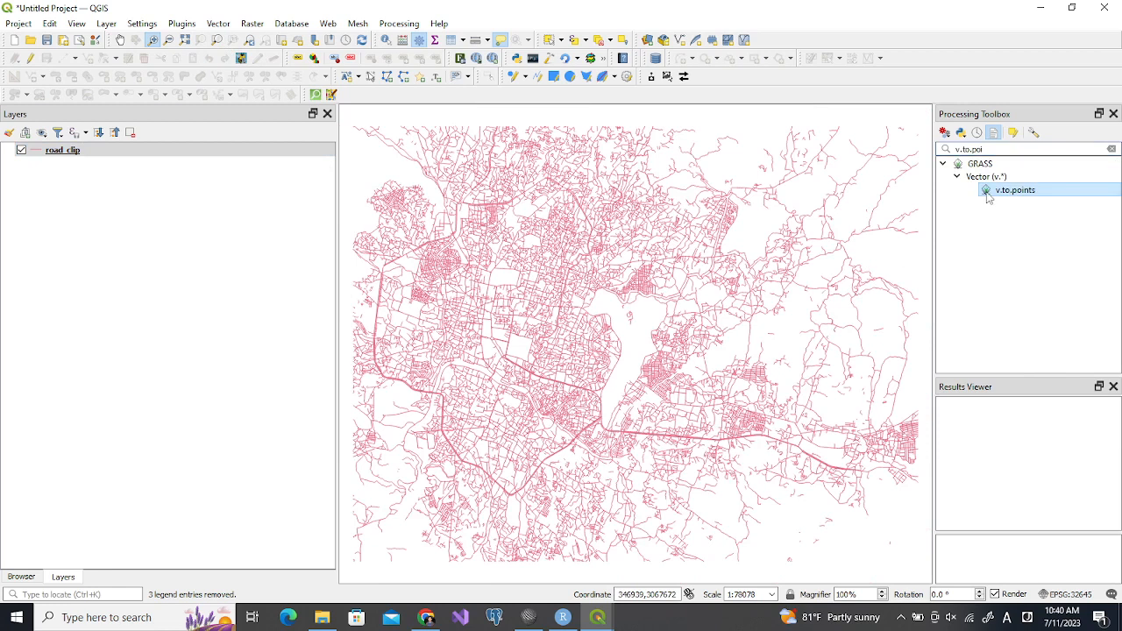
double_click(988, 194)
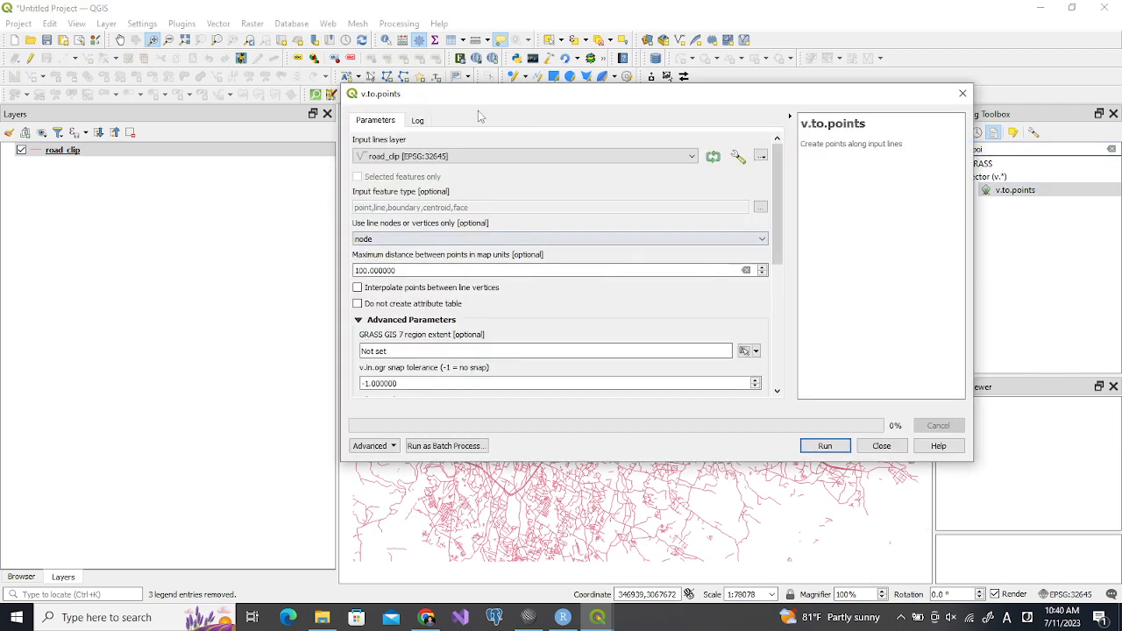
Run v.to.points on road_clip nodes with a maximum point distance of 500, interpolation between line vertices enabled and temporary output
drag(478, 107, 683, 171)
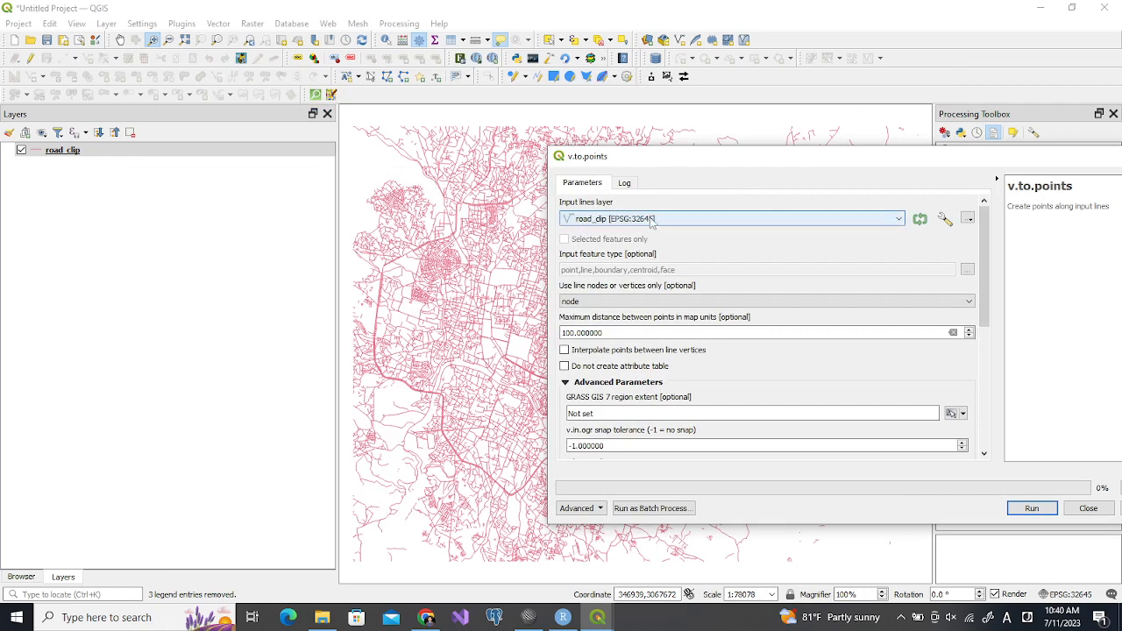
click(577, 333)
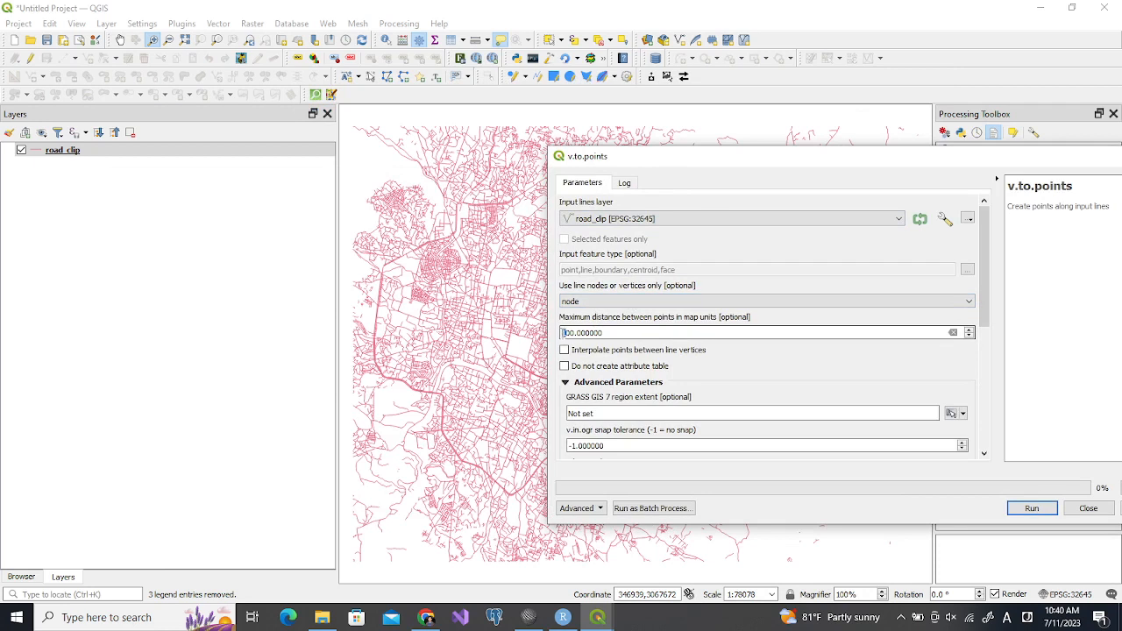
text(4)
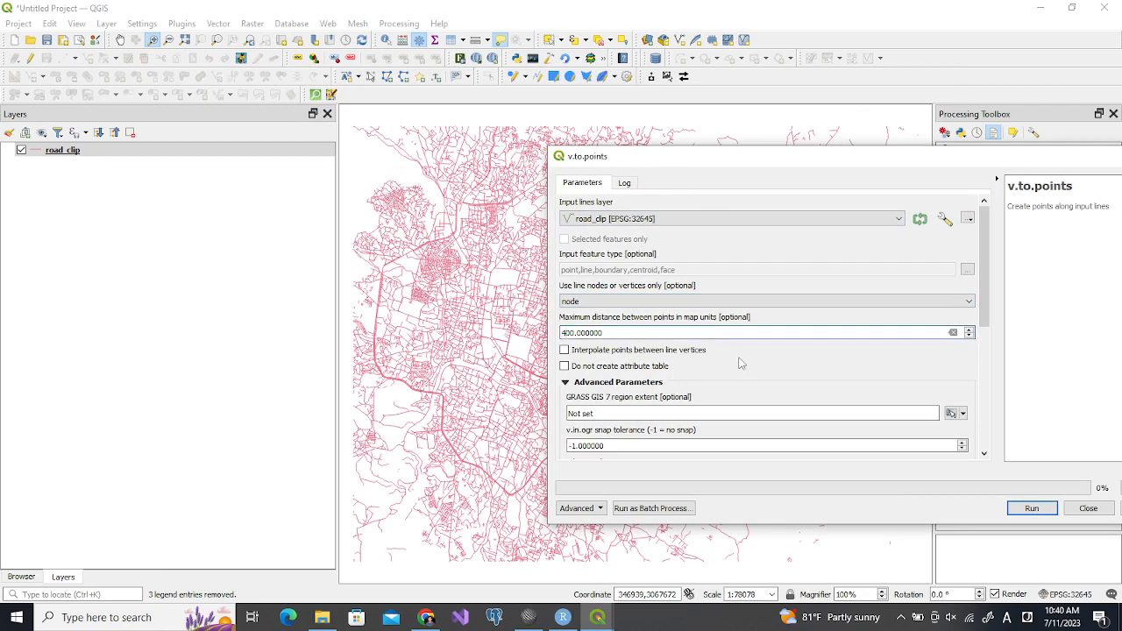
drag(990, 303, 1007, 343)
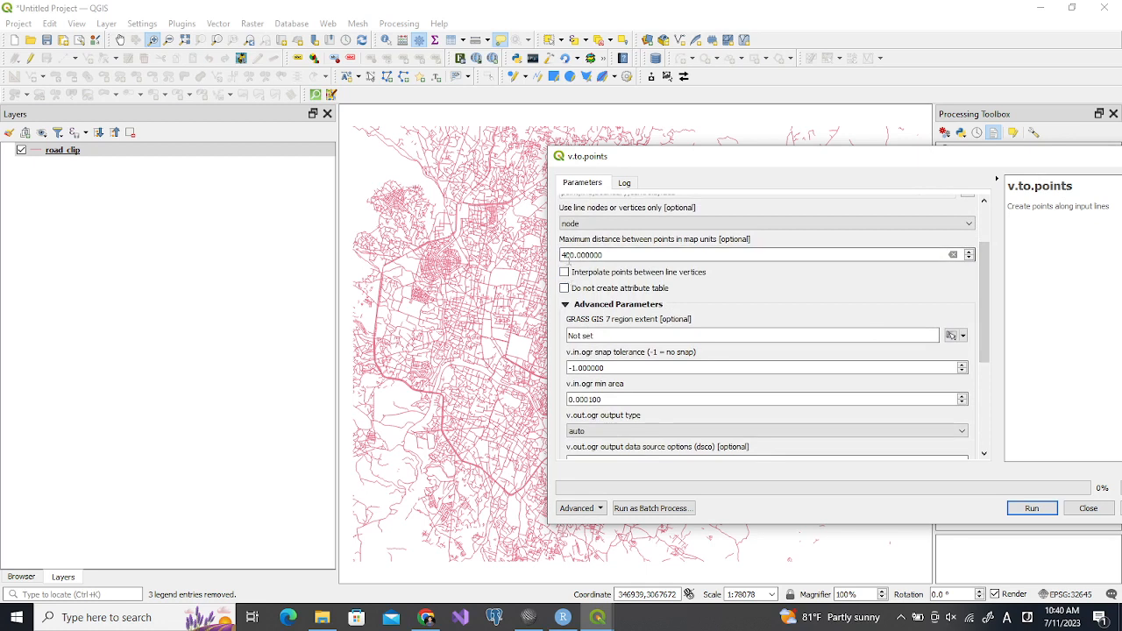
text(5)
click(565, 272)
drag(991, 282, 988, 394)
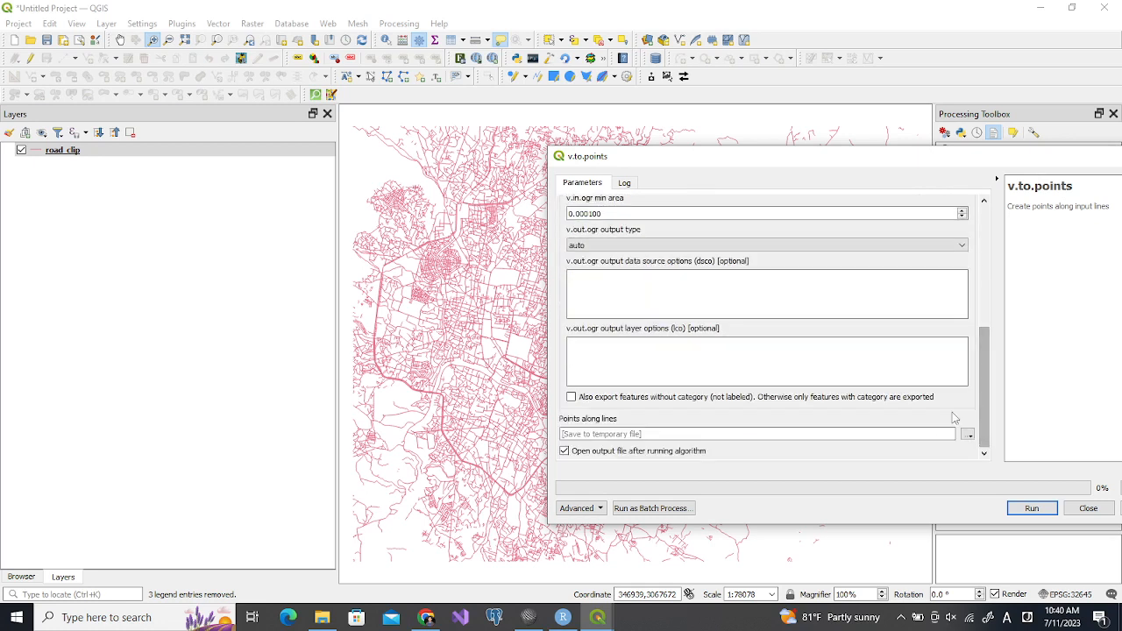
click(1032, 510)
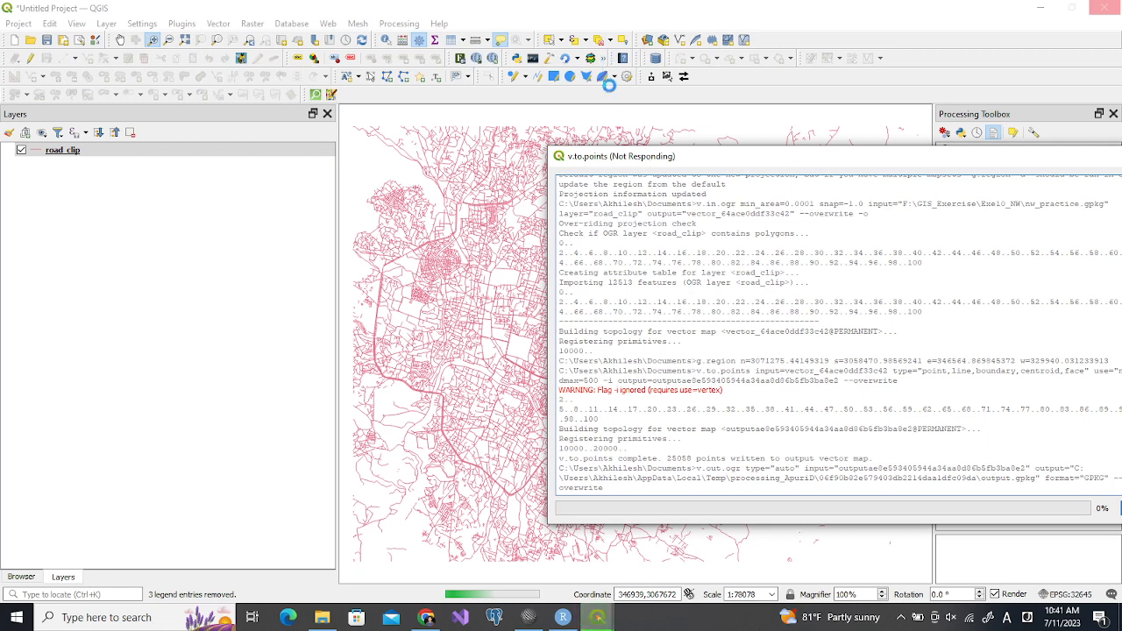
drag(644, 158, 408, 174)
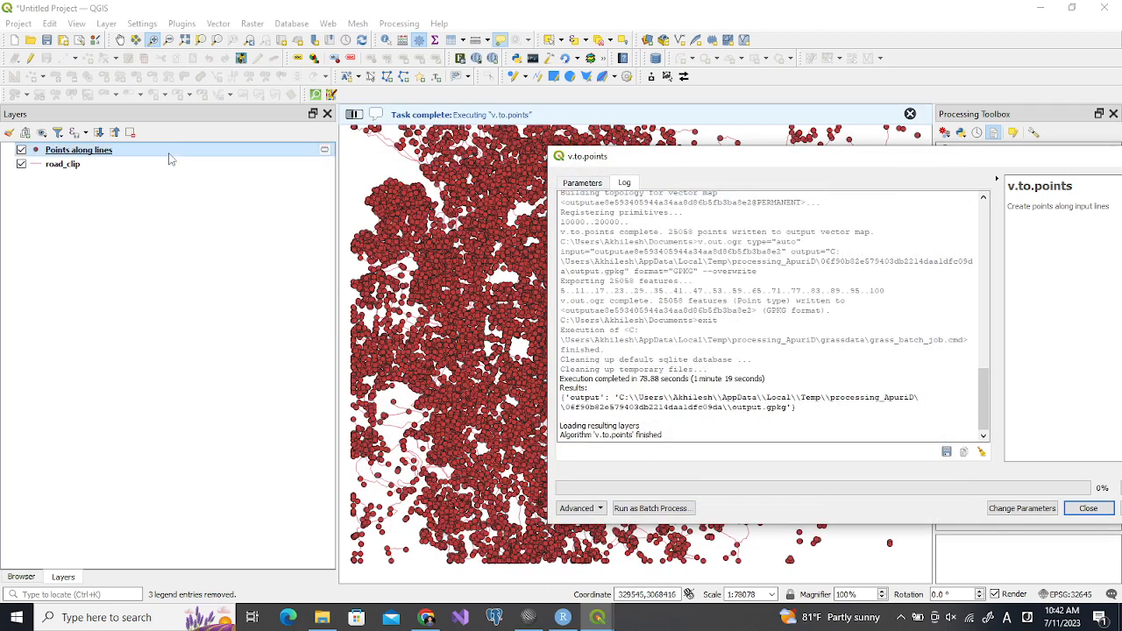
Examine the attribute table of the Points along lines layer, and close the table and the v.to.points dialog
click(452, 43)
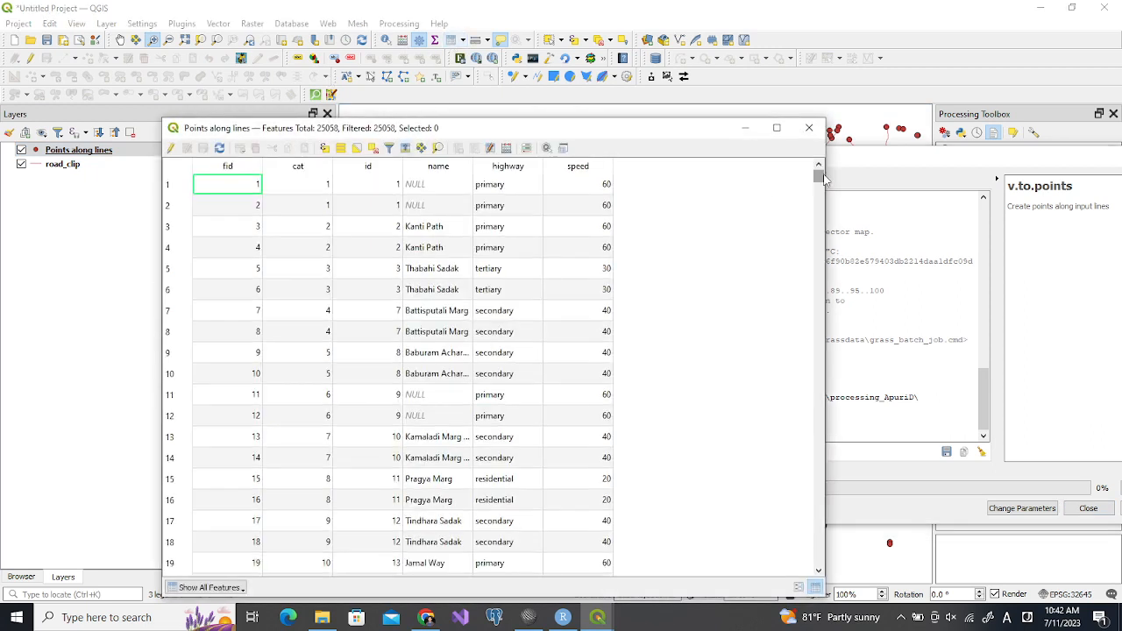
drag(822, 178, 824, 273)
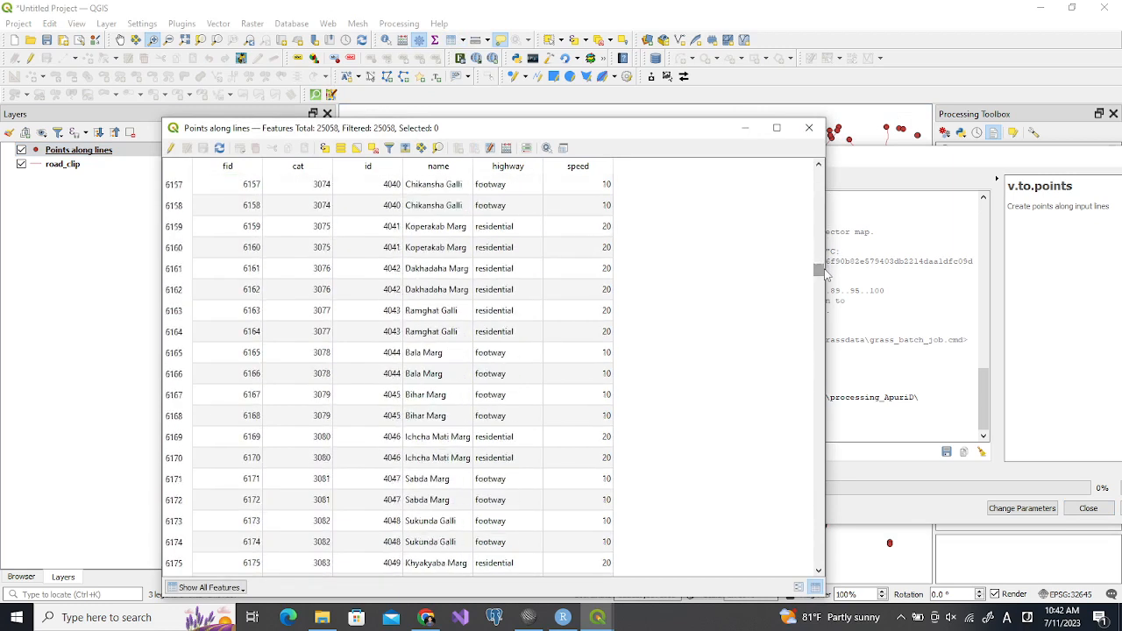
click(892, 159)
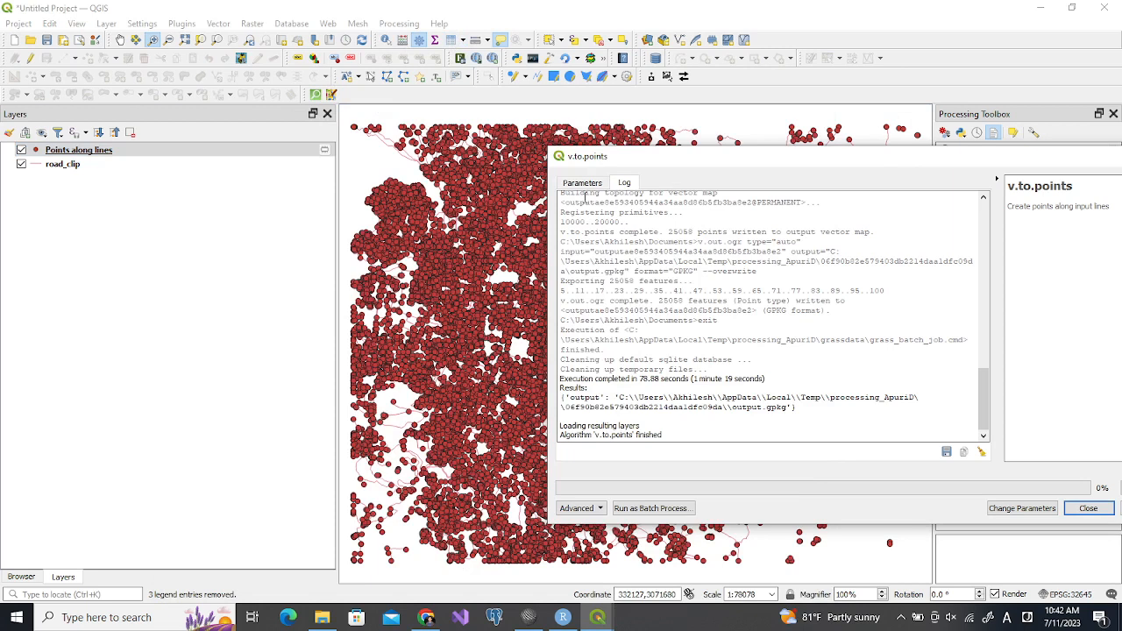
drag(627, 163, 305, 174)
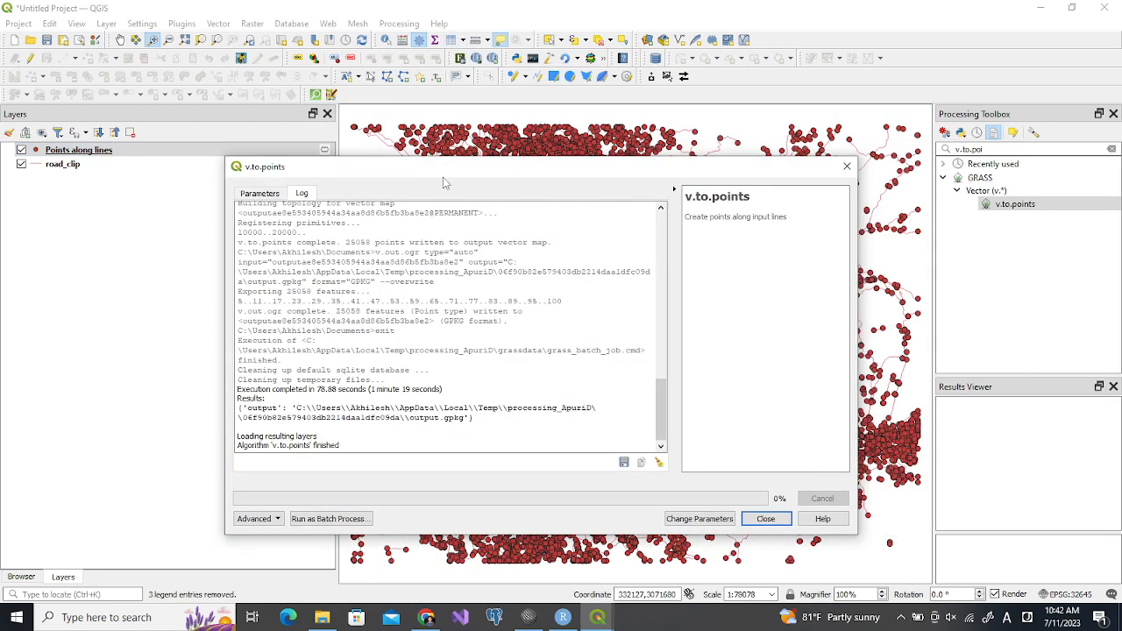
click(847, 168)
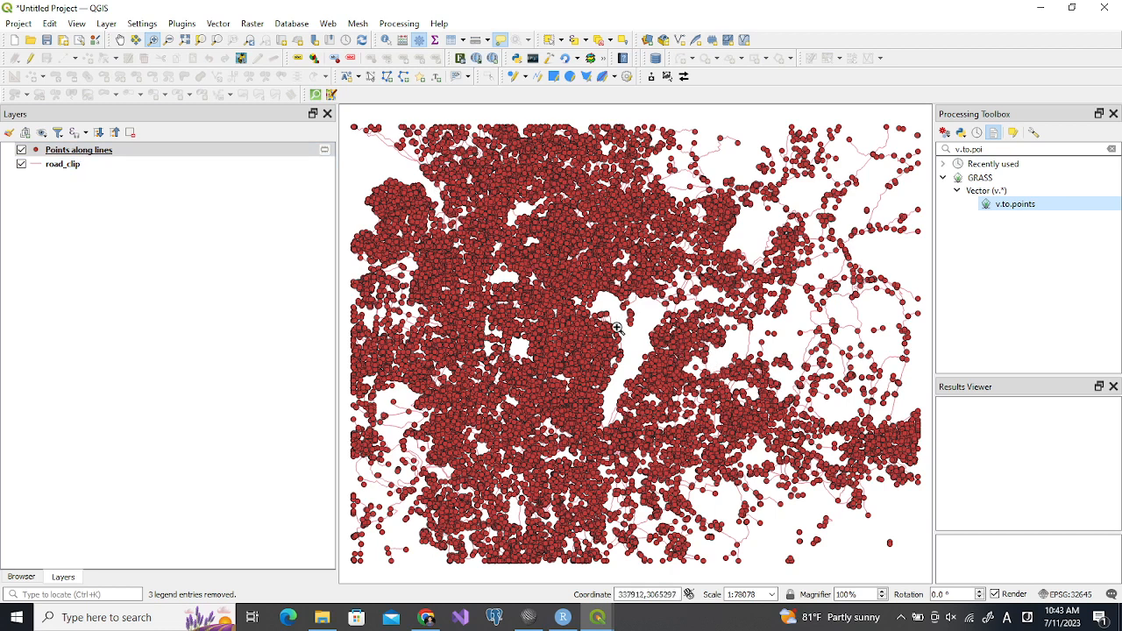
Start exporting the Points along lines layer as GeoPackage, with nw_practice.gpkg in Exe10_NW as the target file
click(76, 167)
click(104, 154)
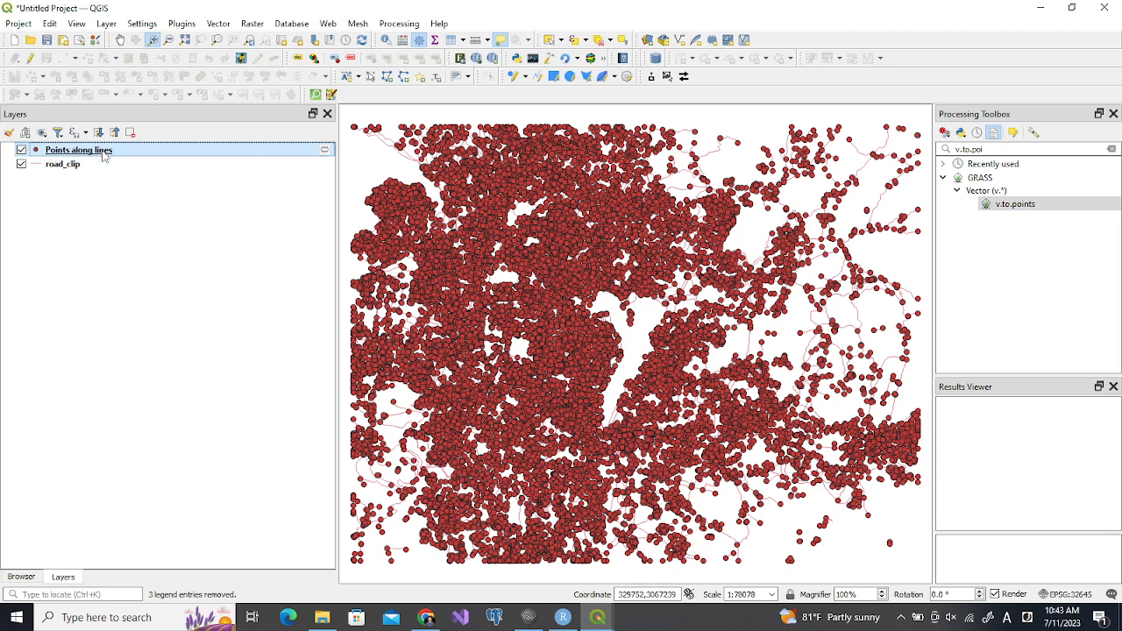
right_click(123, 154)
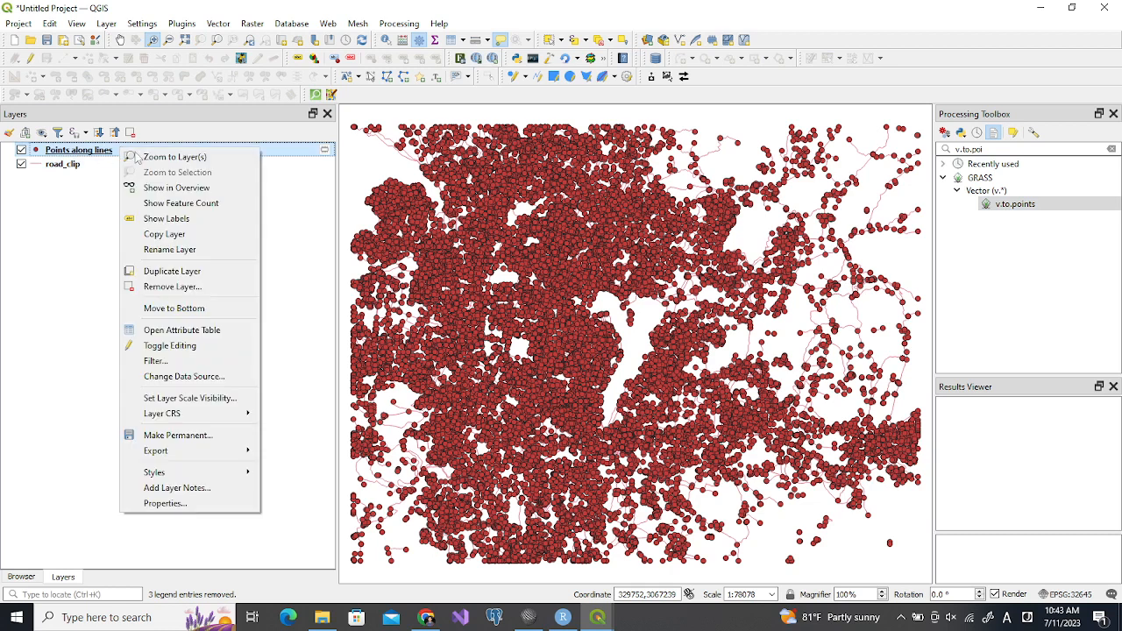
mouse_move(244, 451)
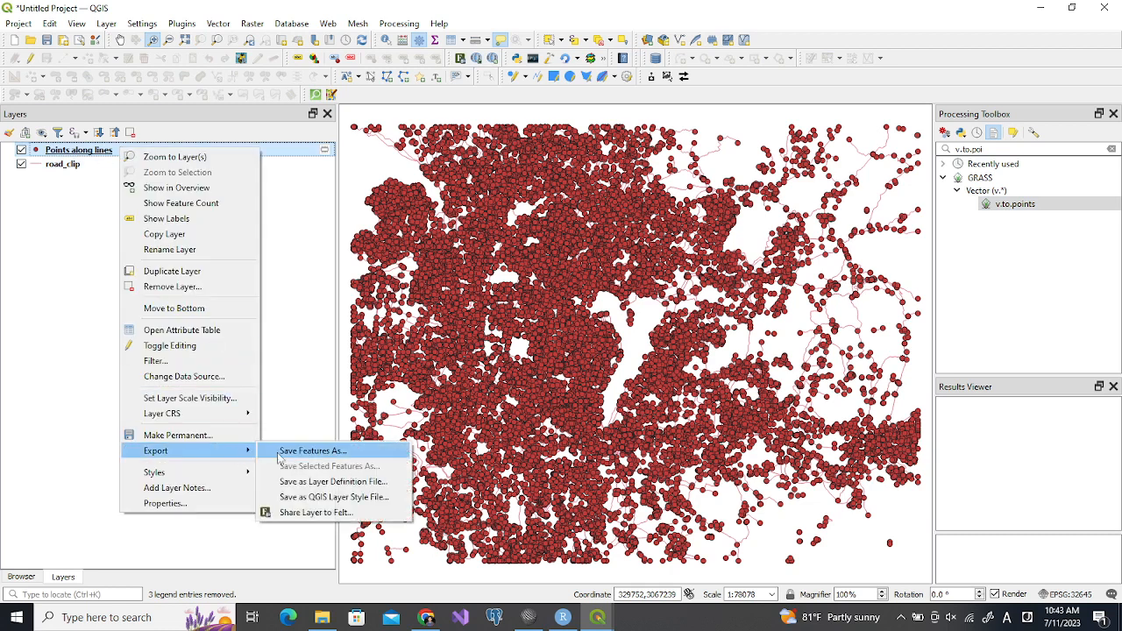
click(289, 453)
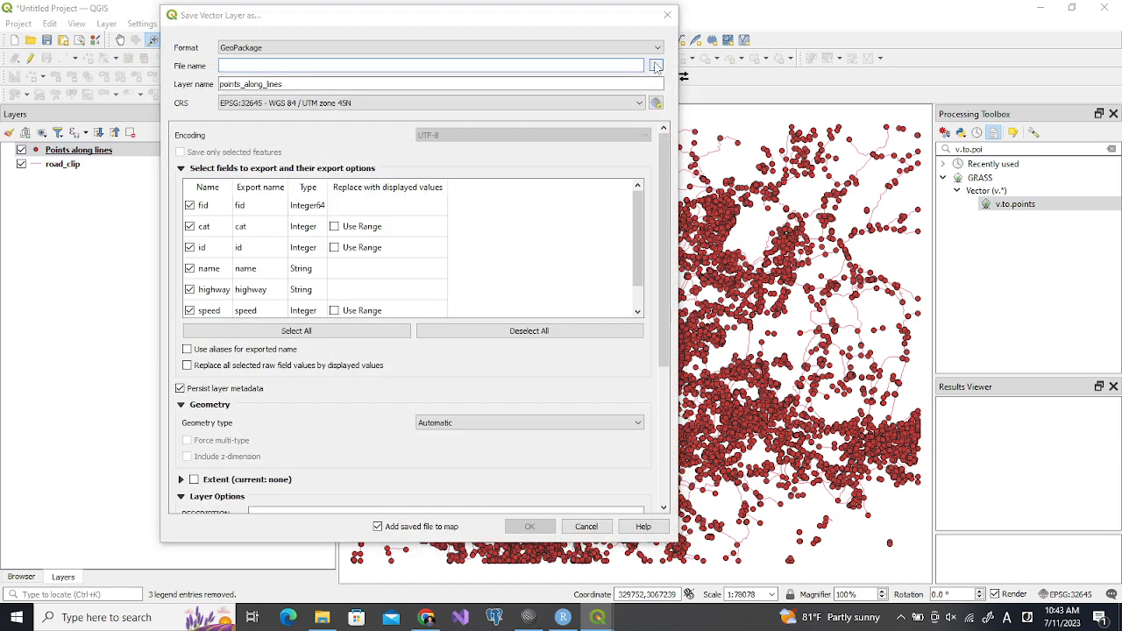
click(656, 67)
click(340, 158)
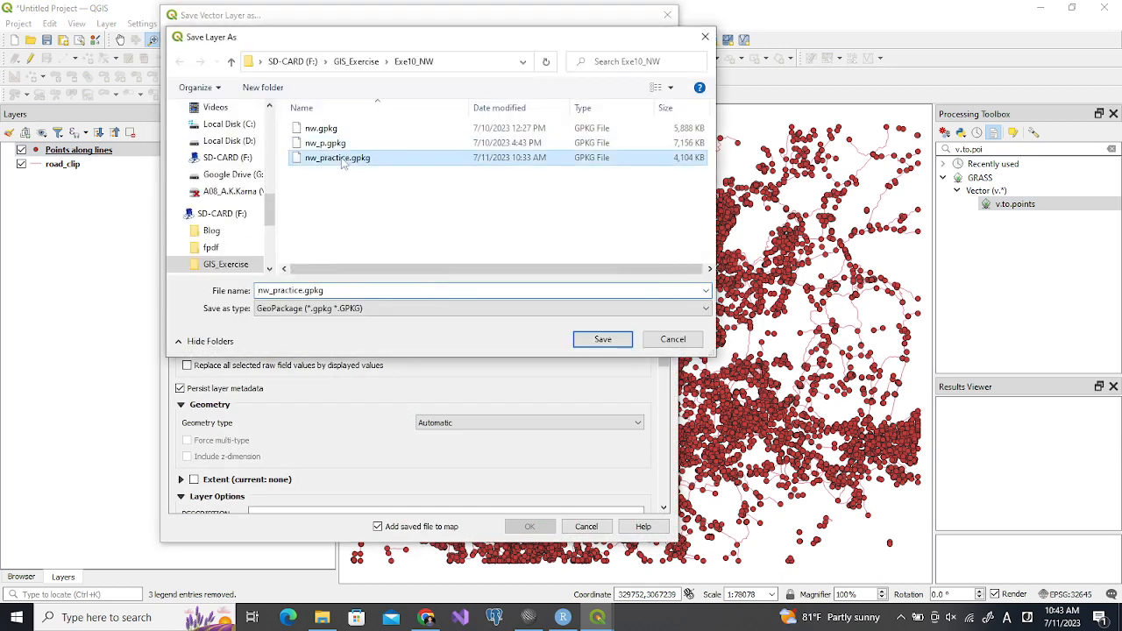
click(603, 339)
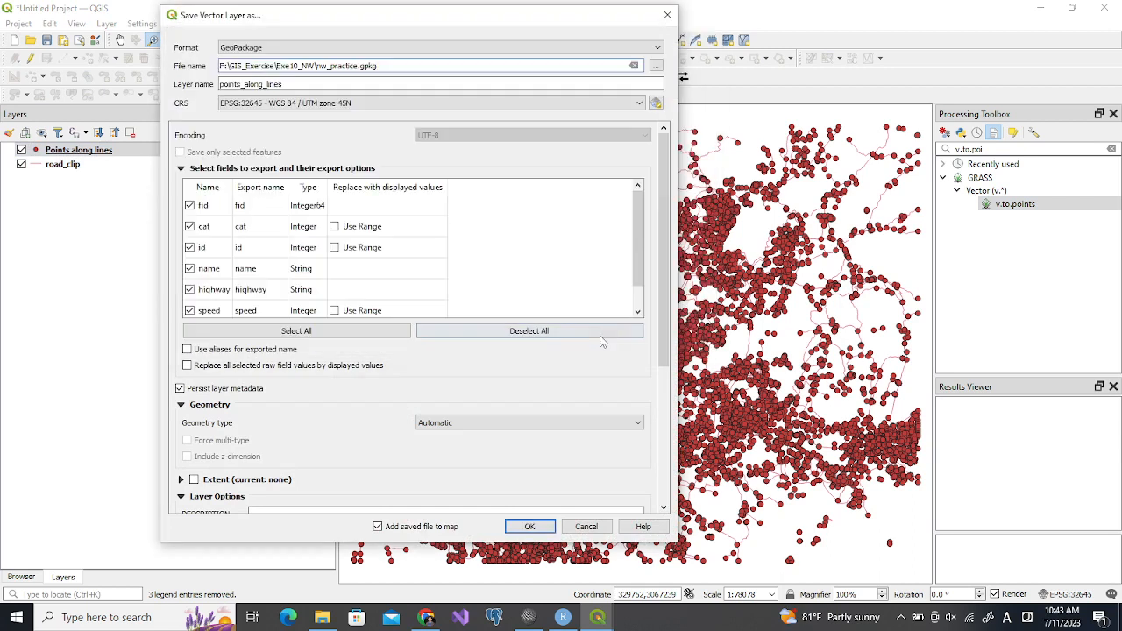
Name the exported layer road_nodes, exclude the speed field and complete the export
click(291, 84)
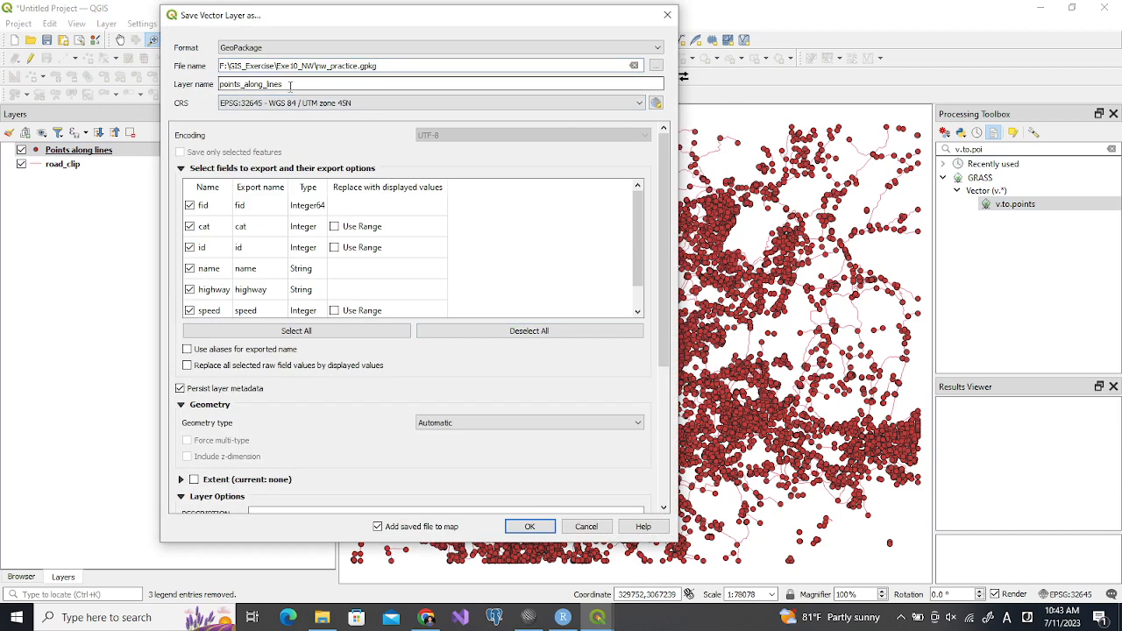
double_click(290, 84)
text(road_nodes)
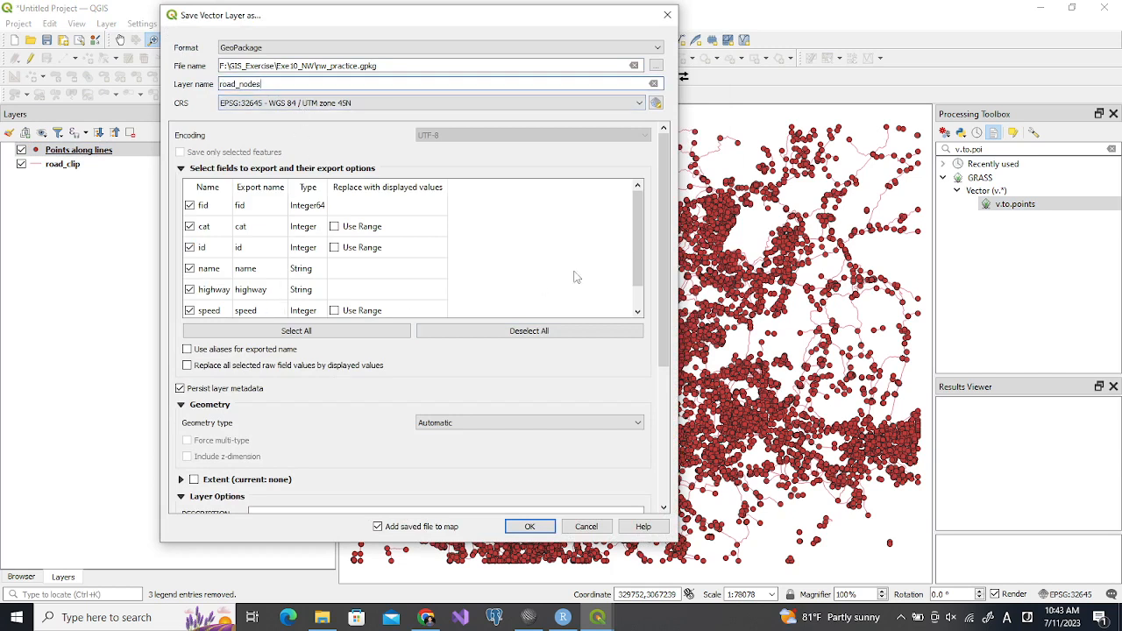
drag(637, 249, 621, 296)
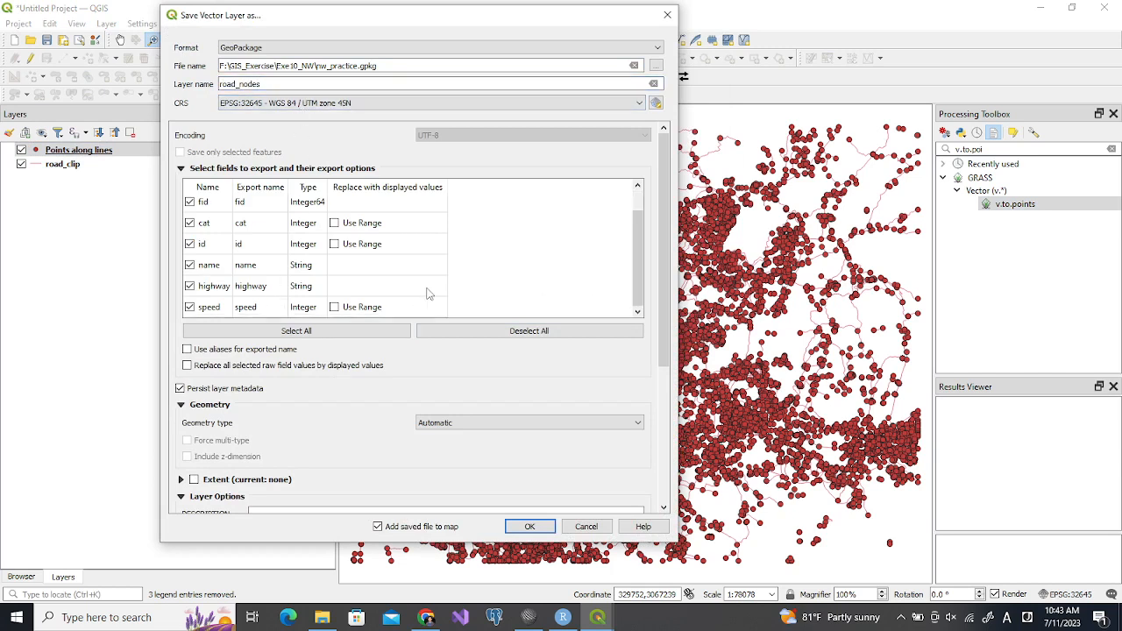
click(189, 307)
click(526, 529)
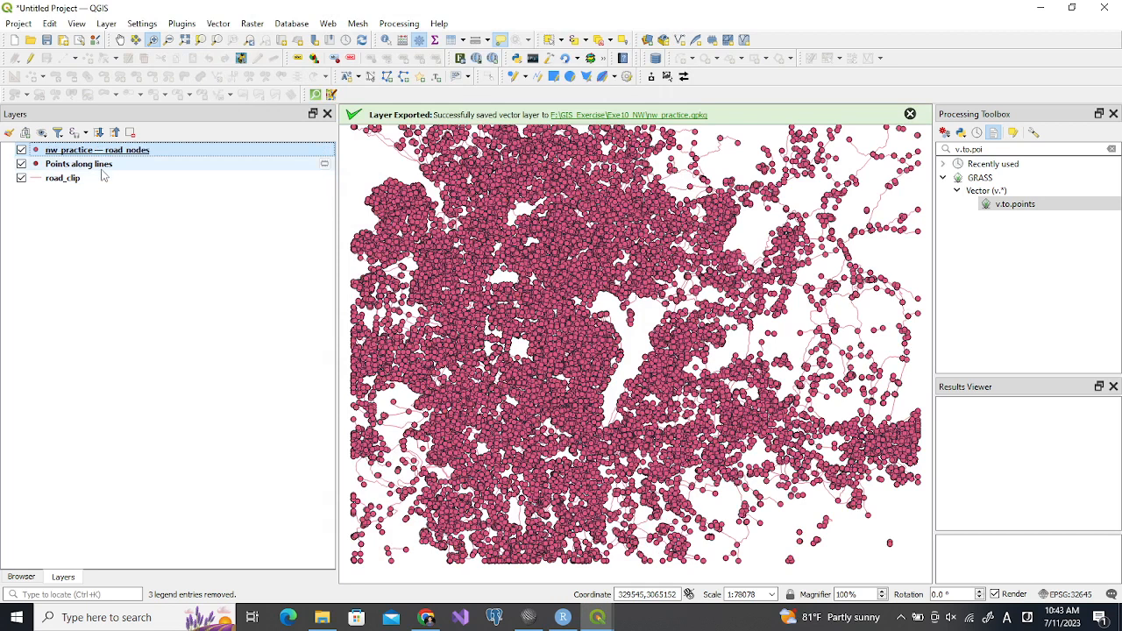
Remove the temporary Points along lines layer from the project
click(100, 164)
click(129, 133)
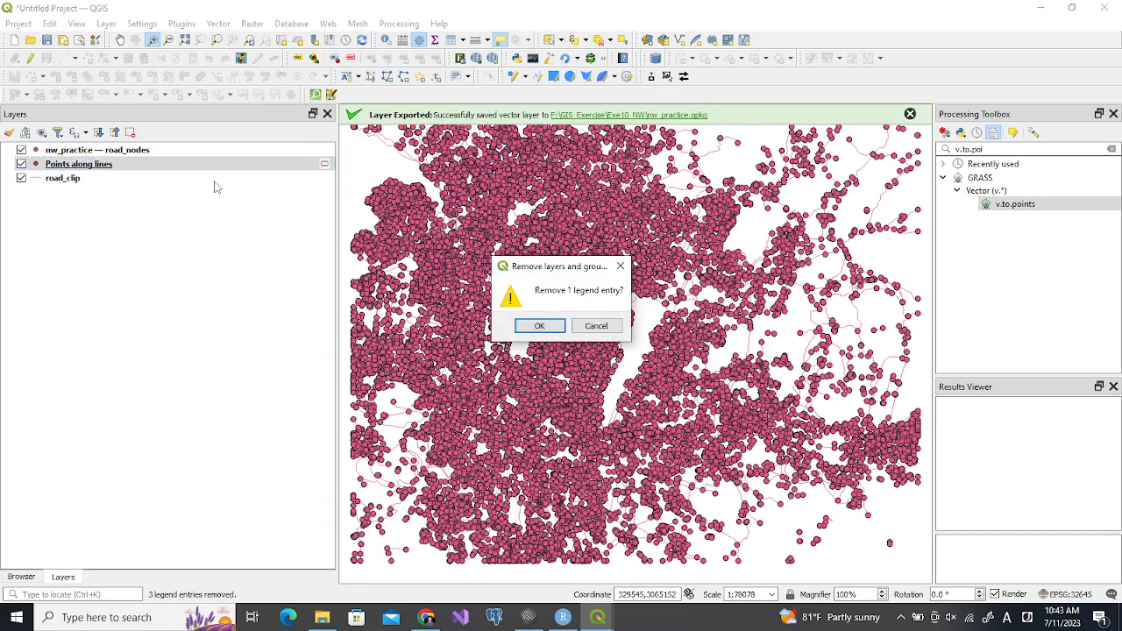
click(539, 325)
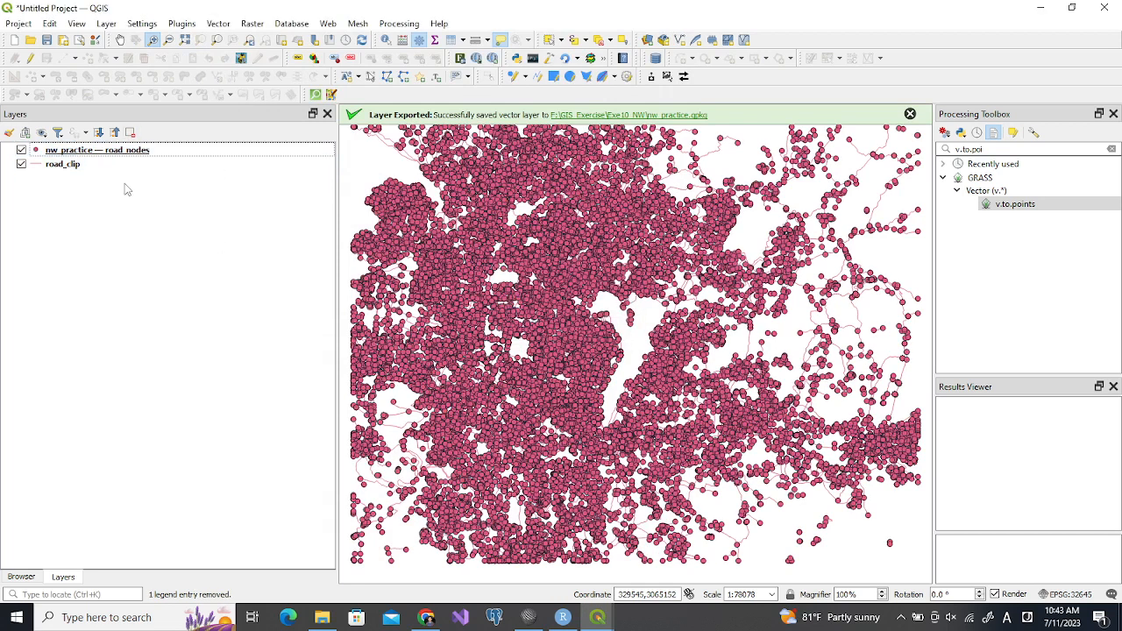
Rename the exported point layer as road_nodes and dismiss the export message
click(129, 154)
click(129, 154)
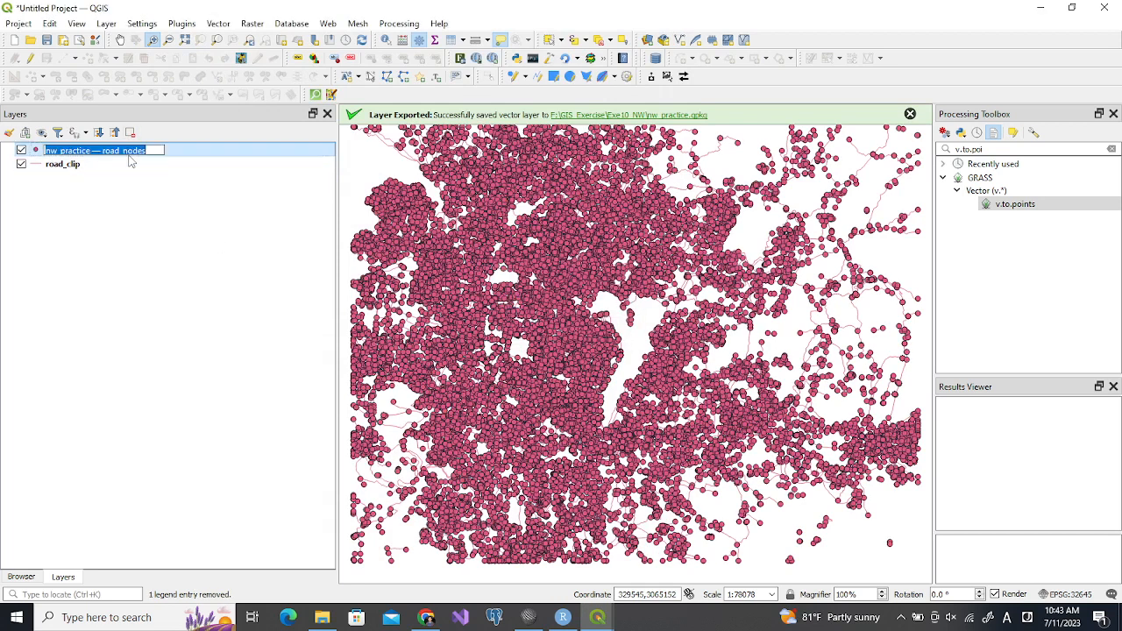
text(road)
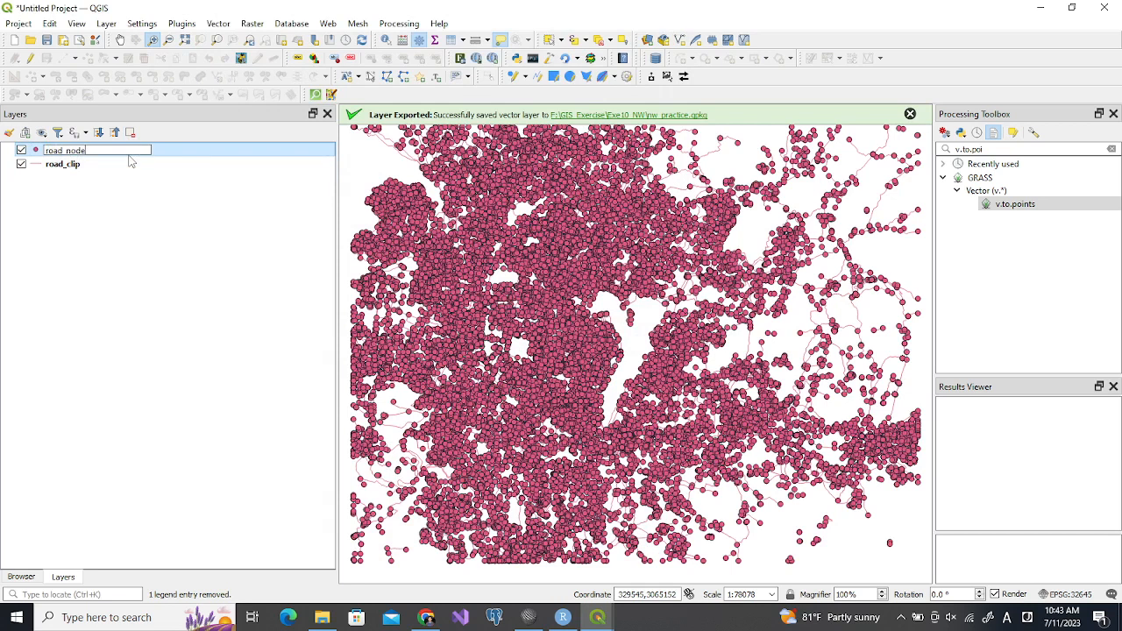
key(Return)
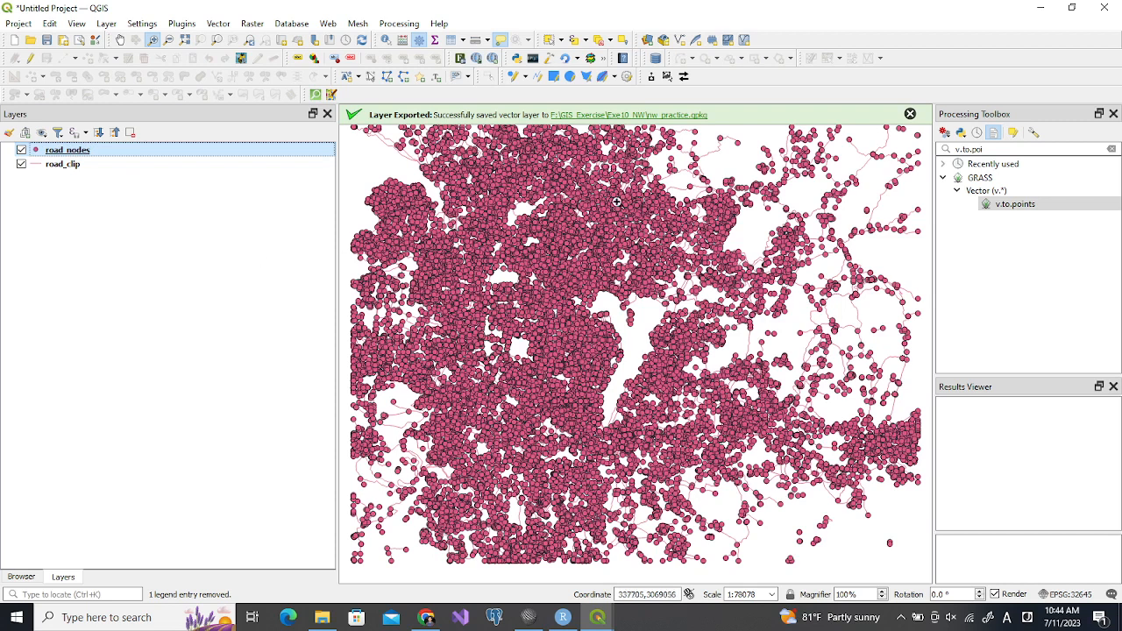
click(910, 115)
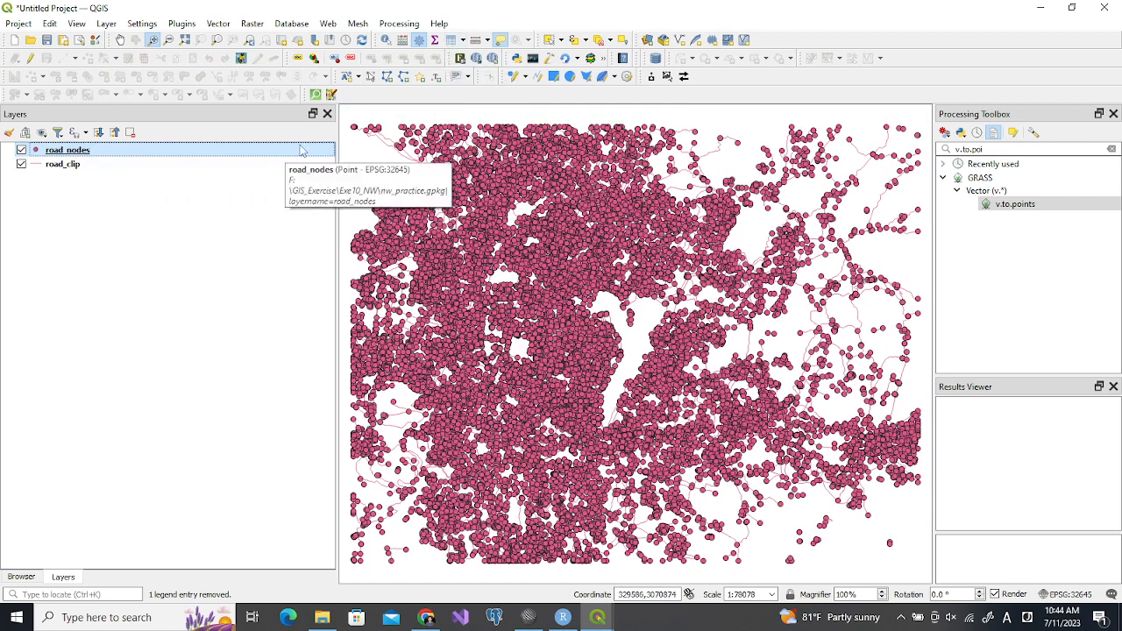
Add a Boolean field named select to the road_nodes layer and fill it with false
click(449, 42)
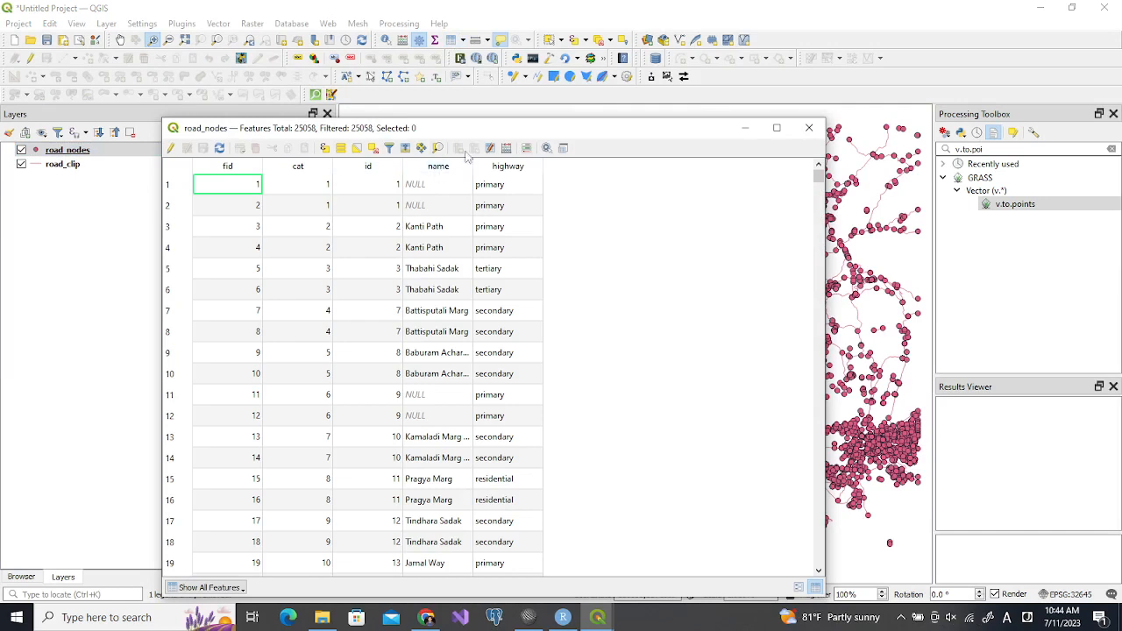
key(ctrl+i)
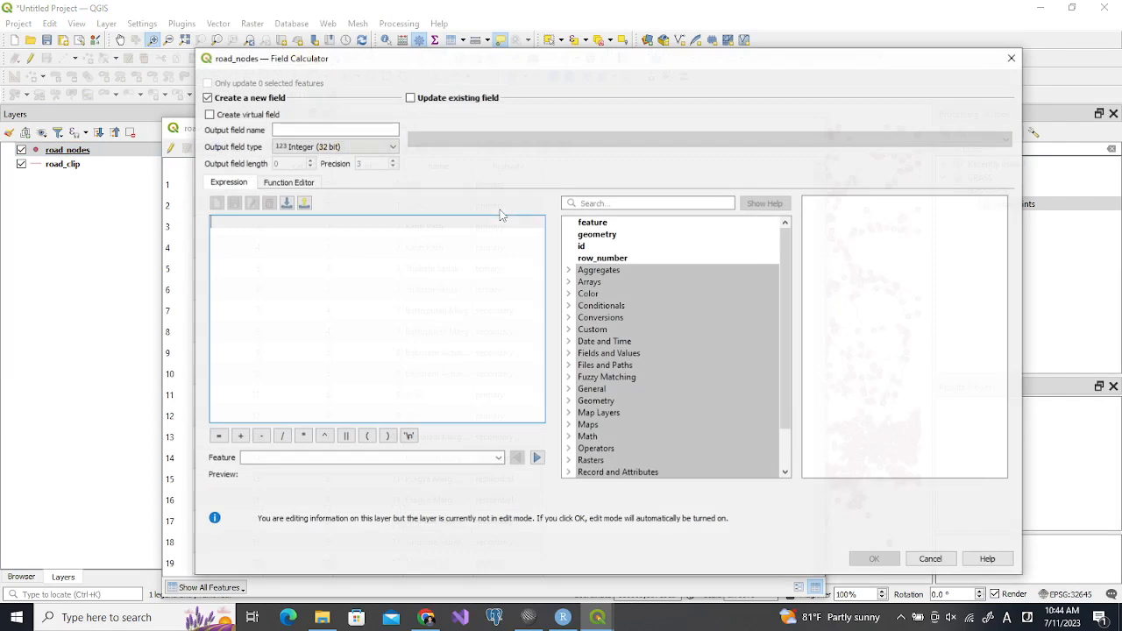
text(select)
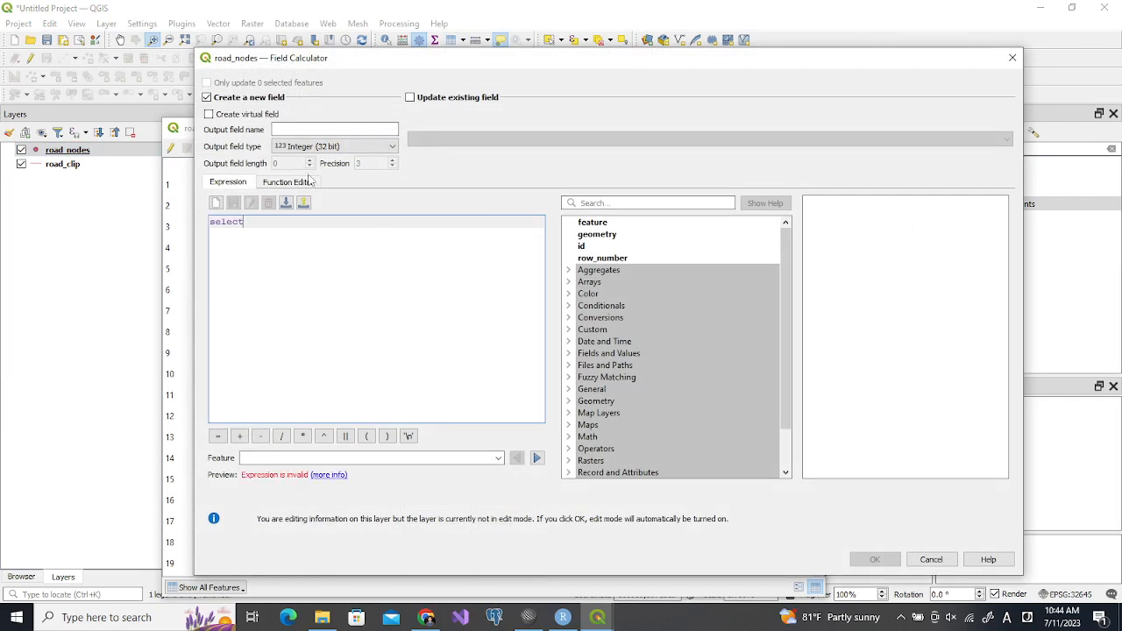
click(289, 128)
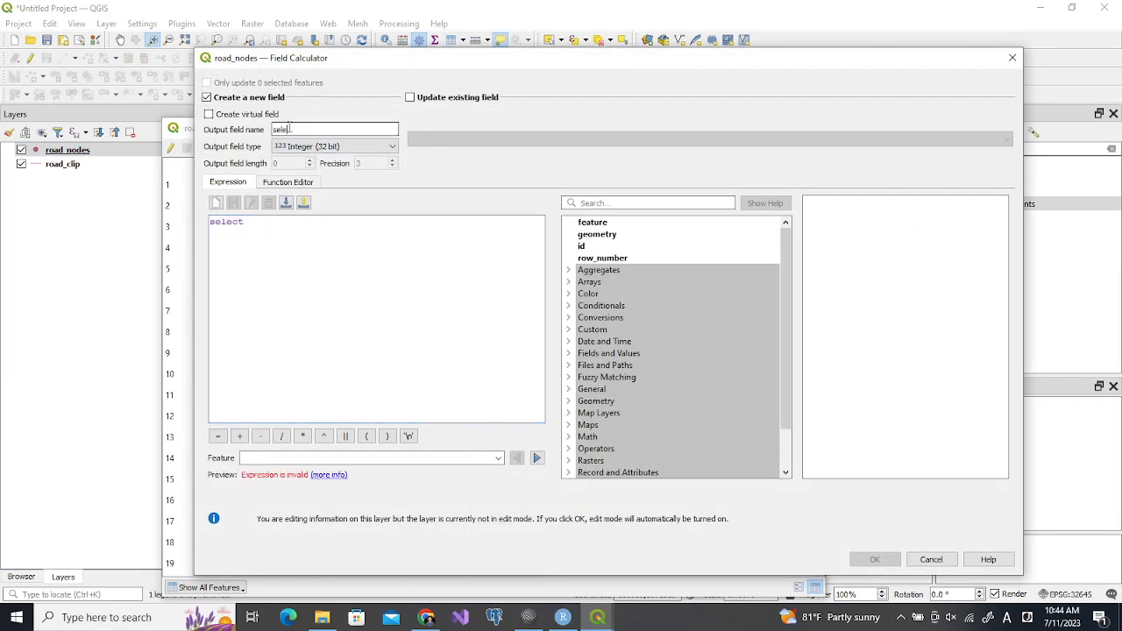
click(293, 147)
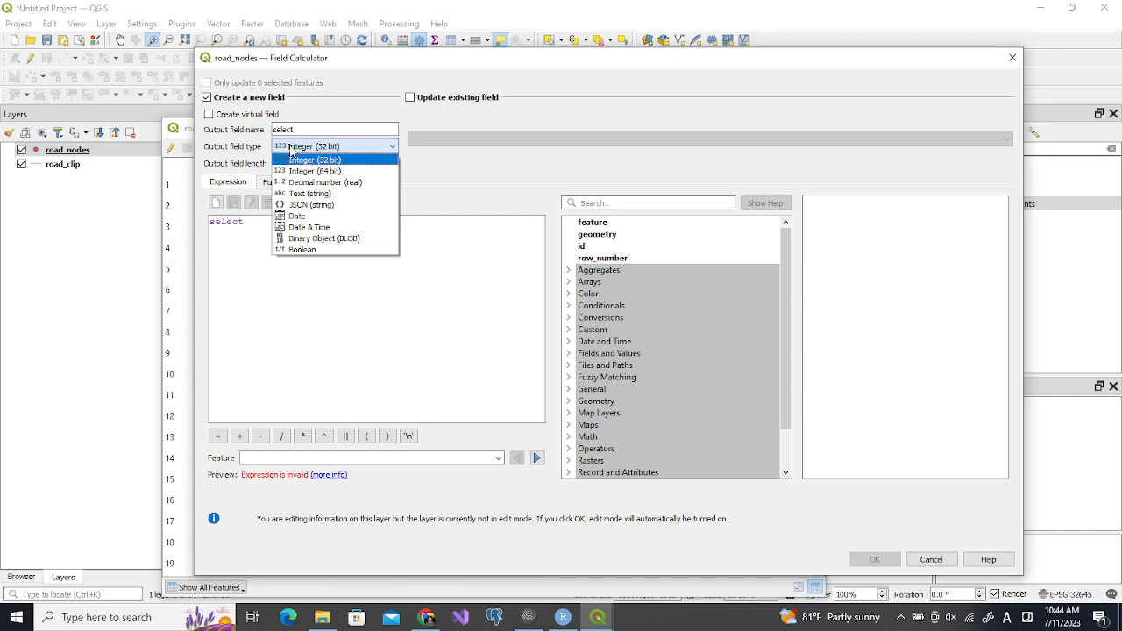
click(304, 251)
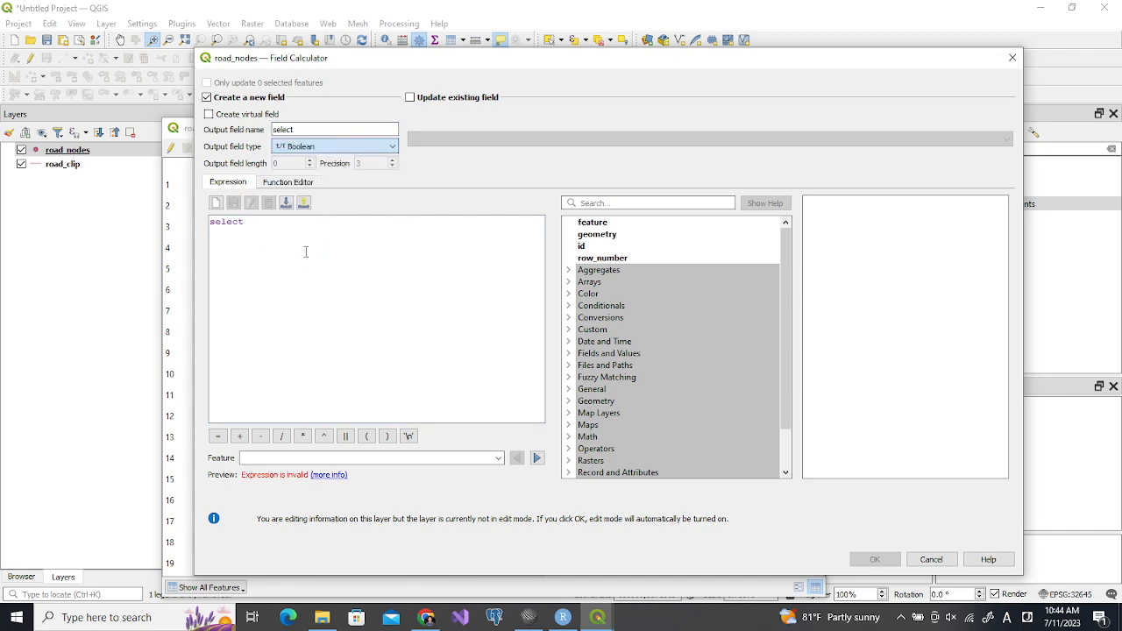
drag(245, 224, 209, 225)
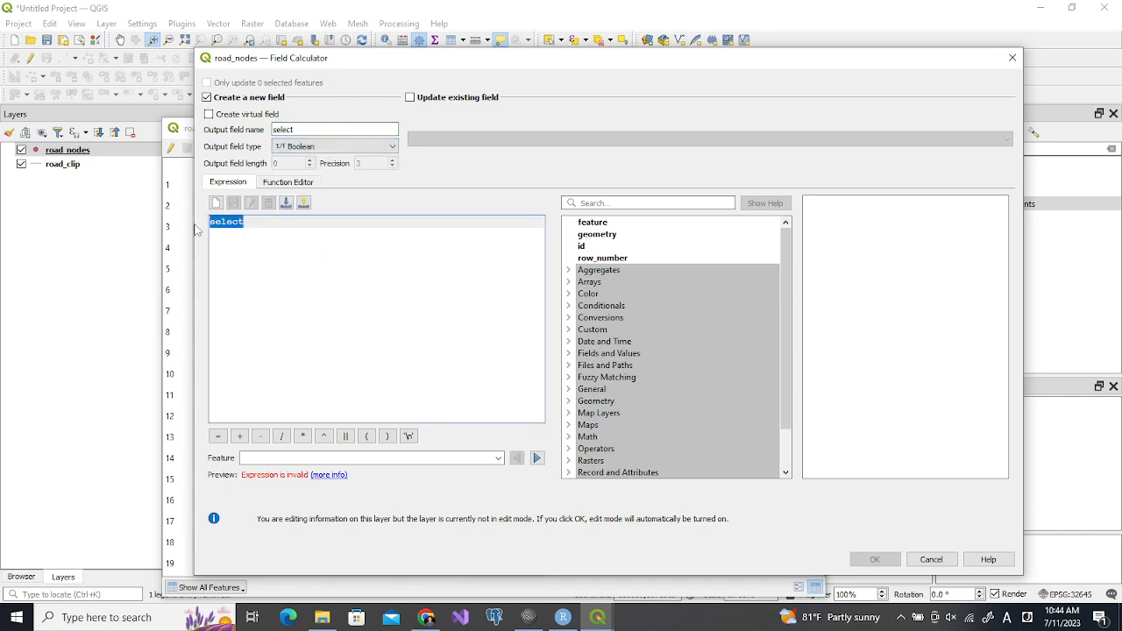
text(false)
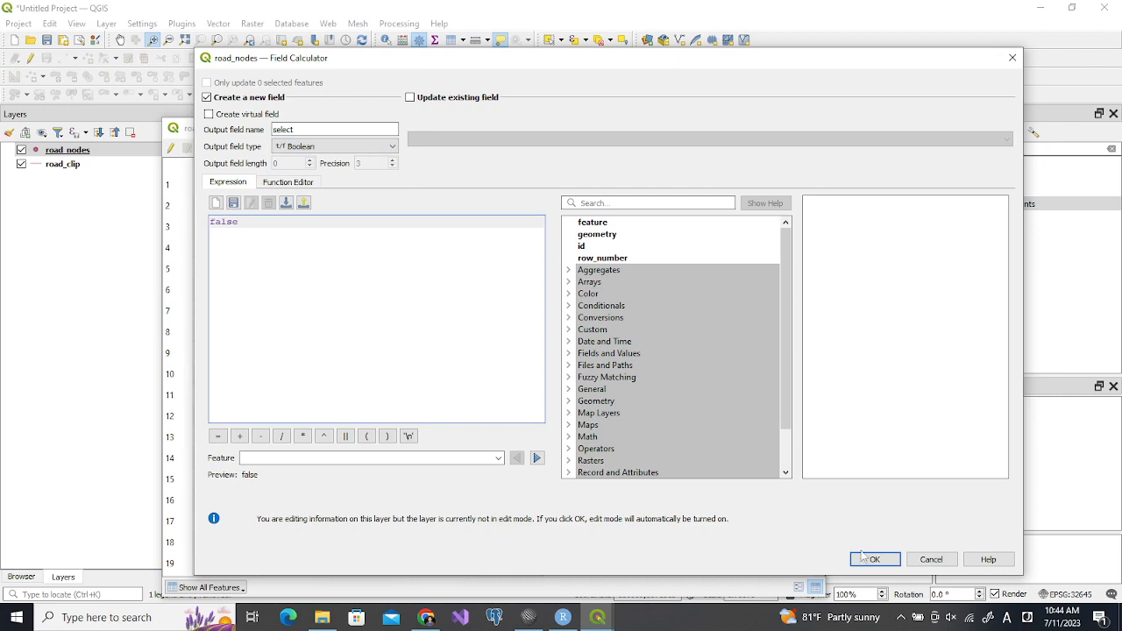
click(865, 561)
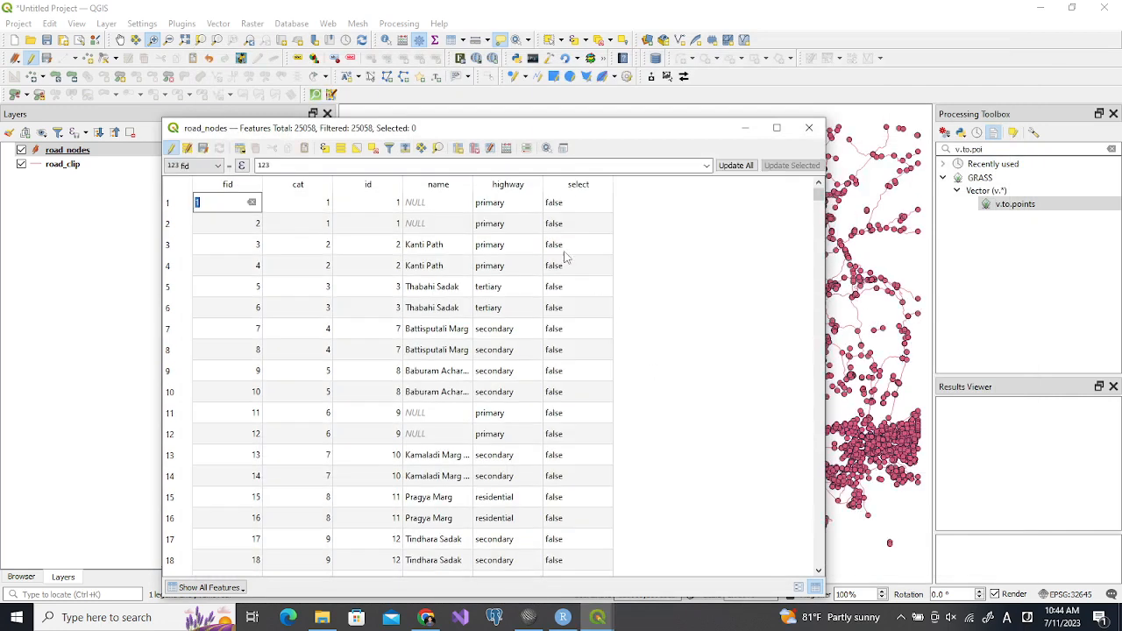
Add a second Boolean field named removed to road_nodes and fill it with false
click(506, 149)
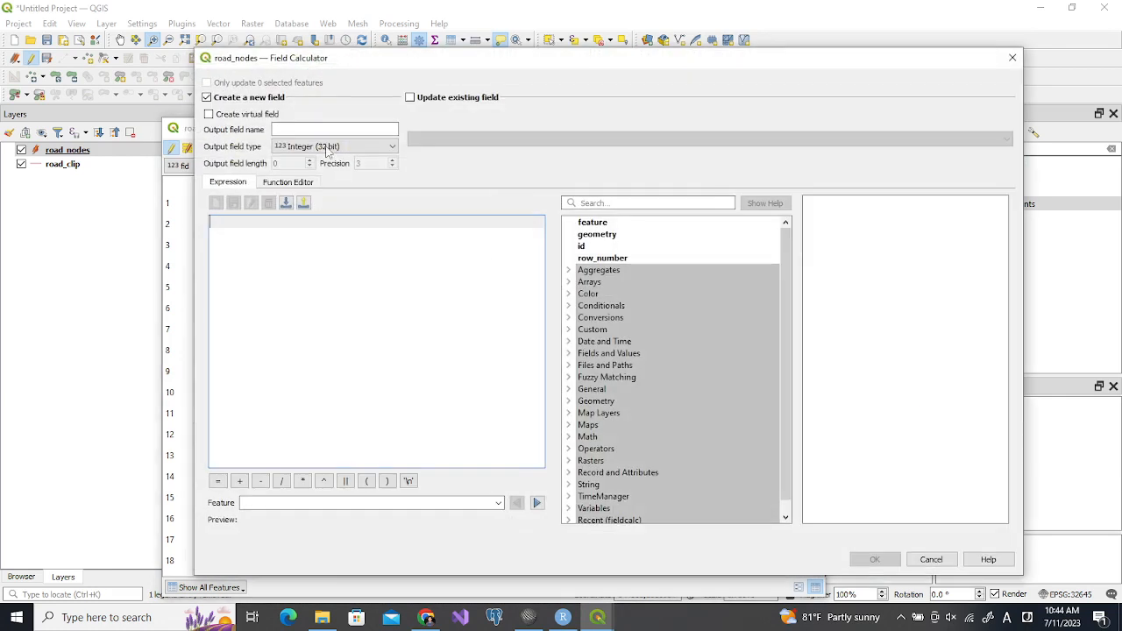
click(310, 129)
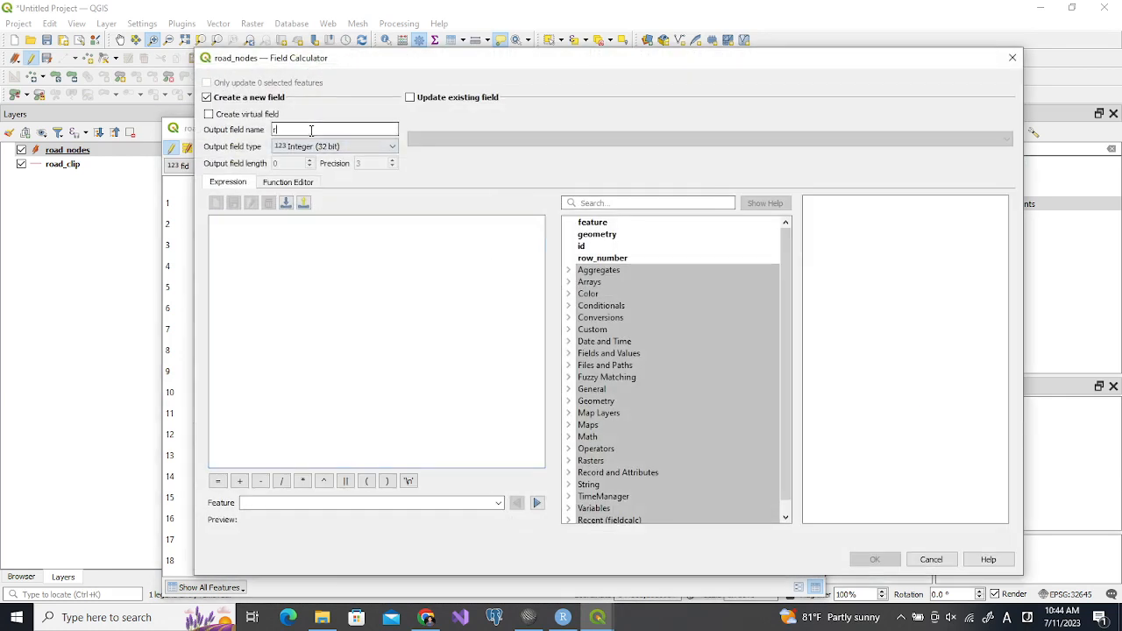
text(removed)
click(314, 146)
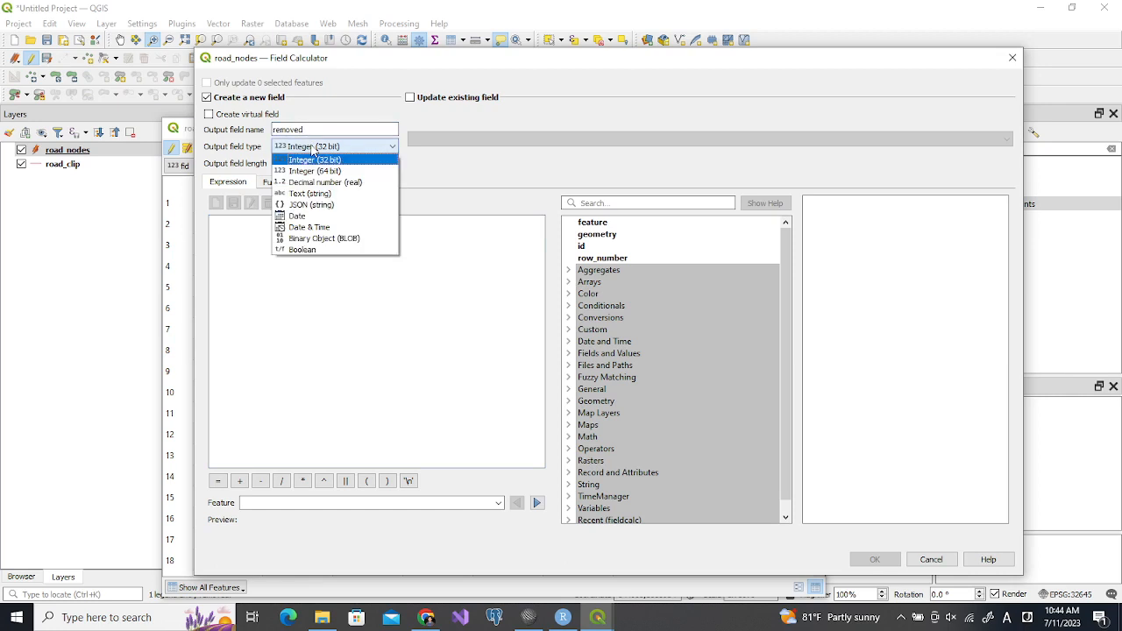
click(302, 248)
click(297, 249)
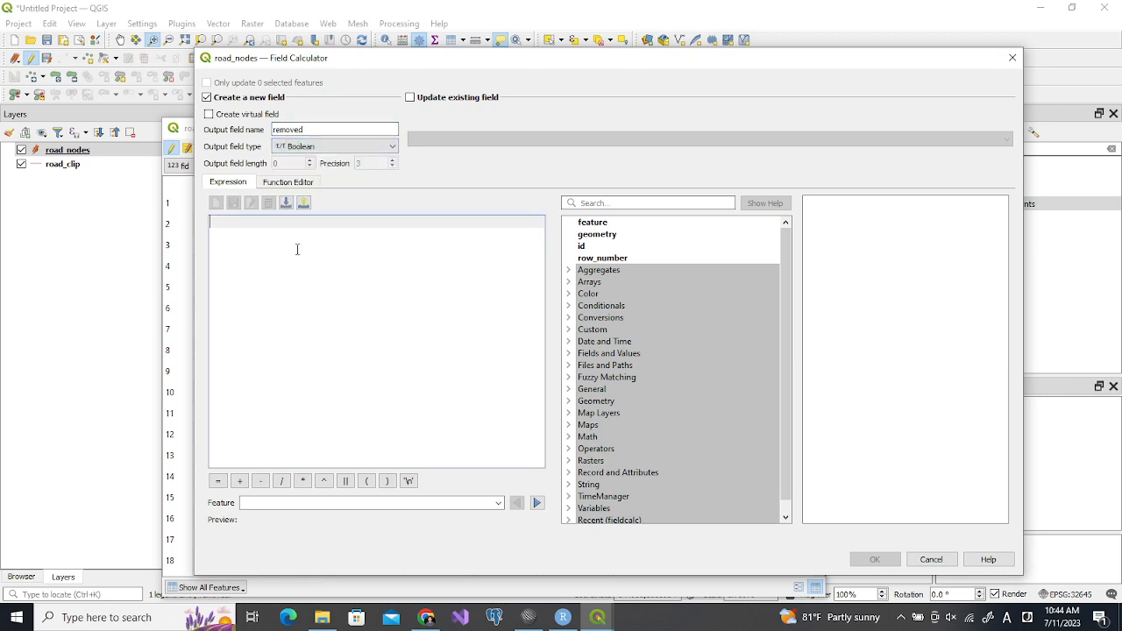
text(=al)
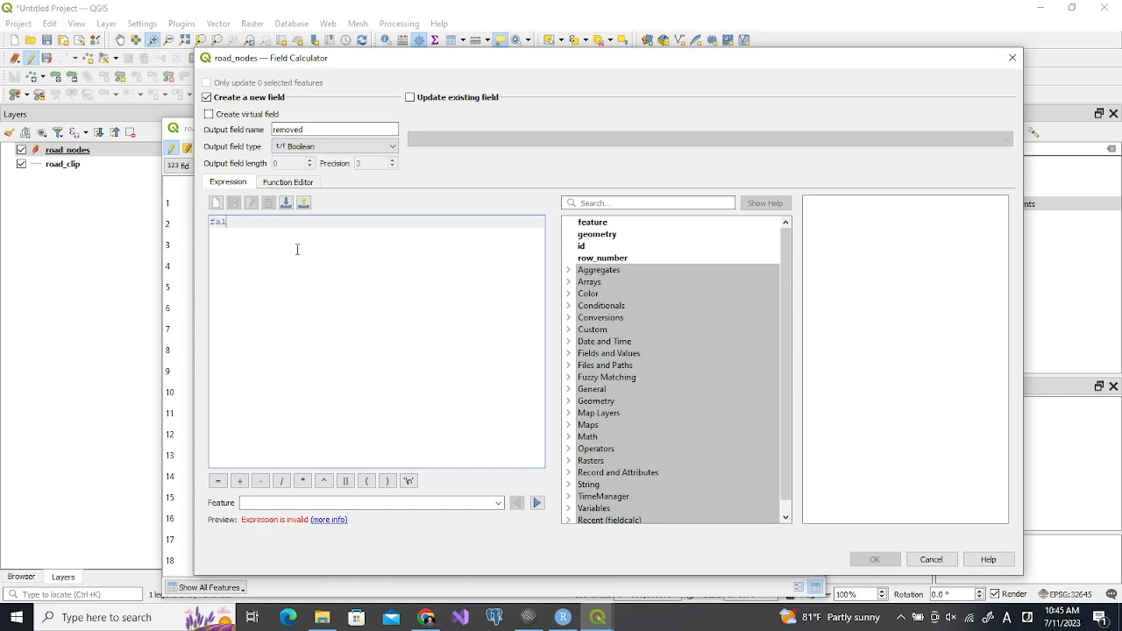
text(se)
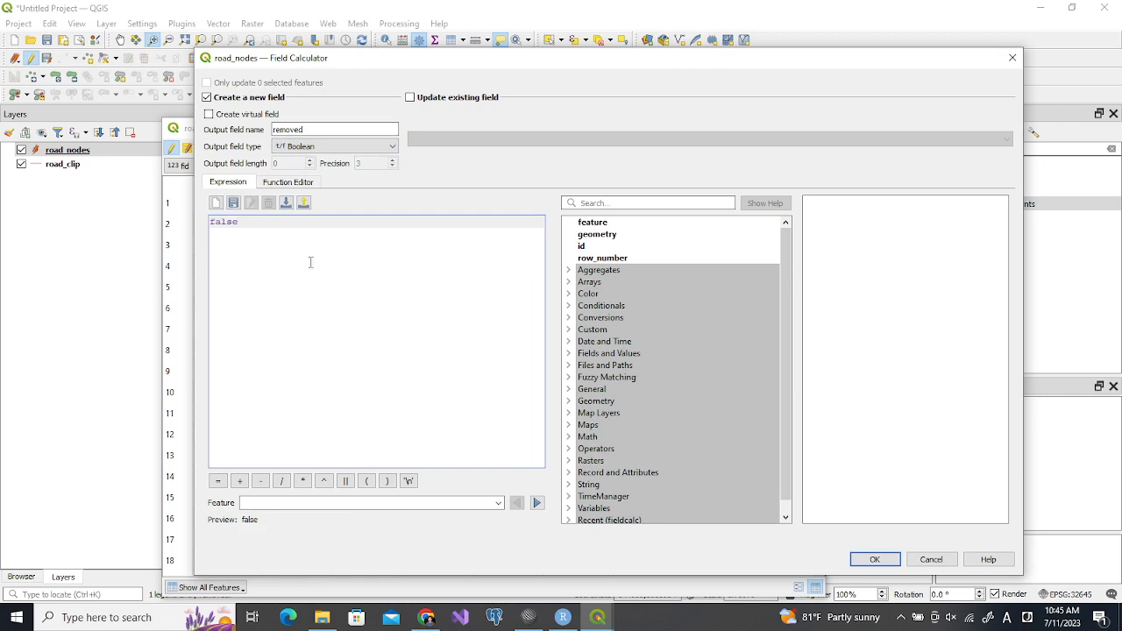
click(867, 562)
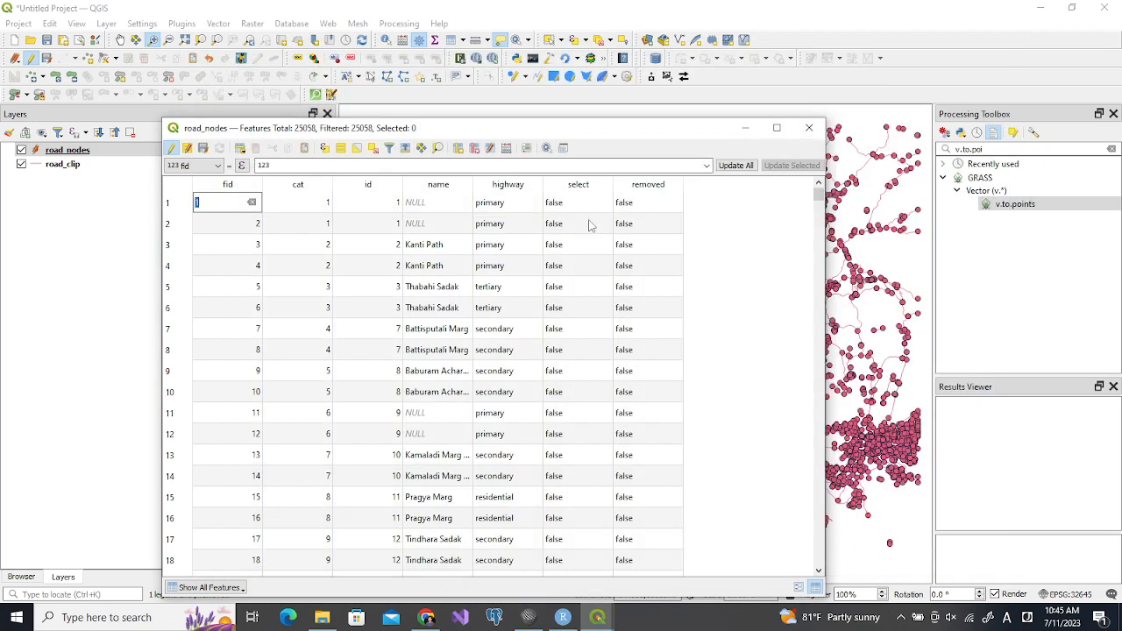
Stop editing road_nodes and save the changes to the layer
drag(653, 132, 568, 205)
click(86, 221)
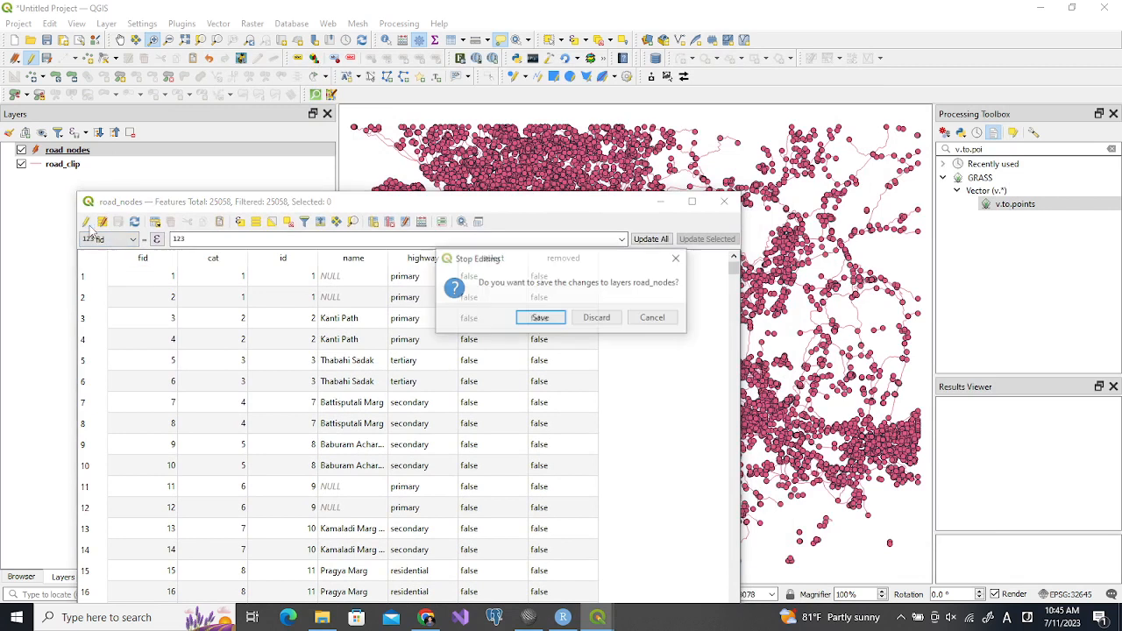
click(539, 317)
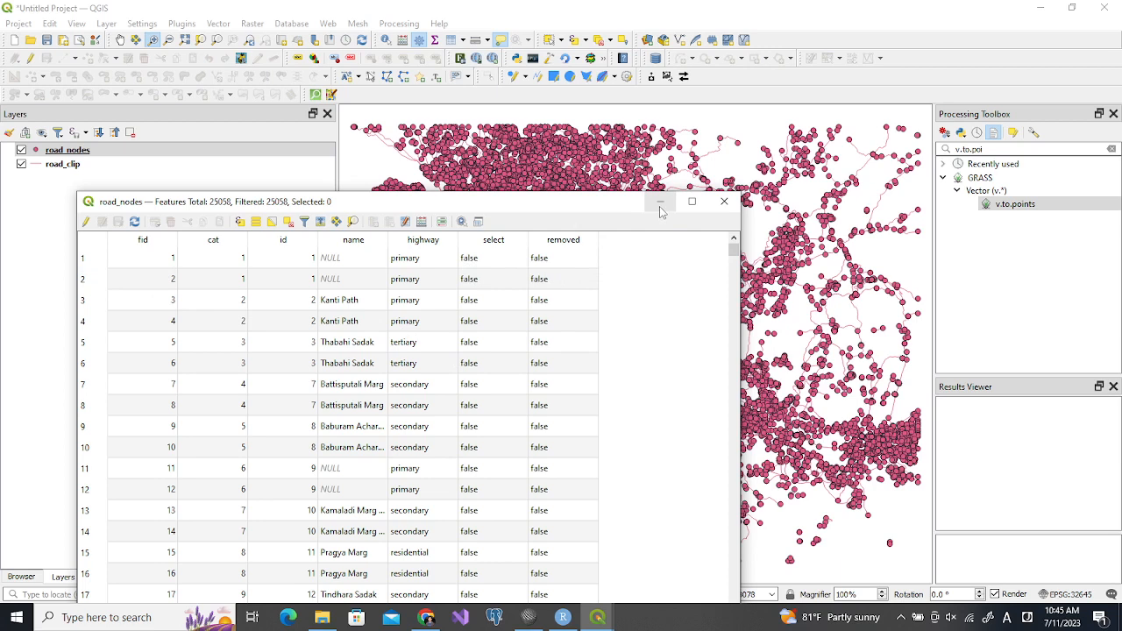
Select the road_nodes feature with fid 1 and show its surroundings on the map at scale 1:5170
click(92, 258)
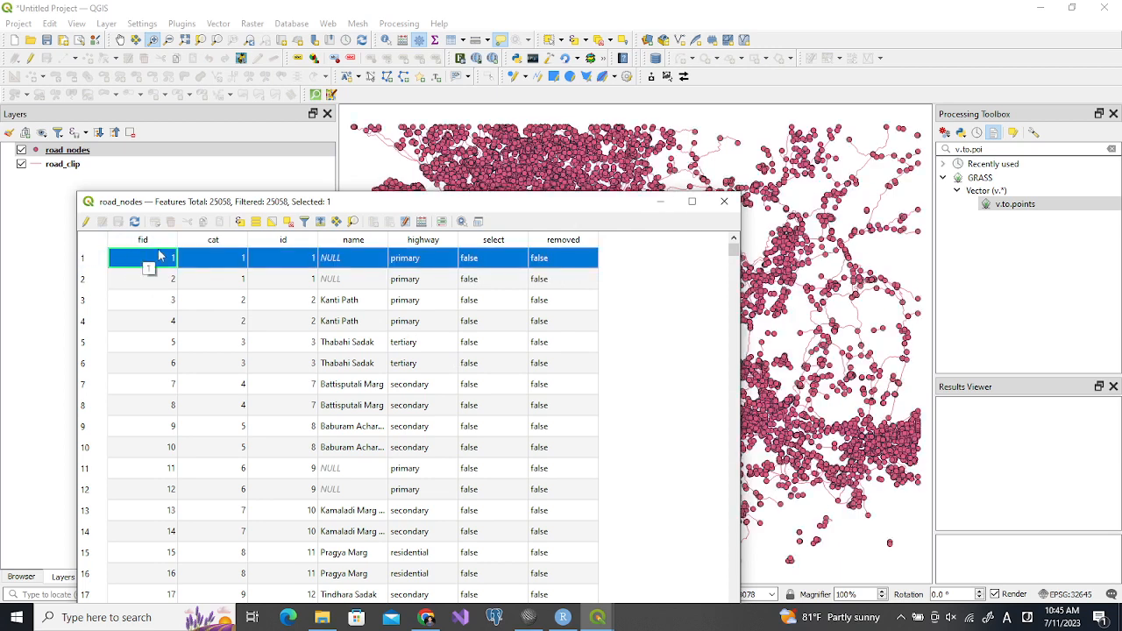
click(203, 41)
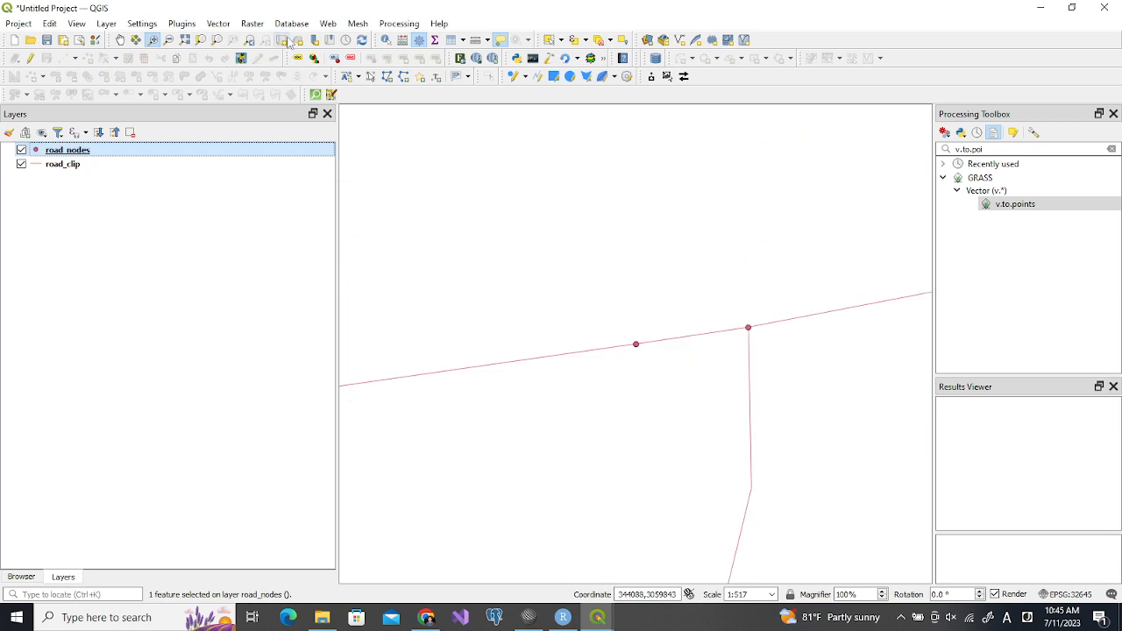
click(750, 594)
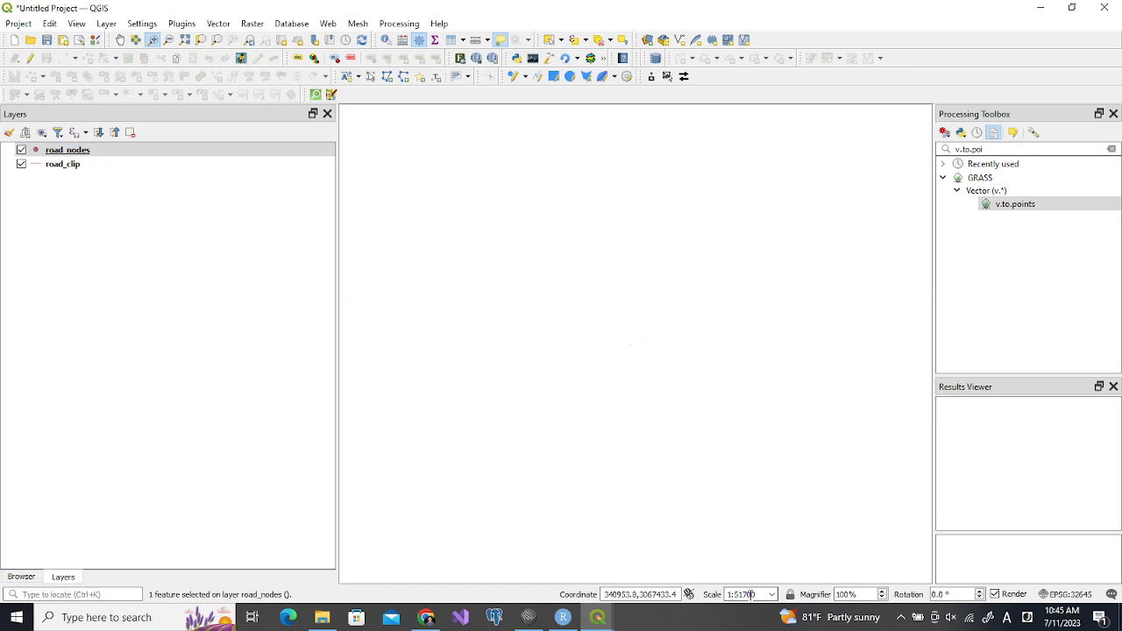
key(Return)
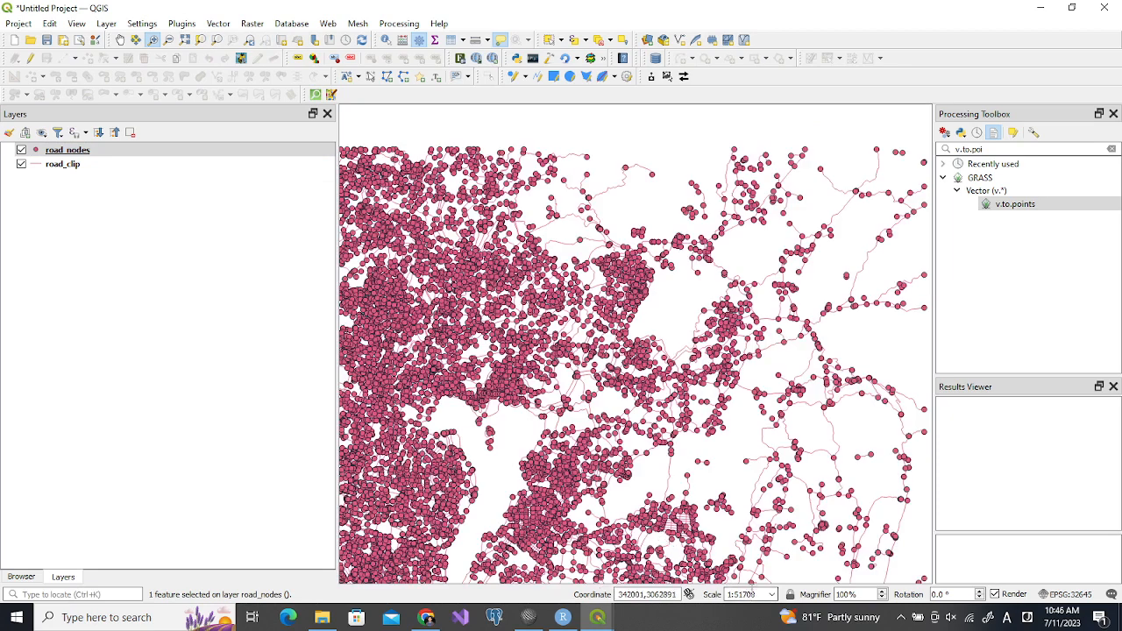
key(BackSpace)
key(Return)
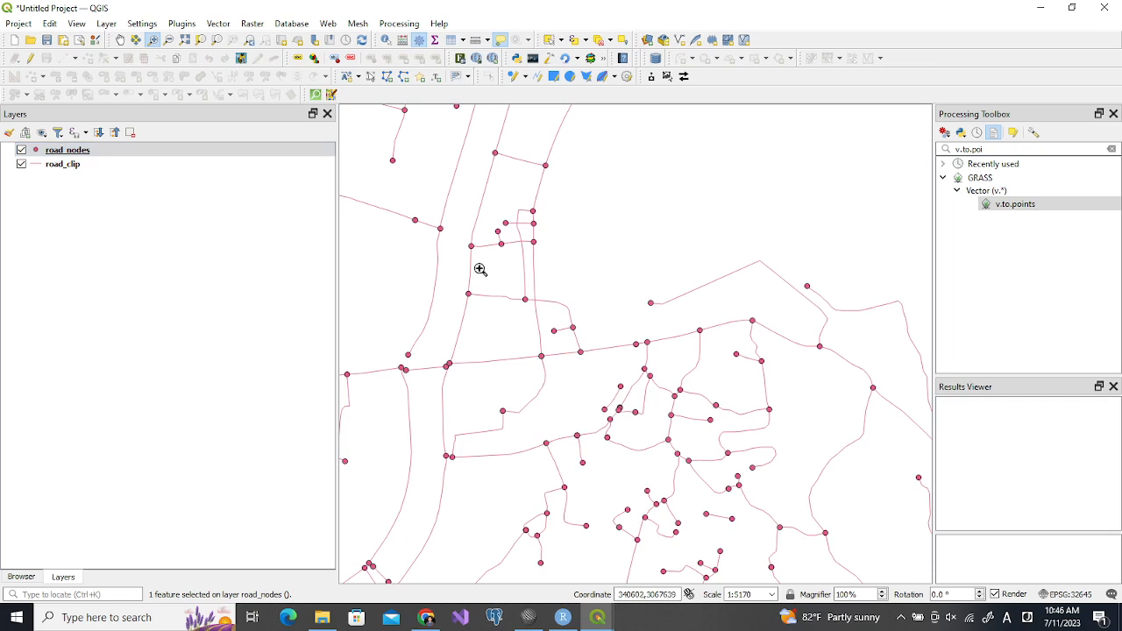
Give road_nodes single labels from the fid field and examine the labels around nodes 1 and 229 up close
click(297, 59)
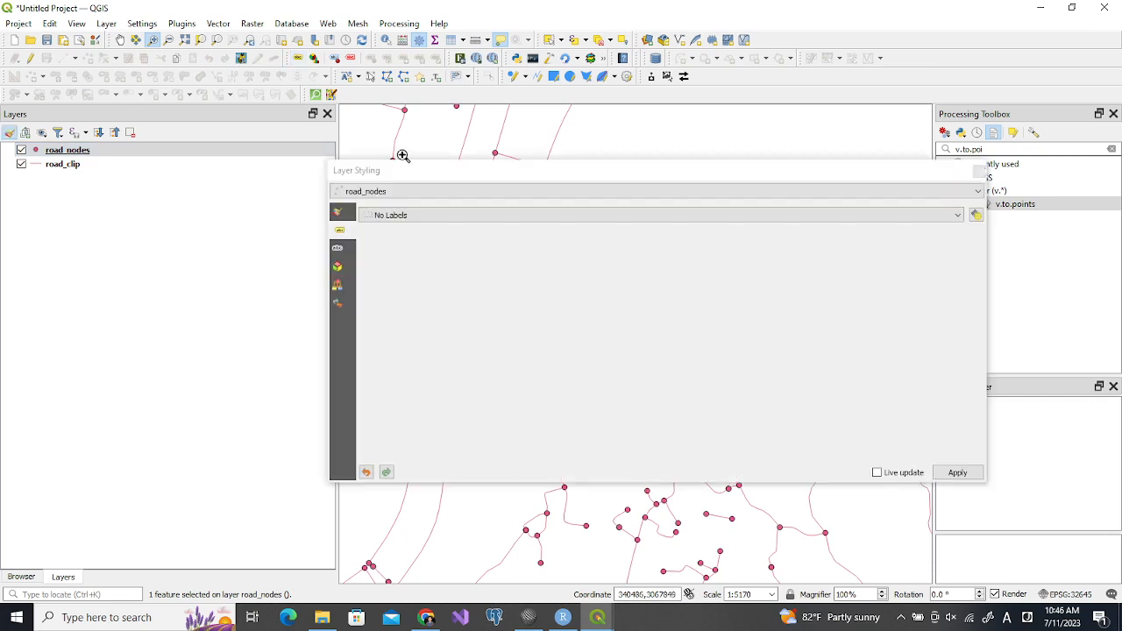
click(434, 219)
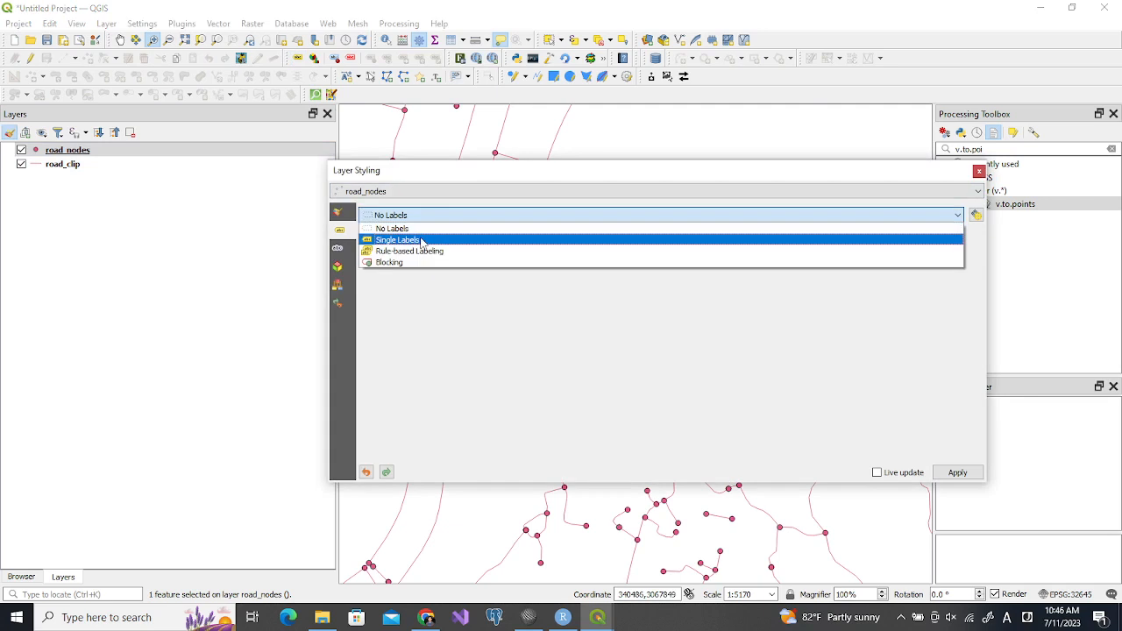
click(422, 240)
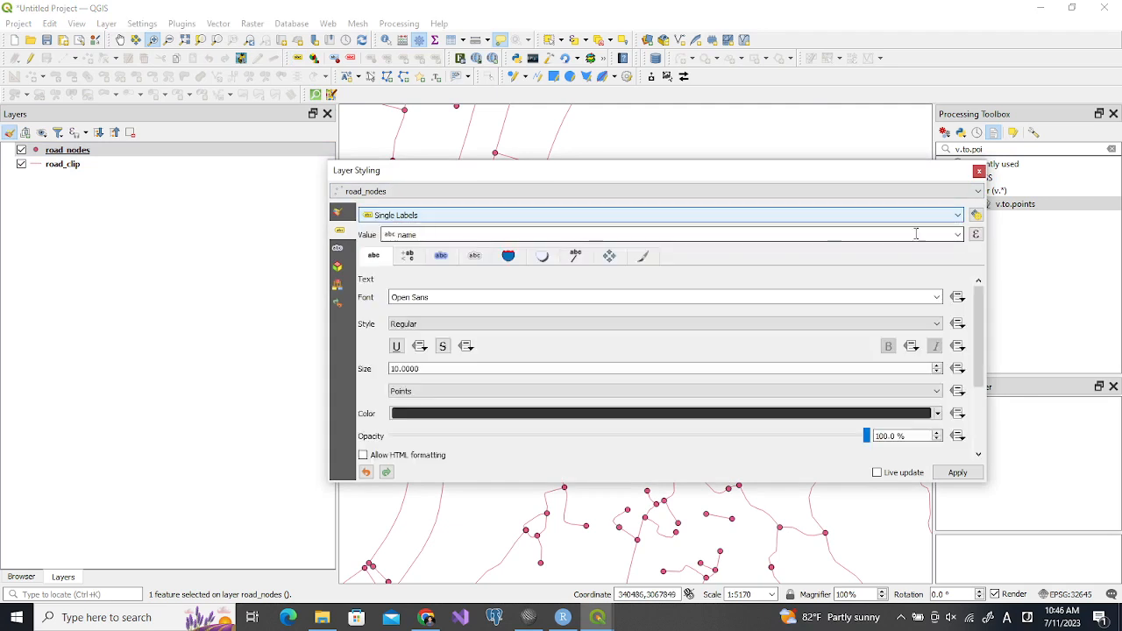
click(957, 235)
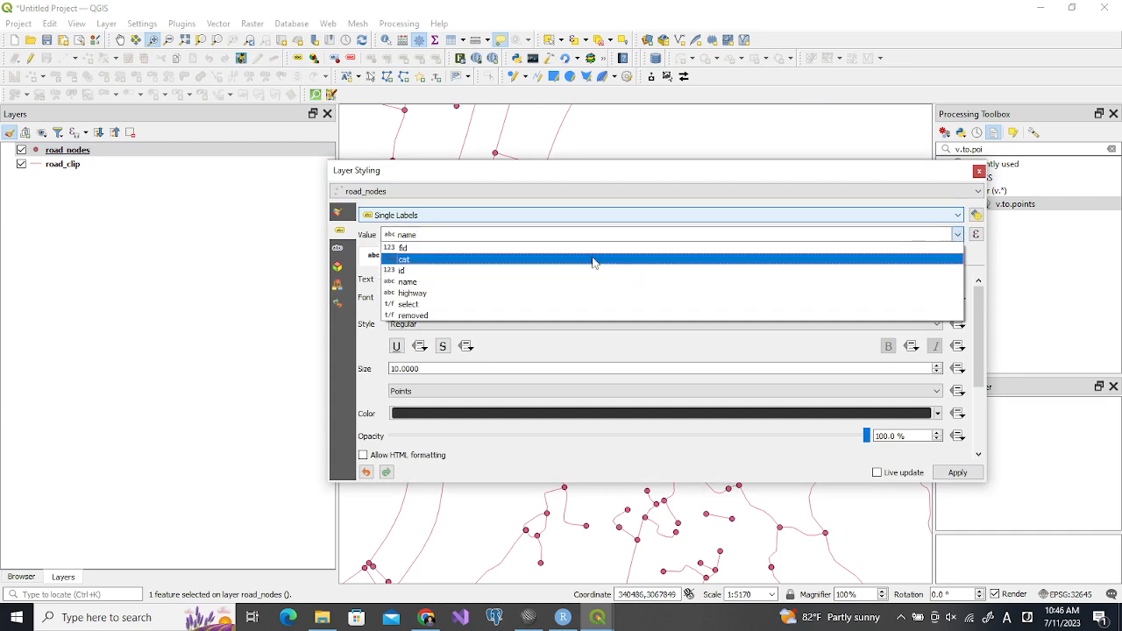
click(594, 248)
click(957, 474)
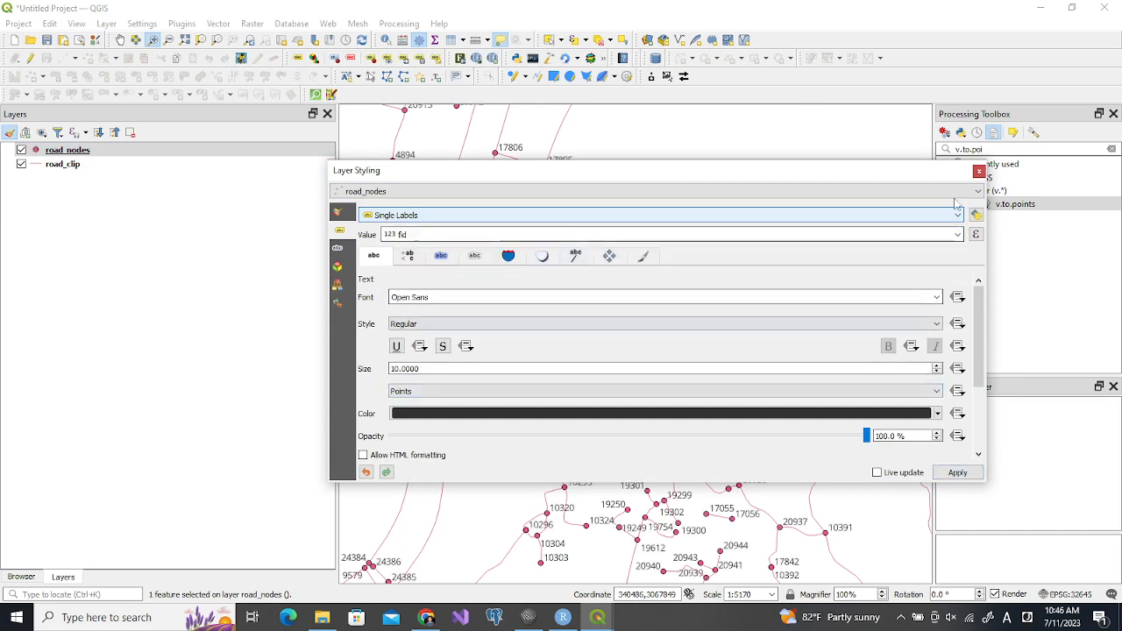
click(977, 170)
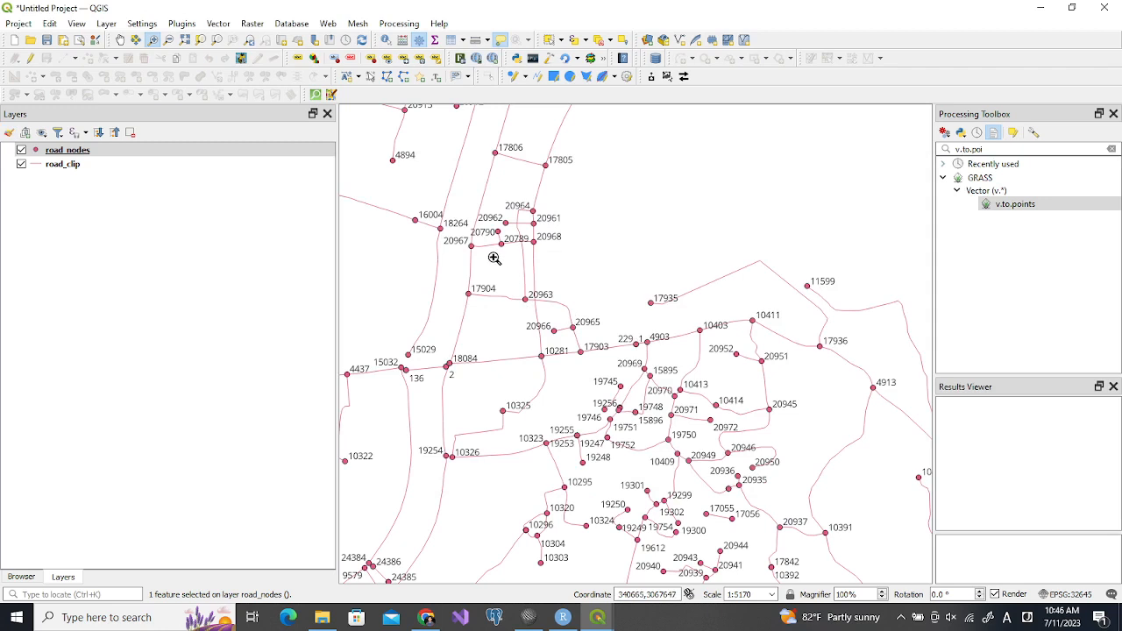
drag(399, 191, 885, 482)
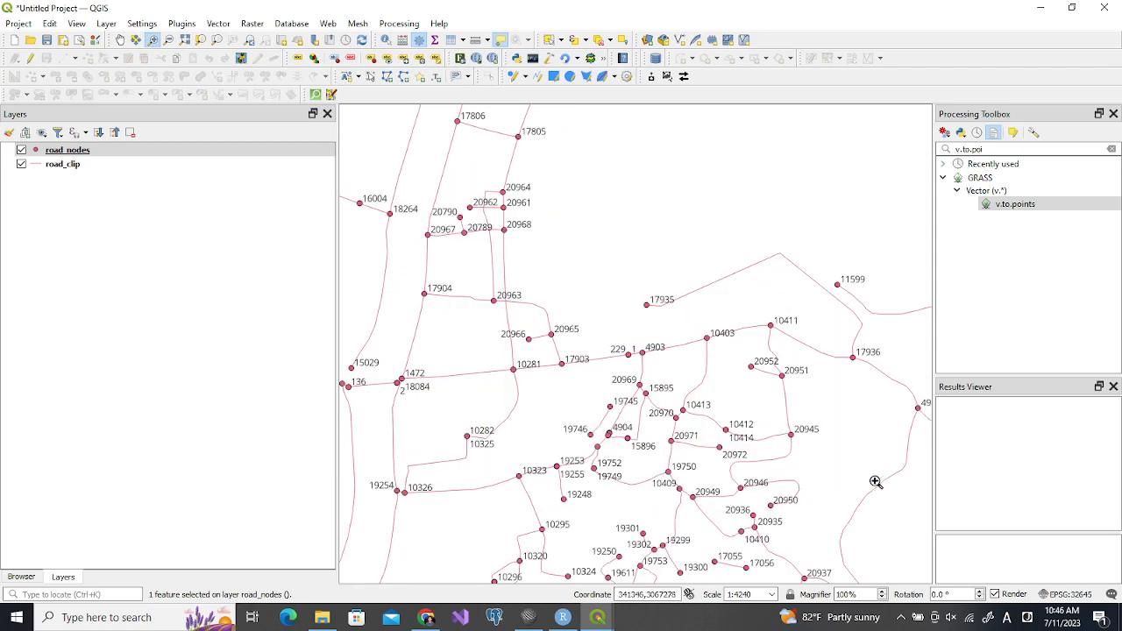
drag(596, 336, 706, 438)
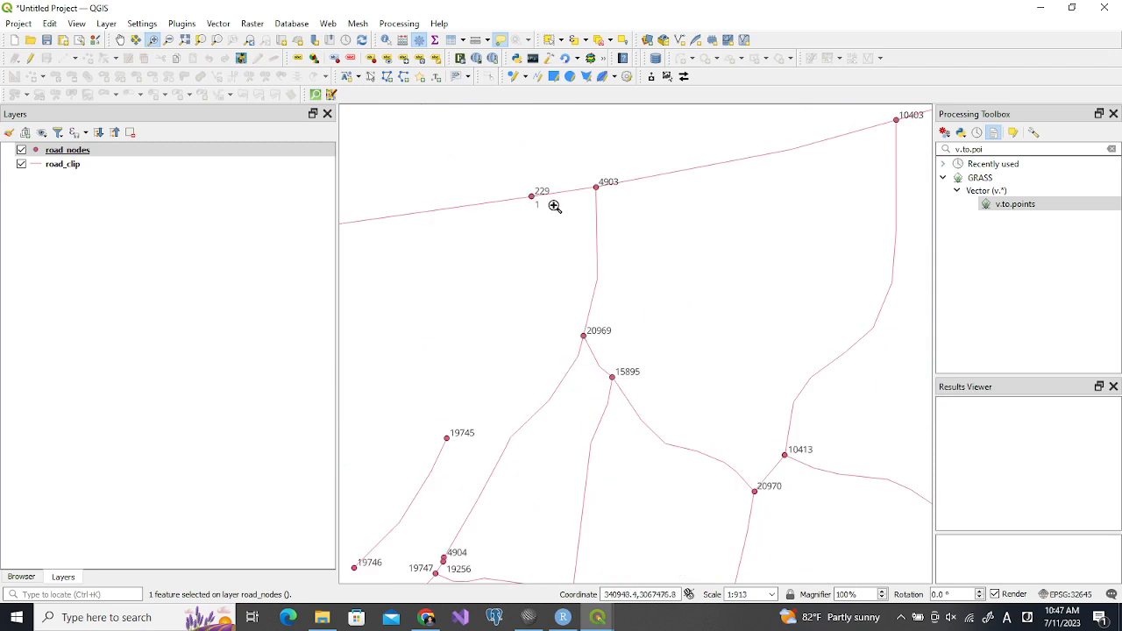
drag(517, 185, 561, 225)
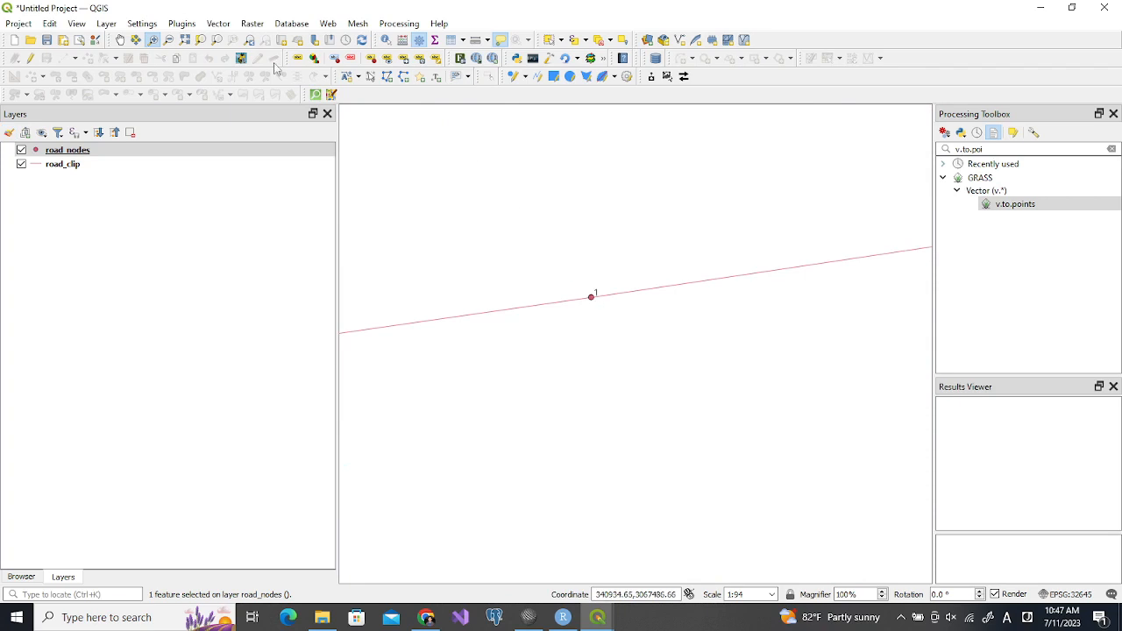
click(250, 41)
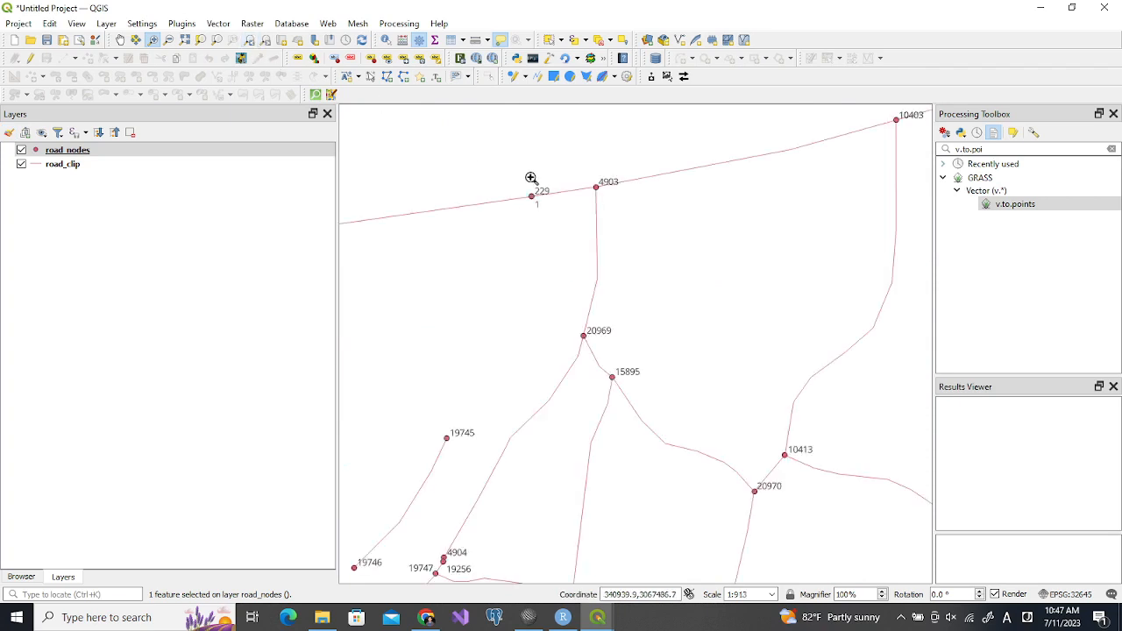
Search the processing tools for network analysis and open Service area (from point)
click(997, 149)
drag(996, 149, 955, 145)
key(BackSpace)
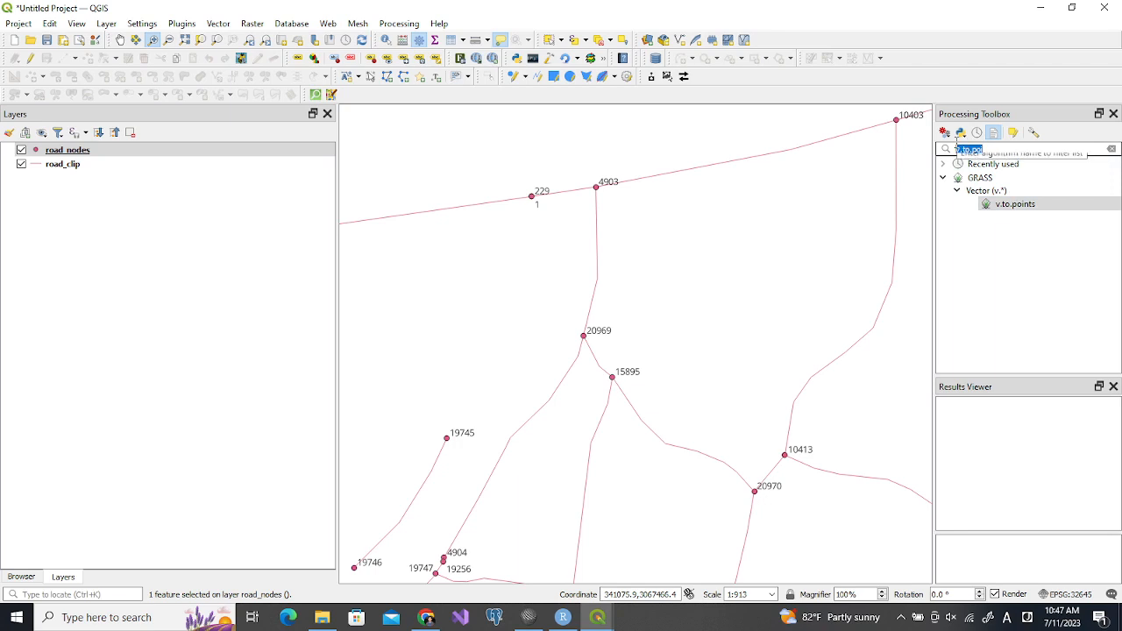
text(se)
key(BackSpace)
key(BackSpace)
text(netw)
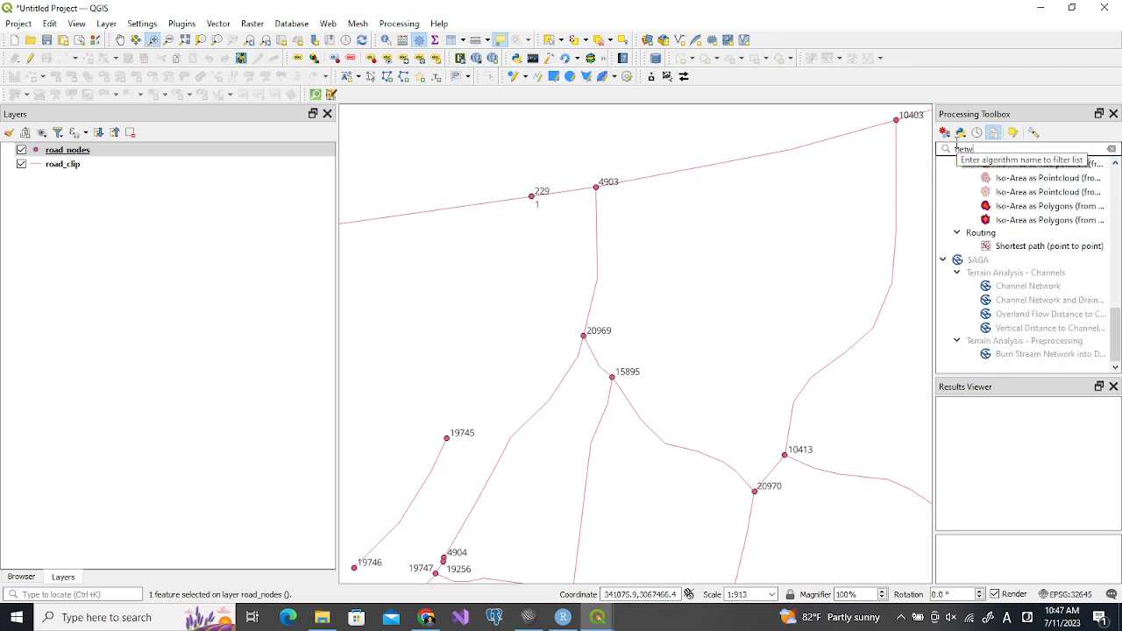
scroll(1008, 351, up, 10)
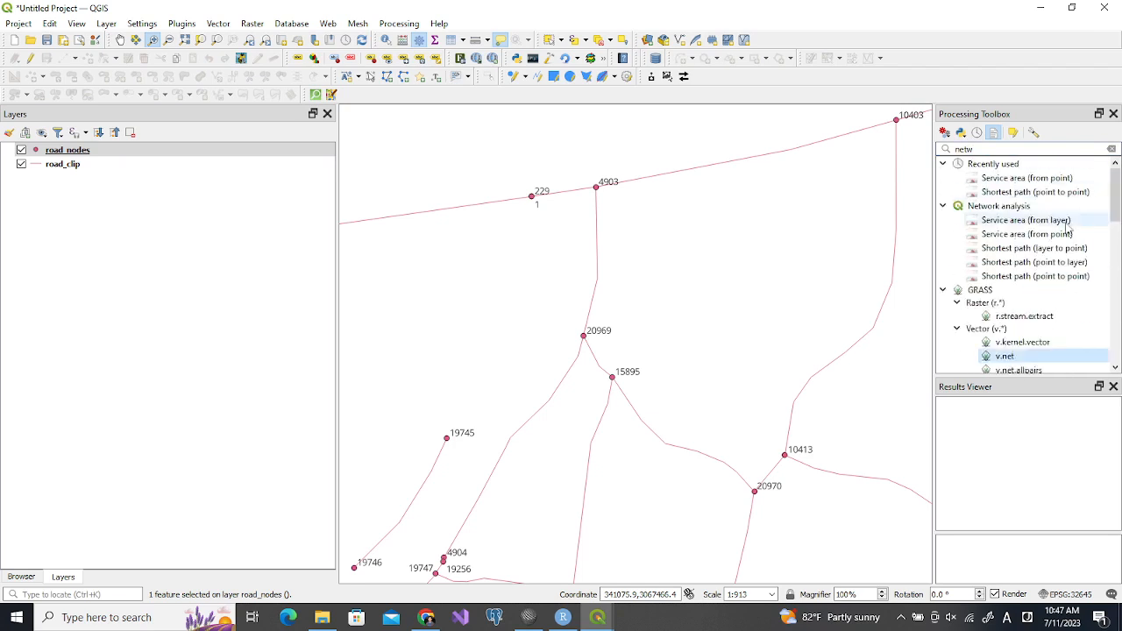
double_click(1012, 235)
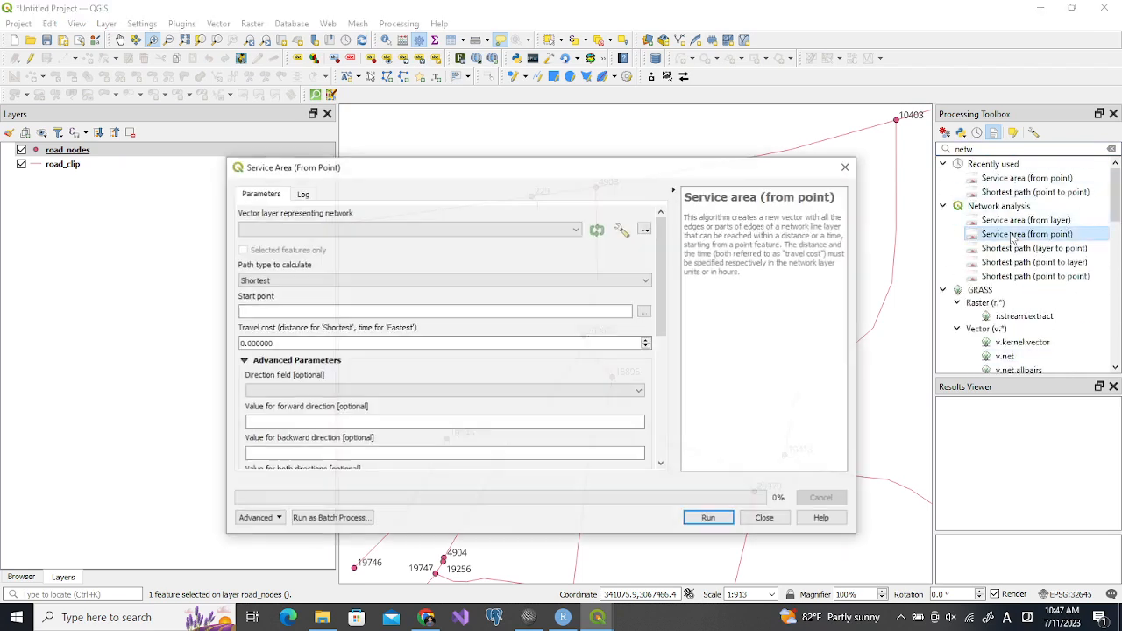
Set road_clip as the service area's network layer and pick node 1 on the map as its start point
drag(539, 177, 517, 294)
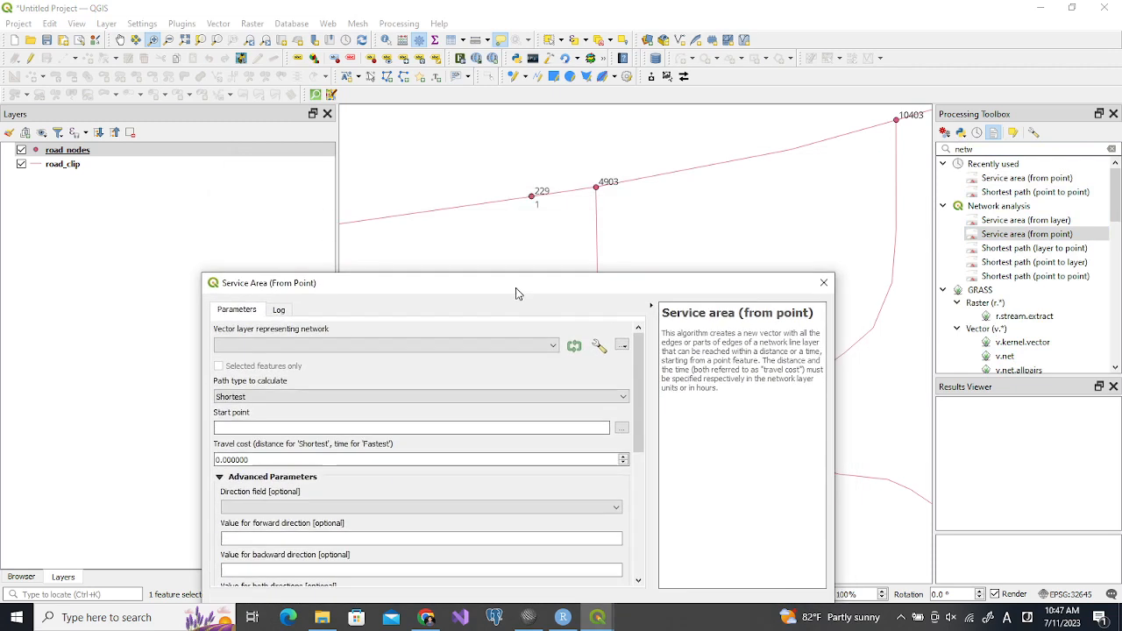
click(474, 342)
click(467, 359)
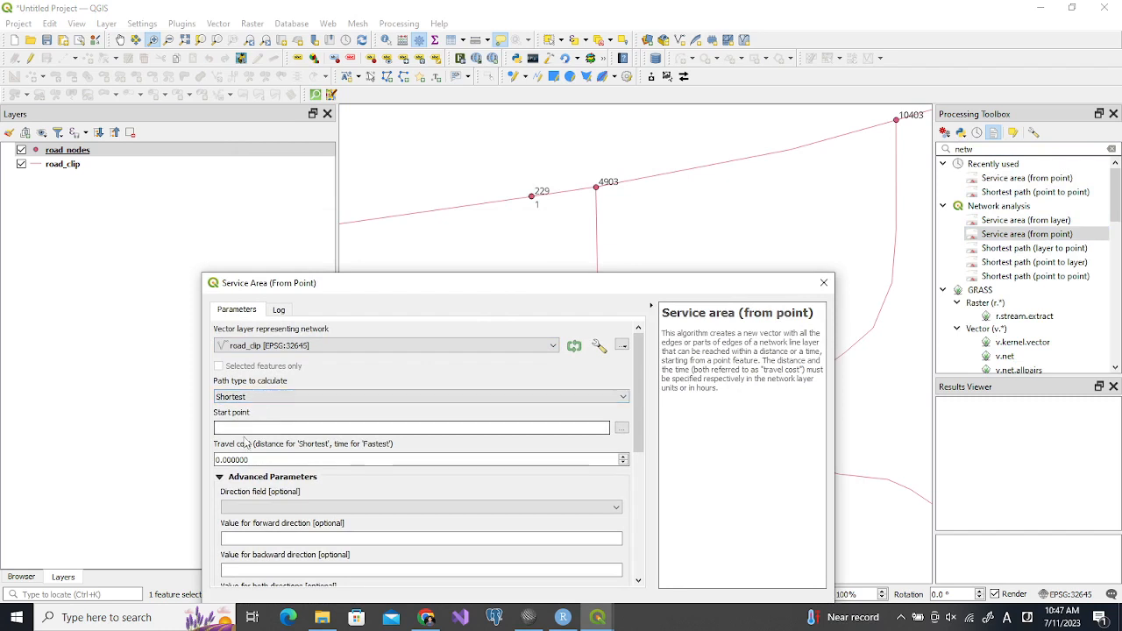
click(620, 428)
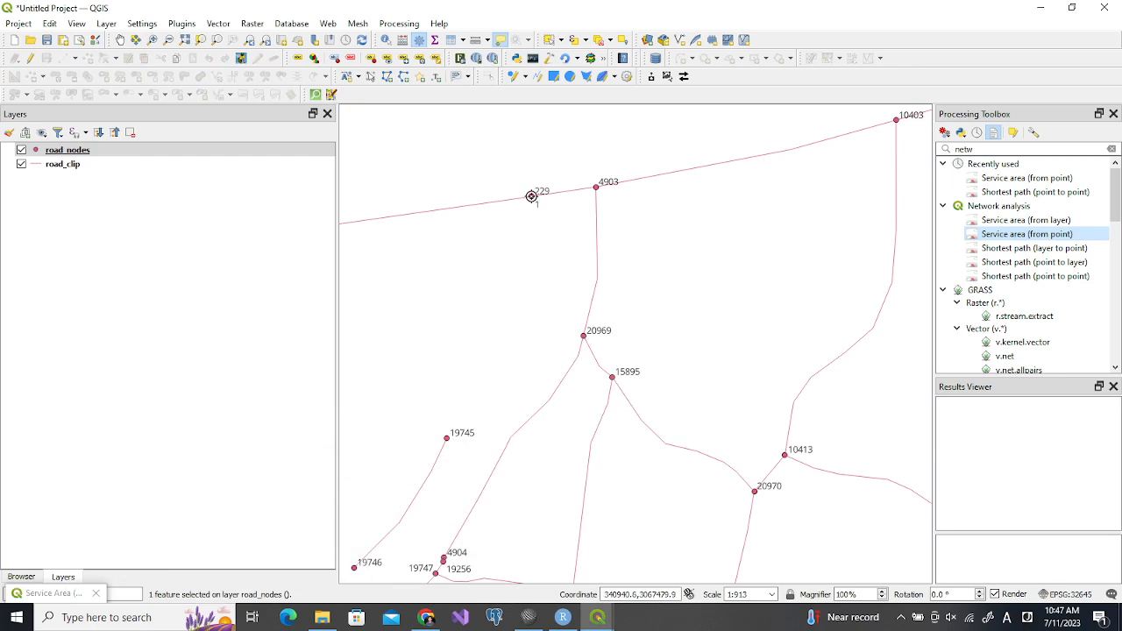
click(531, 195)
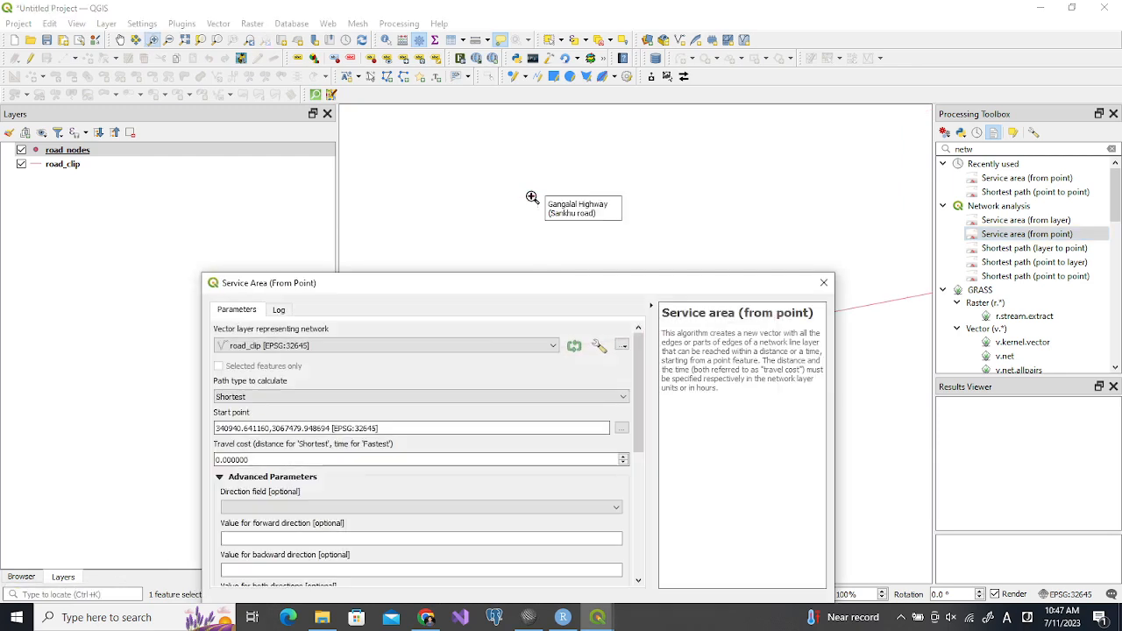
Set the travel cost to 1500, run the service area calculation with the shortest path type and close the dialog
click(216, 459)
text(150)
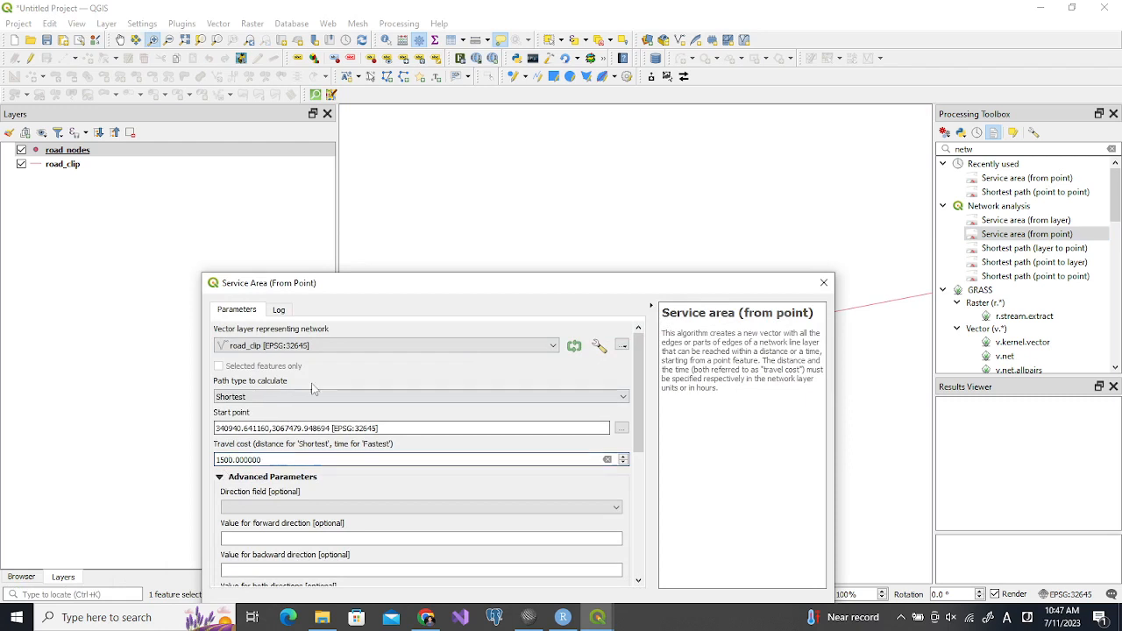
drag(387, 290, 370, 134)
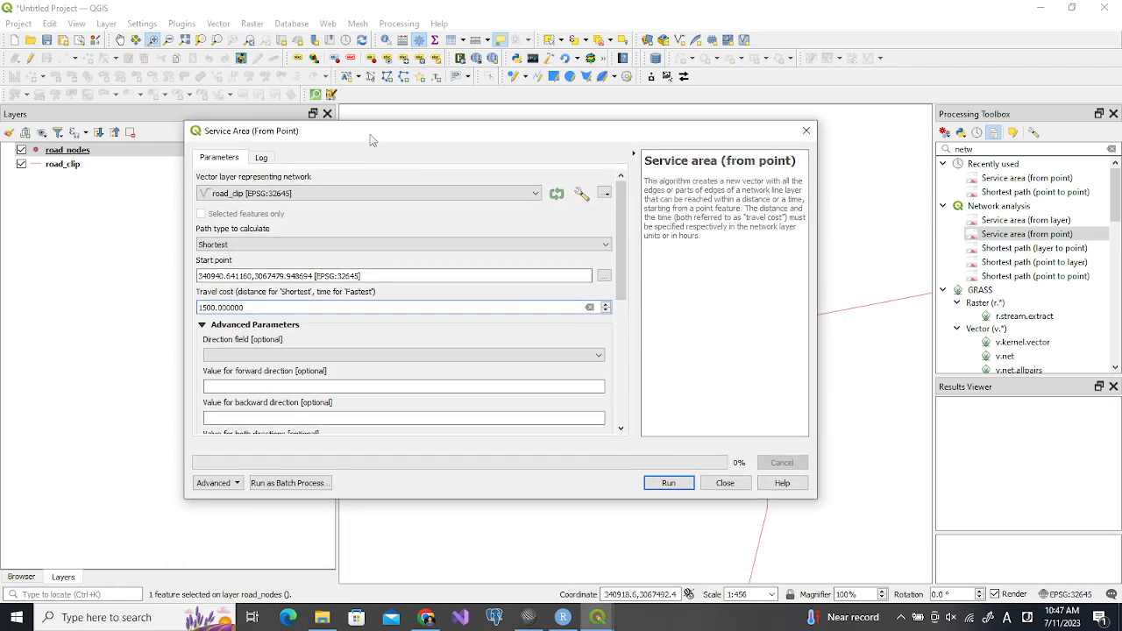
click(670, 483)
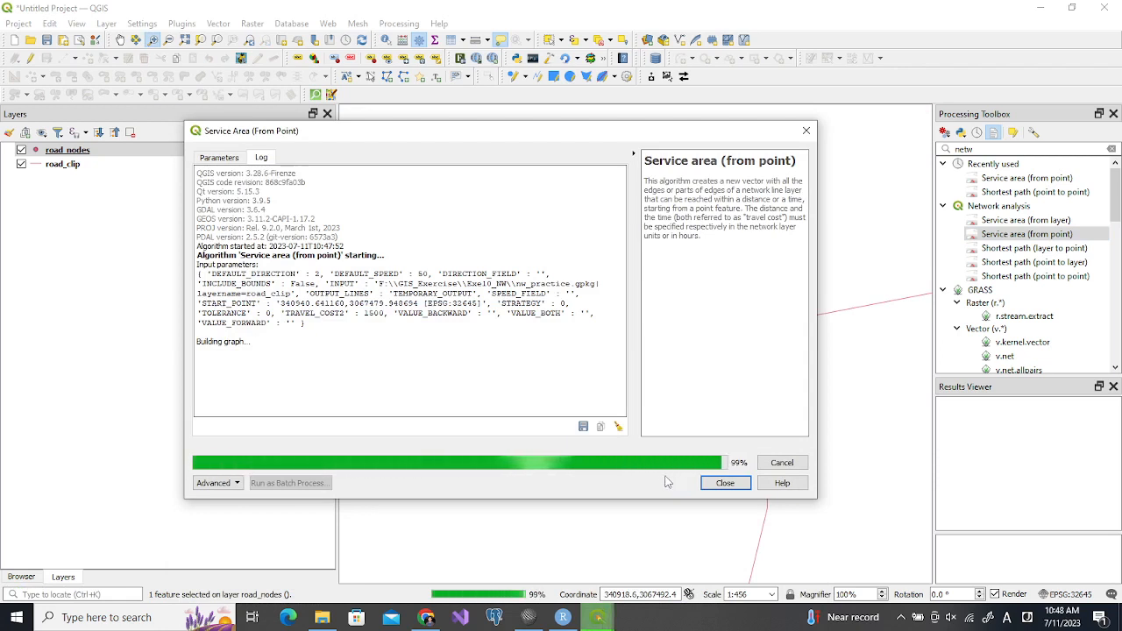
click(723, 483)
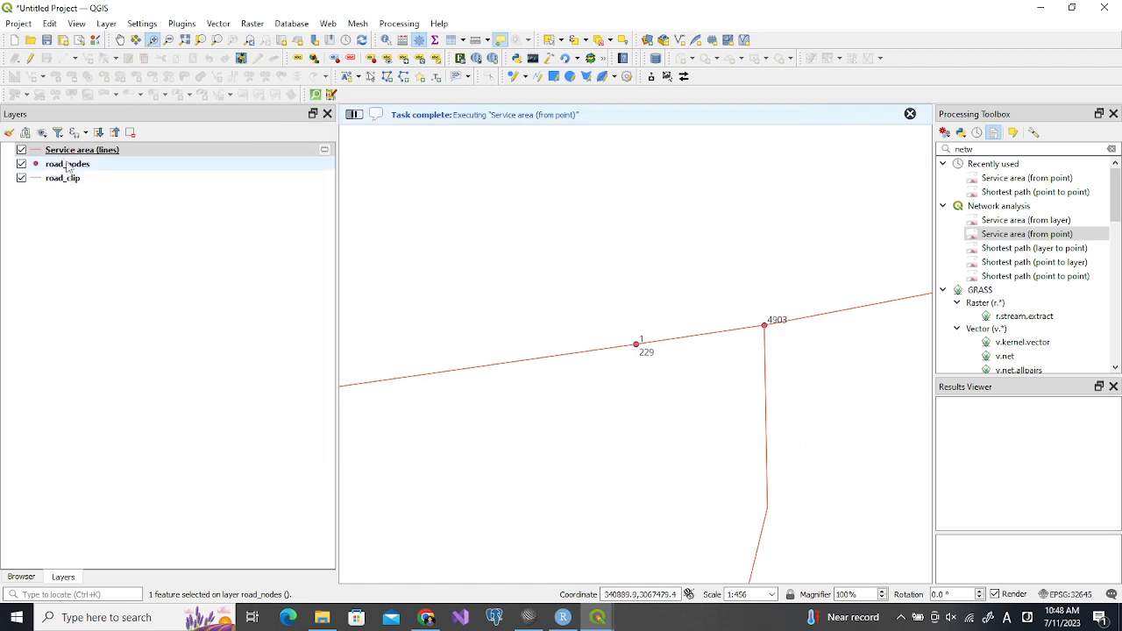
Colour the Service area (lines) layer black (#060606) and show its full extent on the map
click(37, 156)
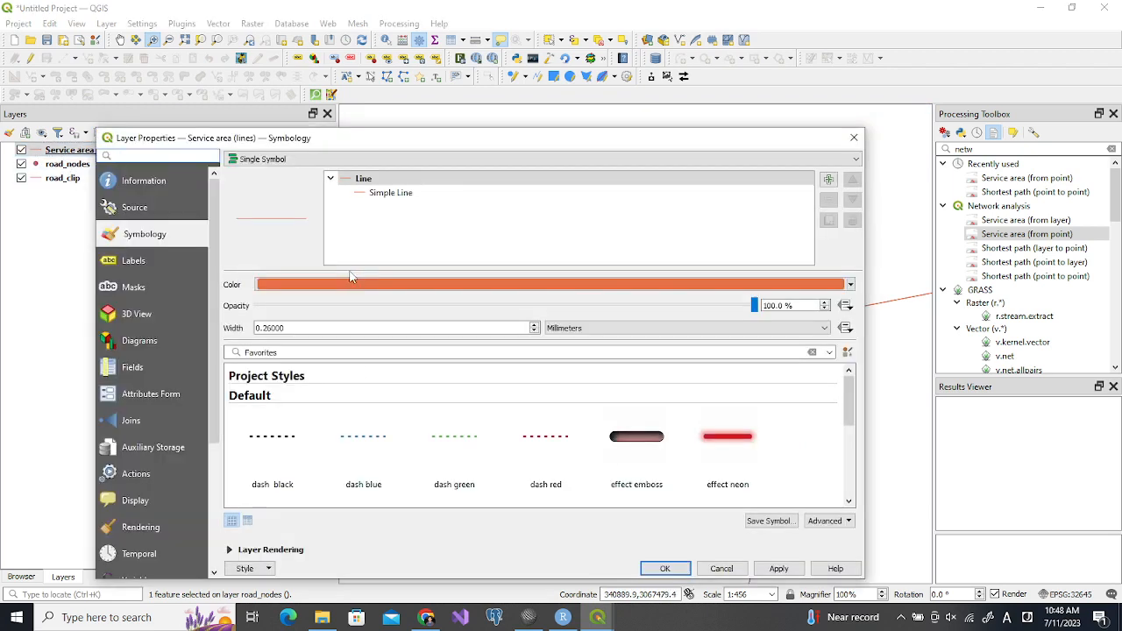
click(361, 285)
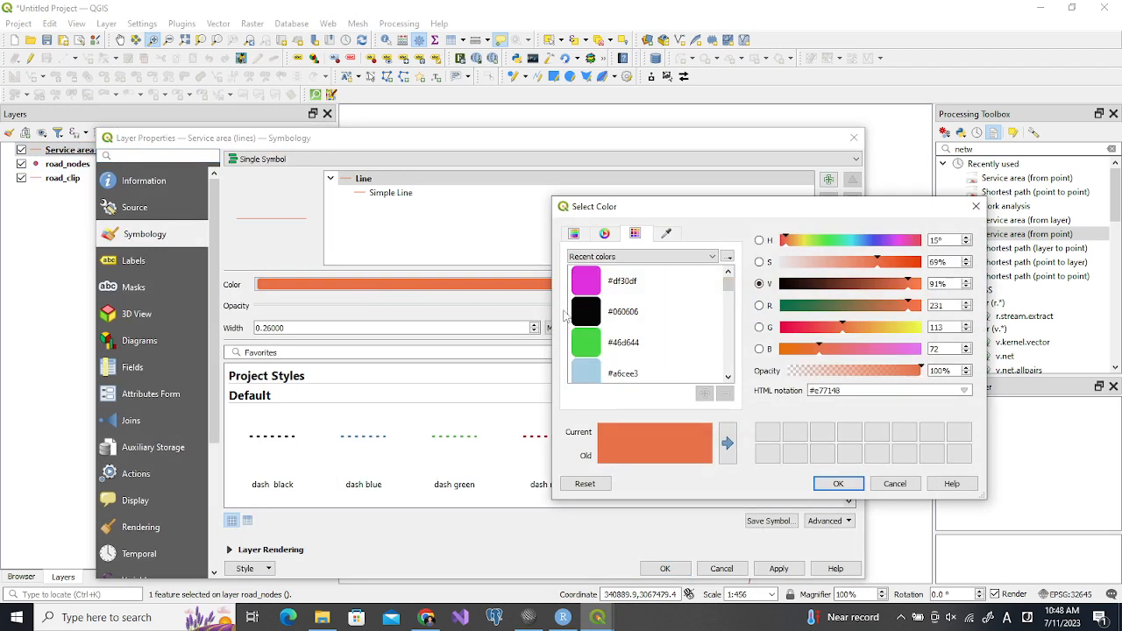
click(585, 316)
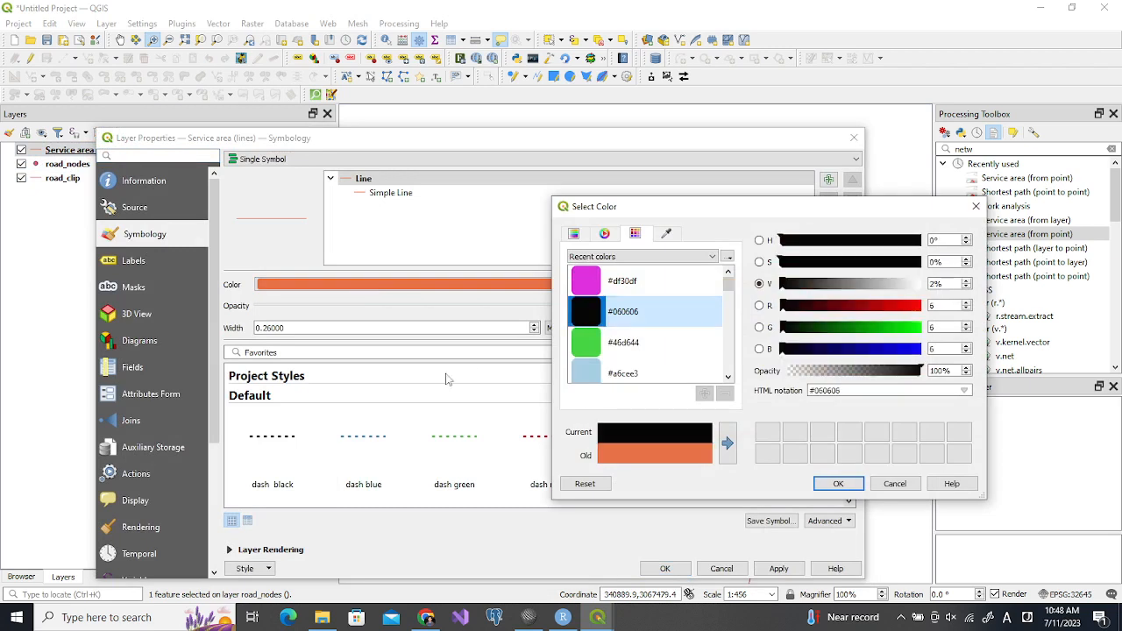
click(835, 484)
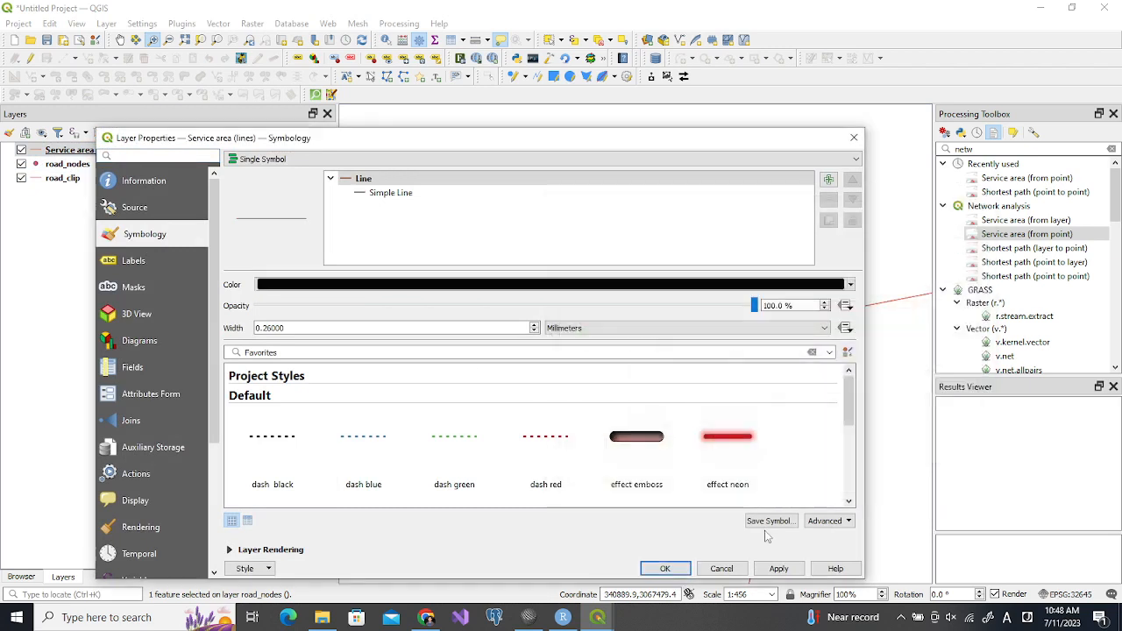
click(771, 570)
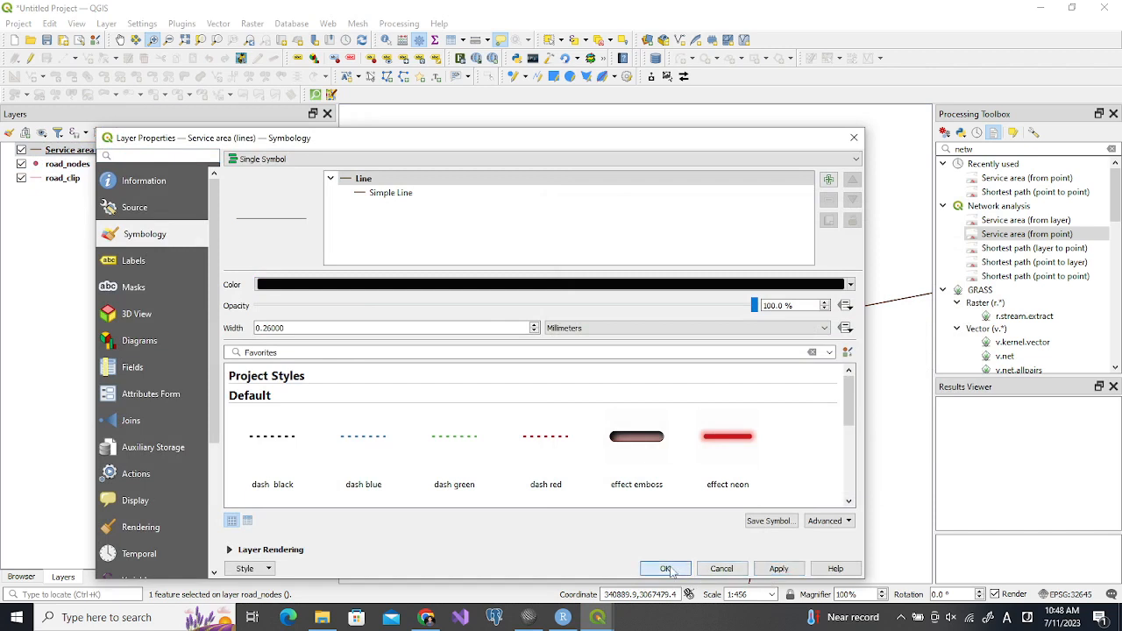
click(650, 567)
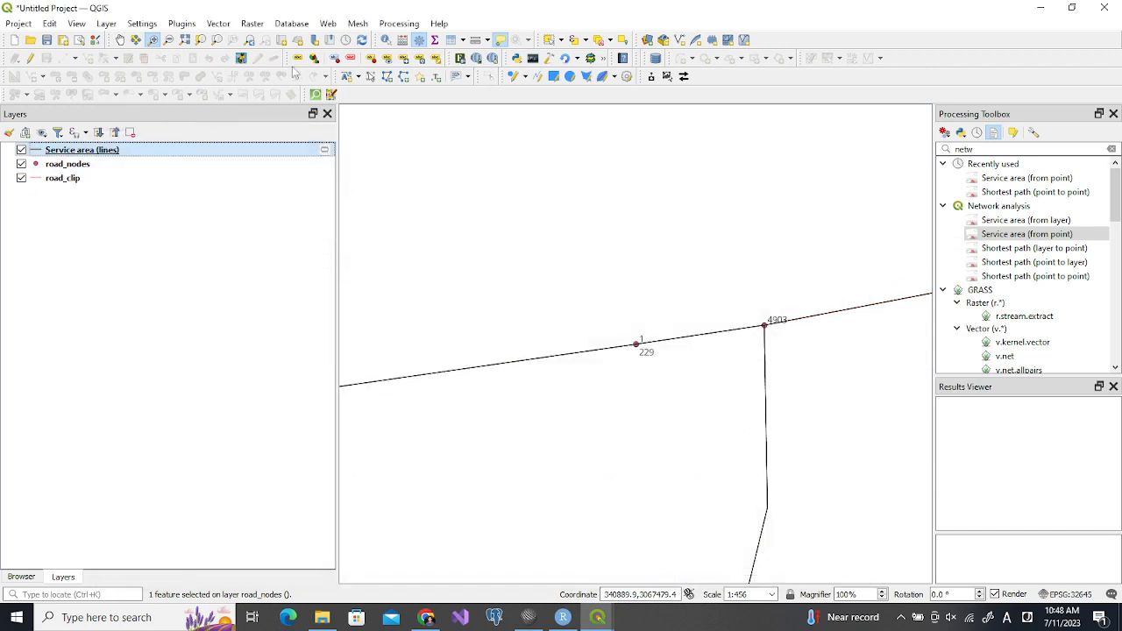
click(217, 40)
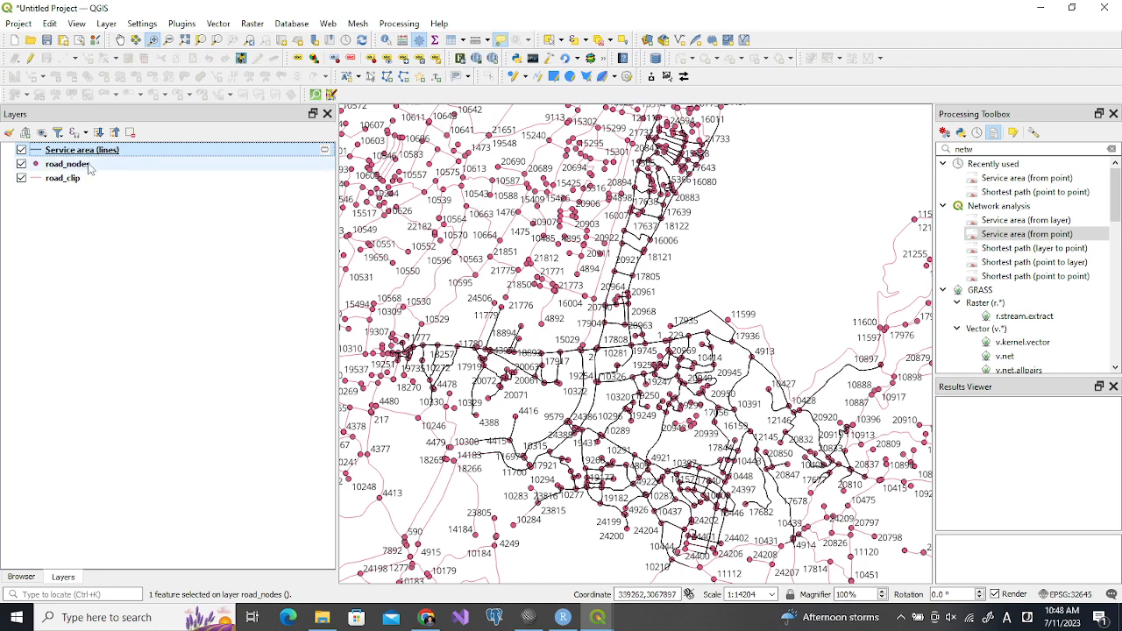
Search the processing tools for the selection algorithms and open Select within distance
click(993, 151)
double_click(993, 151)
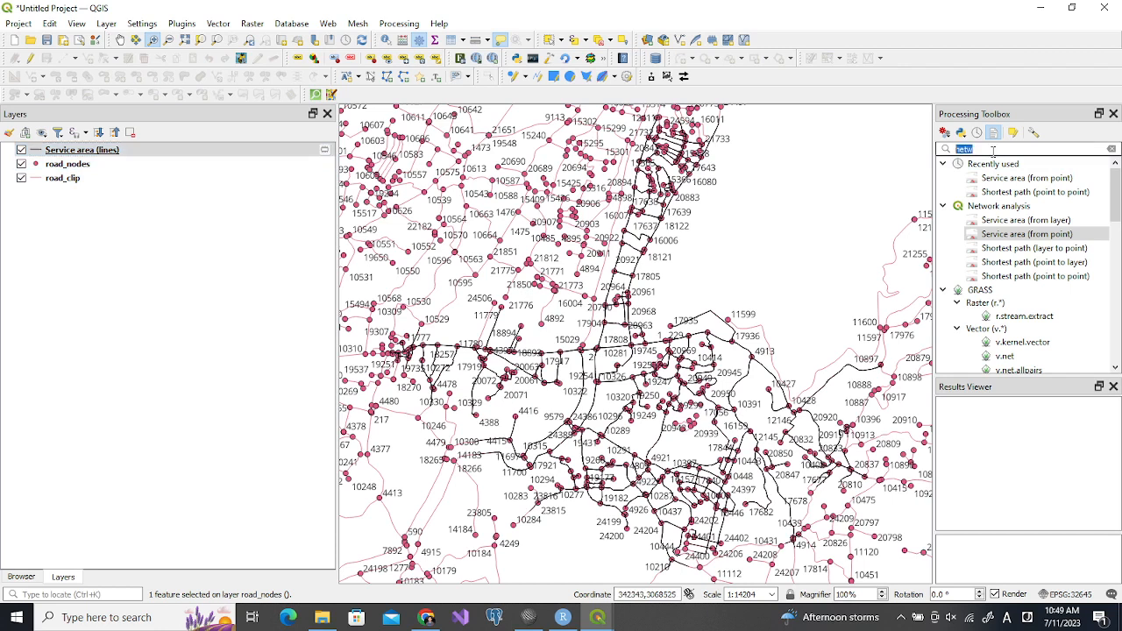
text(selec)
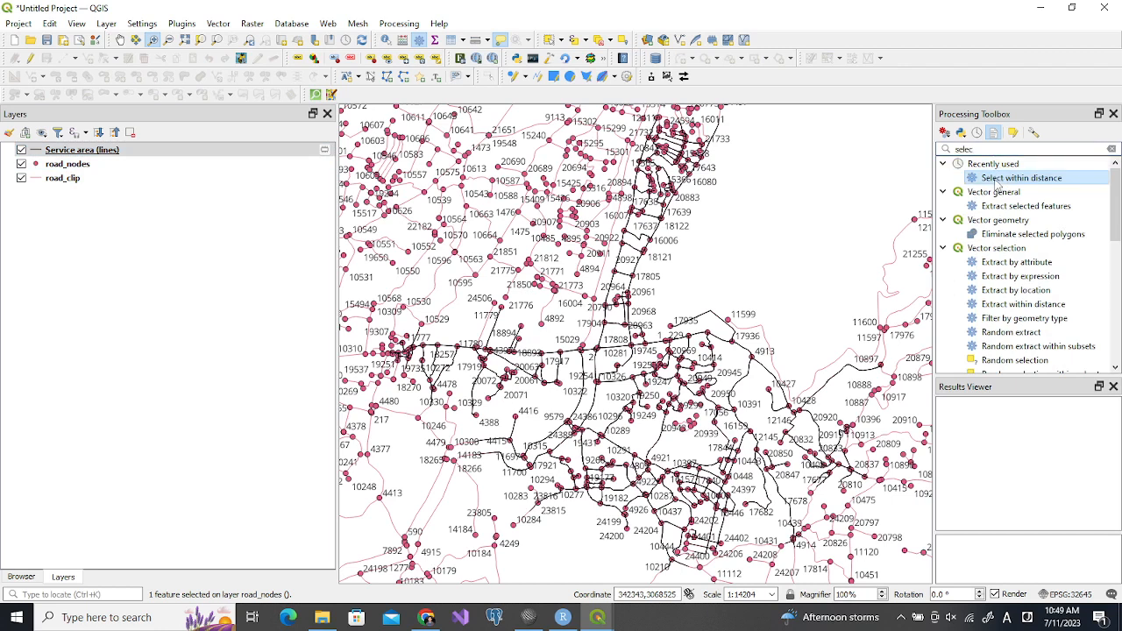
click(978, 149)
text(wo)
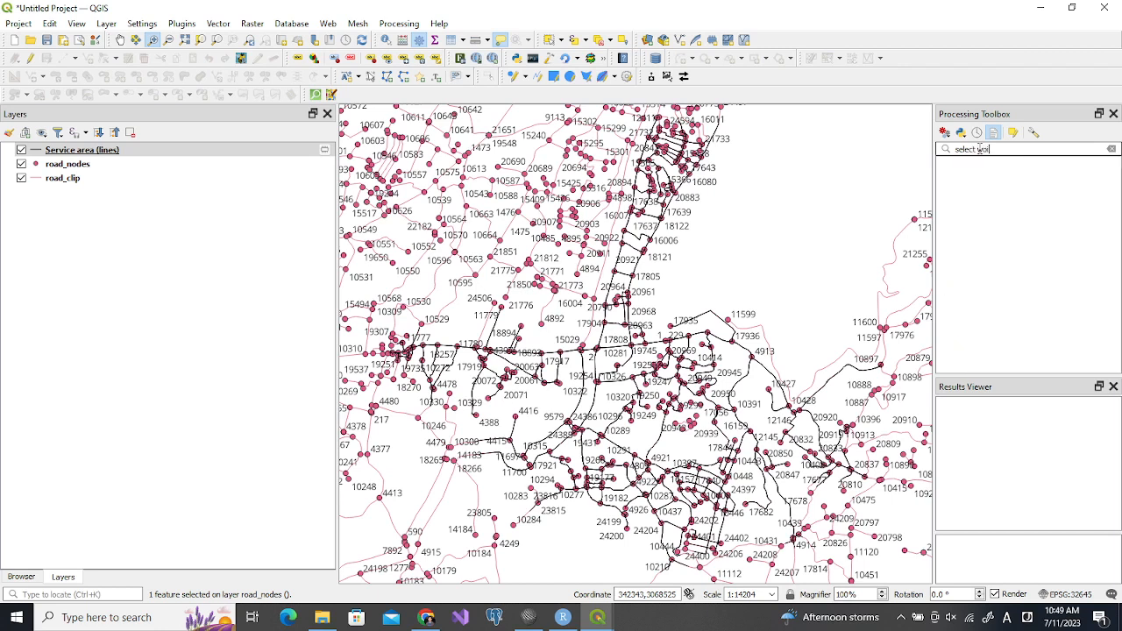
key(BackSpace)
text(it)
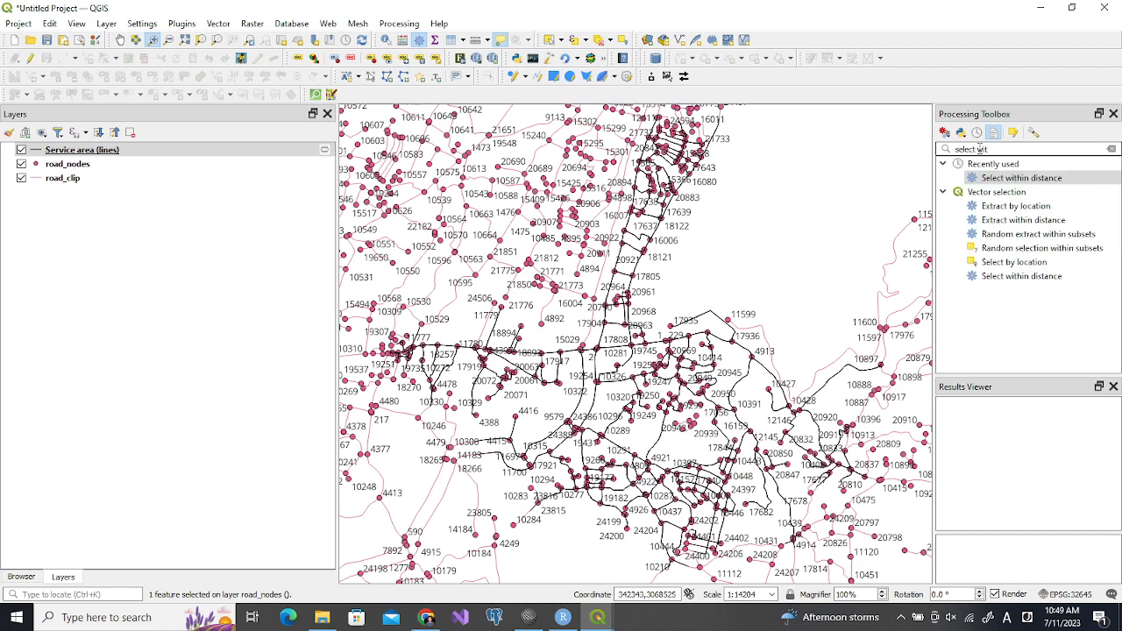
double_click(1020, 277)
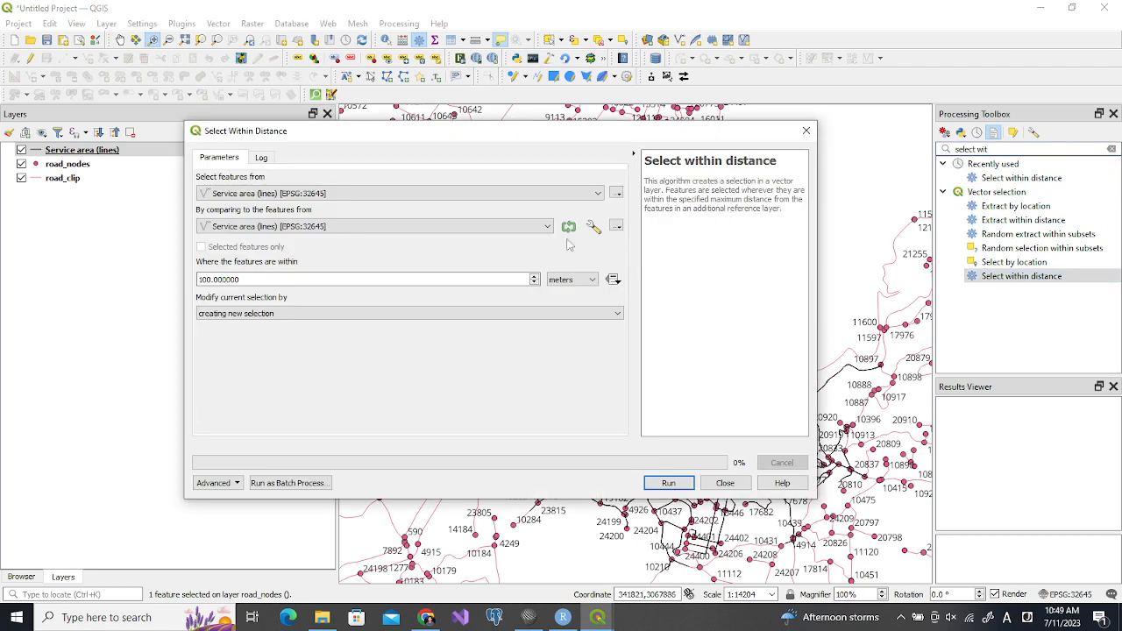
Select the road_nodes features within 1 meter of Service area (lines) as a new selection
click(282, 196)
click(256, 221)
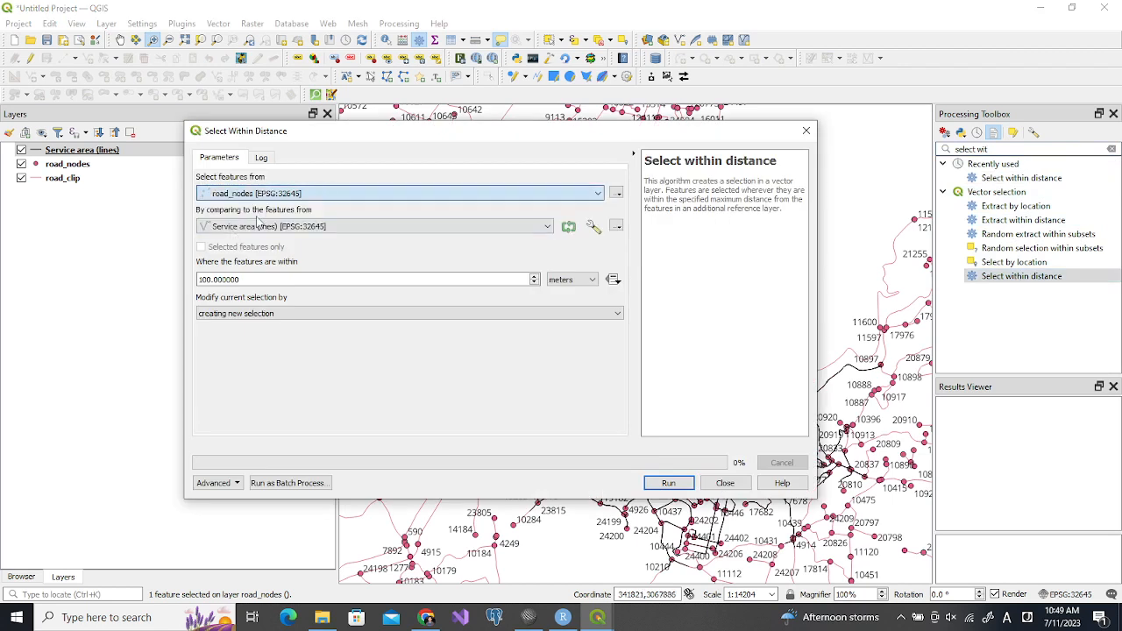
click(210, 279)
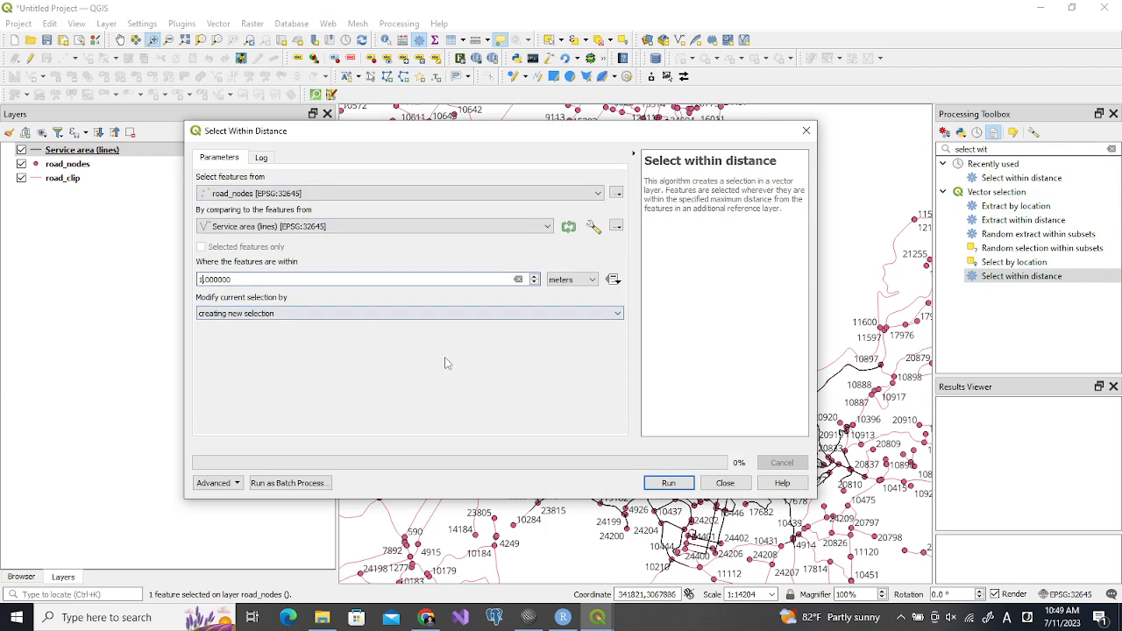
click(668, 483)
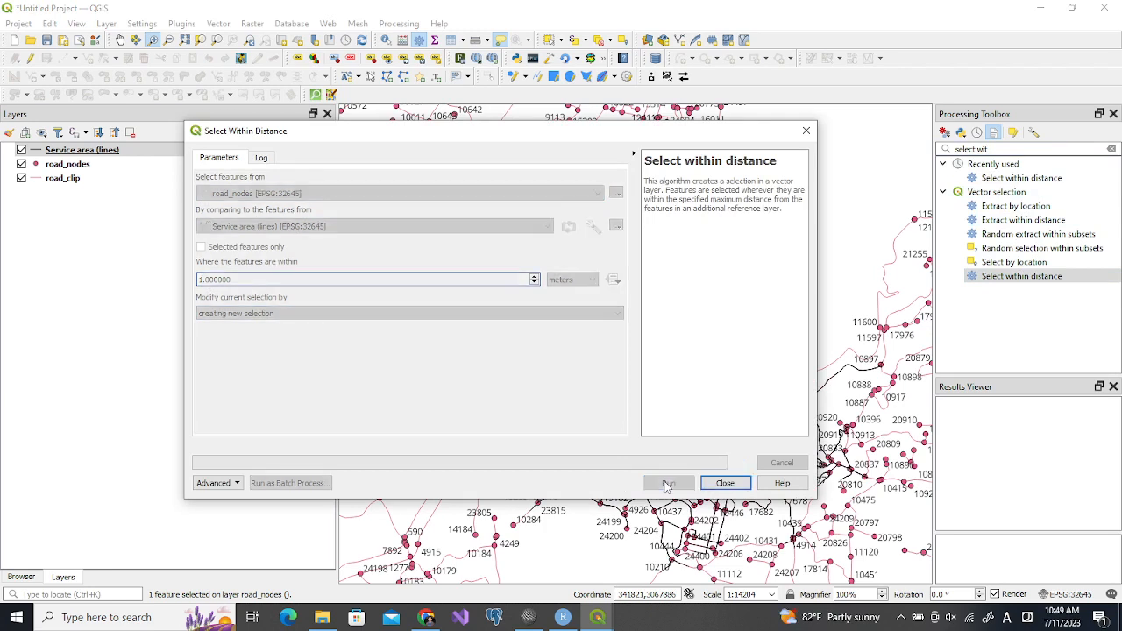
click(724, 483)
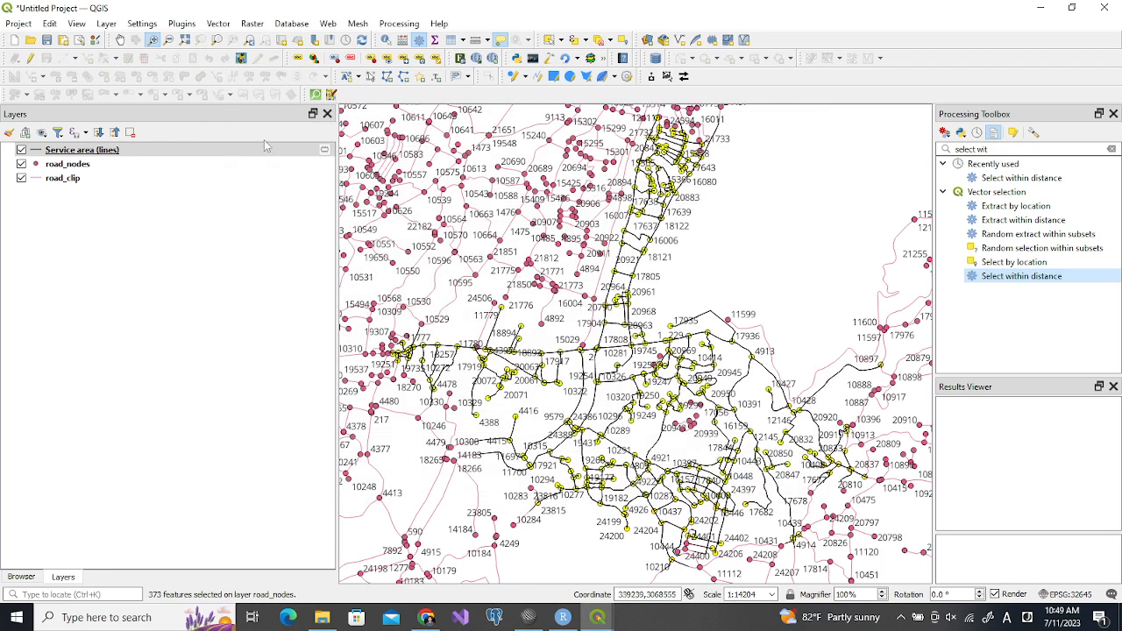
Update the existing removed field to true for only the selected road_nodes features using the field calculator
click(75, 166)
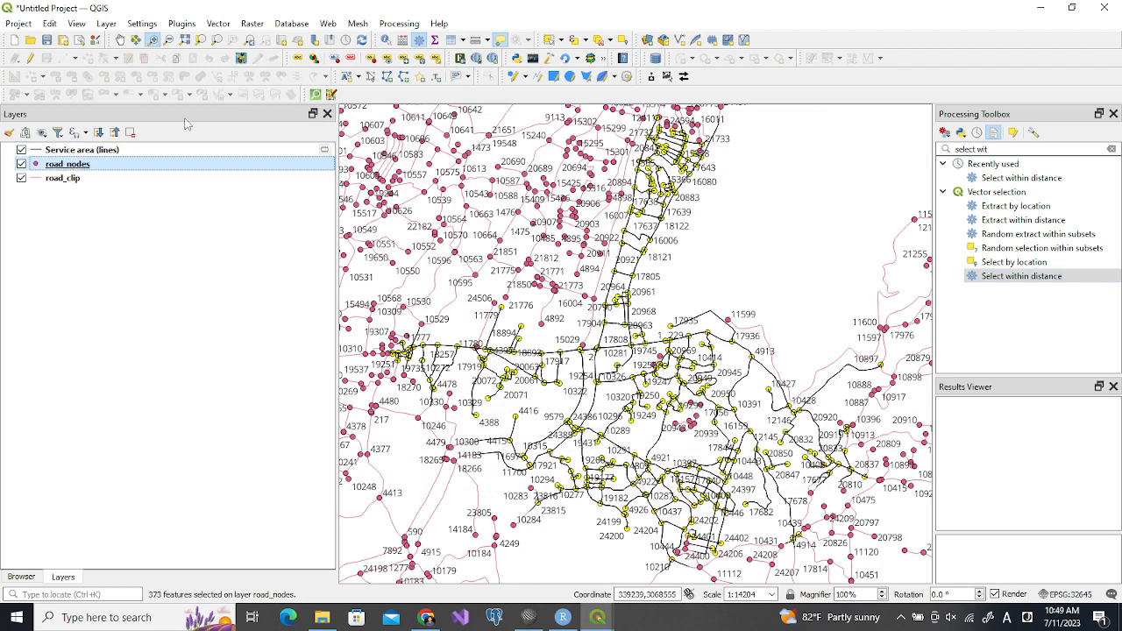
click(452, 41)
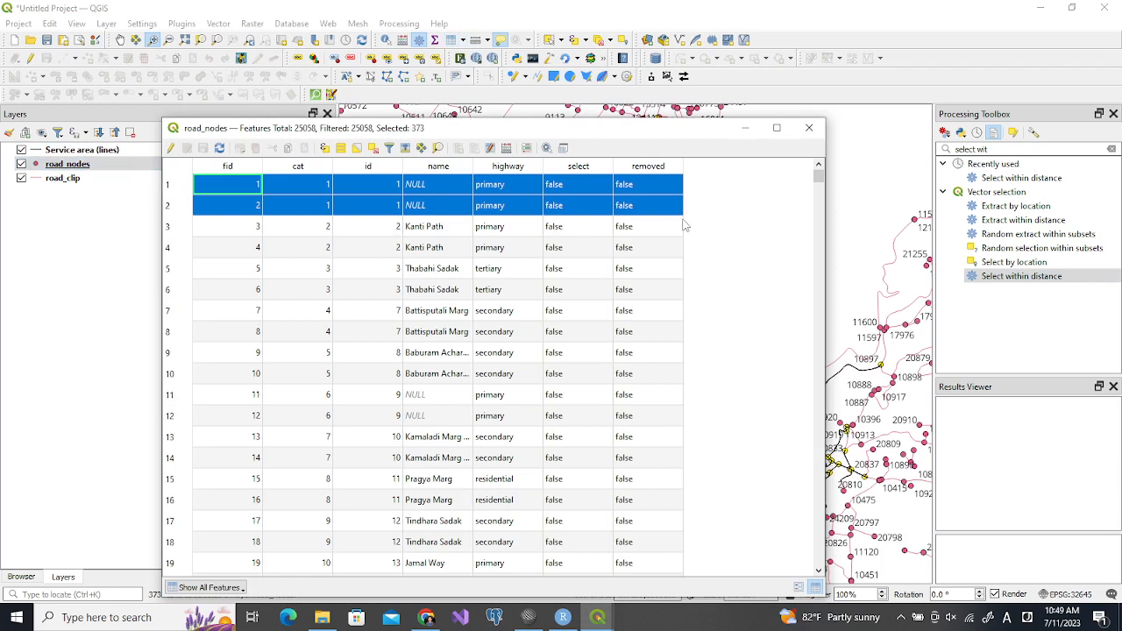
click(506, 151)
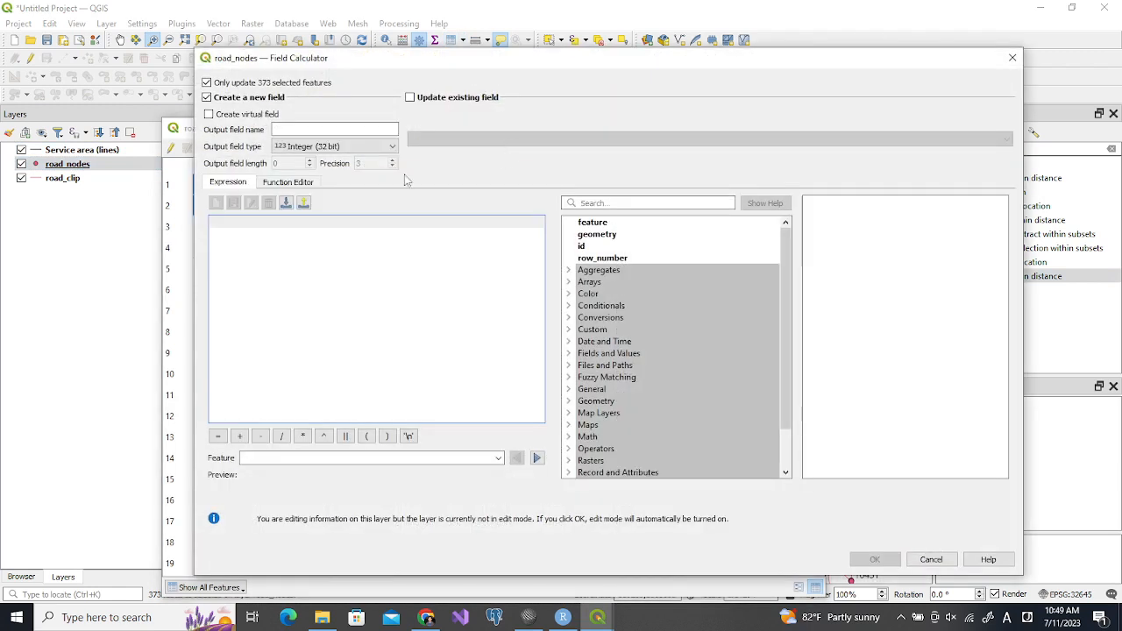
click(415, 98)
click(443, 133)
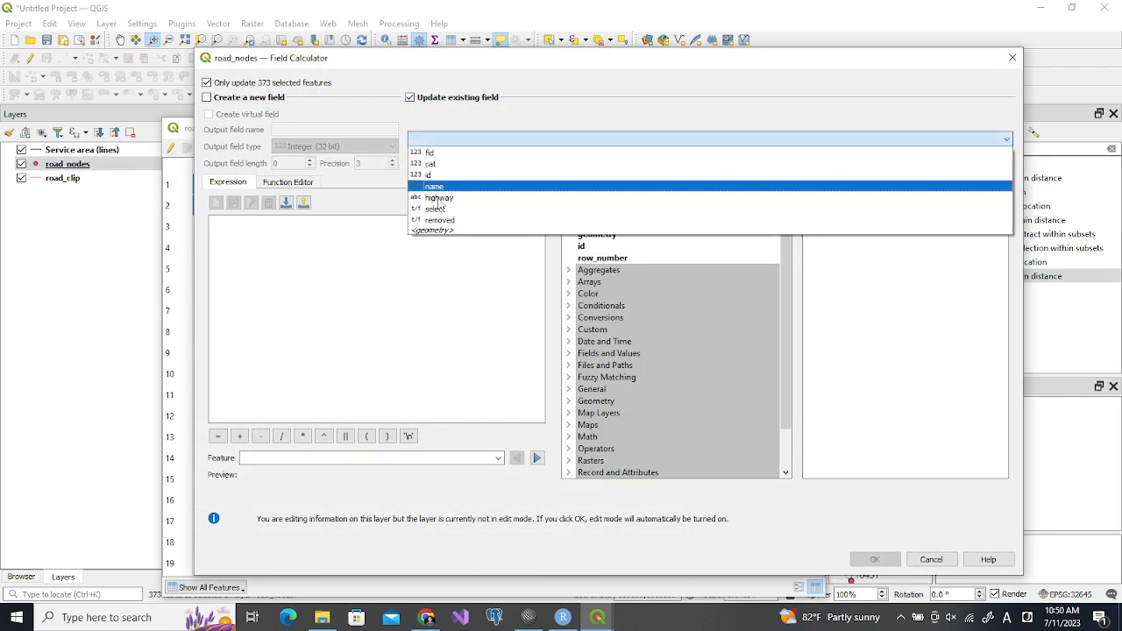
click(443, 220)
click(371, 248)
text(true)
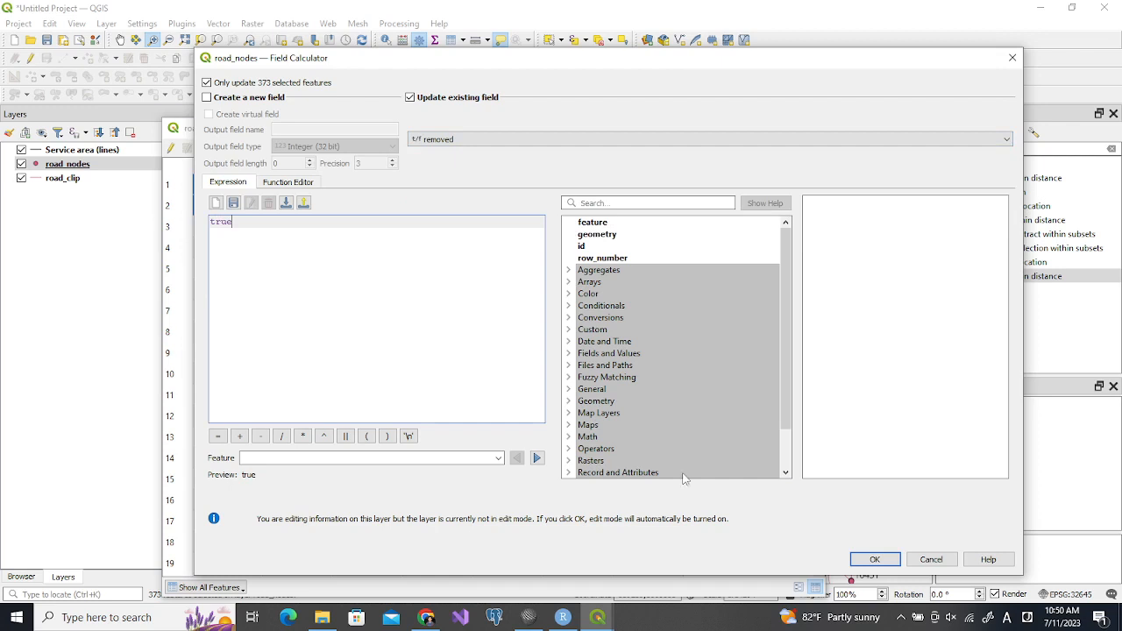
click(866, 559)
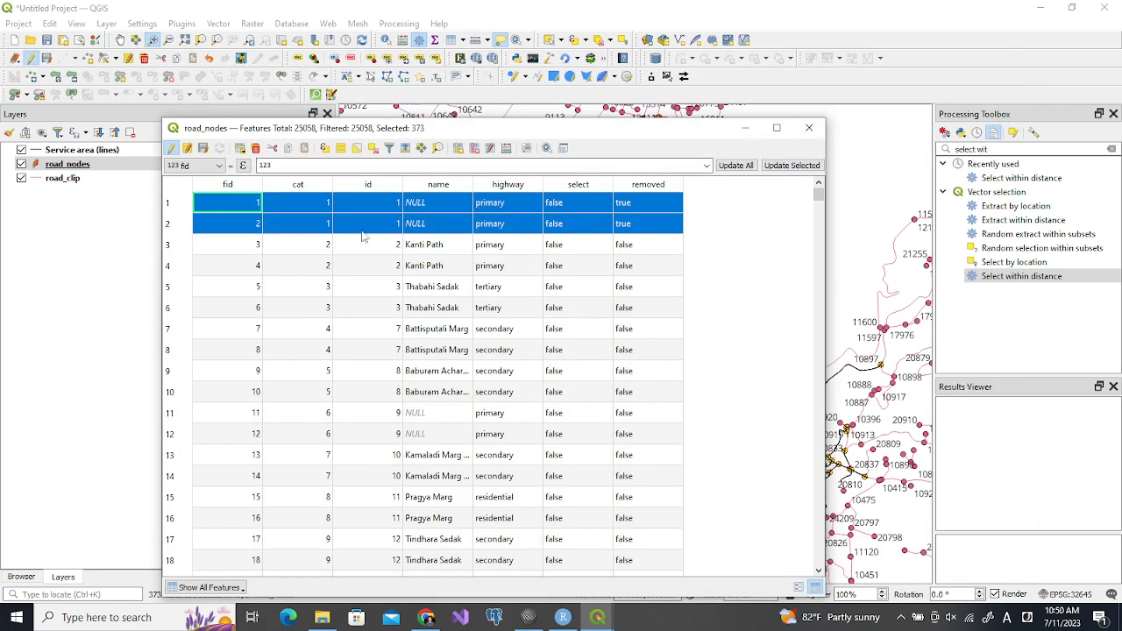
Set the select field of the first road_nodes record (fid 1) to true and close the attribute table
double_click(563, 207)
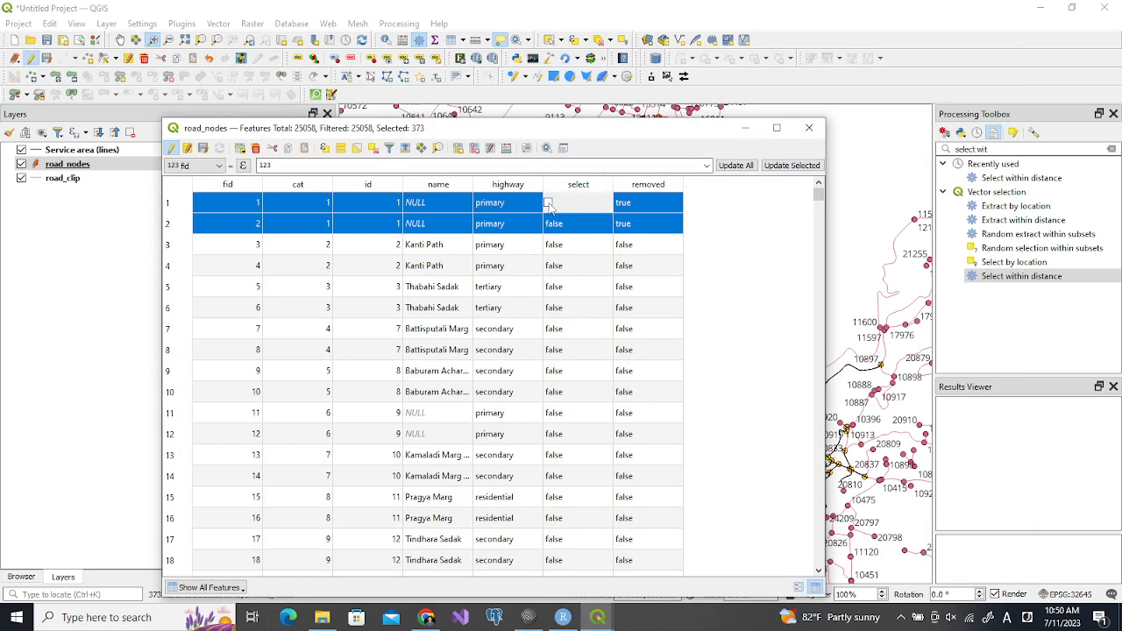
click(549, 207)
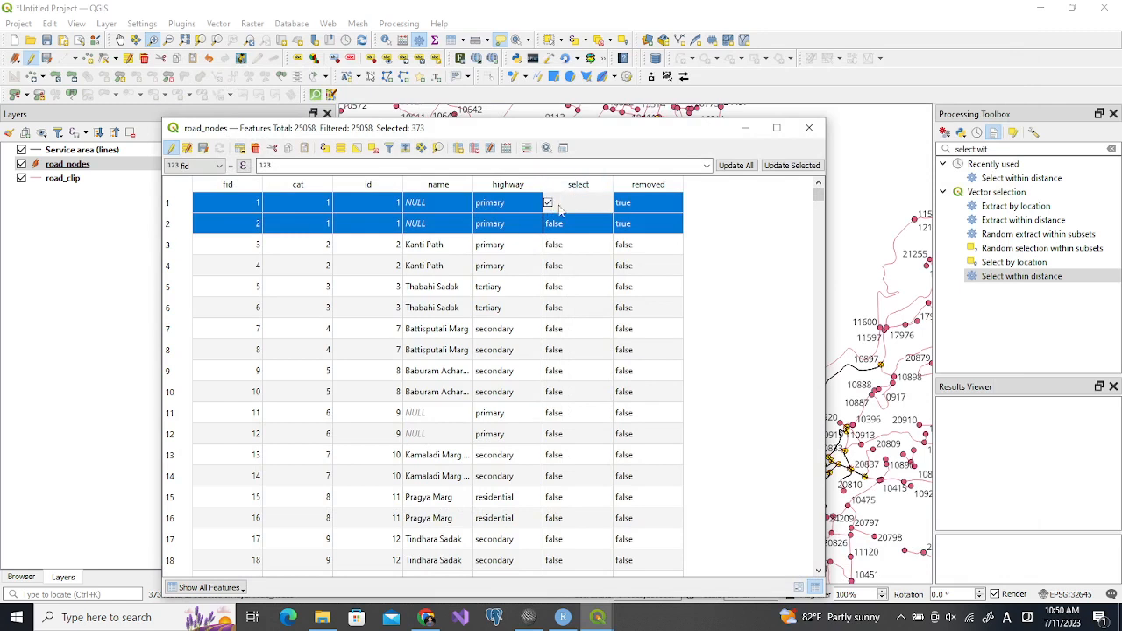
click(741, 234)
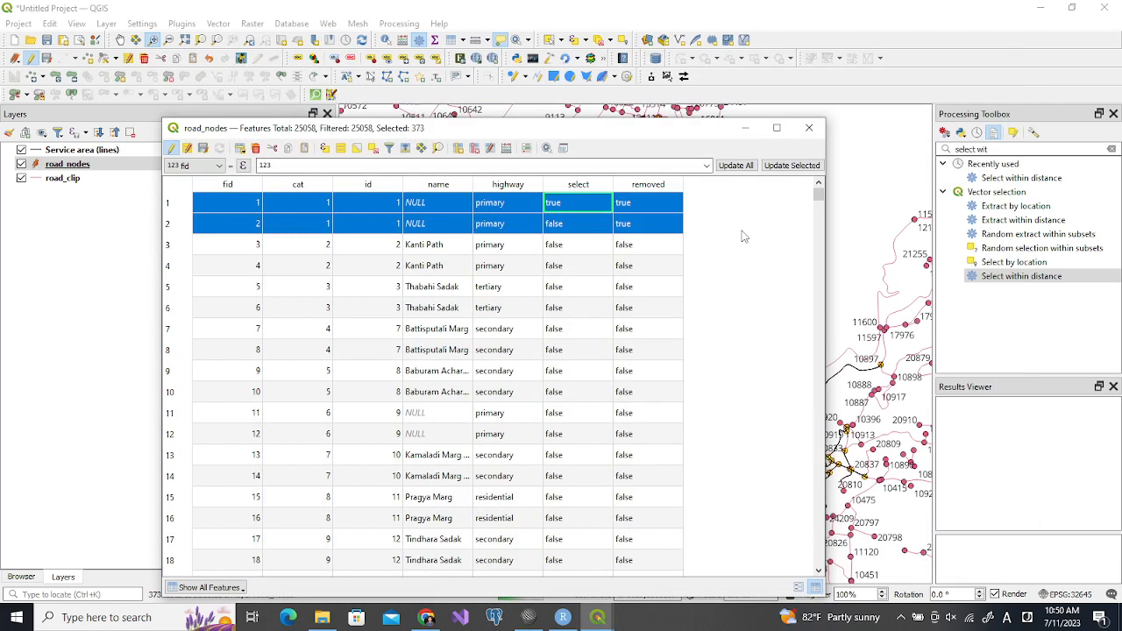
click(808, 130)
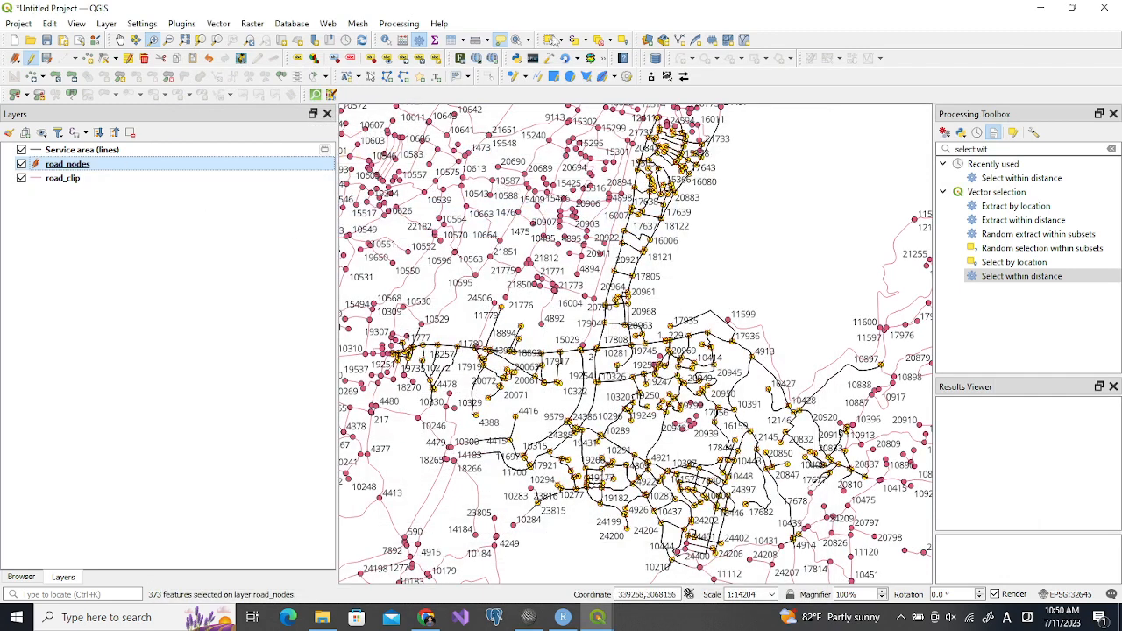
Clear the road_nodes selection, then stop editing the layer and save its attribute changes
click(576, 43)
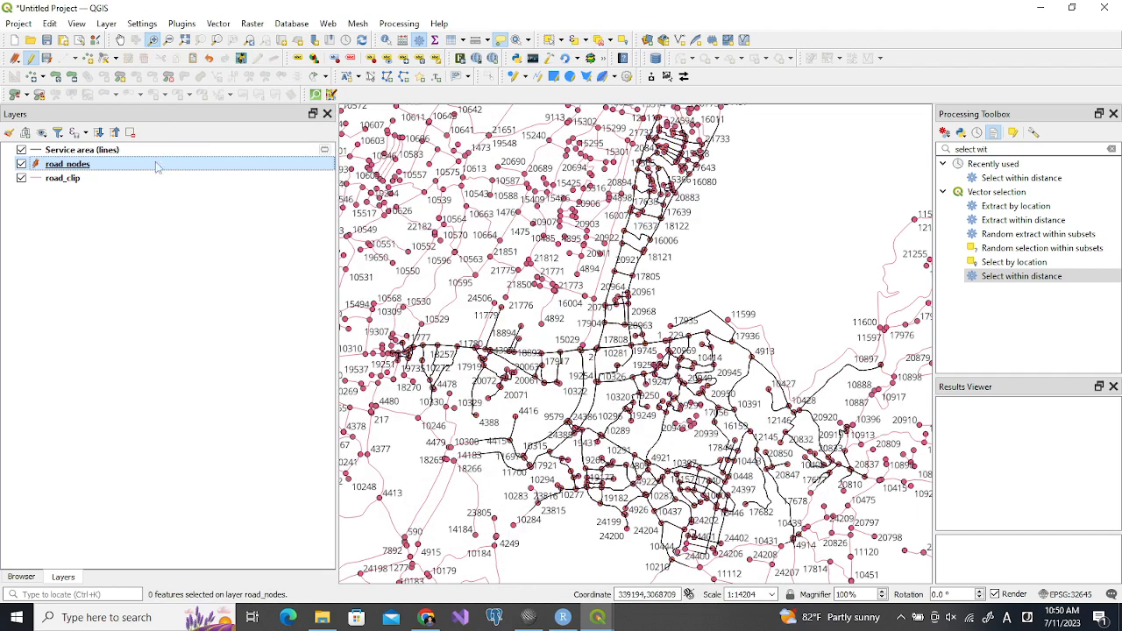
click(451, 41)
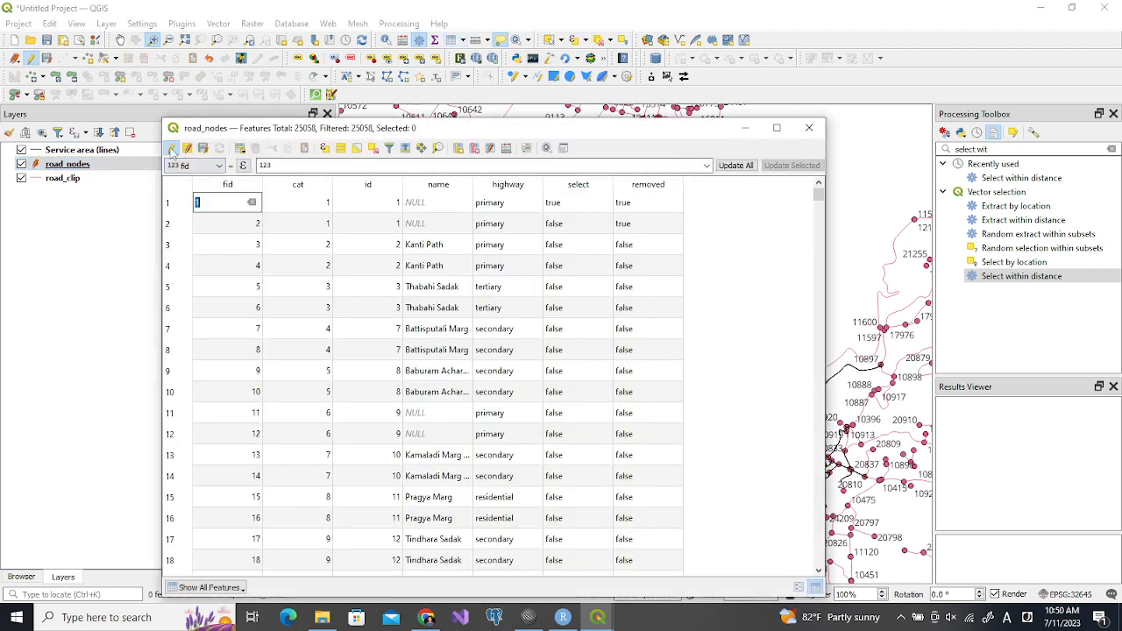
click(171, 148)
click(540, 317)
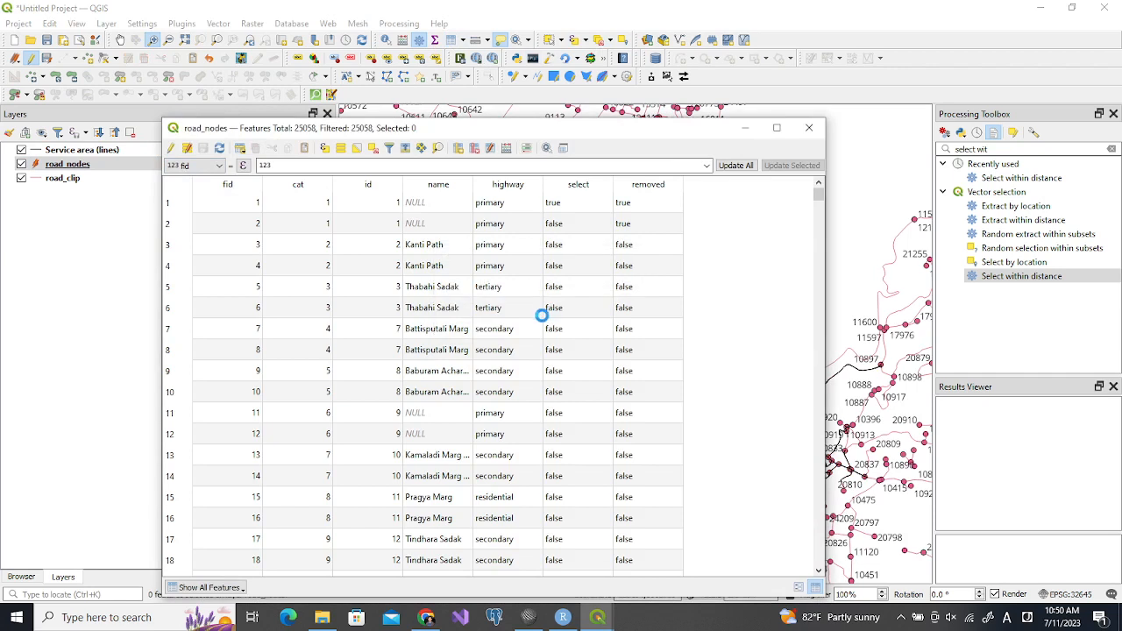
click(809, 127)
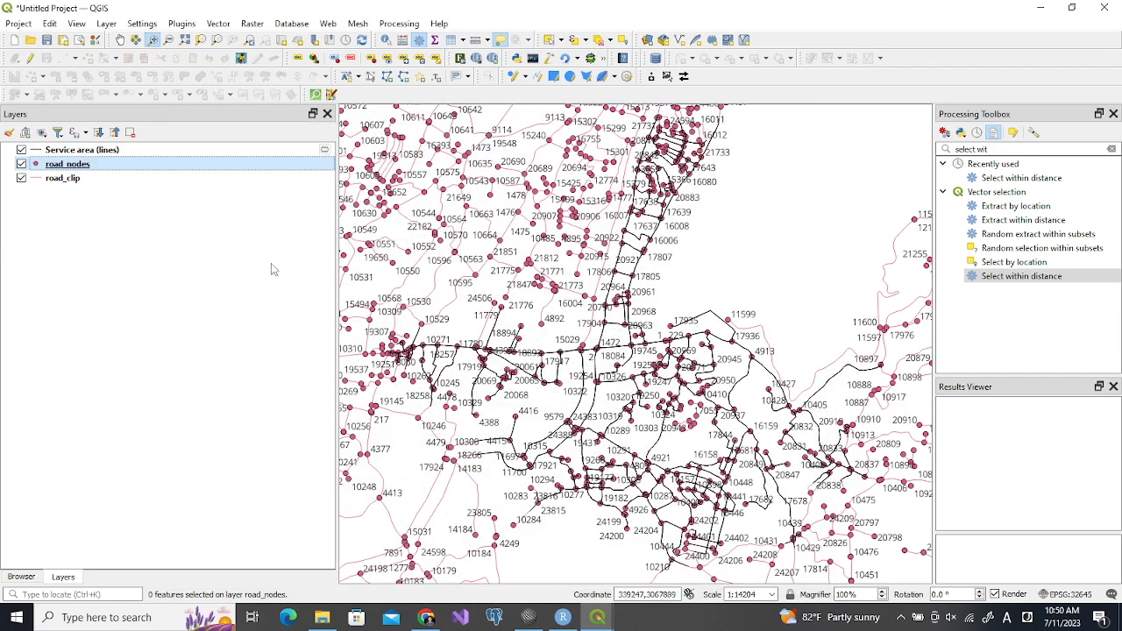
Hide the Service area (lines) layer and switch the road_nodes symbology to rule-based
click(21, 150)
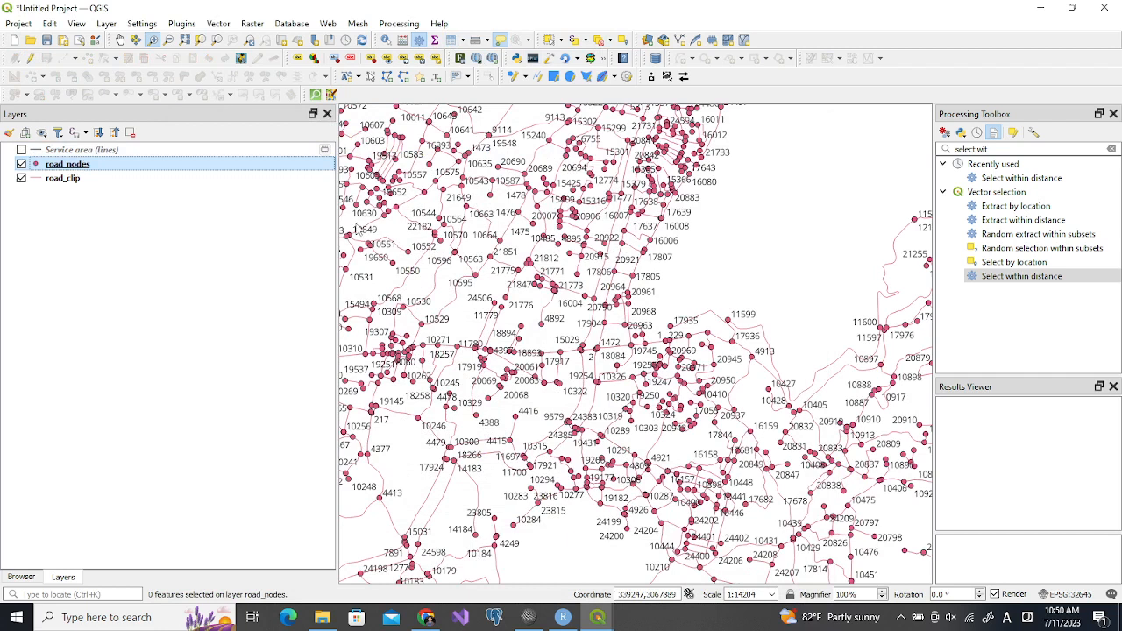
double_click(254, 169)
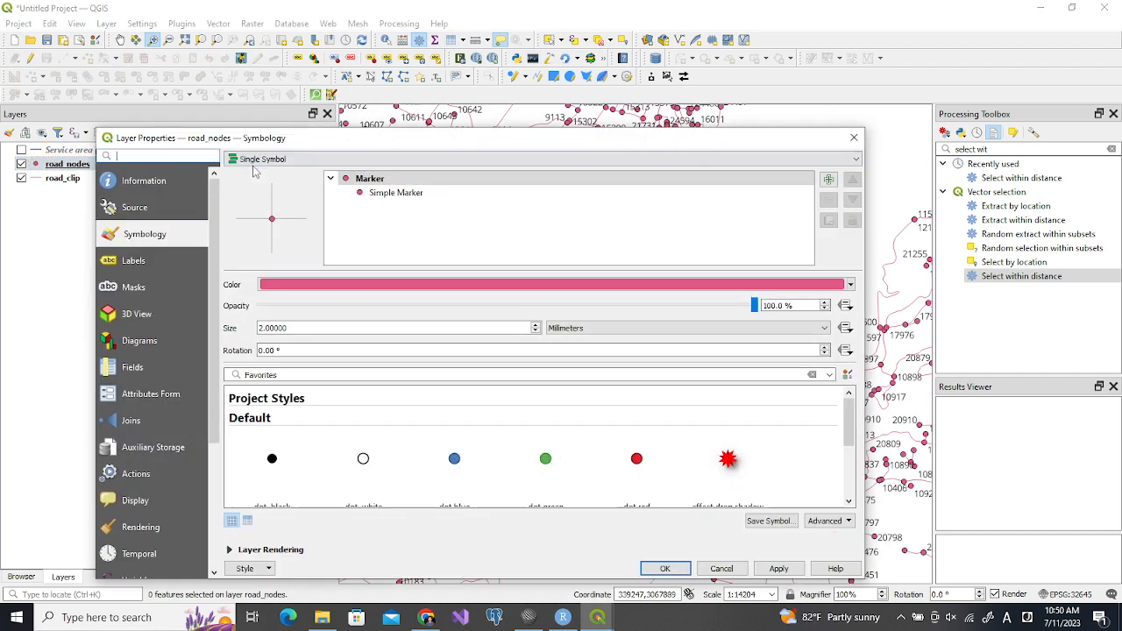
click(385, 194)
click(309, 160)
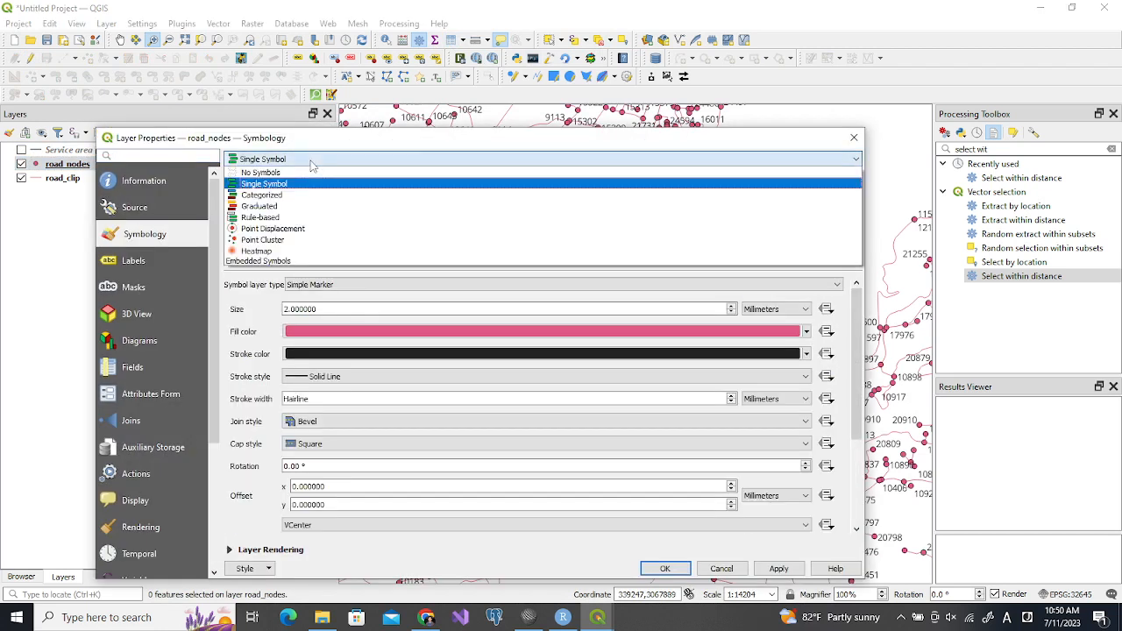
click(274, 216)
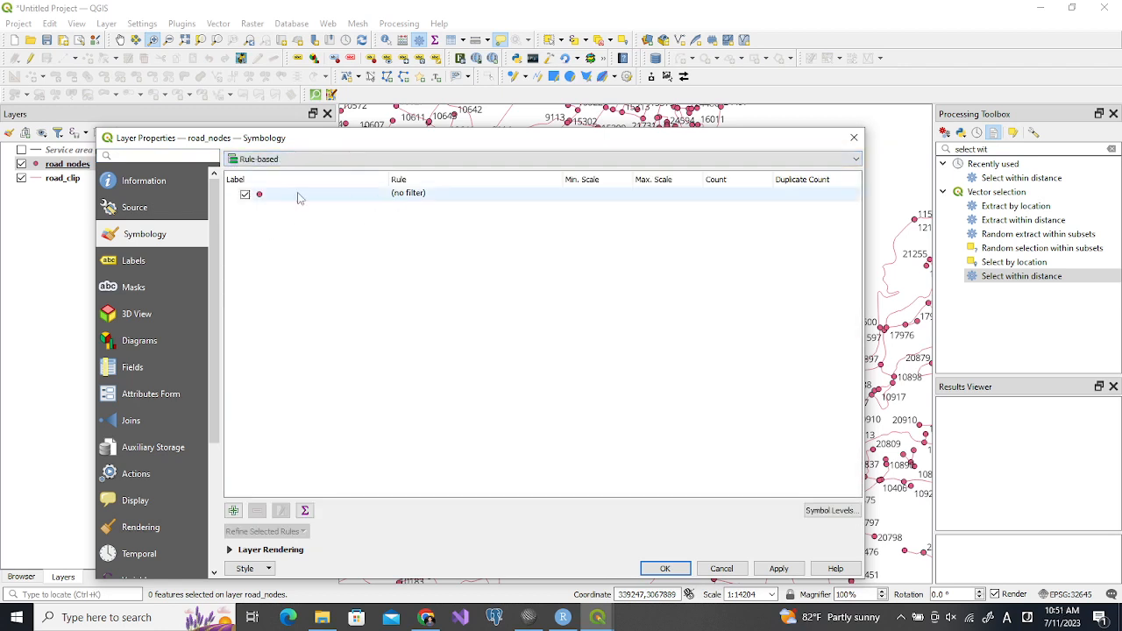
Label the existing road_nodes rule Location of Firefighter and filter it with the expression "select"=true
click(295, 196)
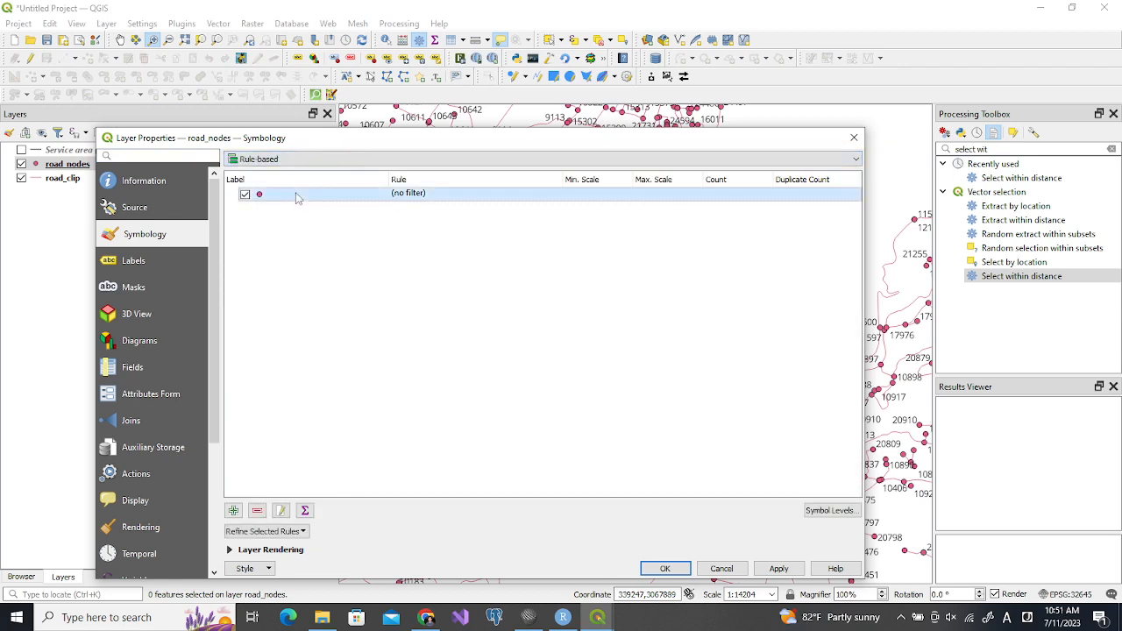
double_click(340, 200)
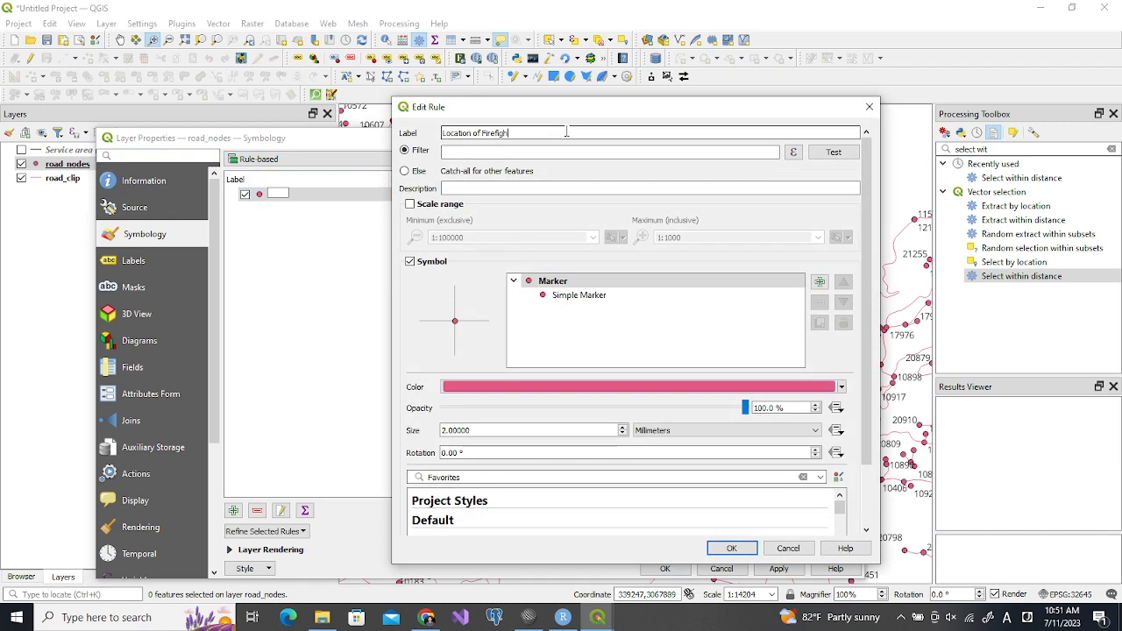
click(793, 153)
text(sel)
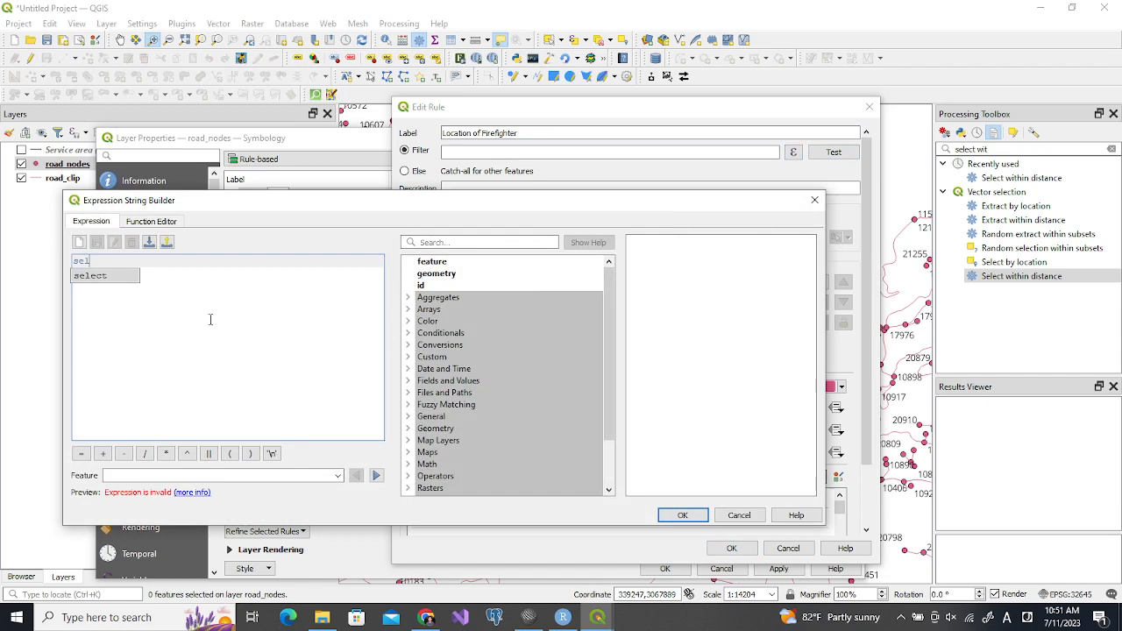
text(ect_)
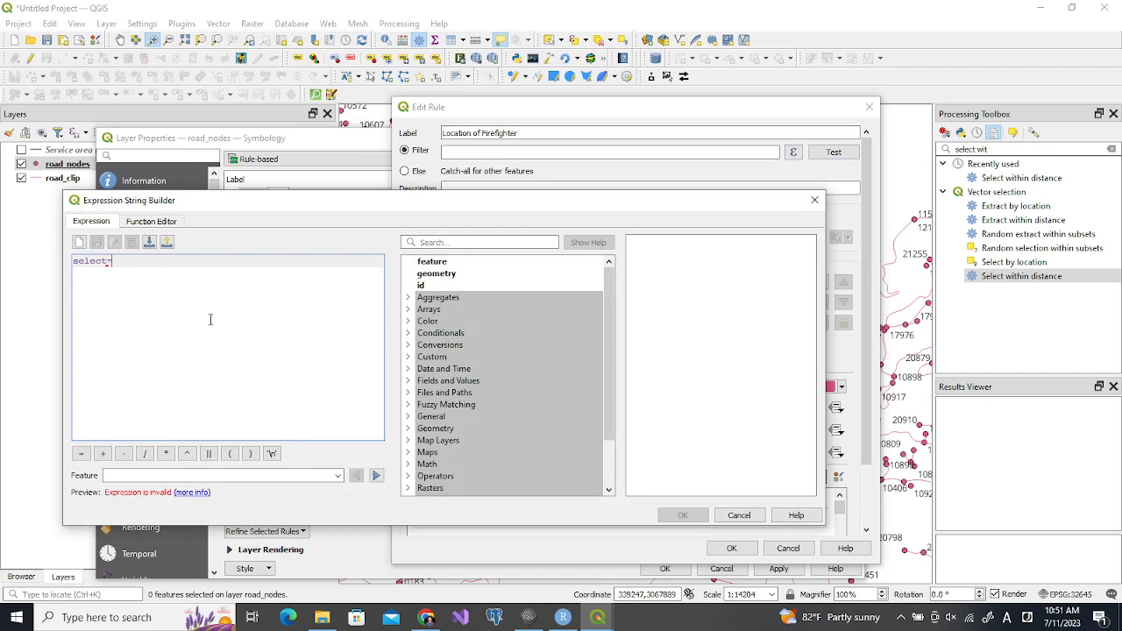
key(Home)
text(")
click(111, 260)
text("=true)
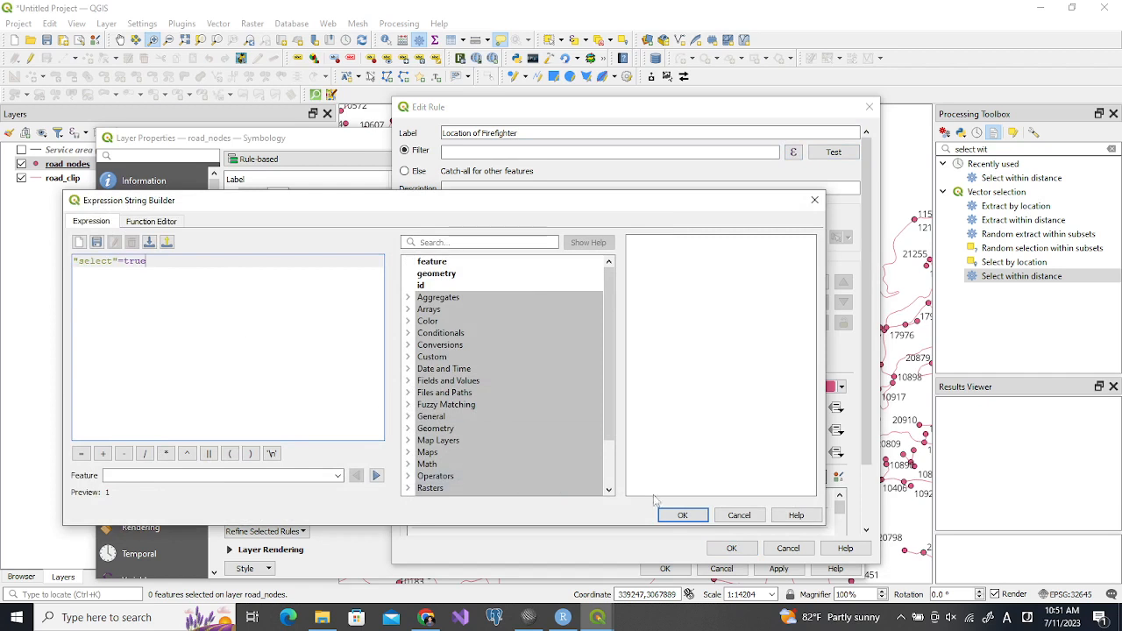
click(670, 516)
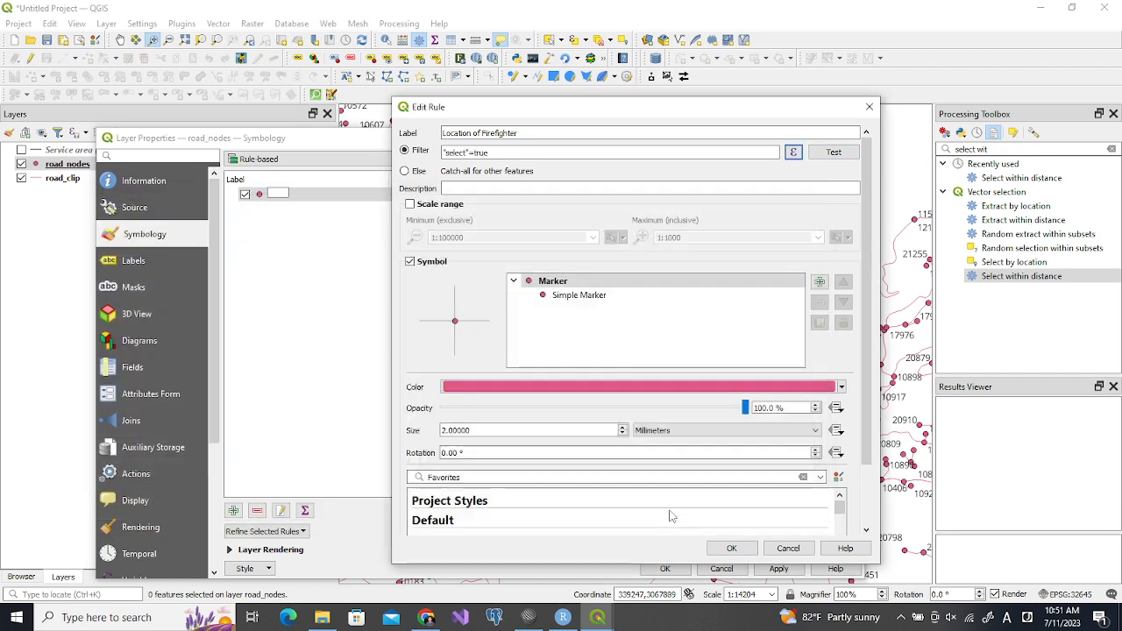
Set the simple marker size of the Location of Firefighter rule to 10 millimeters and accept the rule
click(578, 295)
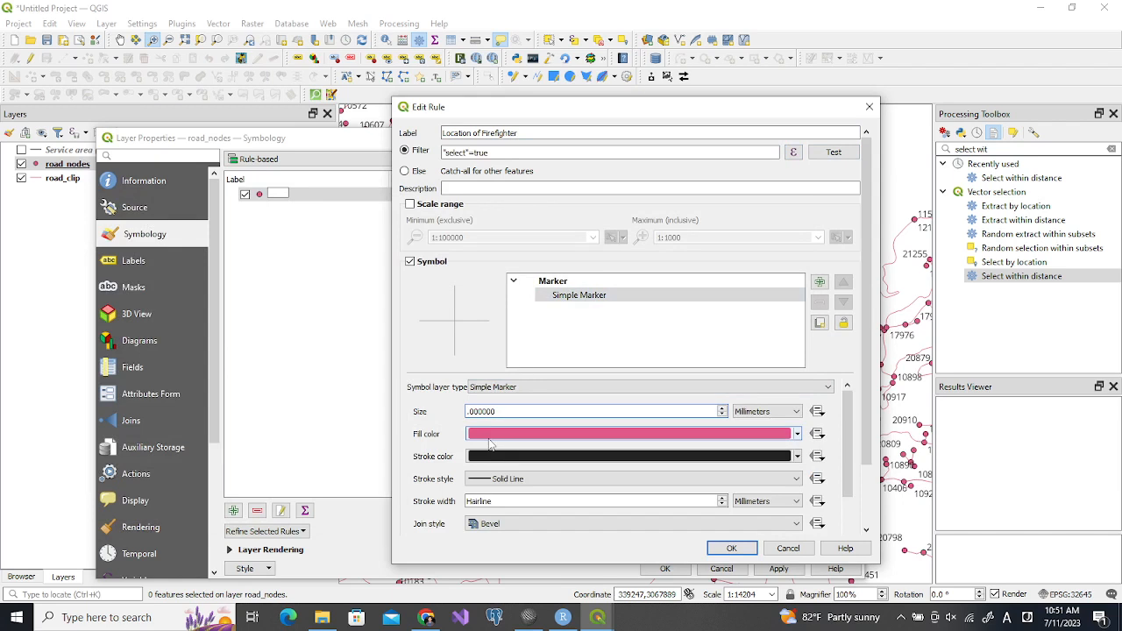
text(10)
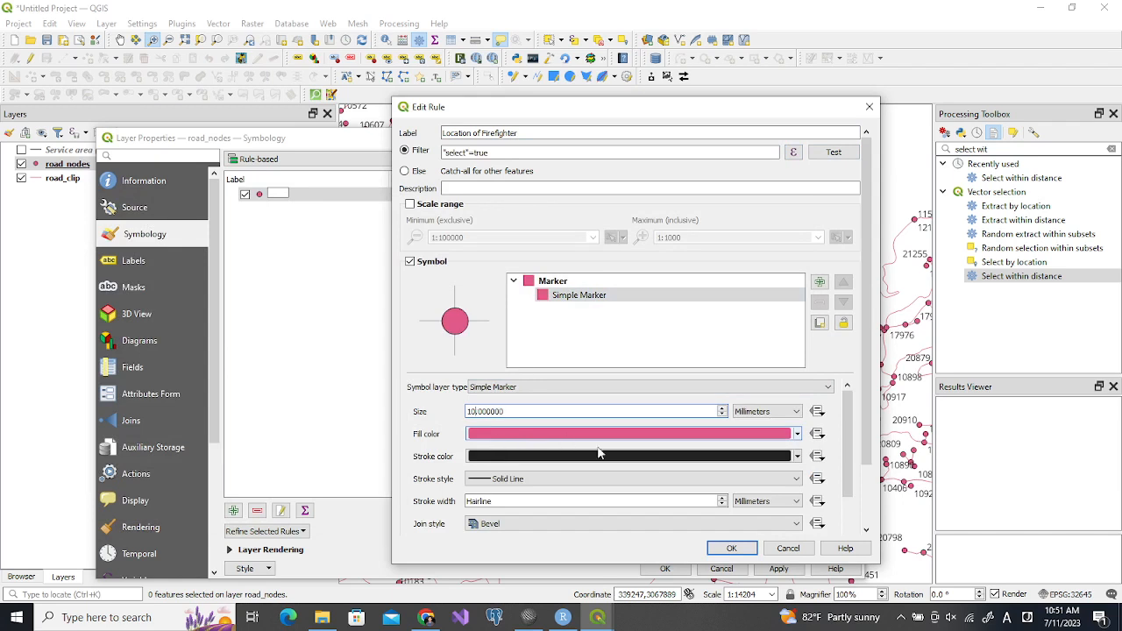
click(729, 548)
click(491, 285)
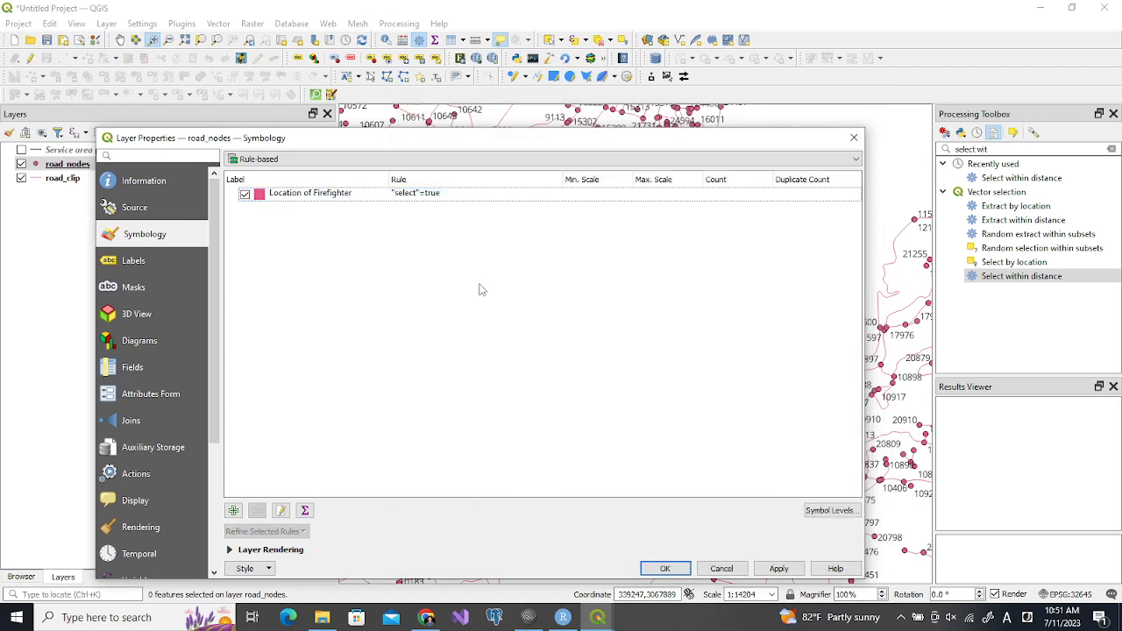
Add a second rule labelled Removed with the filter expression removed=true
click(233, 510)
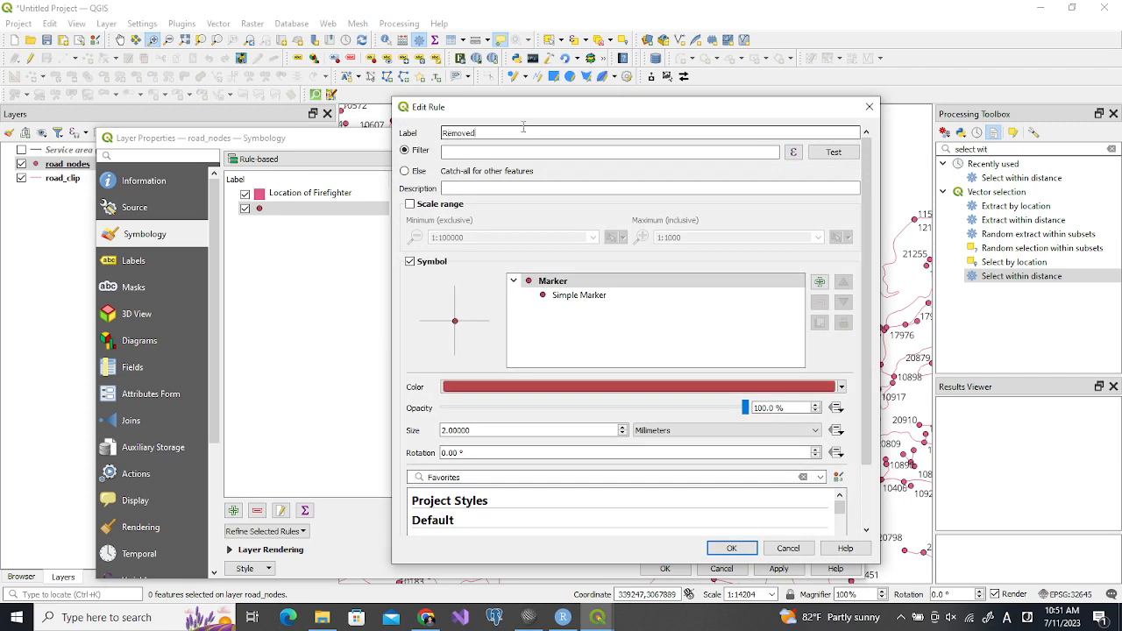
text(Removed)
click(511, 154)
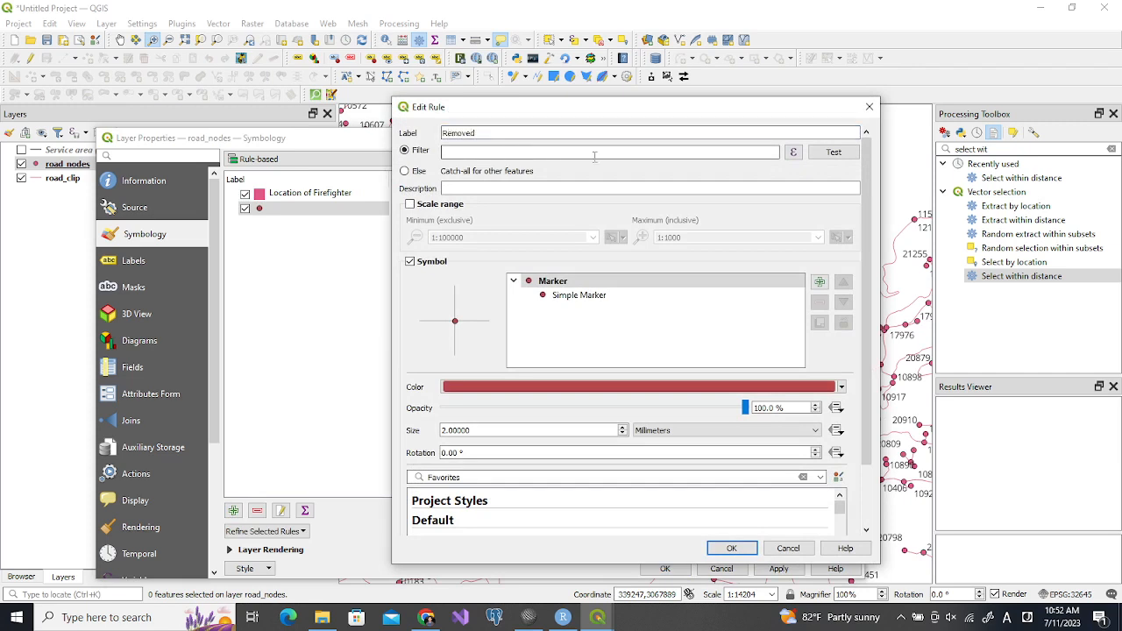
click(793, 156)
click(792, 152)
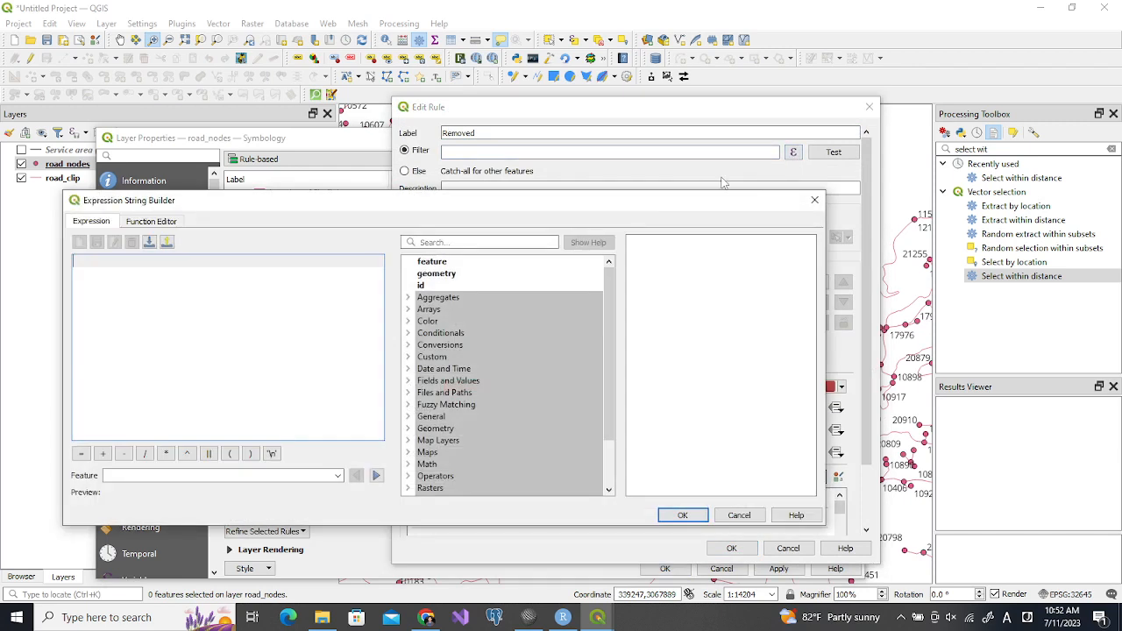
text(rem)
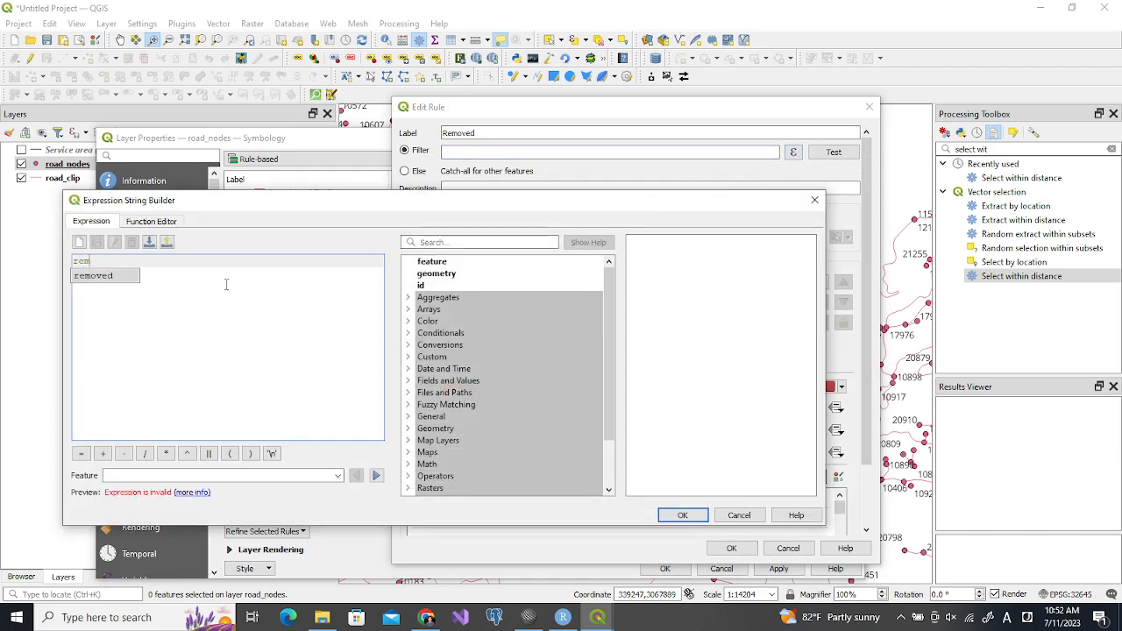
text(oved=fa)
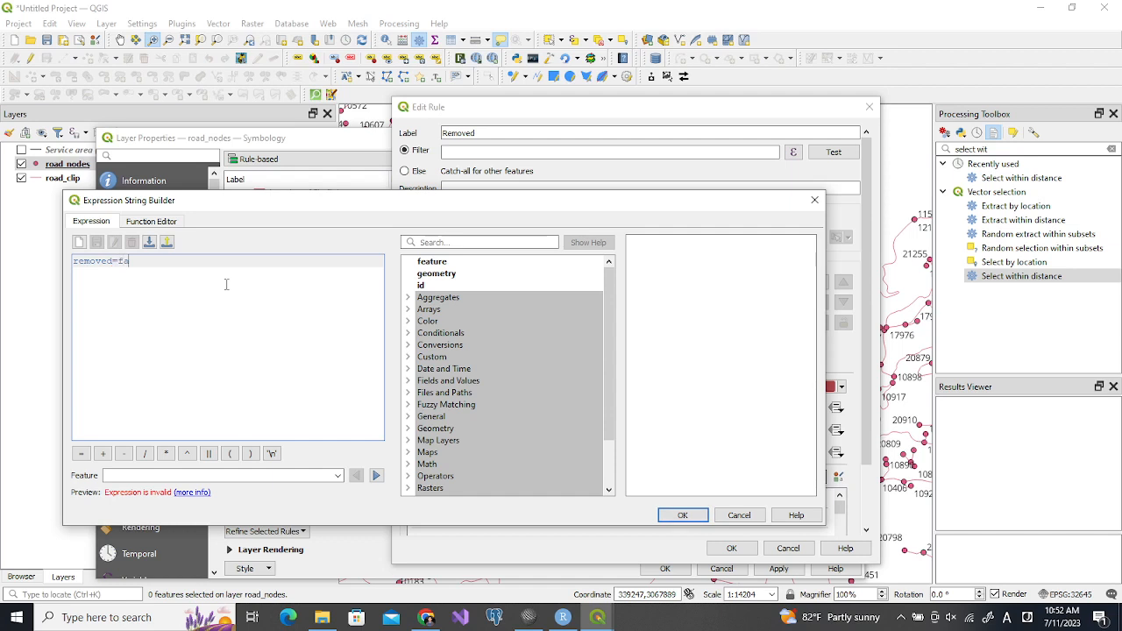
key(BackSpace)
key(BackSpace)
text(true)
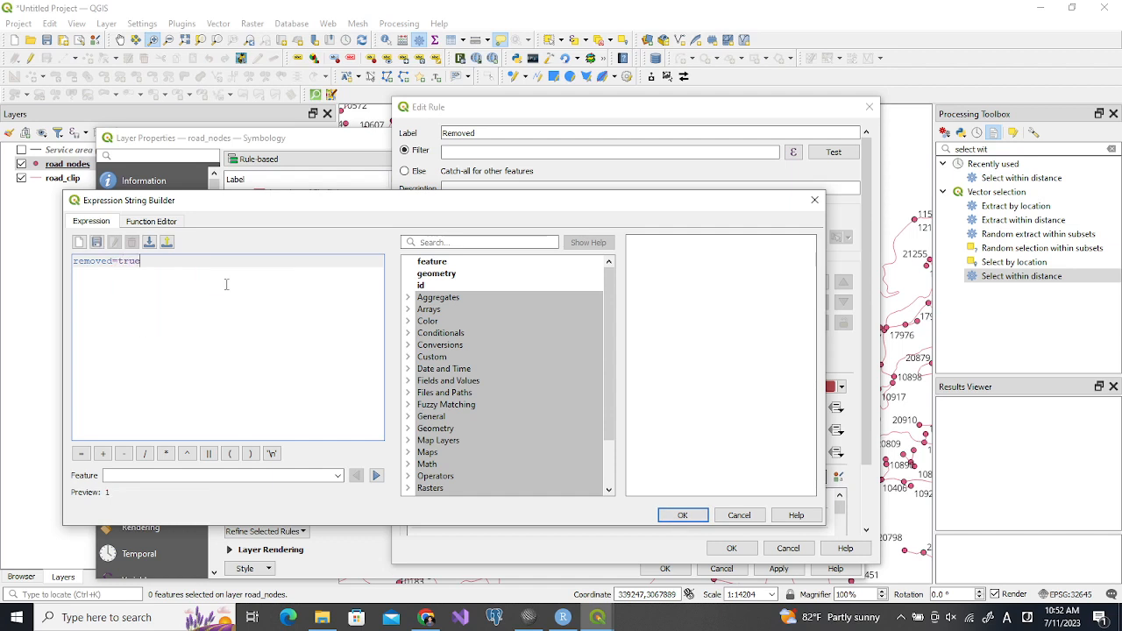
click(675, 515)
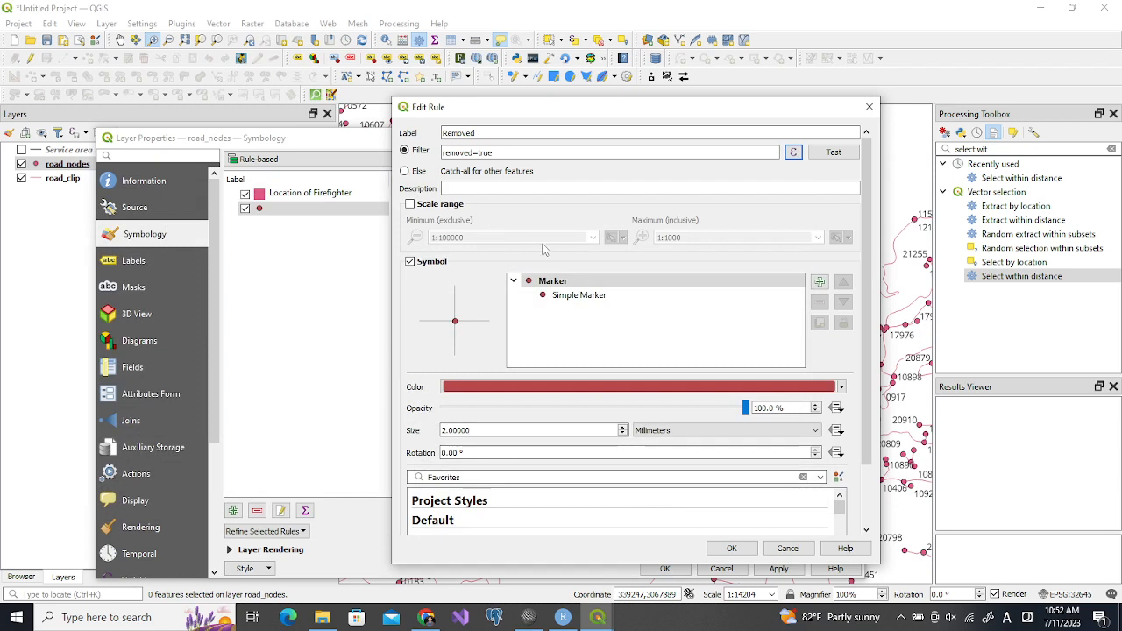
Apply the topo hospital preset symbol to the marker of the Removed rule
click(574, 296)
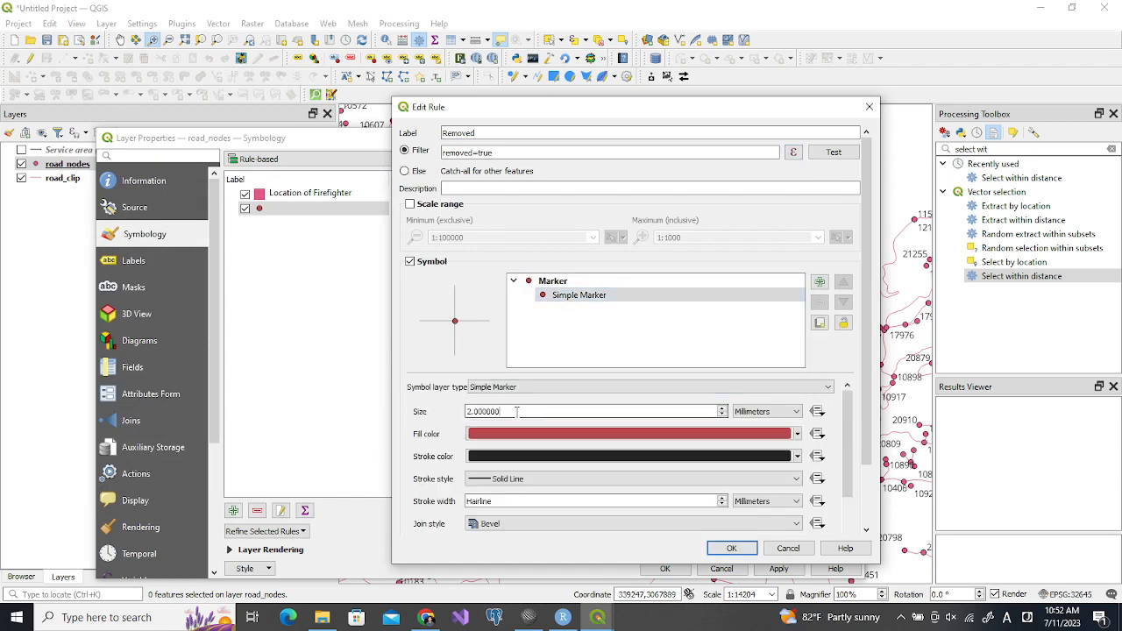
scroll(868, 386, down, 1)
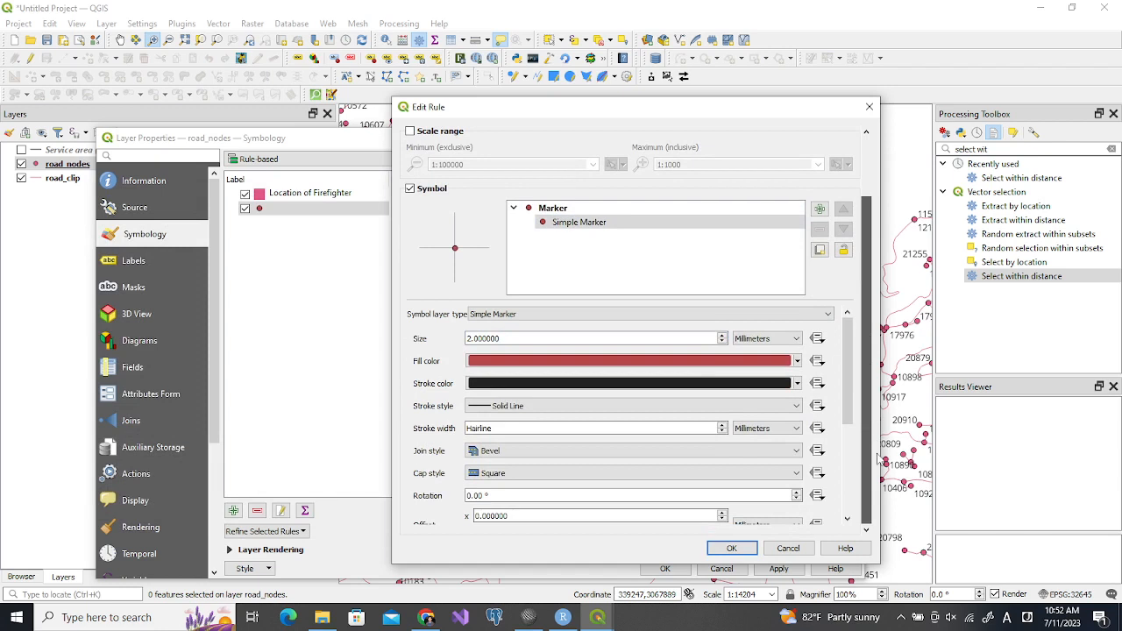
click(563, 212)
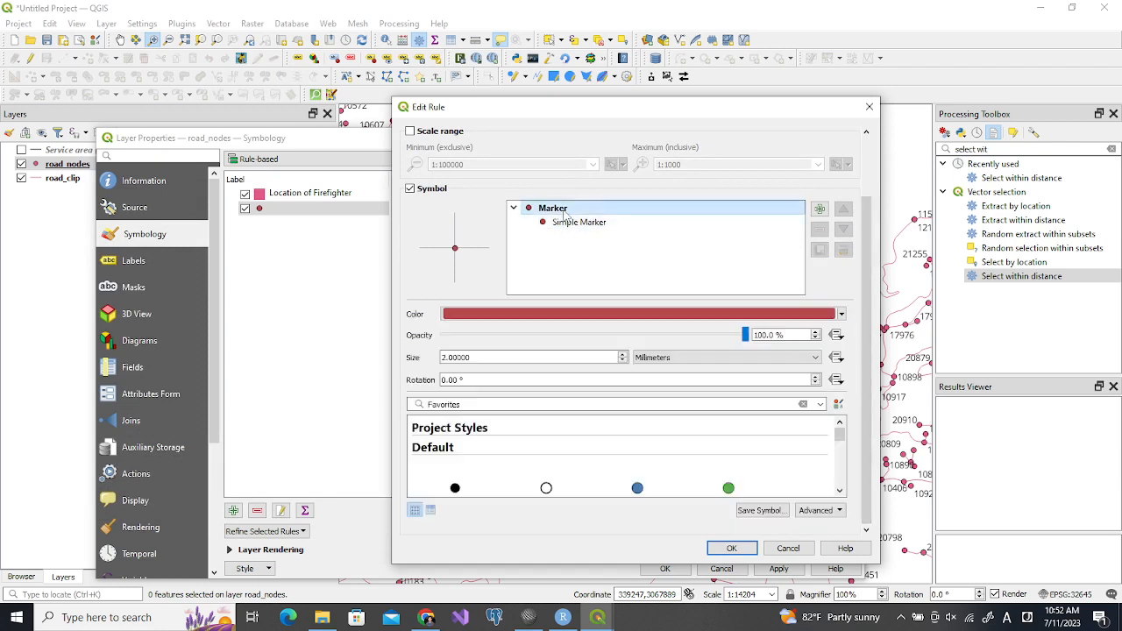
click(839, 460)
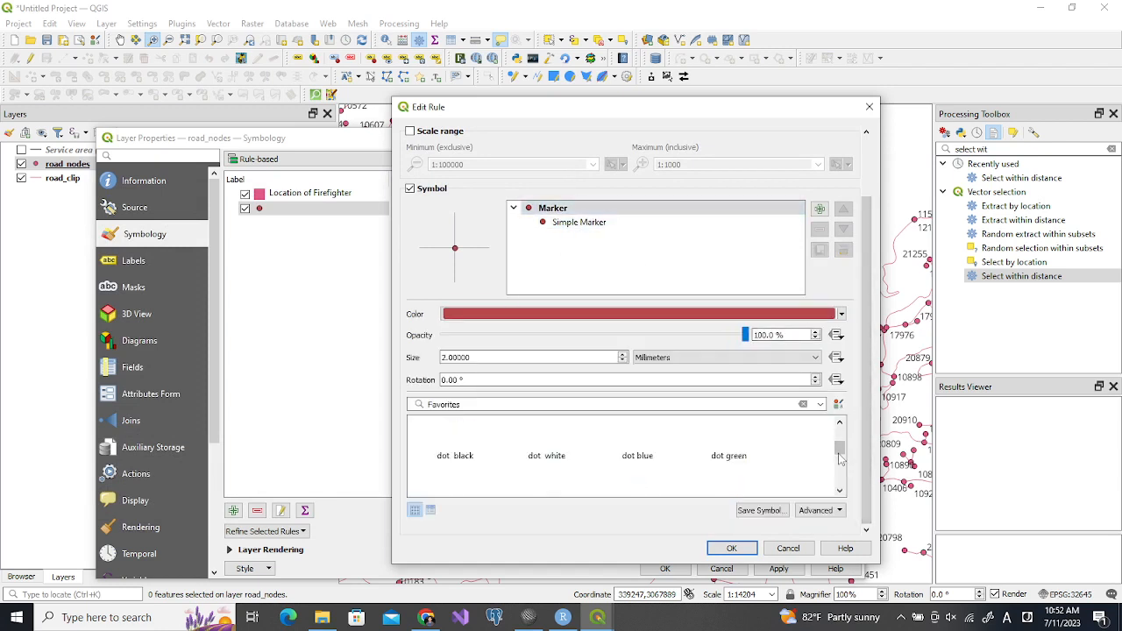
click(840, 468)
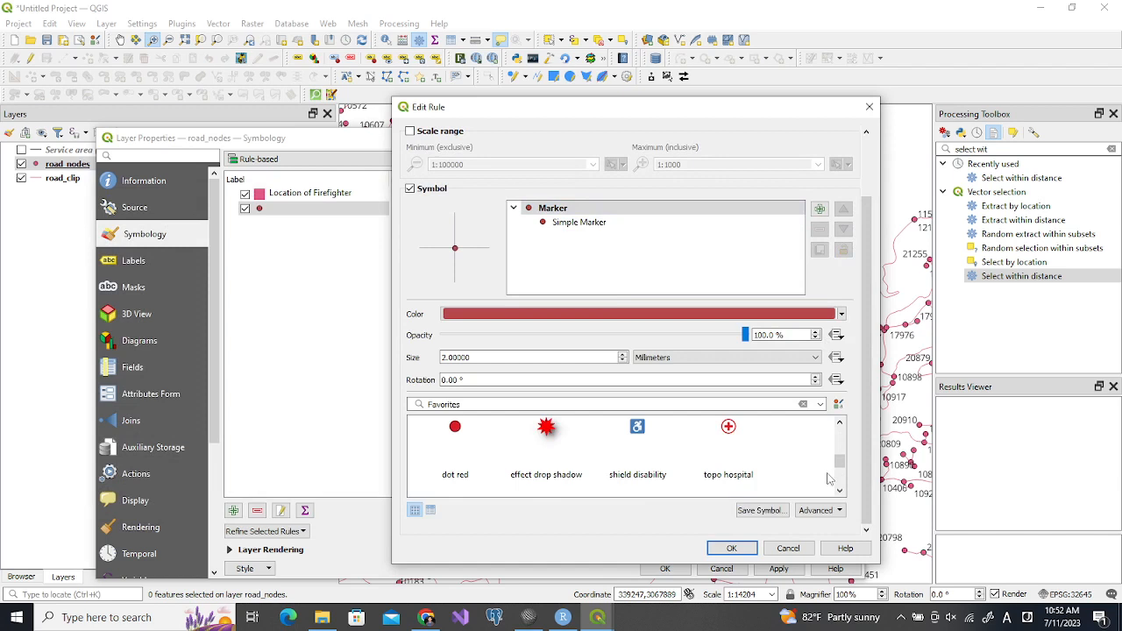
click(843, 475)
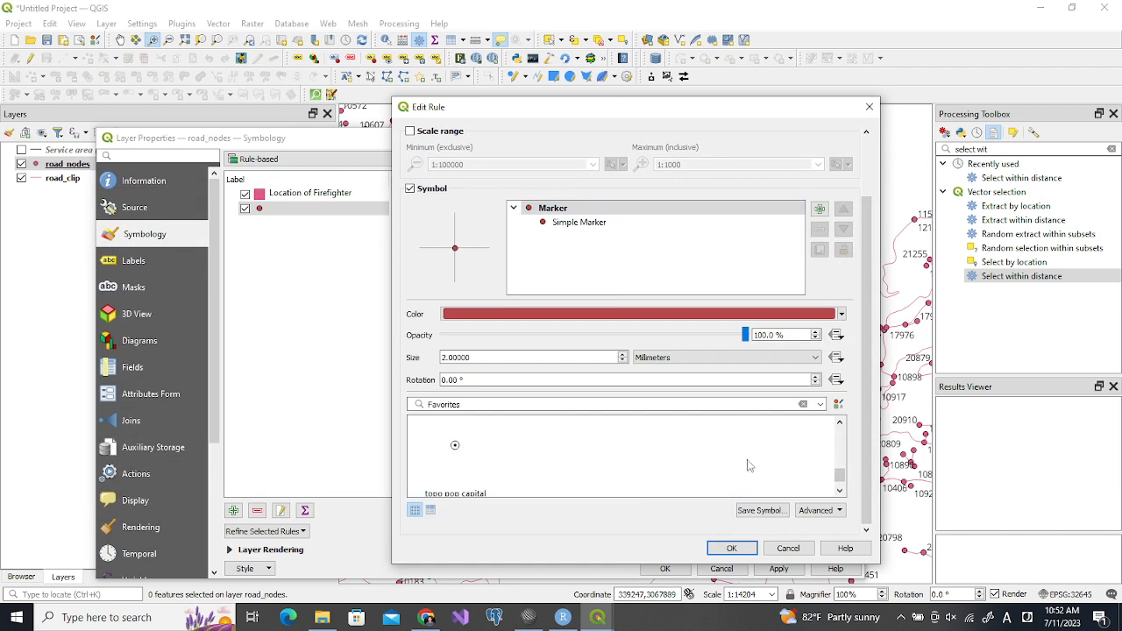
click(843, 452)
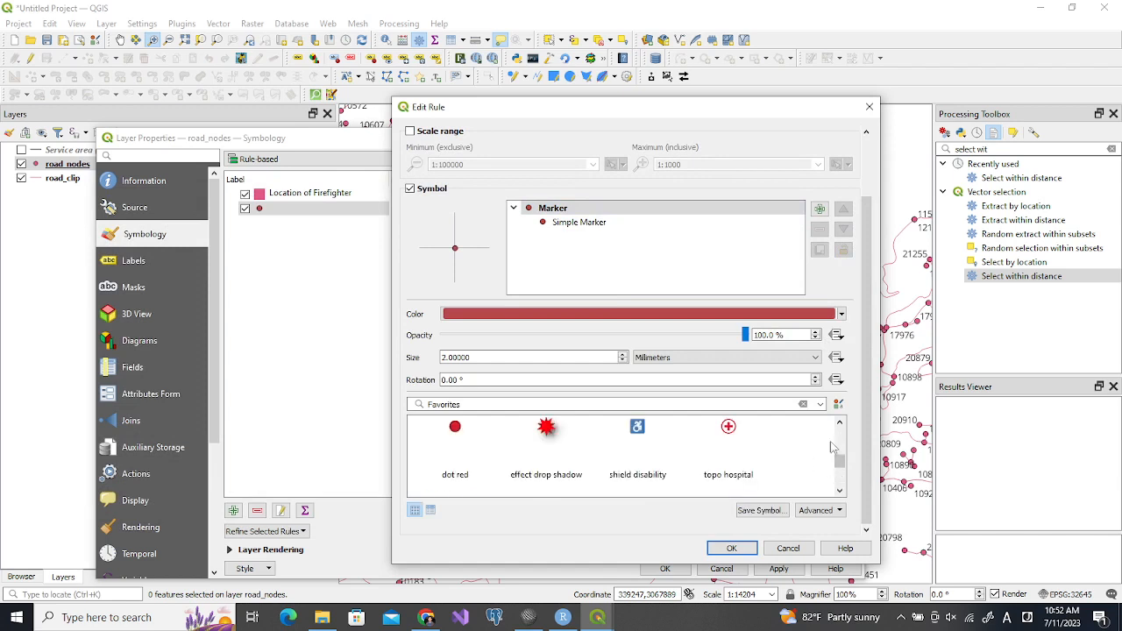
click(728, 433)
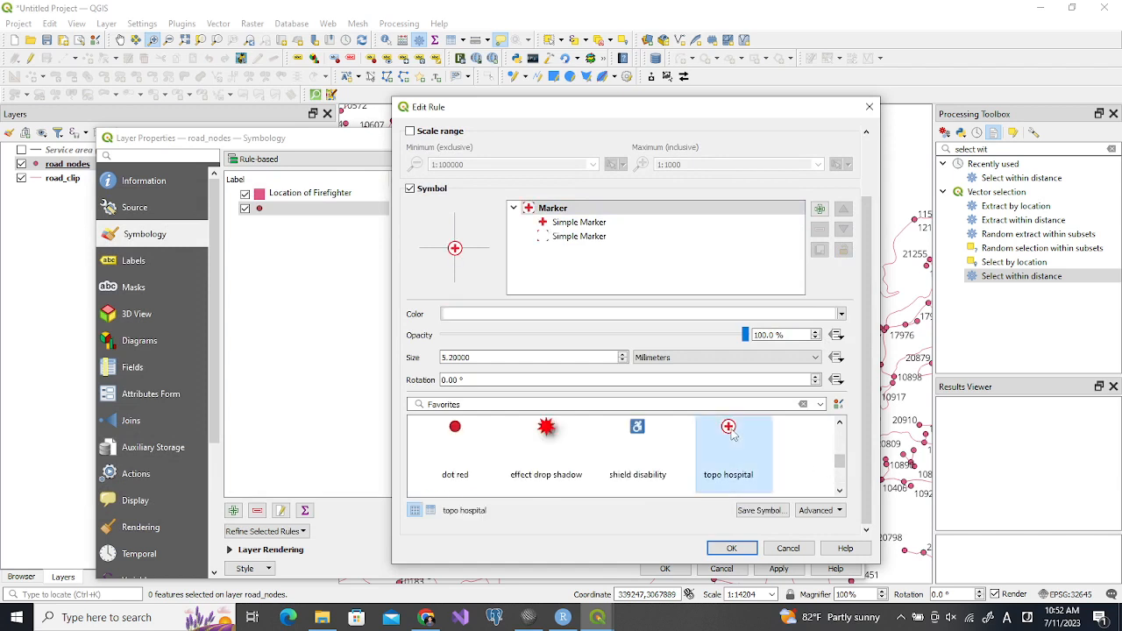
Remove the lower simple marker layer from the Removed rule's symbol and set the remaining cross marker's fill color to #a3a3a3
click(577, 237)
click(818, 229)
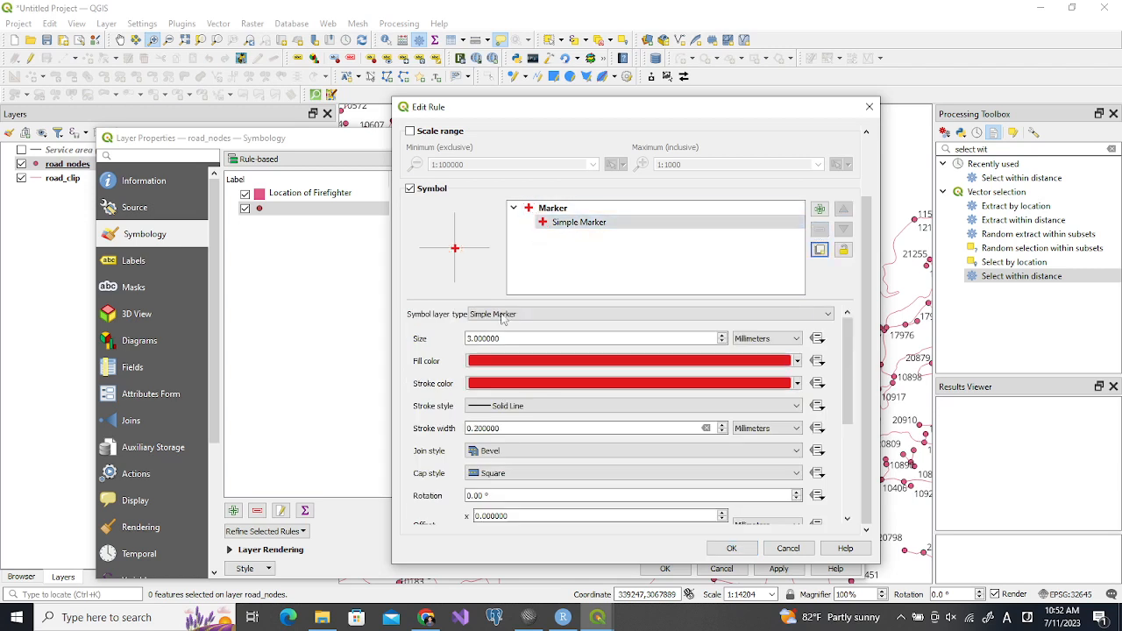
click(545, 362)
click(590, 282)
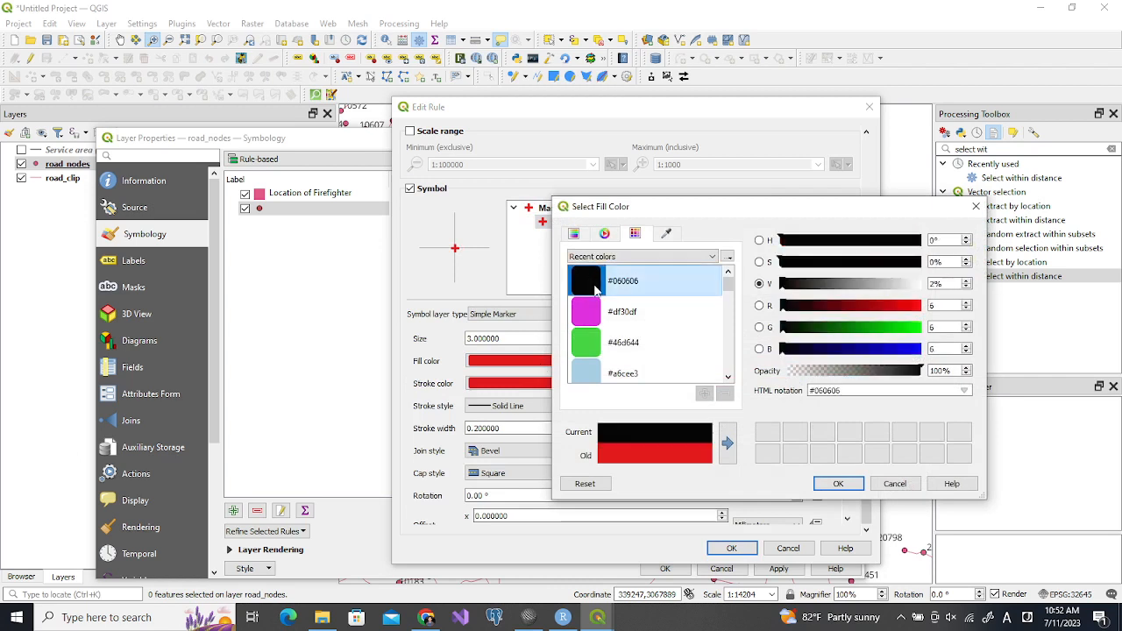
click(868, 283)
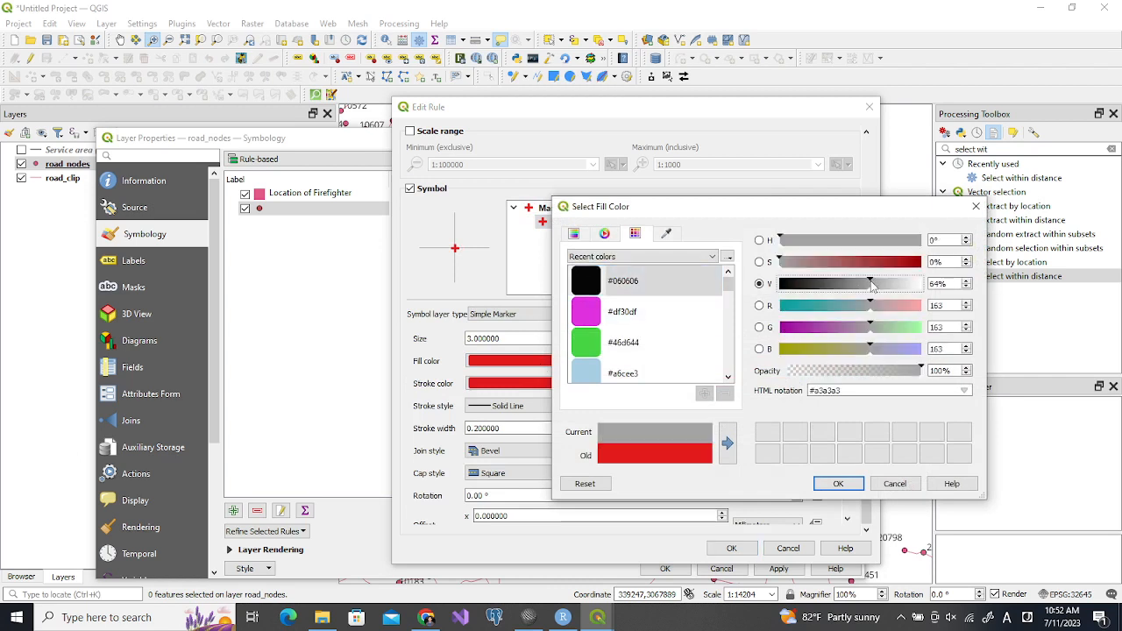
click(838, 483)
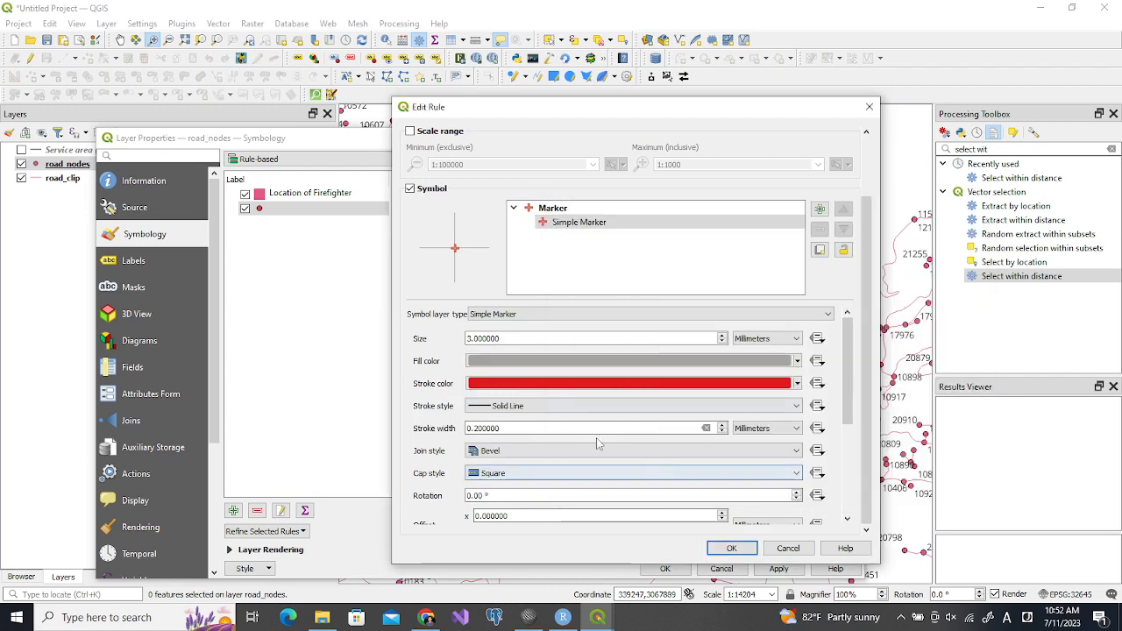
Set the cross marker's stroke color to #a3a3a3 and its size to 0.5 millimeters, and accept the Removed rule
click(506, 386)
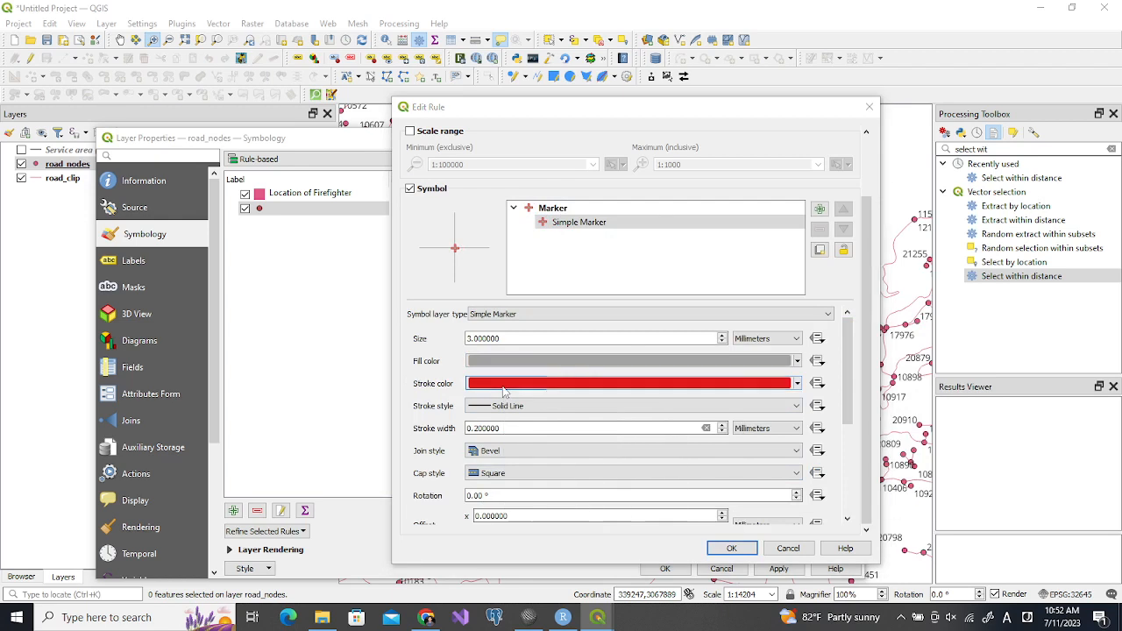
click(627, 280)
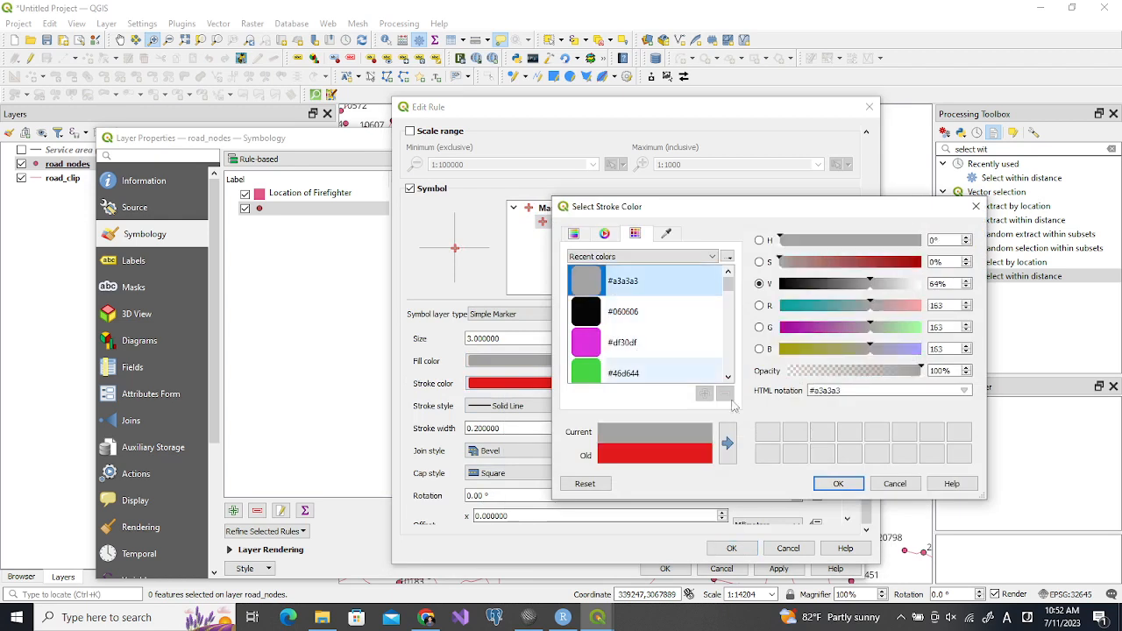
click(833, 483)
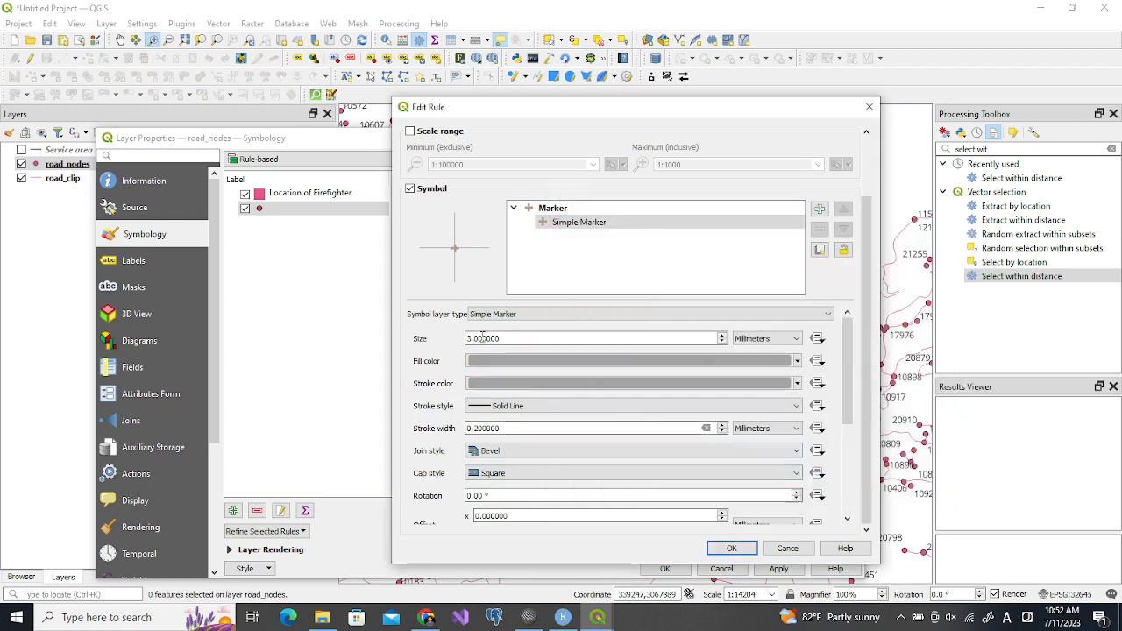
drag(508, 338, 466, 339)
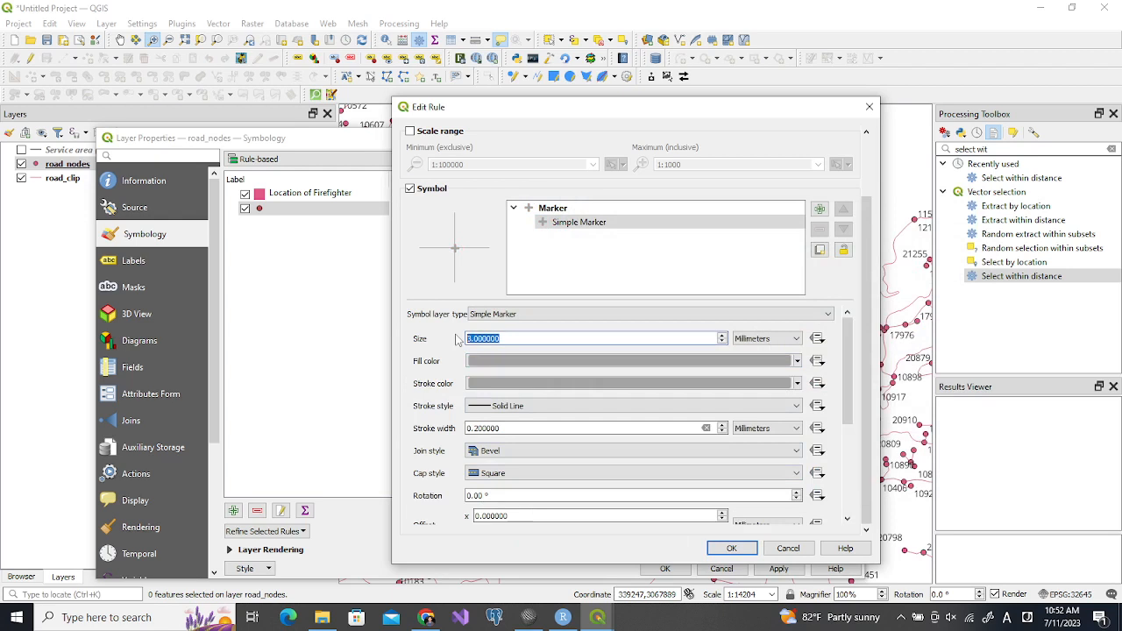
text(0.5)
click(740, 550)
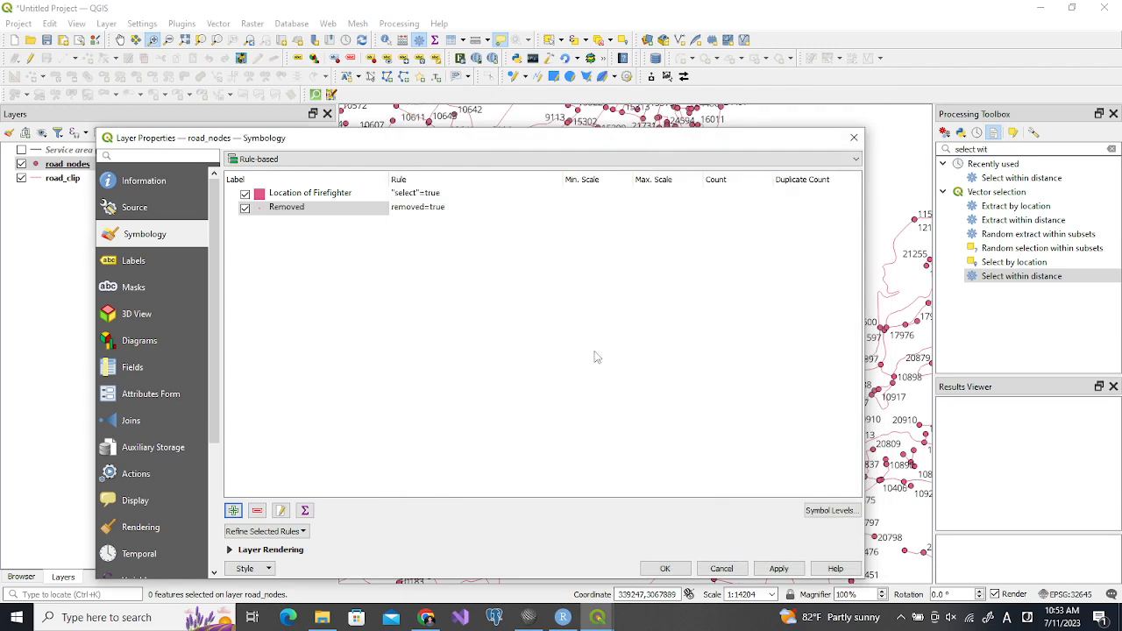
Add a third rule labelled Others as the Else catch-all for other features, and apply the road_nodes symbology
click(233, 511)
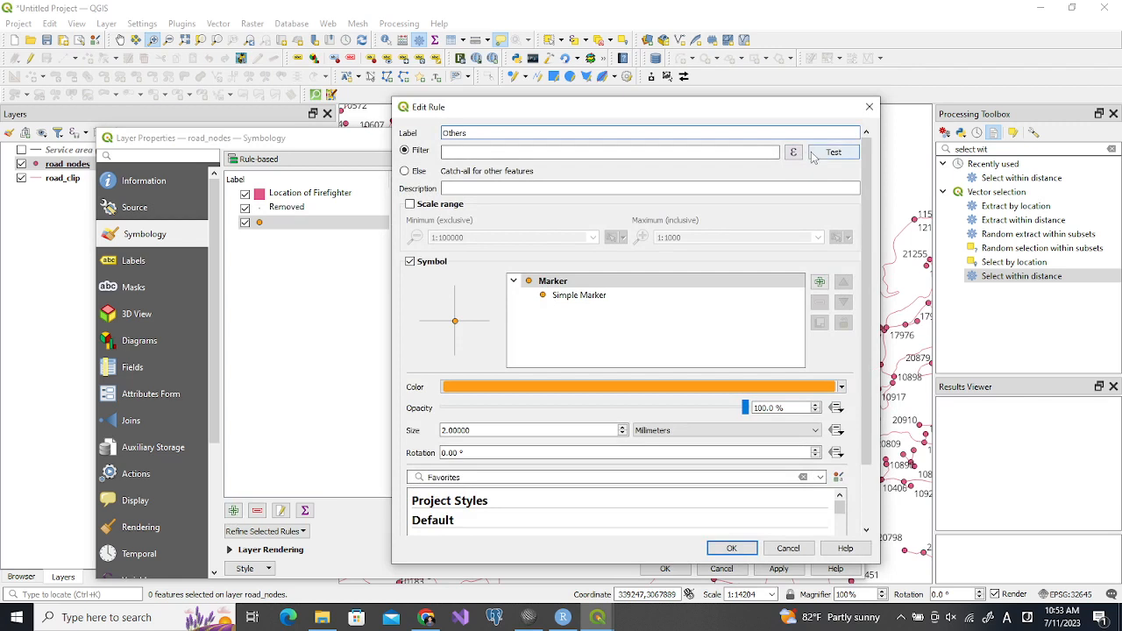
click(404, 171)
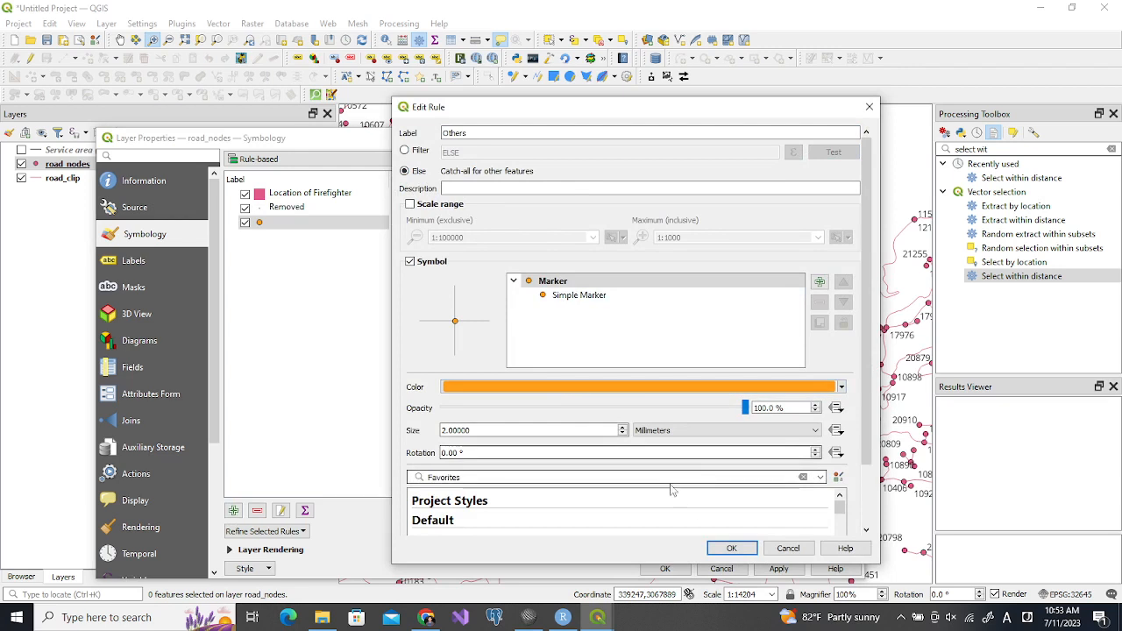
click(713, 548)
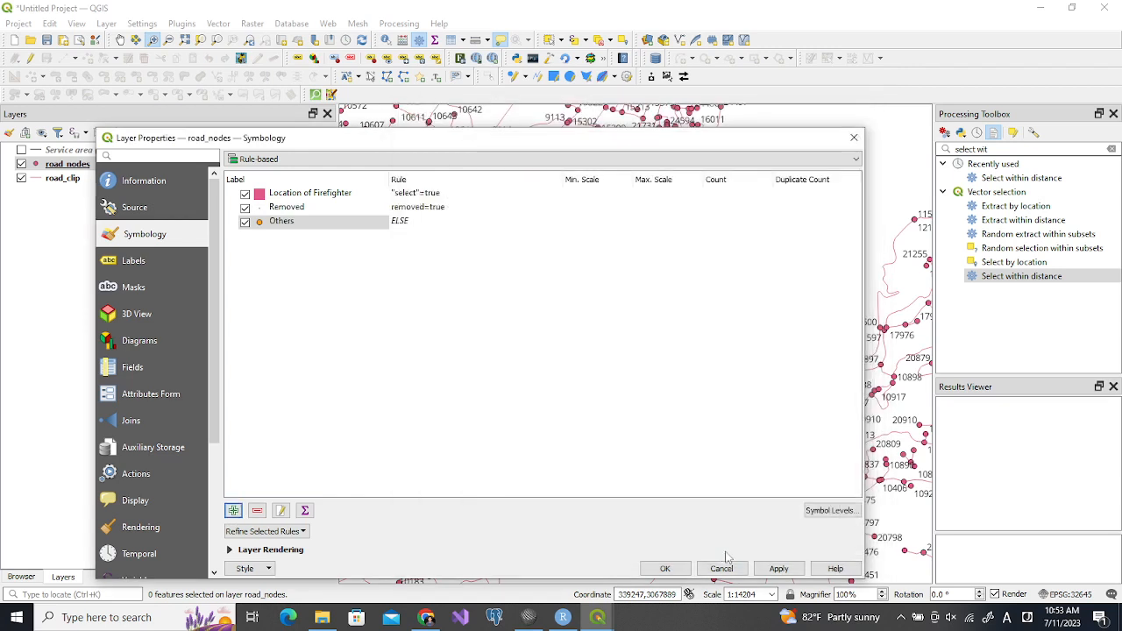
click(779, 568)
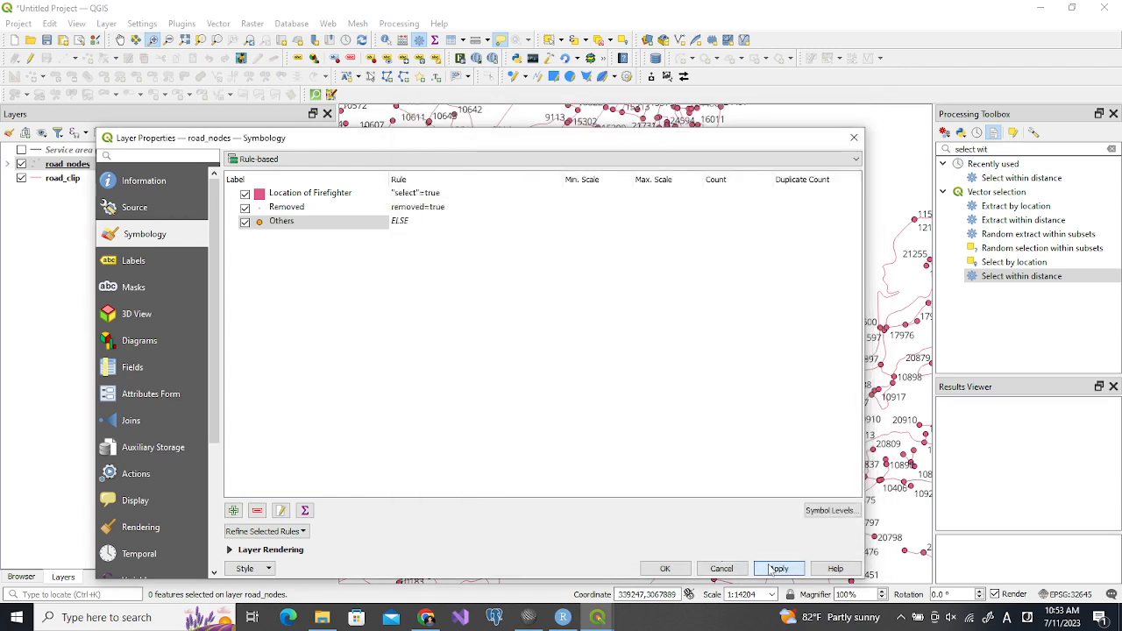
click(665, 568)
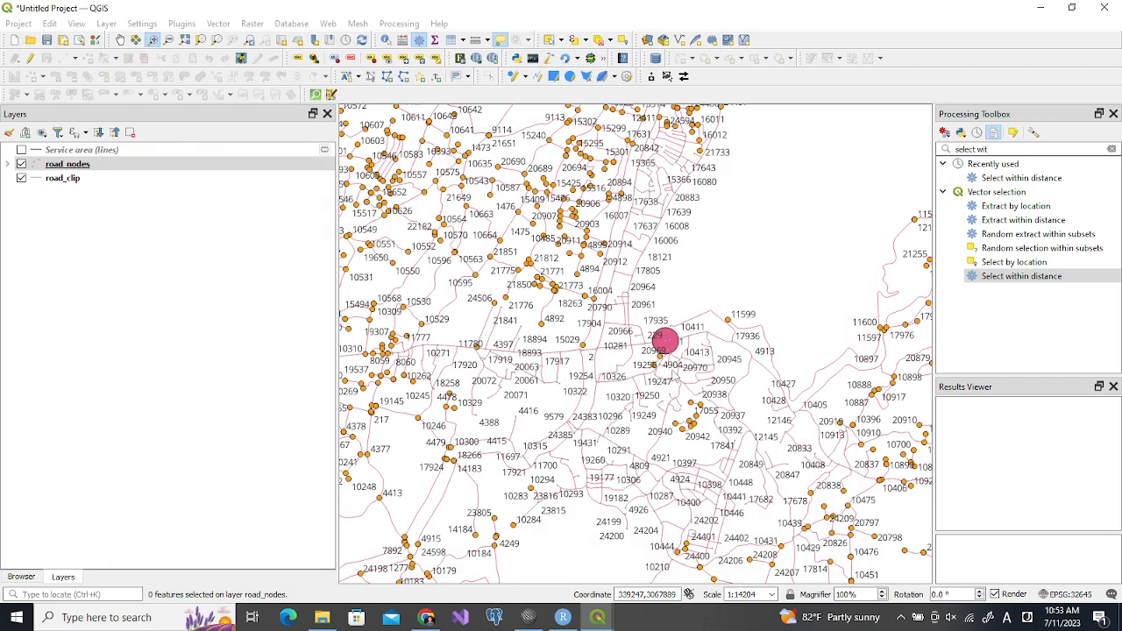
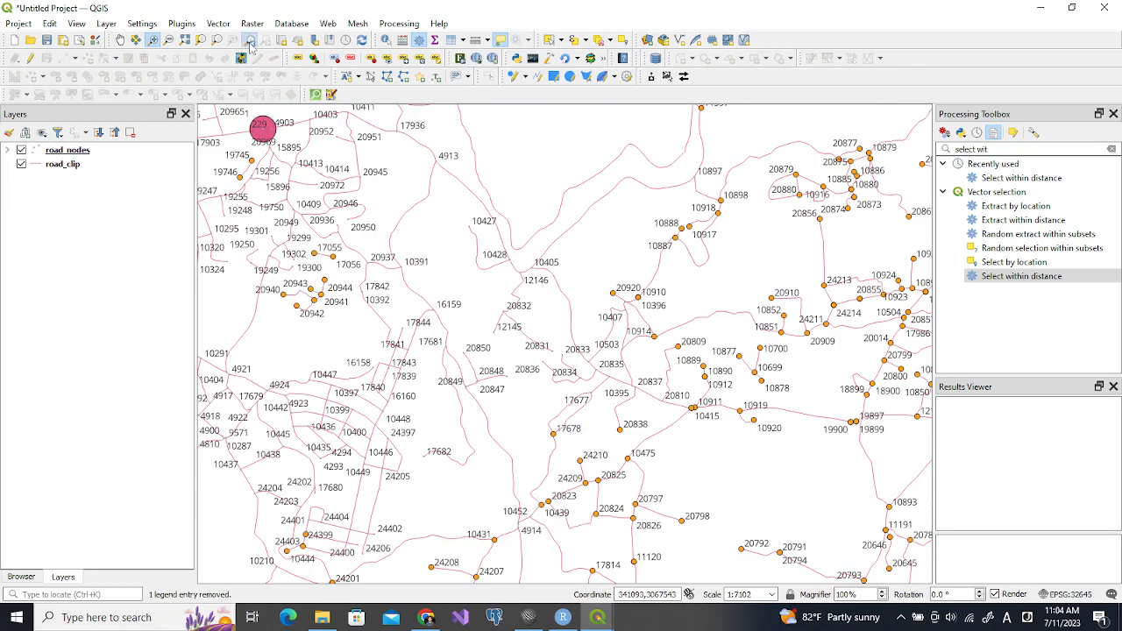
Switch to SciTE and replace "service area" with "firefighter" in the first analysis step of analysis_steps.txt
click(249, 41)
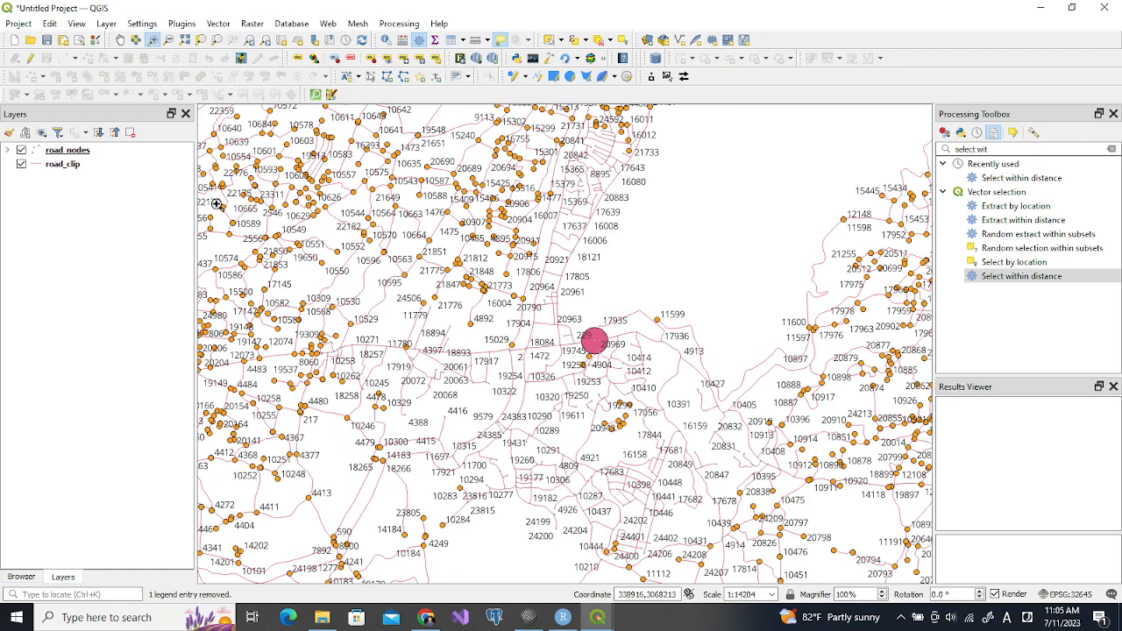
click(528, 616)
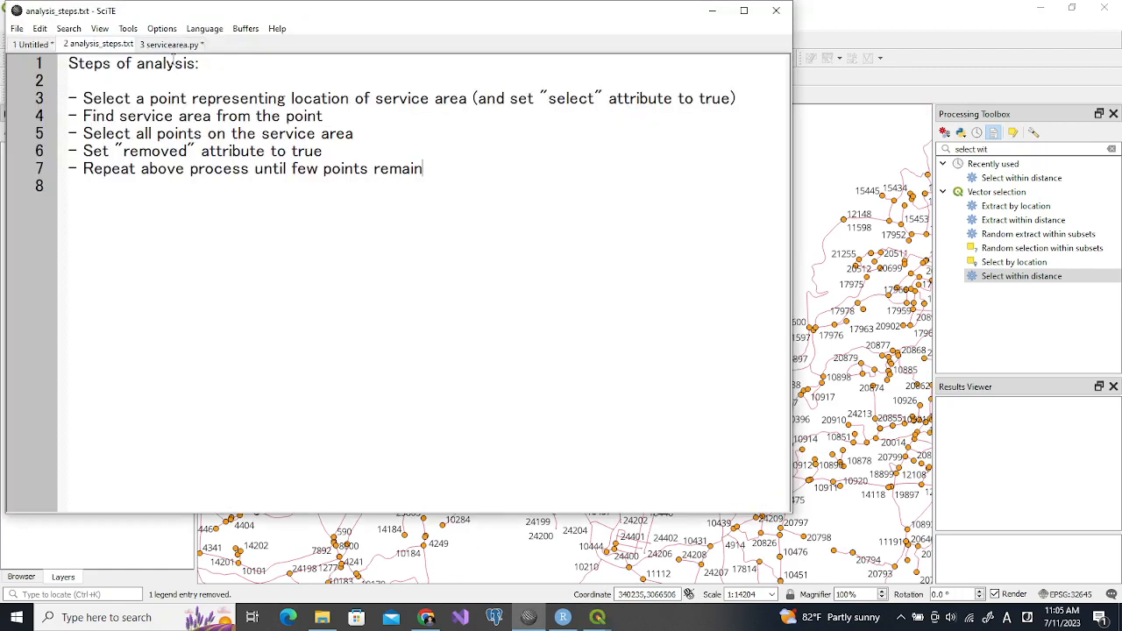
drag(187, 12, 208, 97)
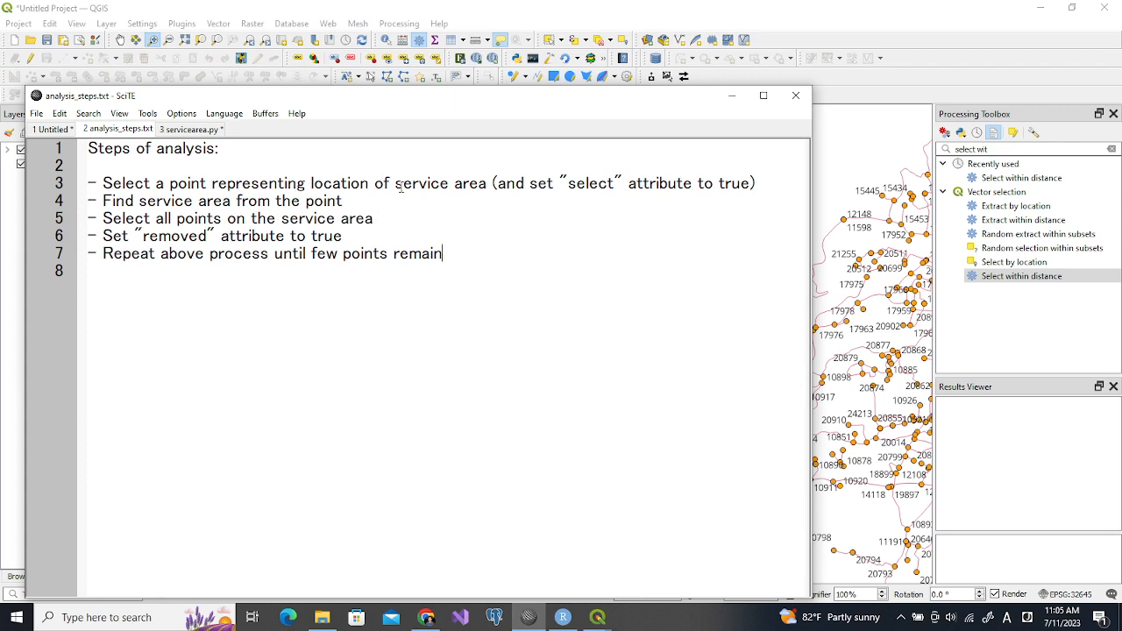
drag(397, 186, 485, 185)
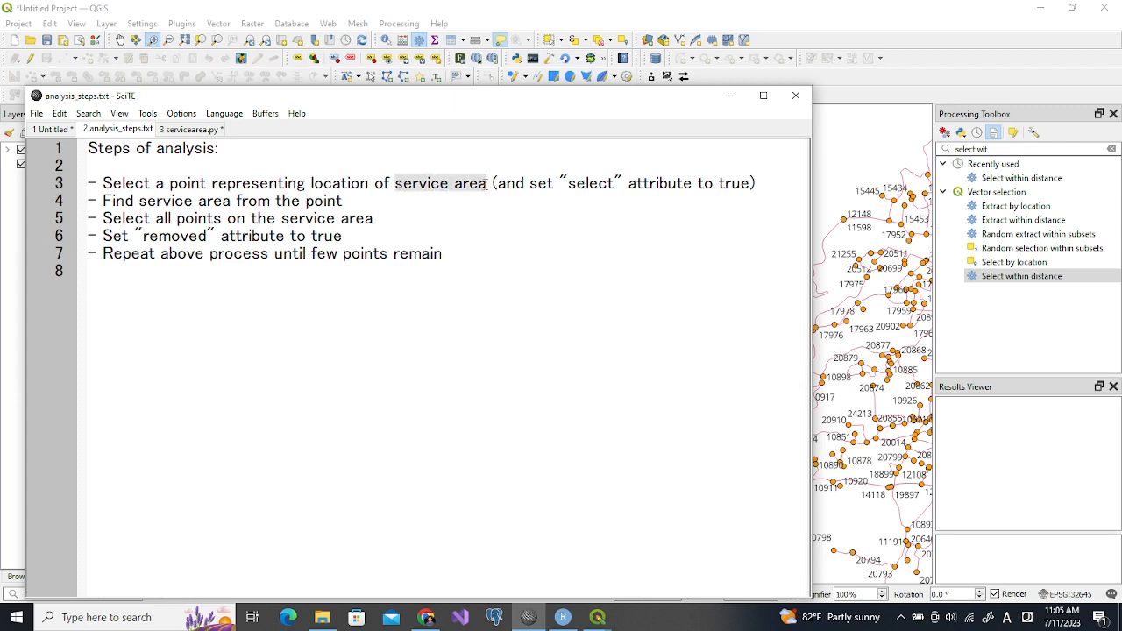
text(firefight)
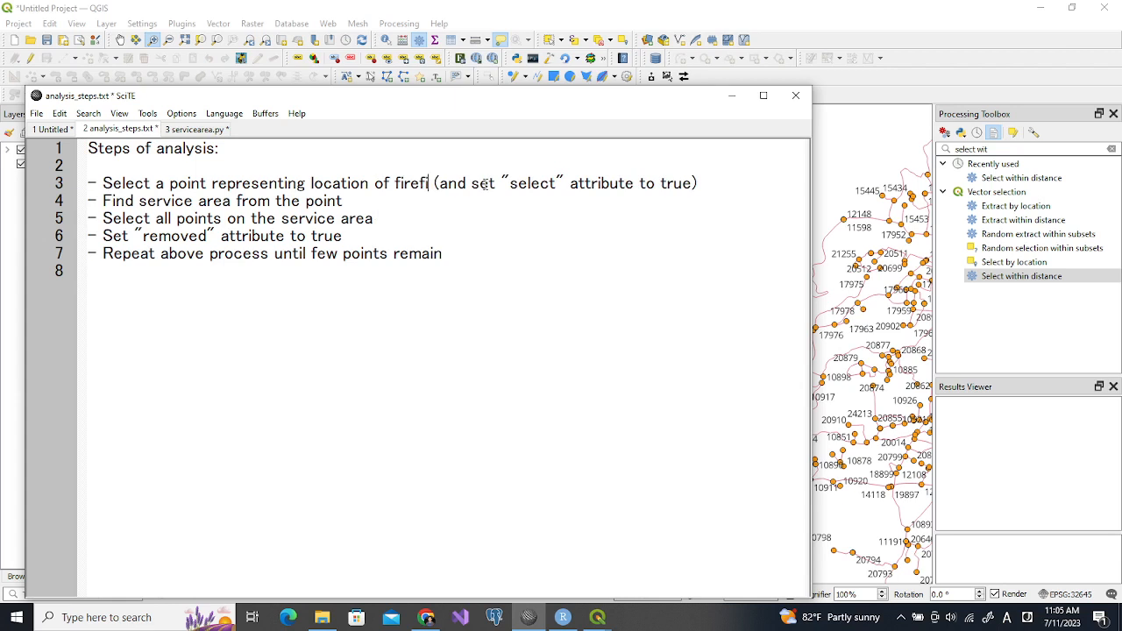
text(er)
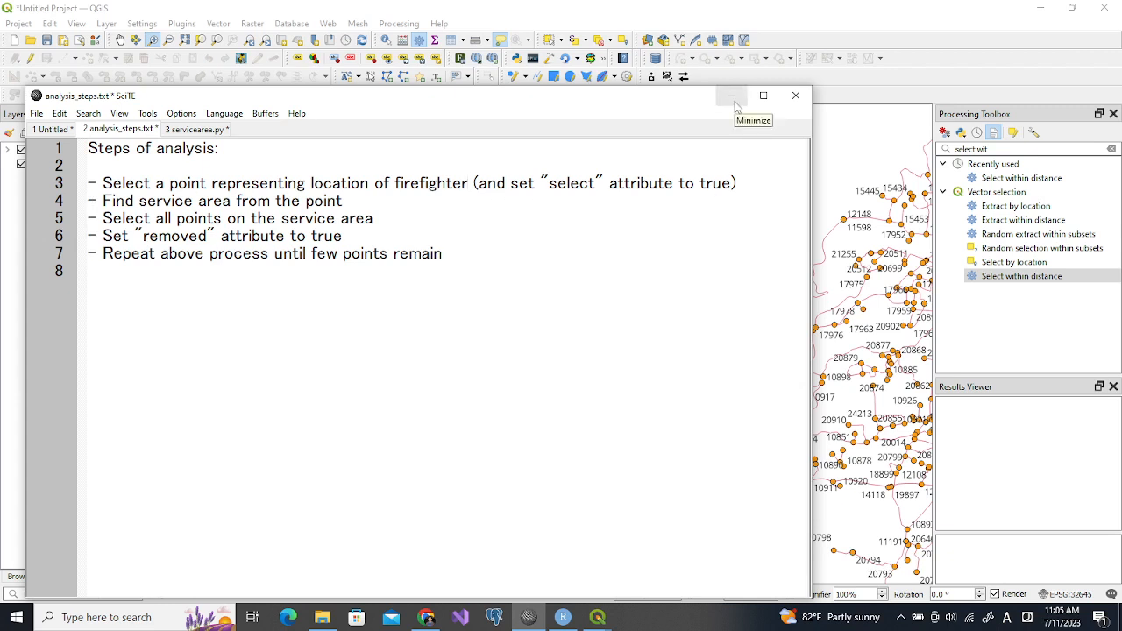
click(733, 98)
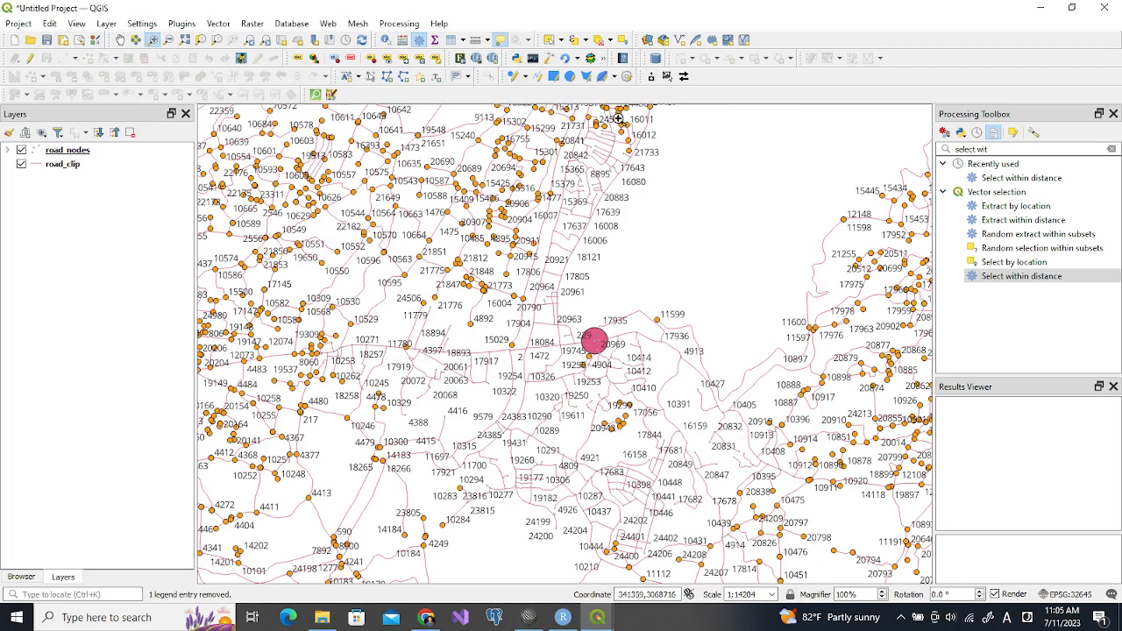
Open the road_nodes attribute table and sort its features by the removed field in descending order
click(83, 154)
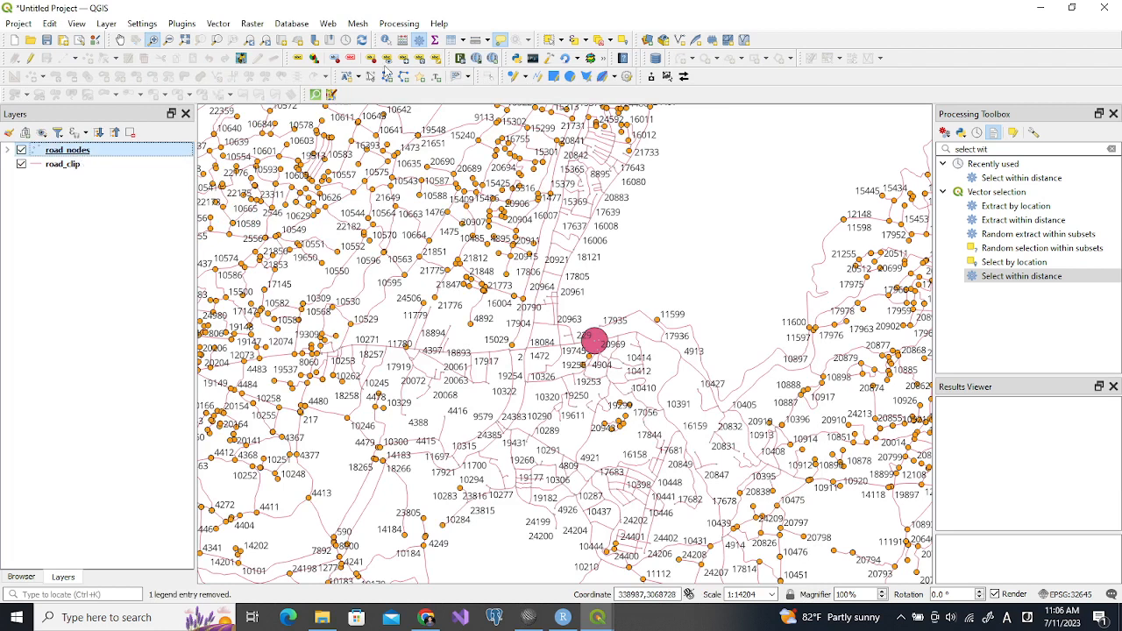
click(449, 41)
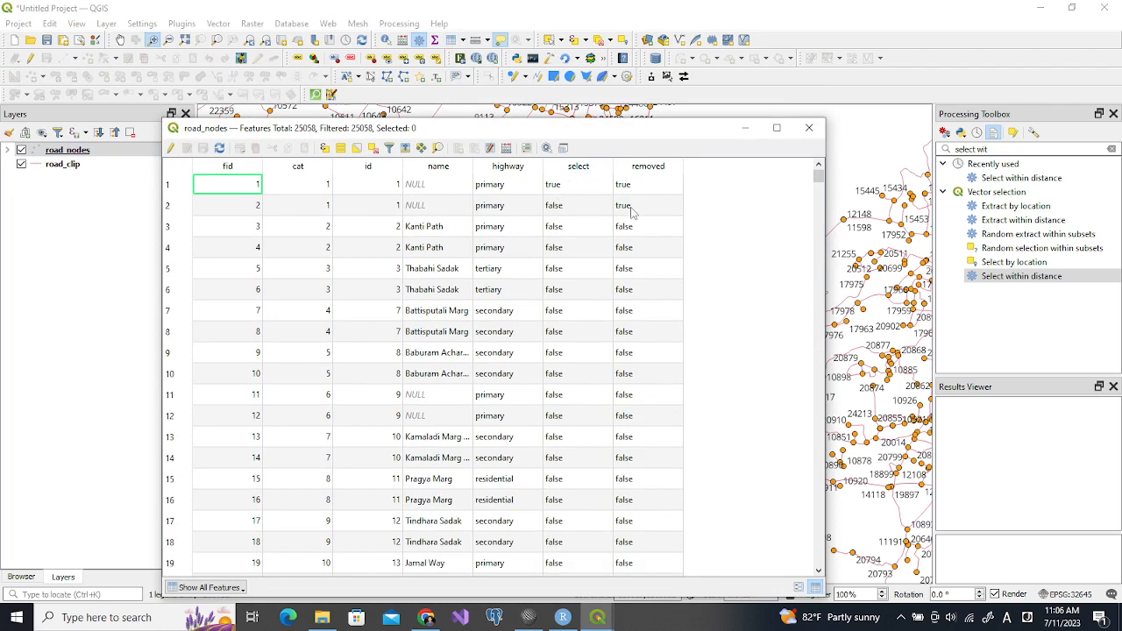
click(644, 167)
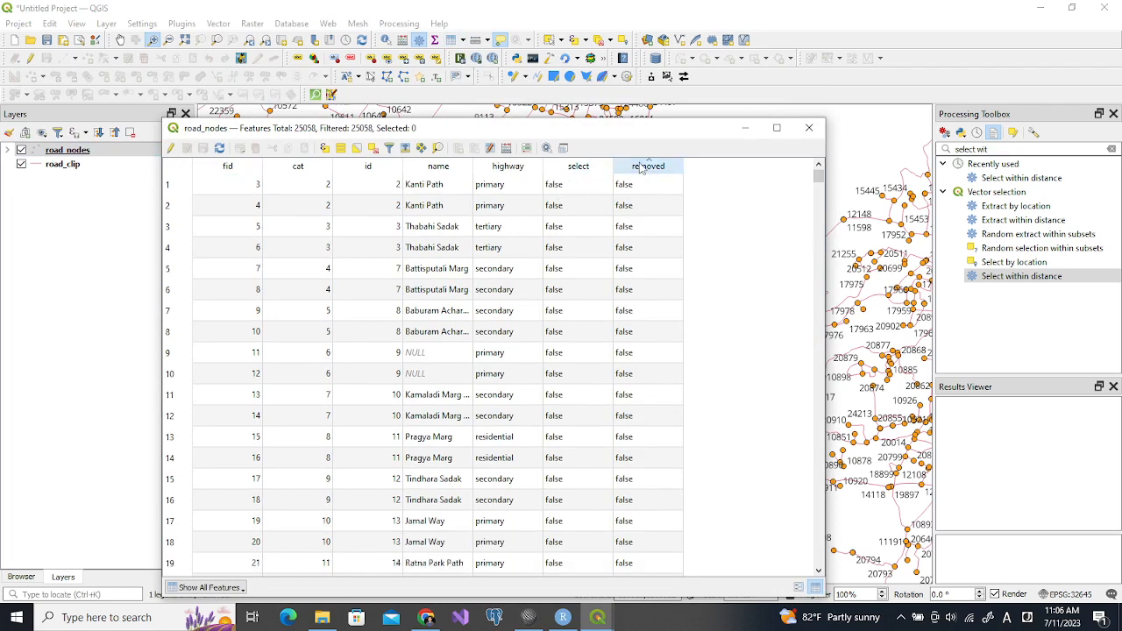
click(653, 170)
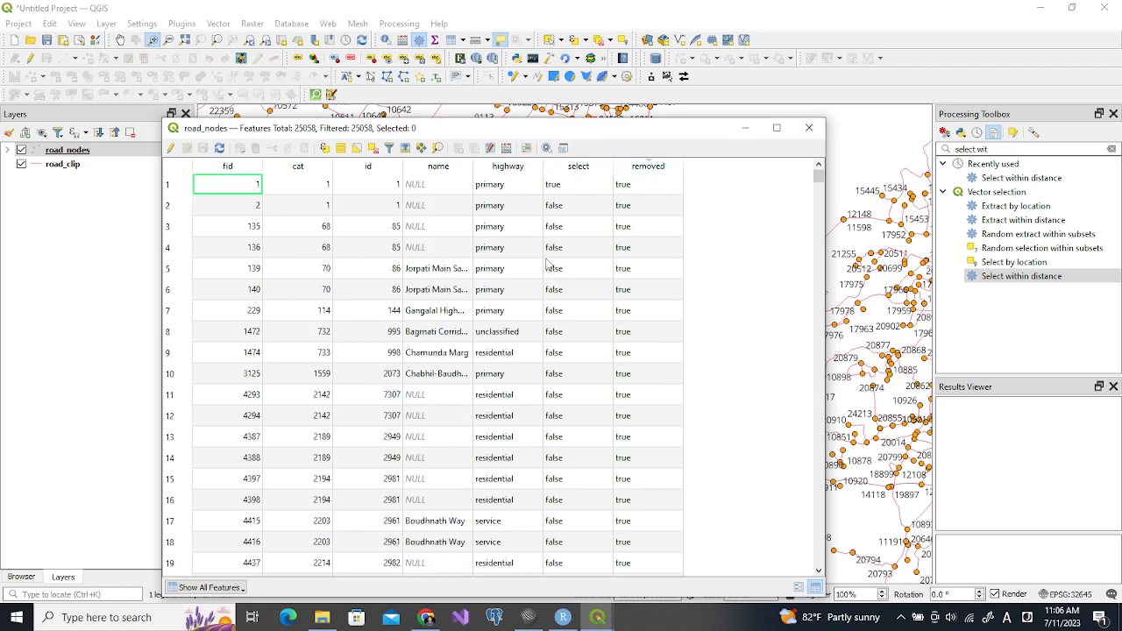
Update the existing removed field to false for all road_nodes features with the Field Calculator
click(505, 149)
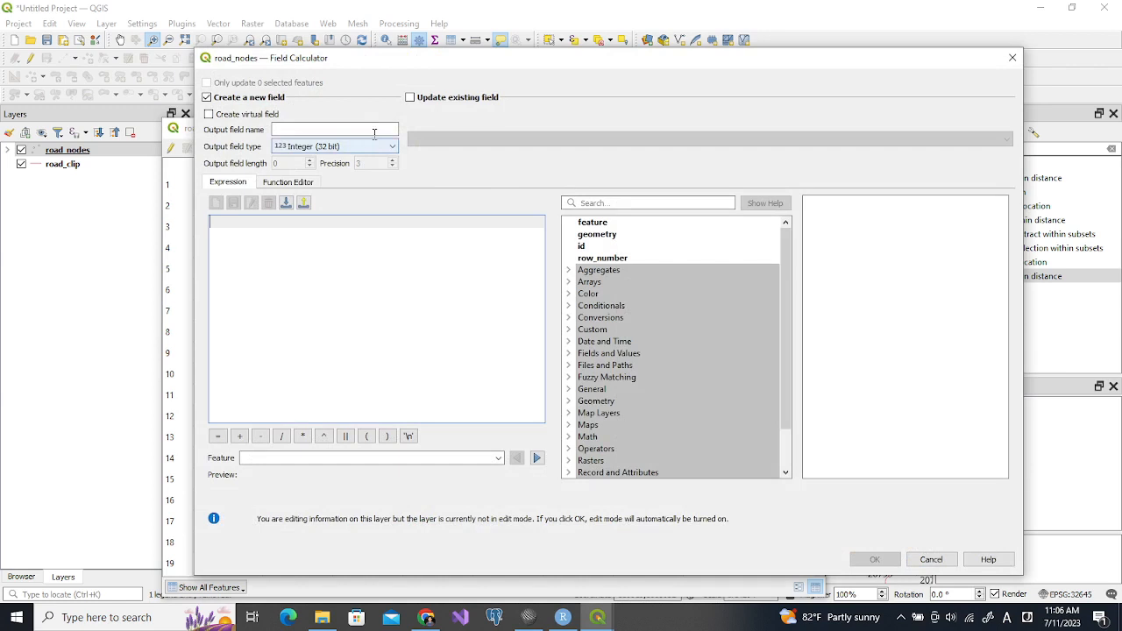
click(408, 98)
click(436, 137)
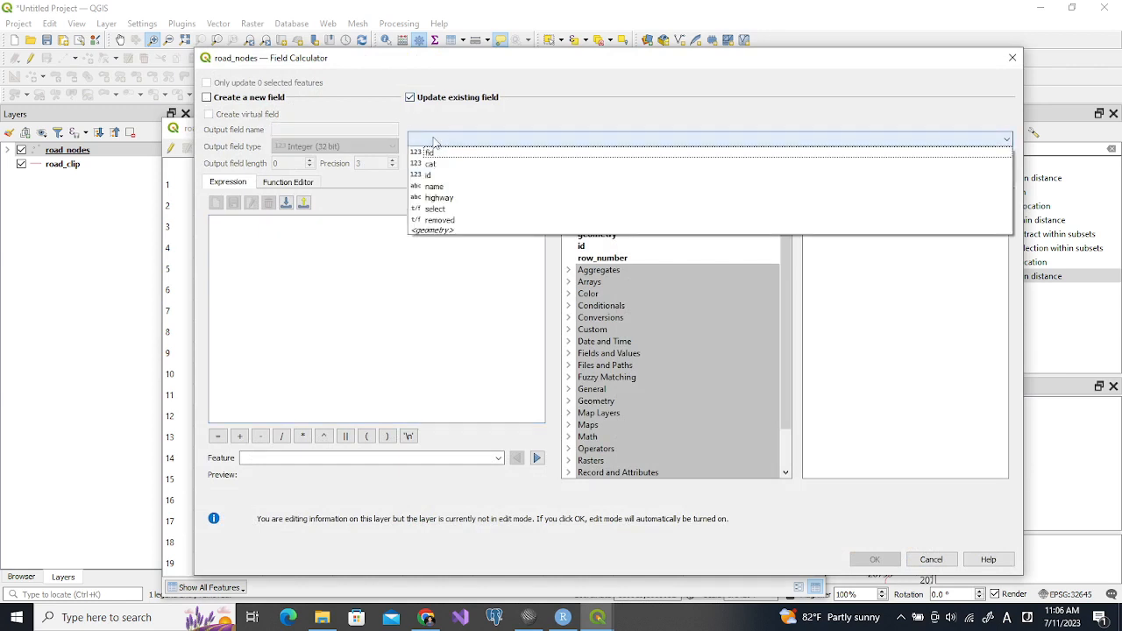
click(439, 220)
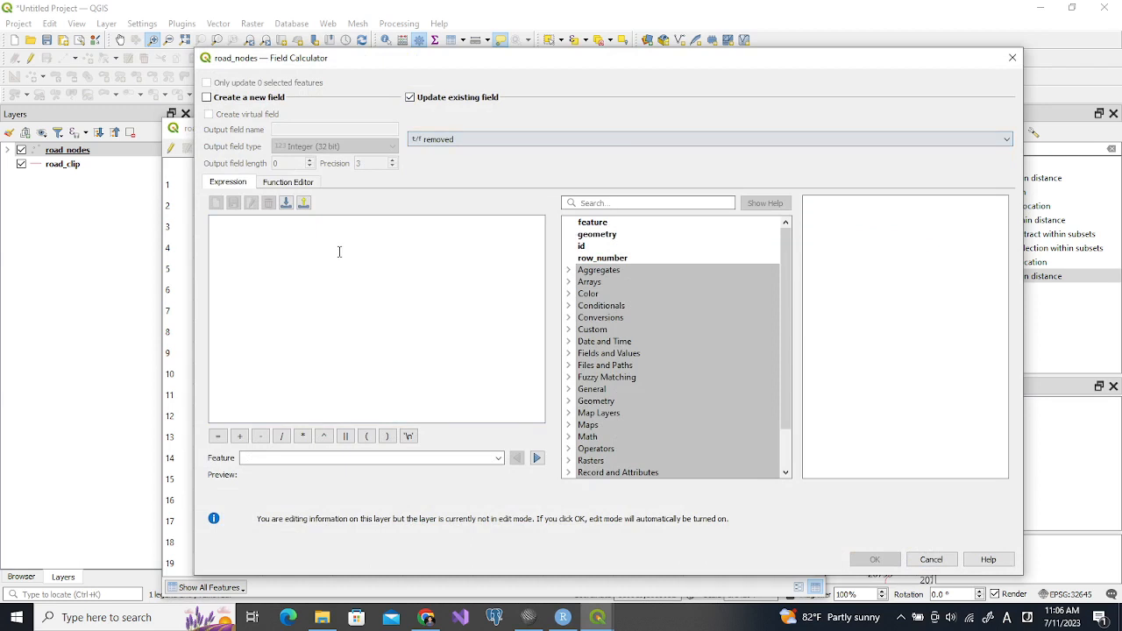
click(340, 251)
text(false)
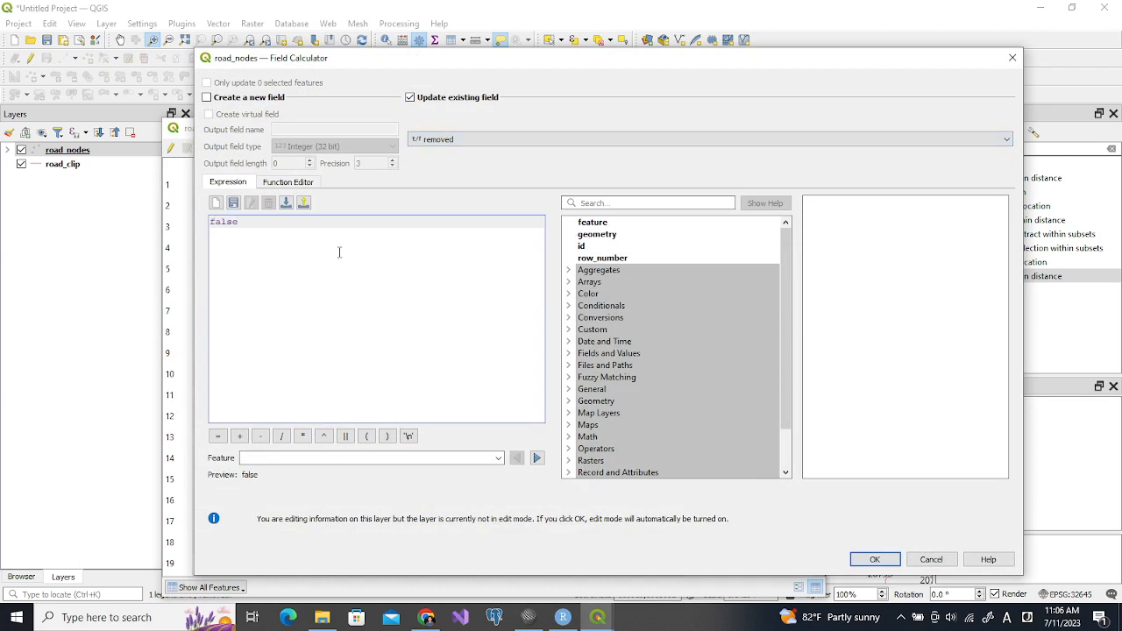
click(888, 562)
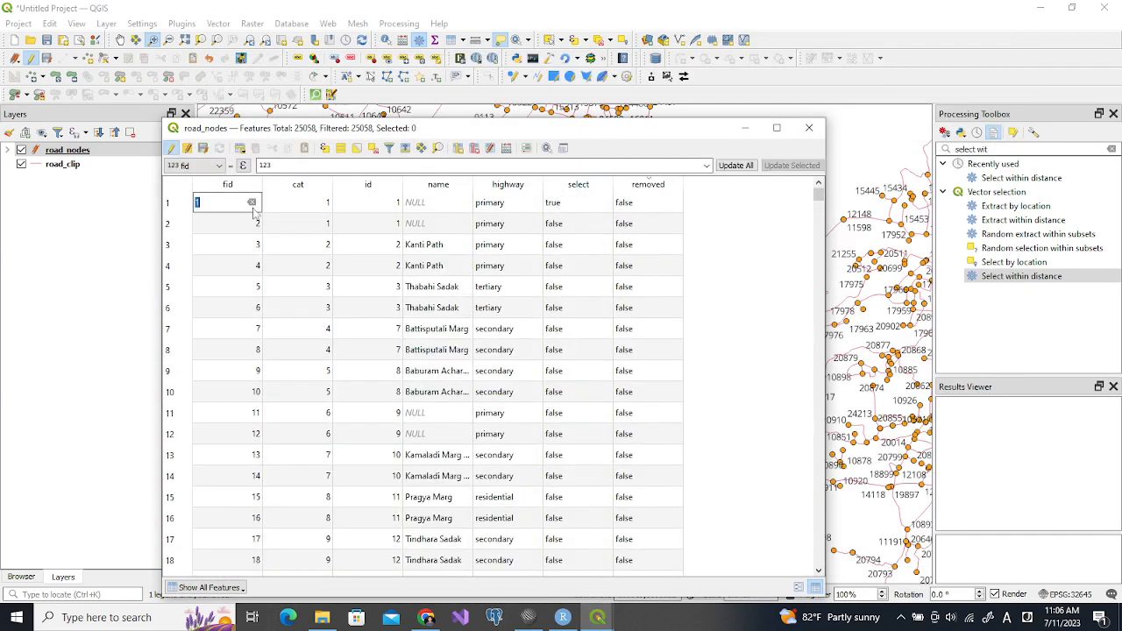
Set the select value of the feature with fid 1 to false and save the road_nodes edits
click(565, 209)
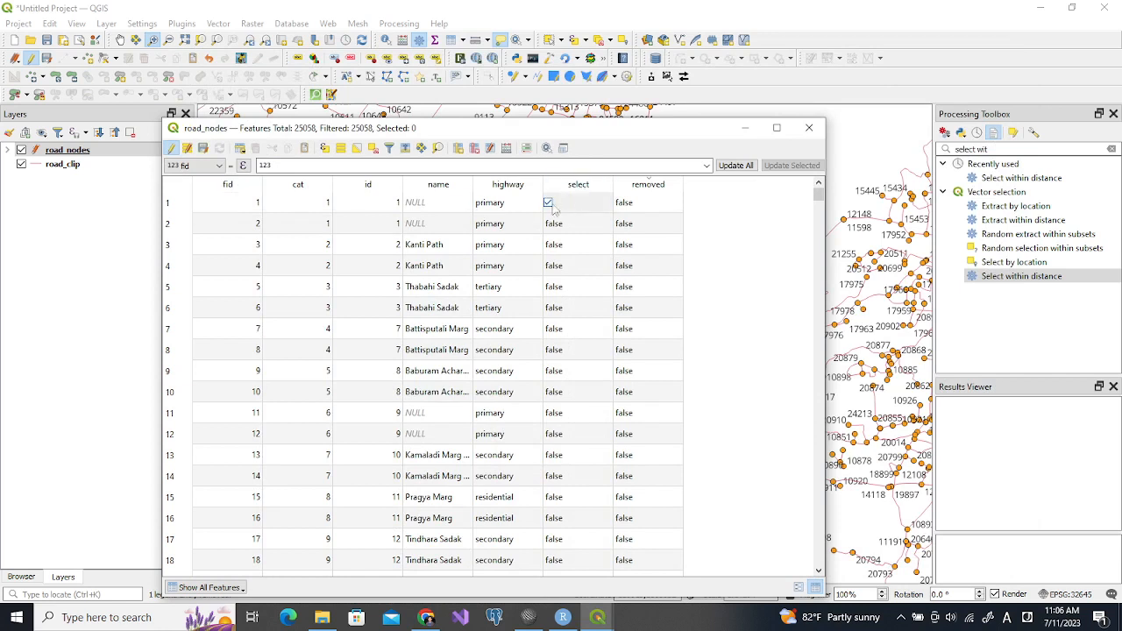
click(783, 242)
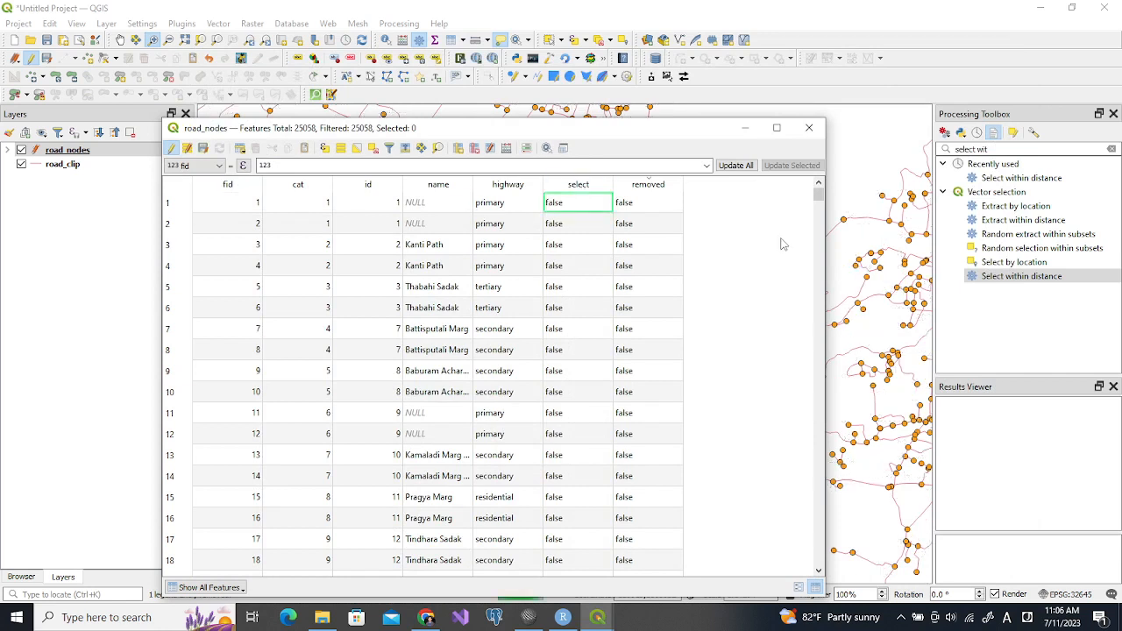
click(171, 149)
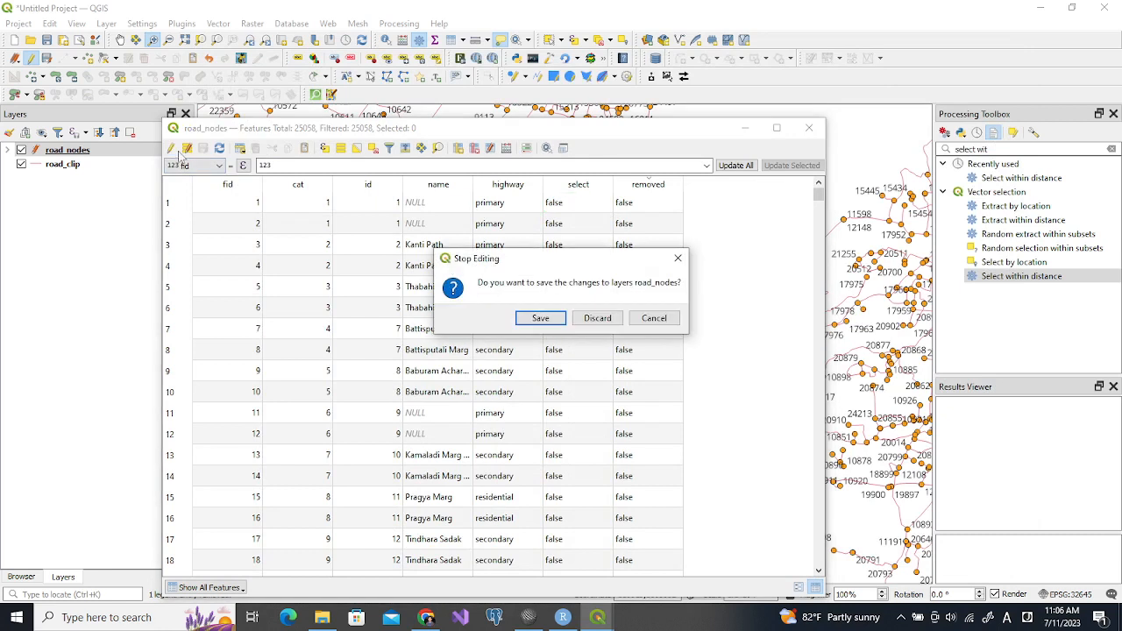
click(522, 317)
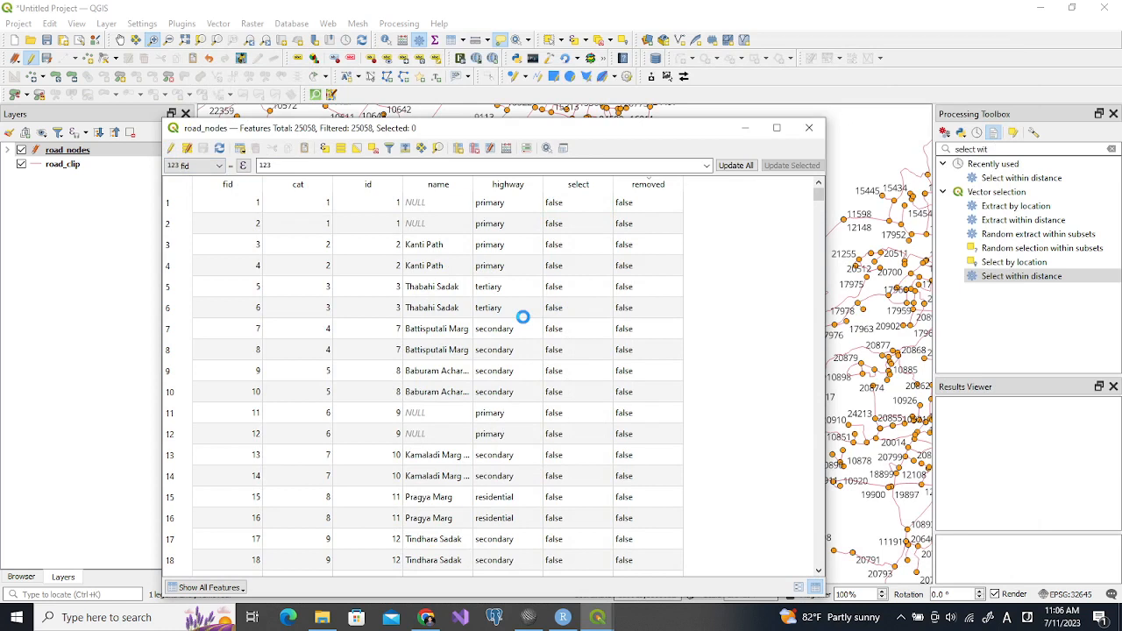
click(746, 130)
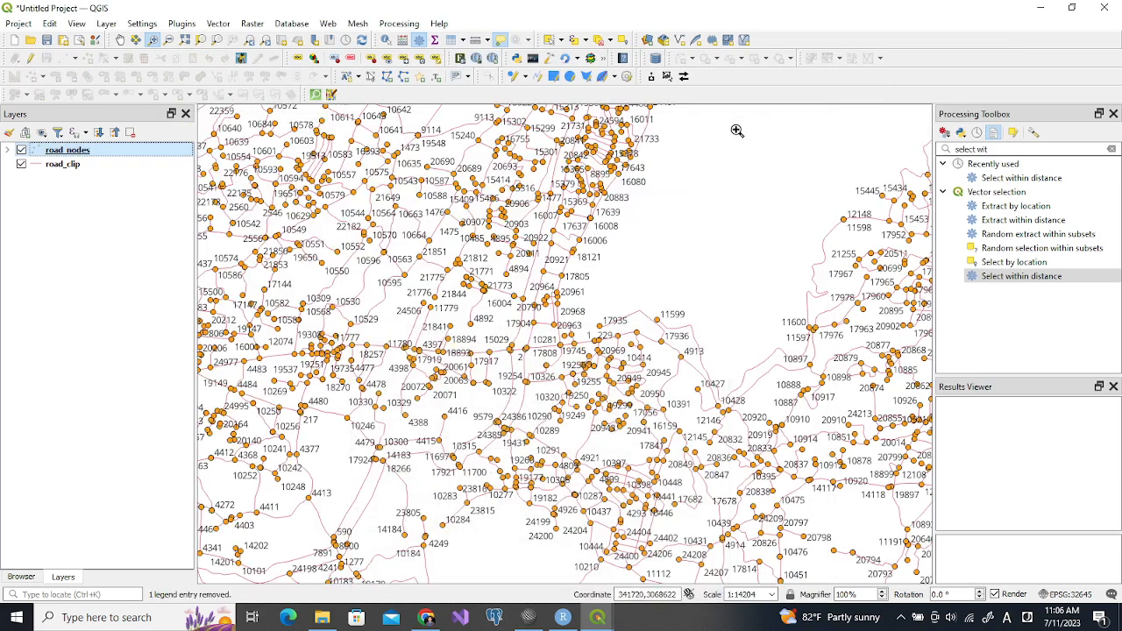
Switch to SciTE and copy the ptlayer.selectByExpression line from servicearea.py
click(519, 618)
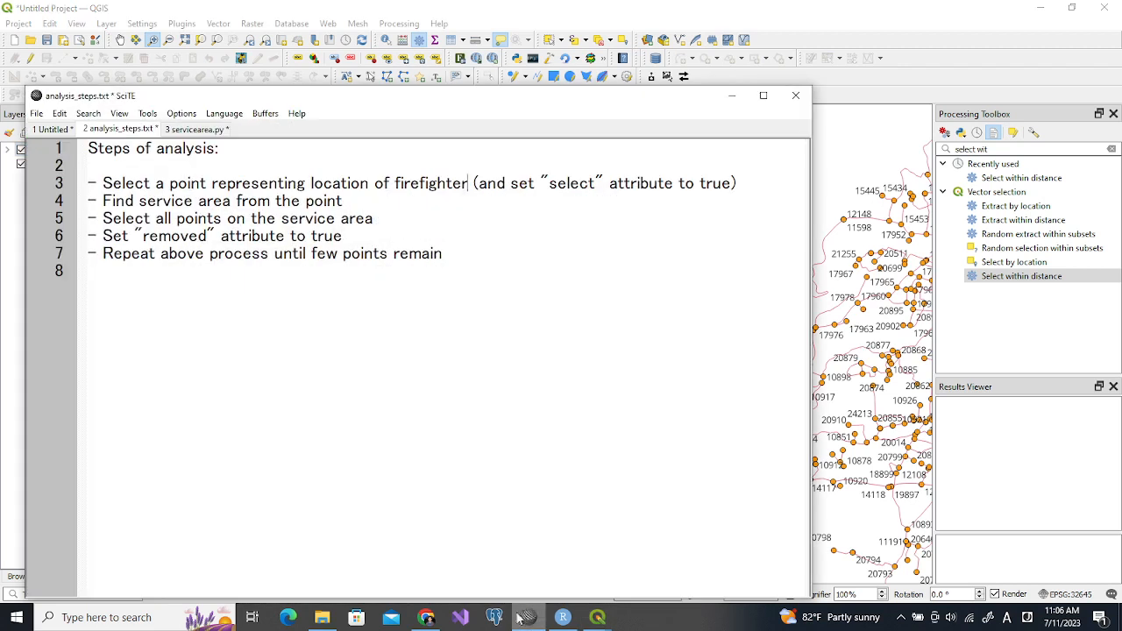
click(180, 129)
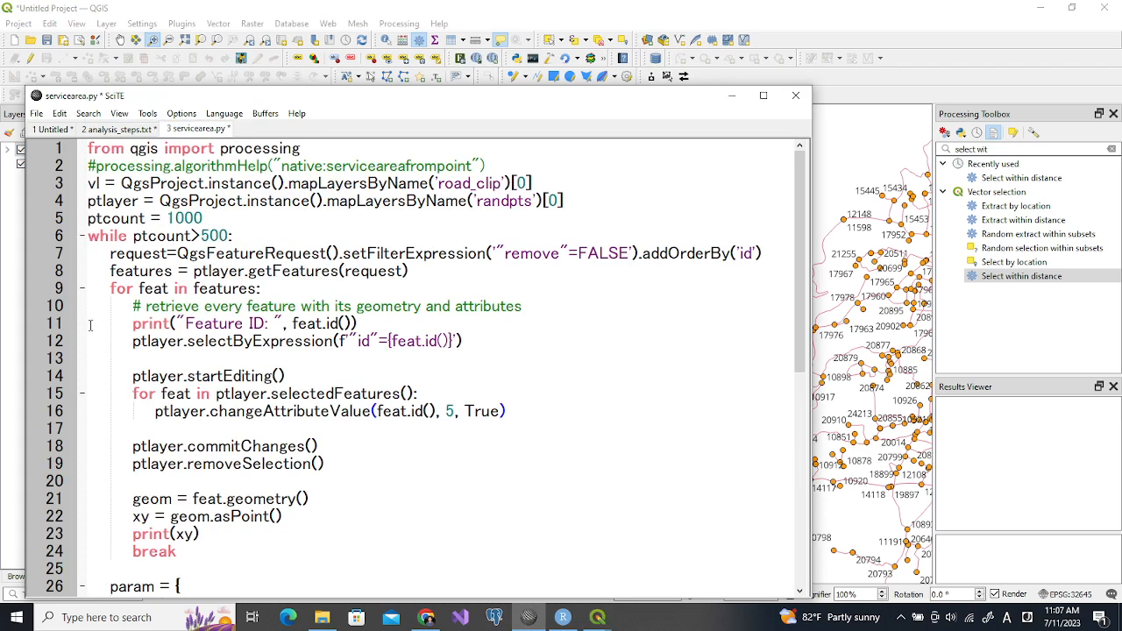
drag(89, 325, 118, 537)
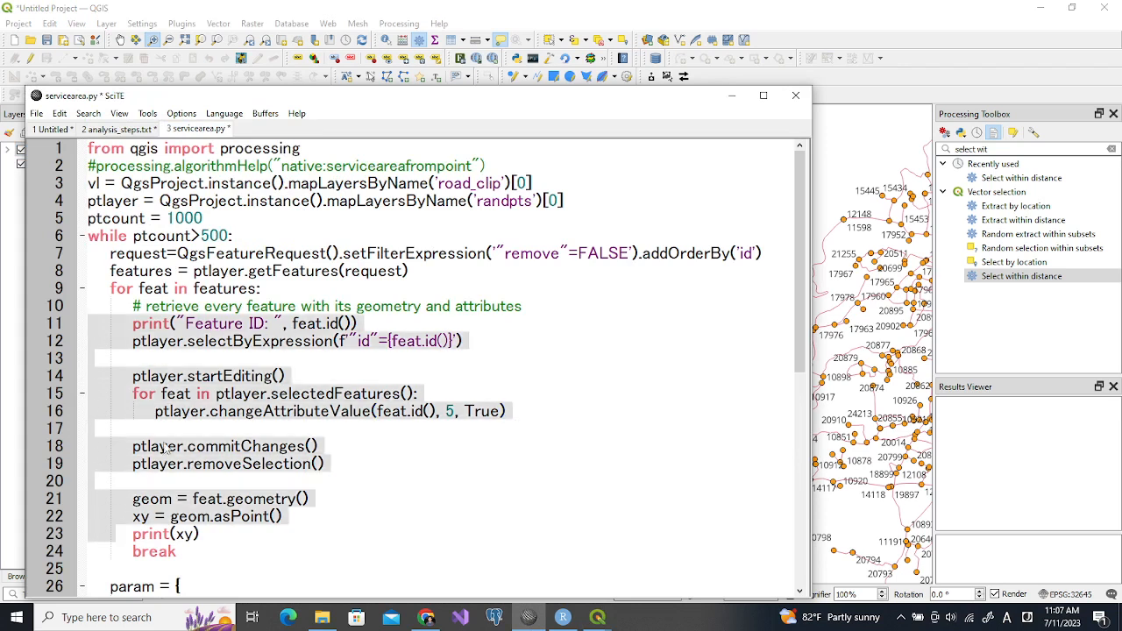
click(137, 354)
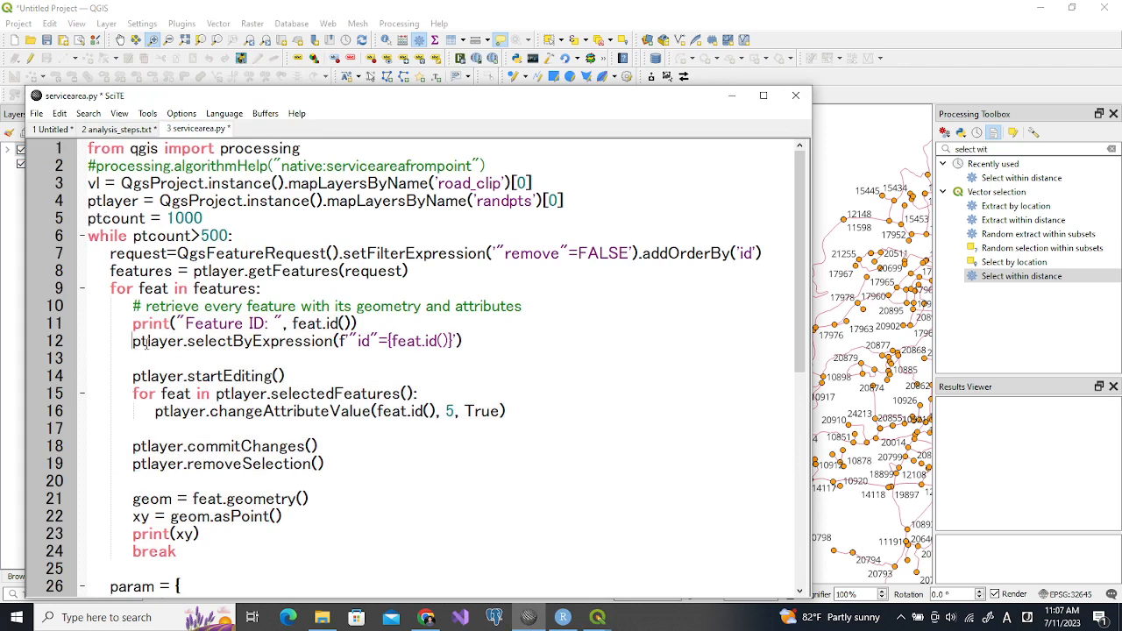
click(471, 343)
key(shift+Home)
key(ctrl+c)
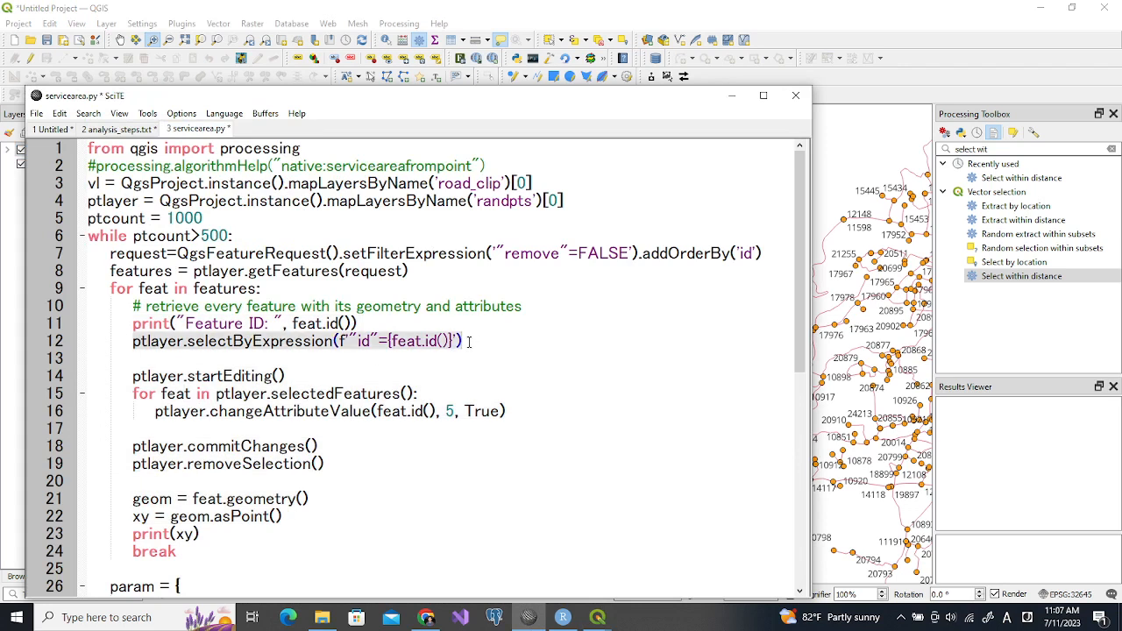
Open the QGIS Python Console and enter the copied selectByExpression command with the feature ID expression replaced by 1
click(280, 7)
click(181, 24)
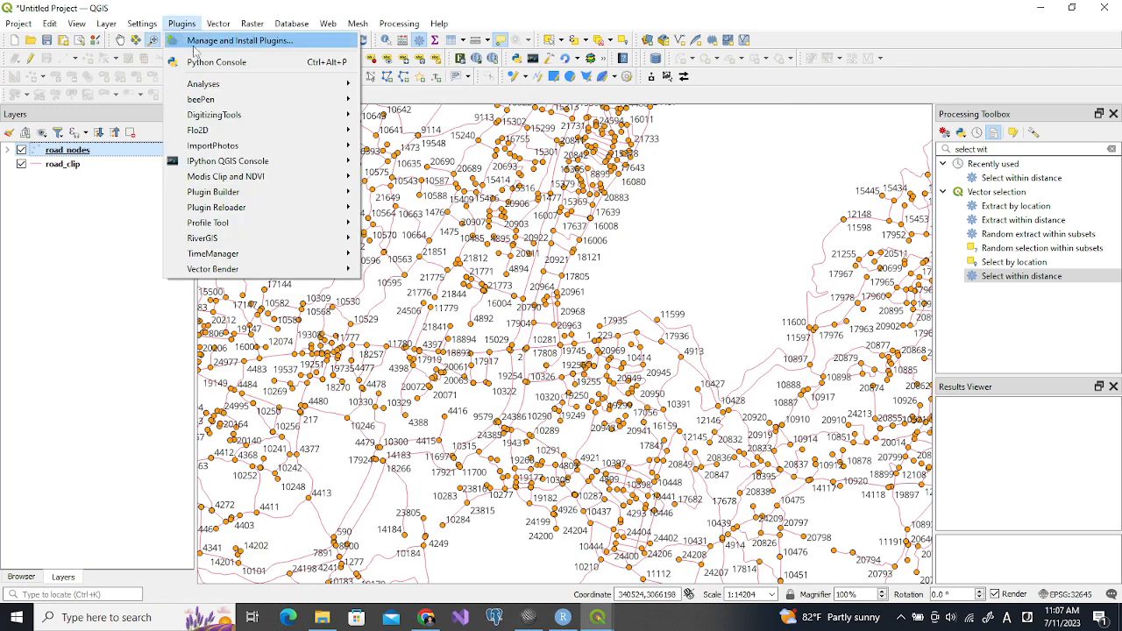
click(200, 63)
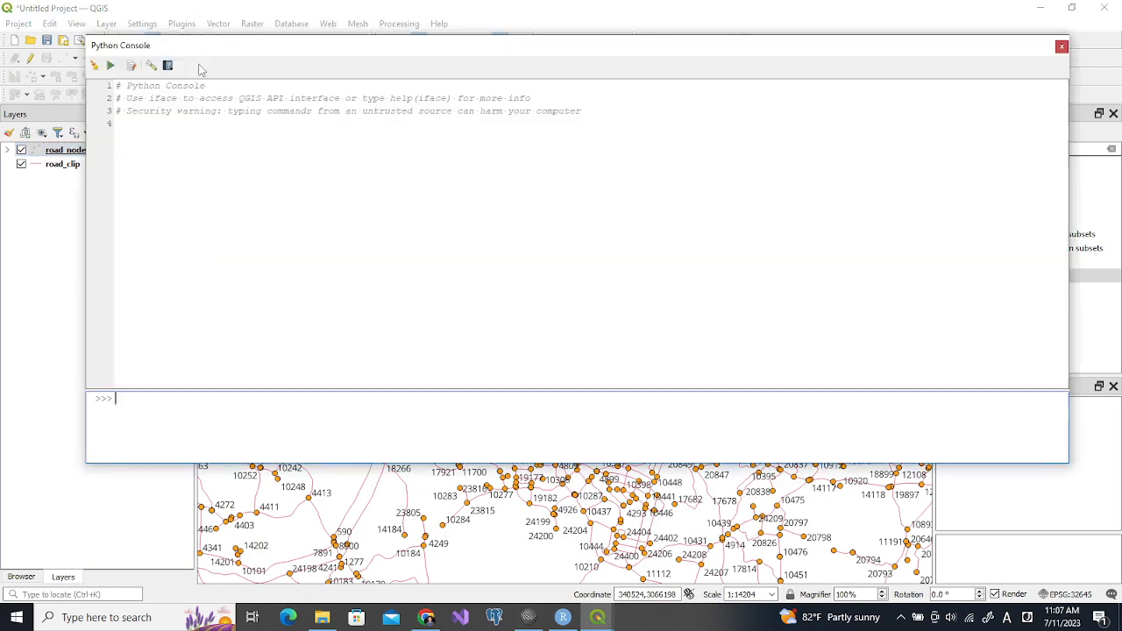
key(ctrl+v)
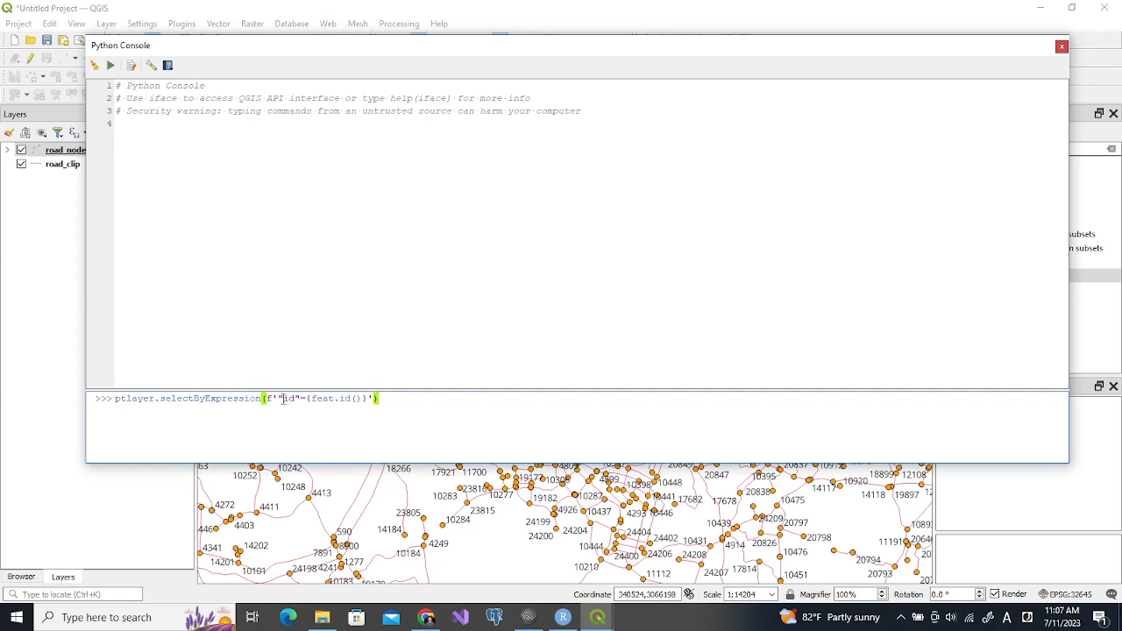
click(307, 400)
shift+click(367, 398)
text(1)
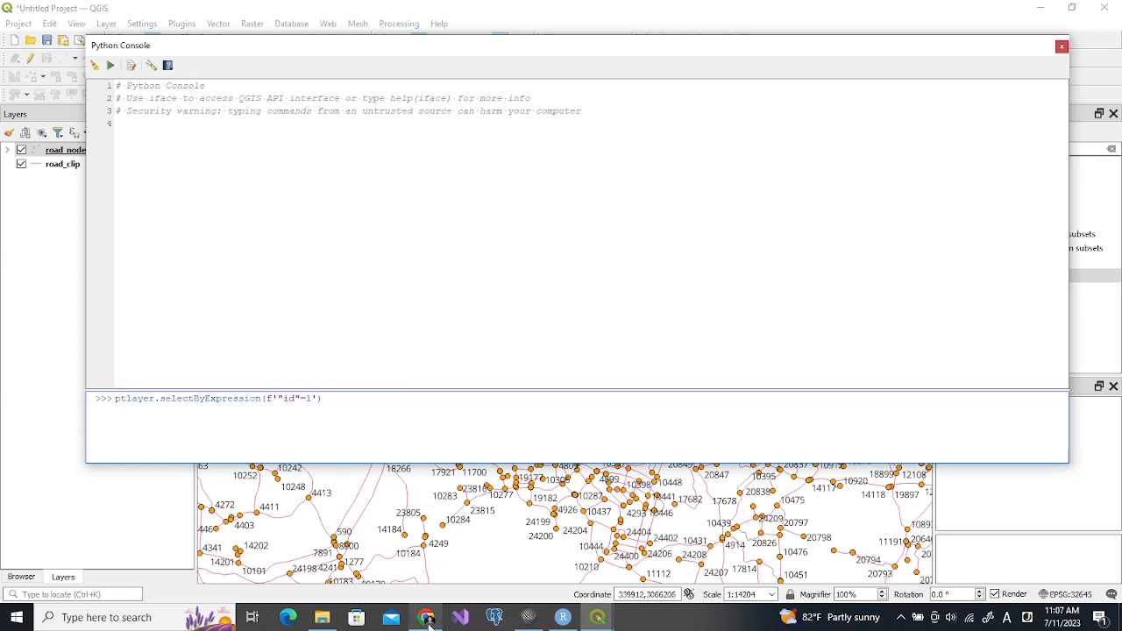
Switch to SciTE and copy the ptlayer layer assignment line from servicearea.py
click(532, 618)
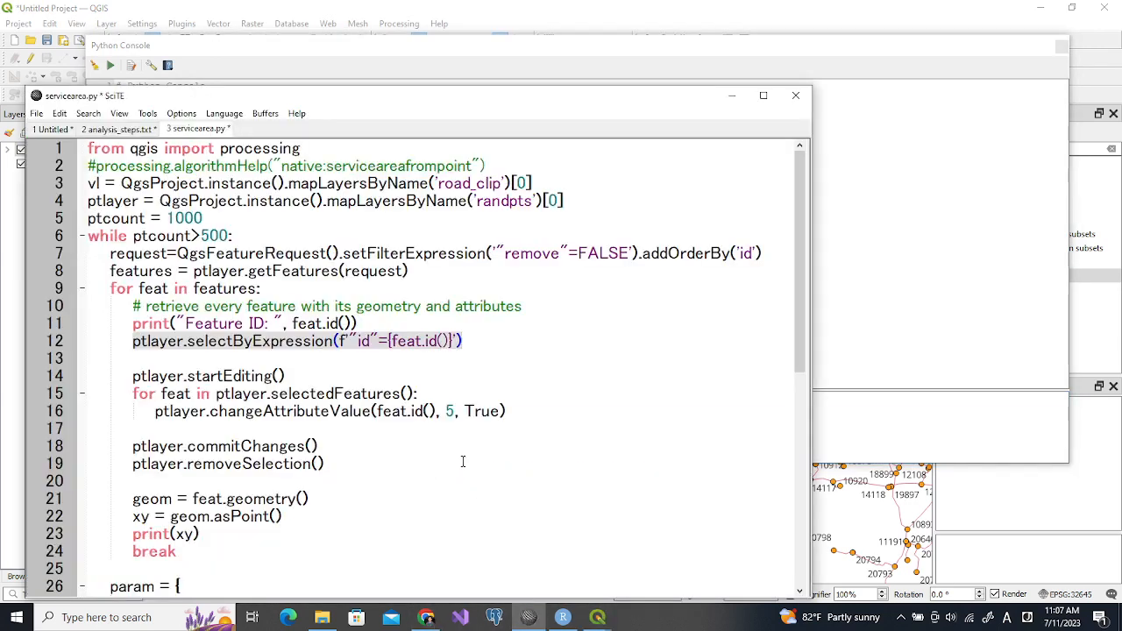
click(91, 201)
shift+click(575, 198)
key(ctrl+c)
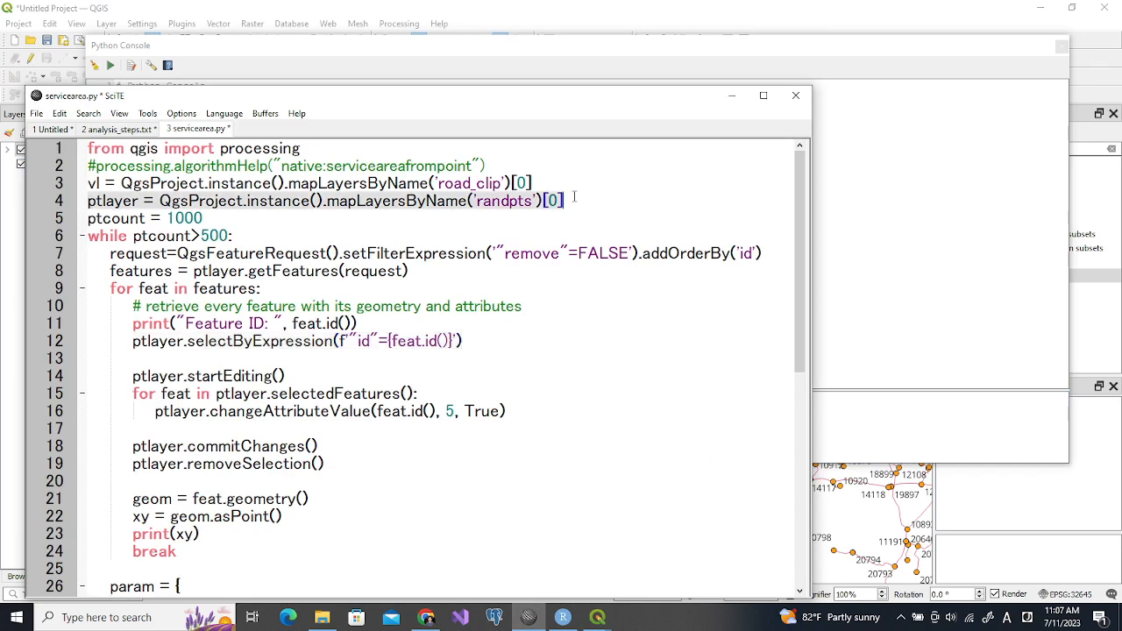
Replace the pending Python Console command with the copied ptlayer assignment, change the layer name to road_nodes, and run it
click(443, 51)
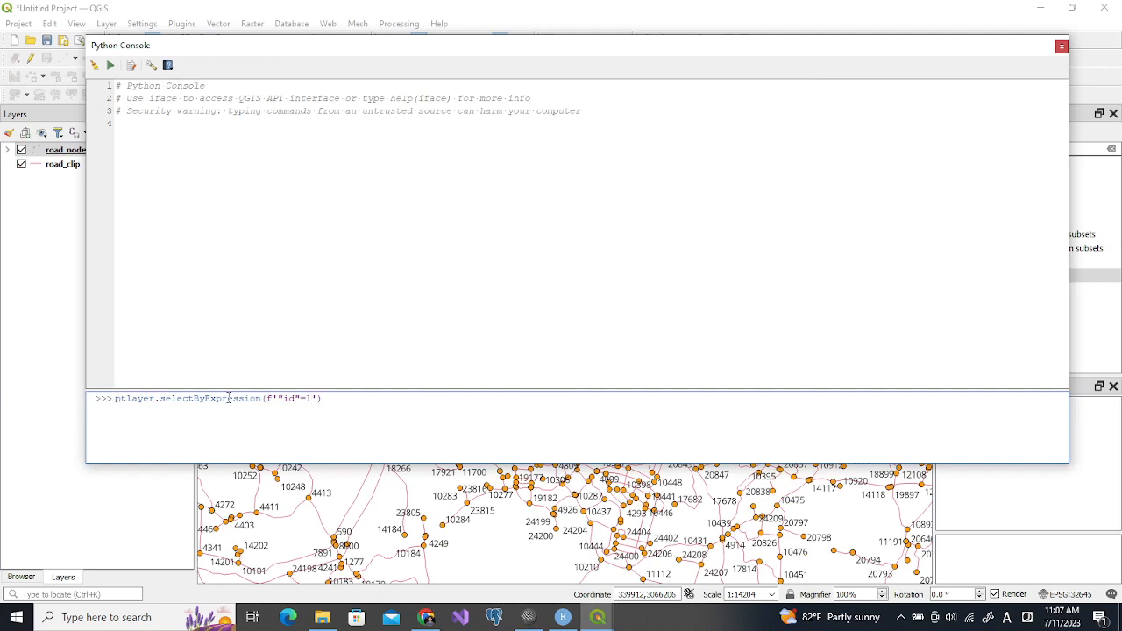
shift+click(339, 399)
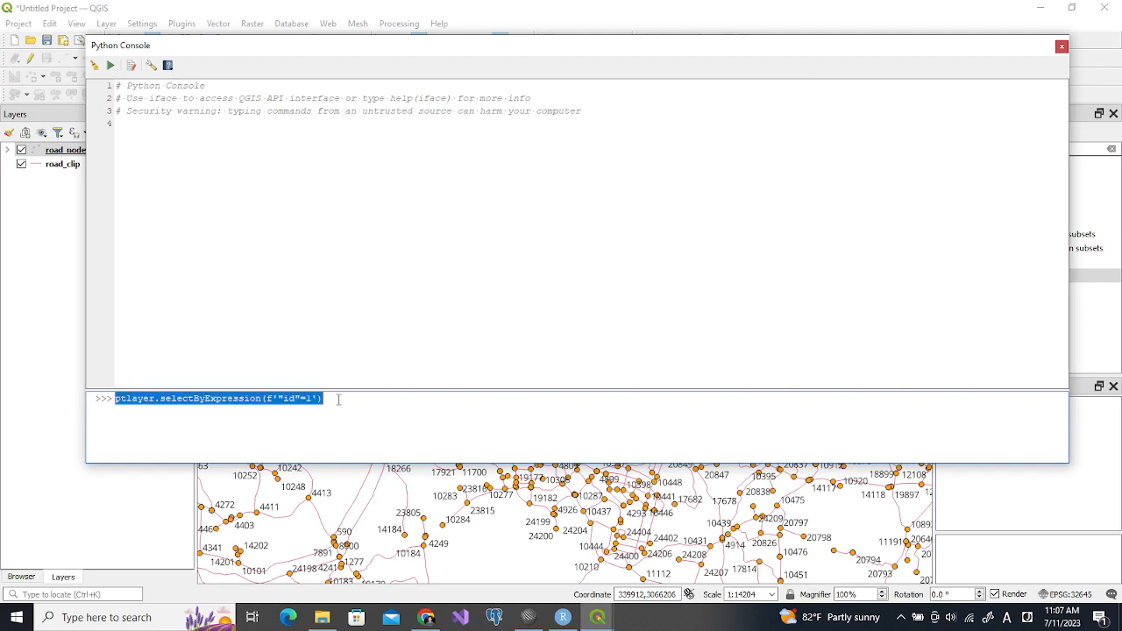
key(ctrl+v)
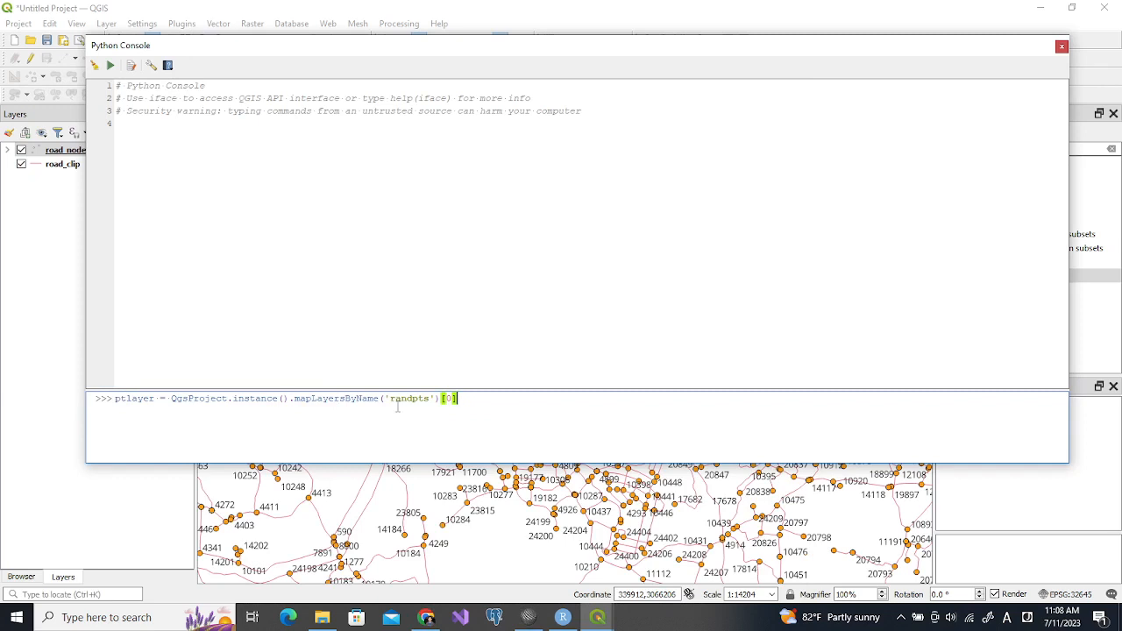
drag(368, 54, 445, 43)
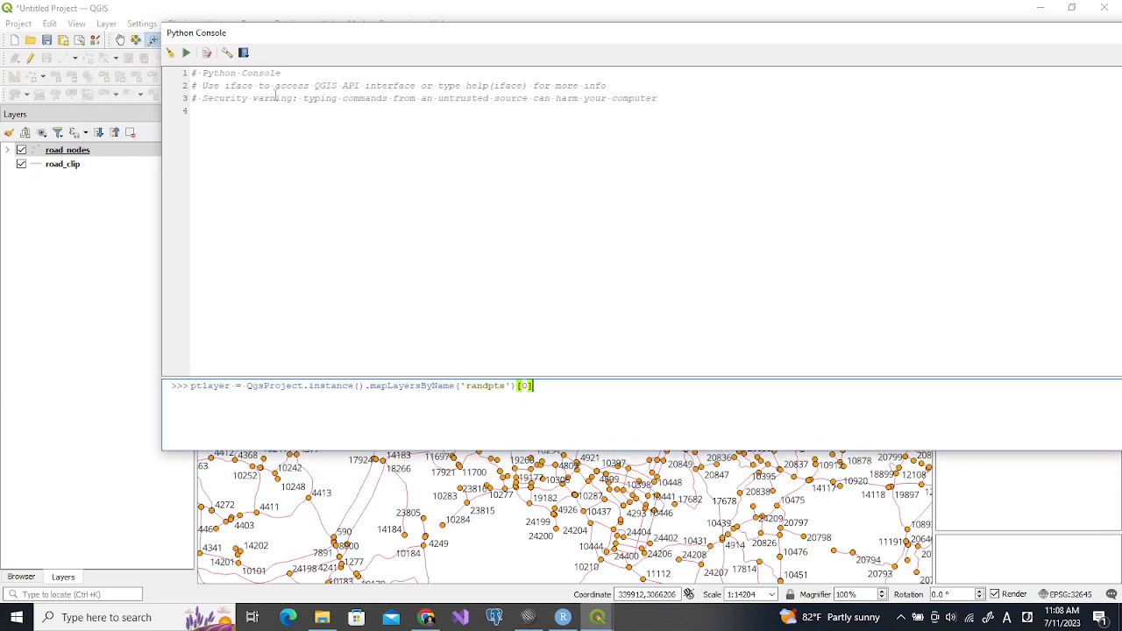
double_click(479, 386)
text(road_nodes)
key(Return)
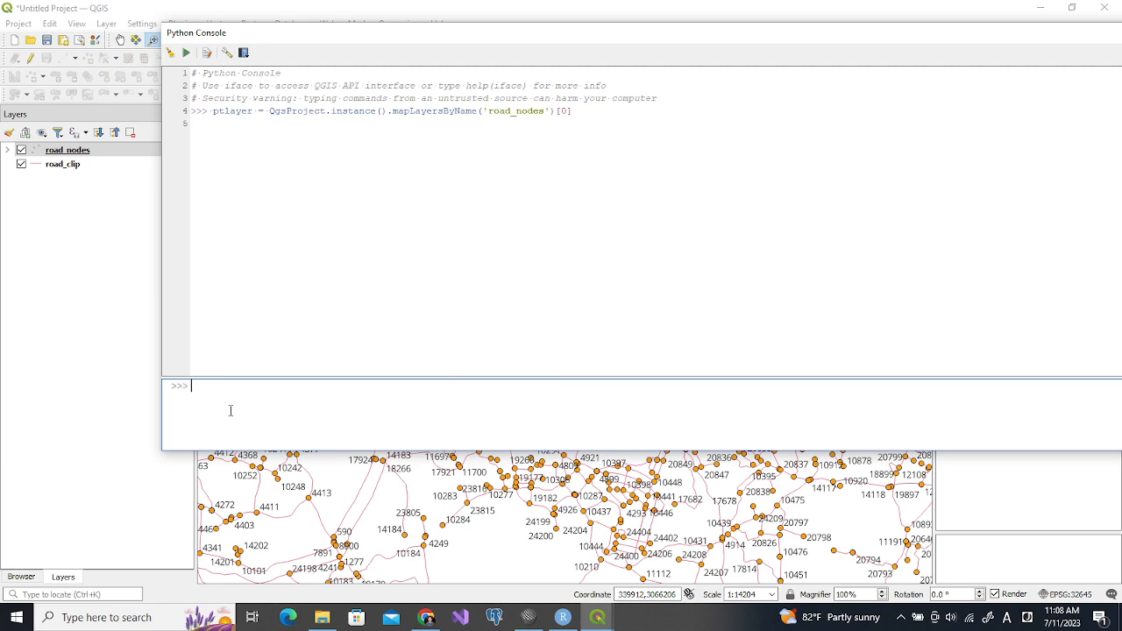
Switch to SciTE and copy the ptlayer.selectByExpression line from servicearea.py again
click(528, 617)
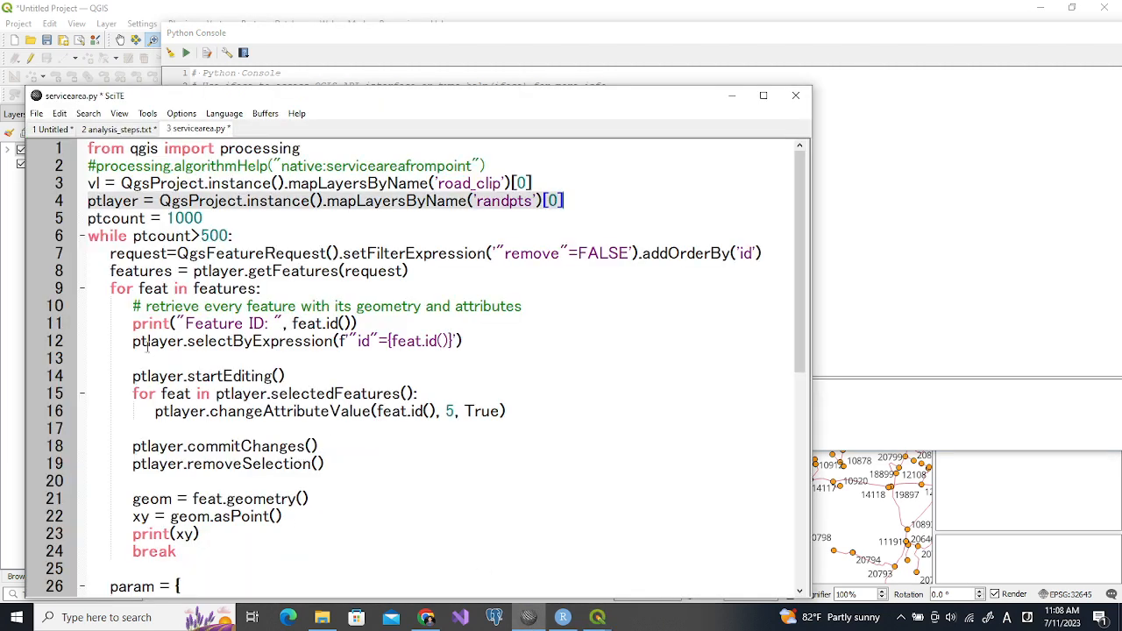
click(132, 341)
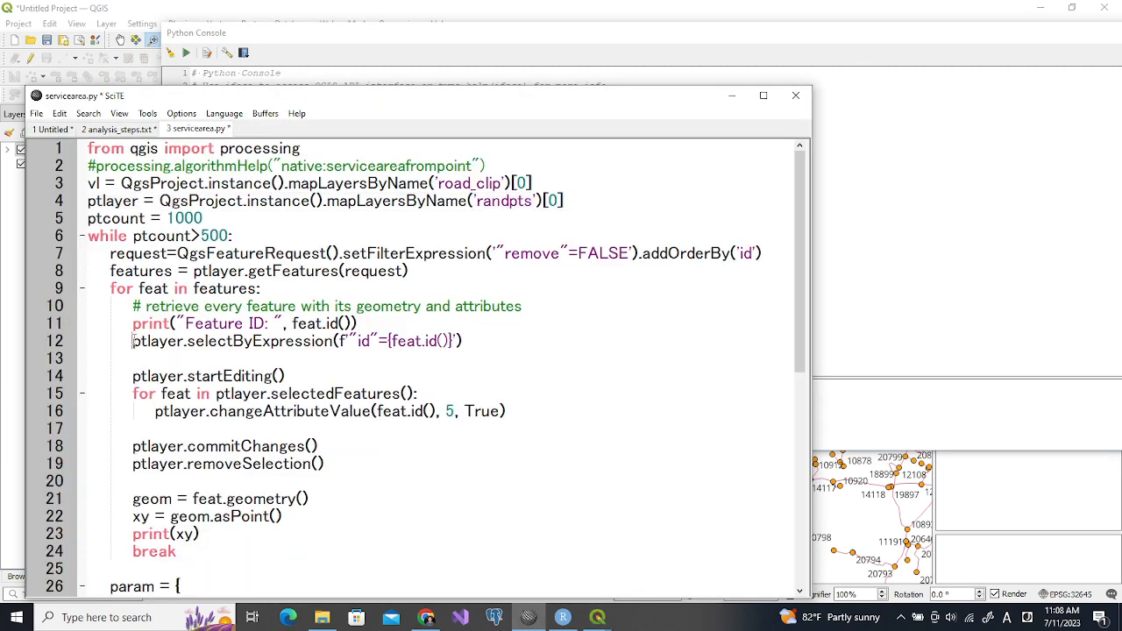
shift+click(478, 339)
key(ctrl+c)
Paste the selectByExpression line into the Python Console, replace {feat.id()} with 1, and run it
click(829, 401)
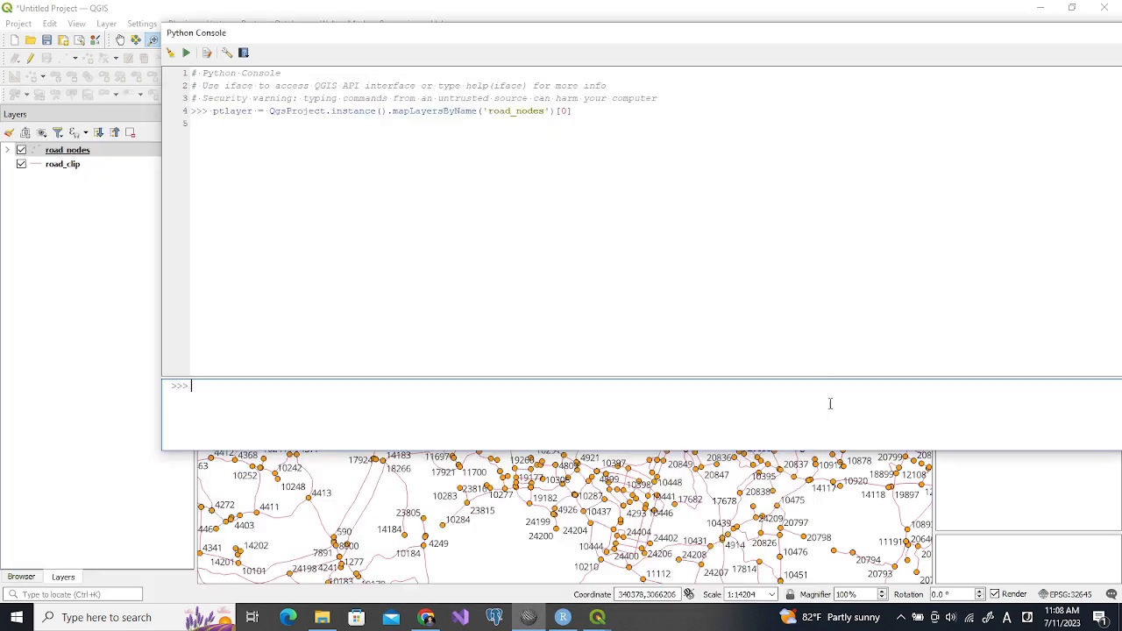
key(ctrl+v)
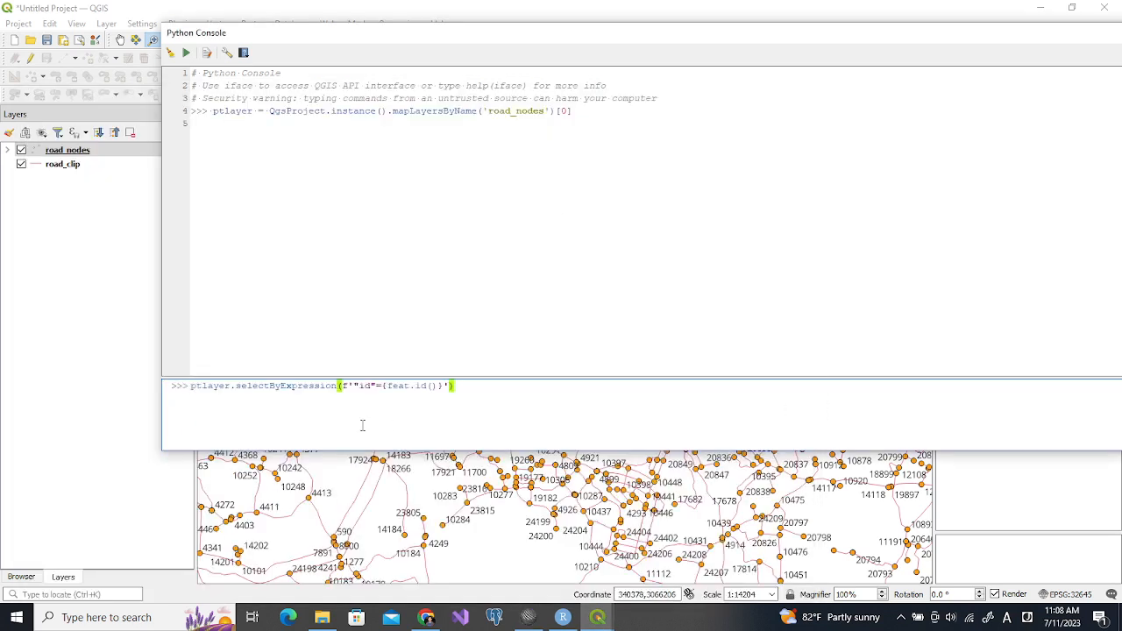
click(382, 385)
shift+click(443, 386)
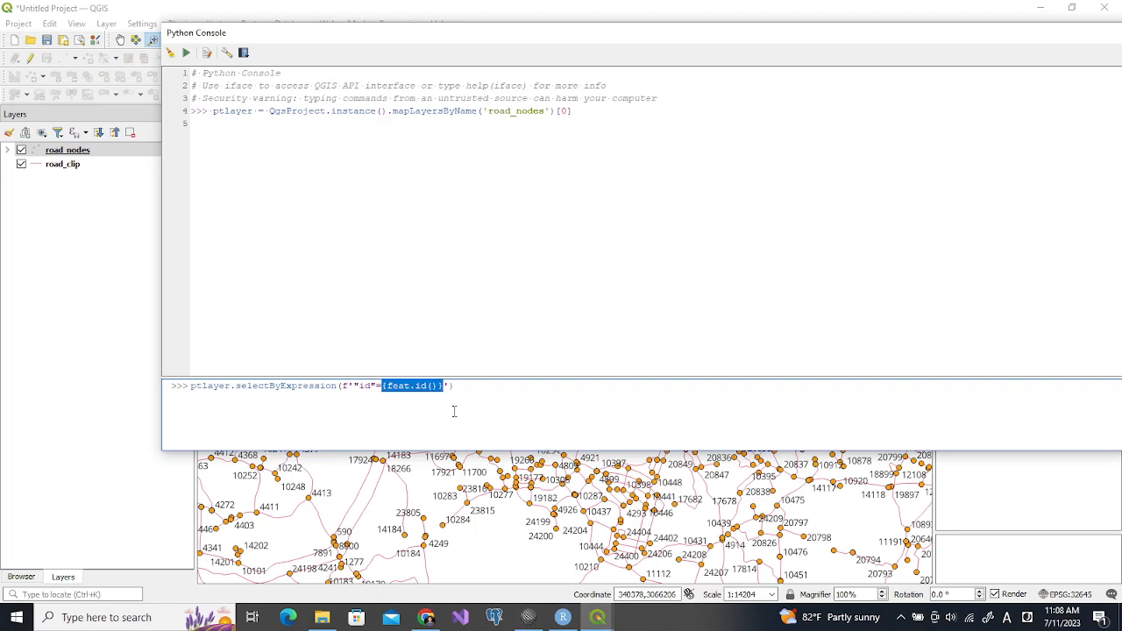
text(1)
click(430, 386)
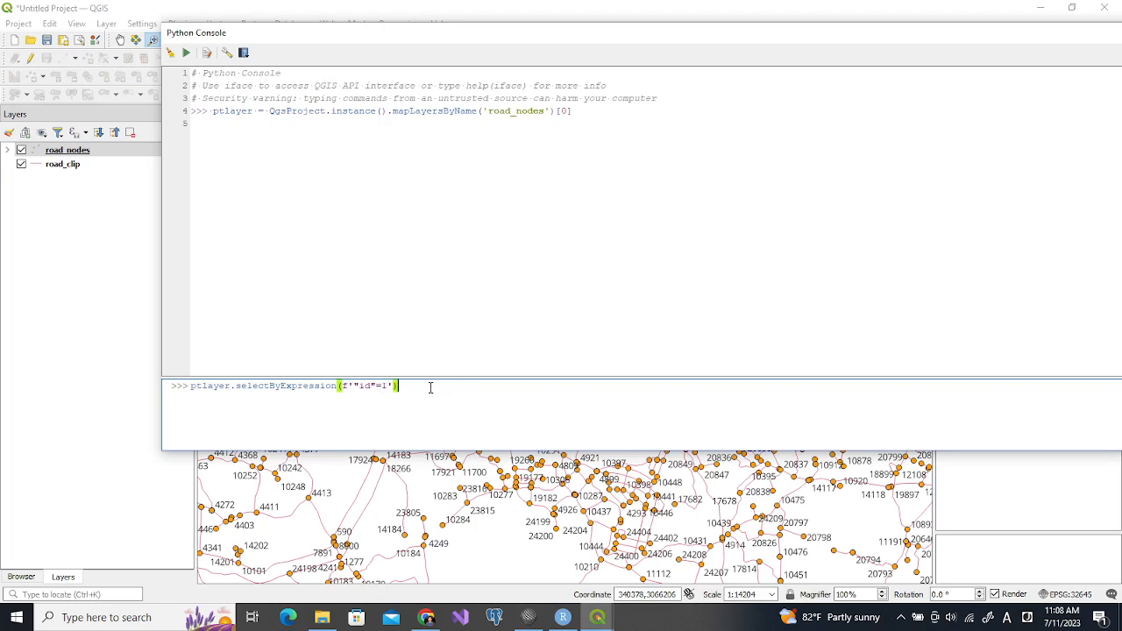
key(Return)
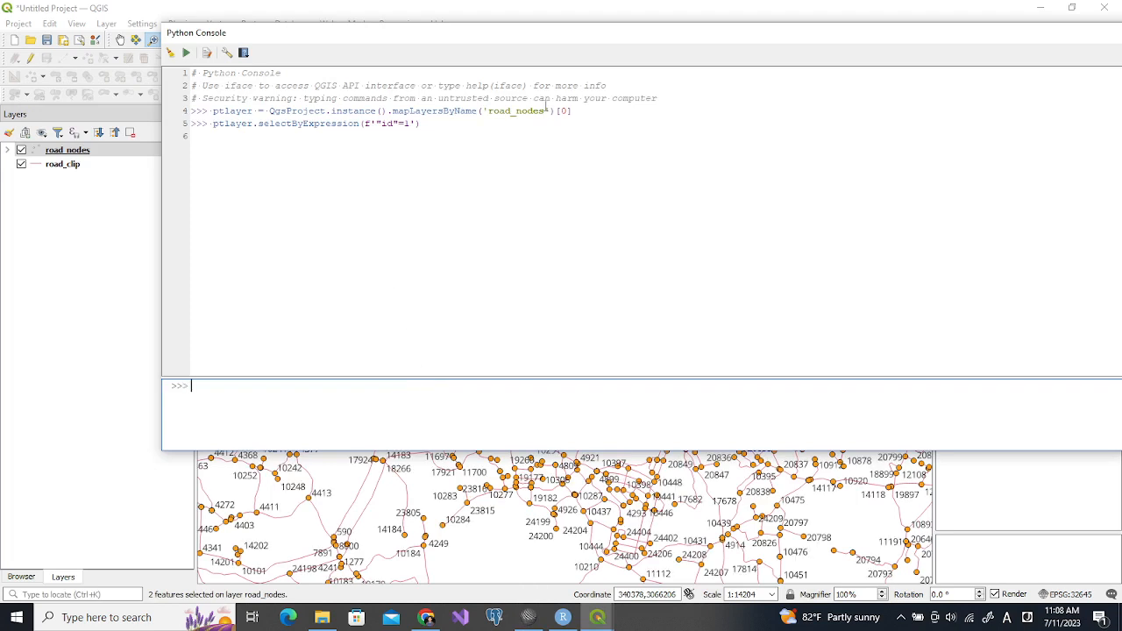
Move the Python Console off the map and copy the servicearea.py lines from ptlayer.startEditing() through print(xy) in SciTE
drag(532, 41, 462, 157)
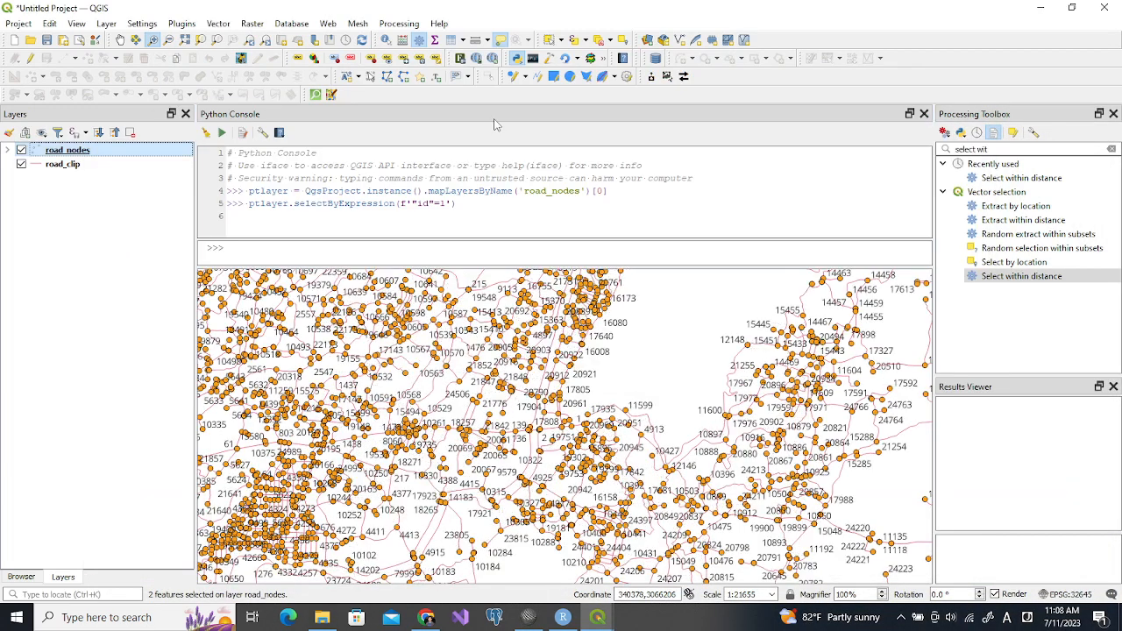
drag(491, 124, 454, 230)
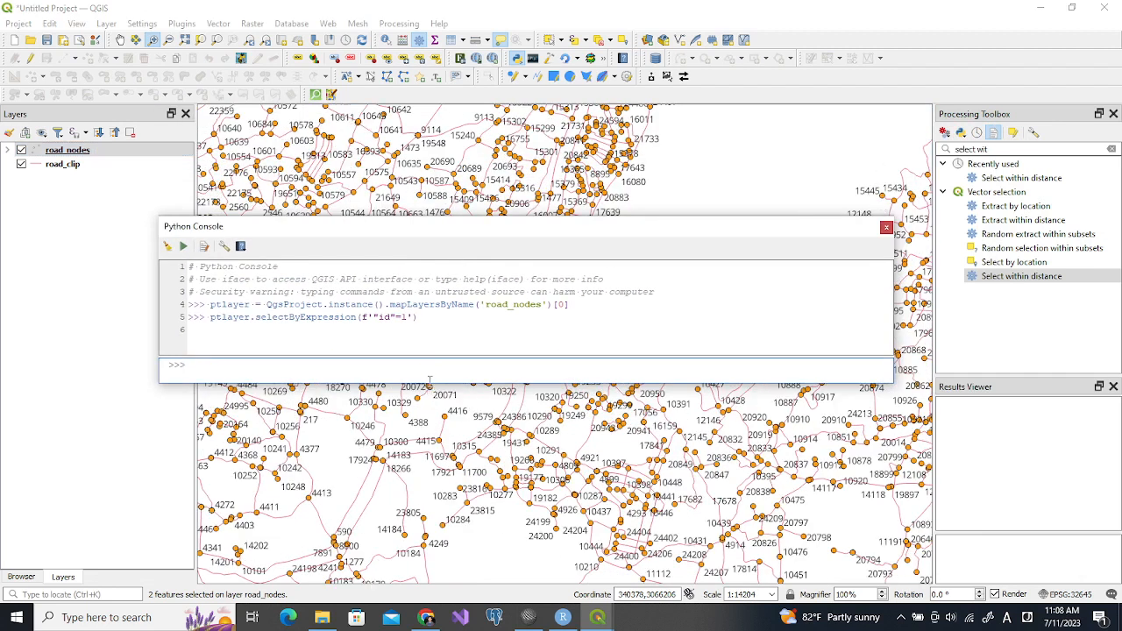
click(529, 618)
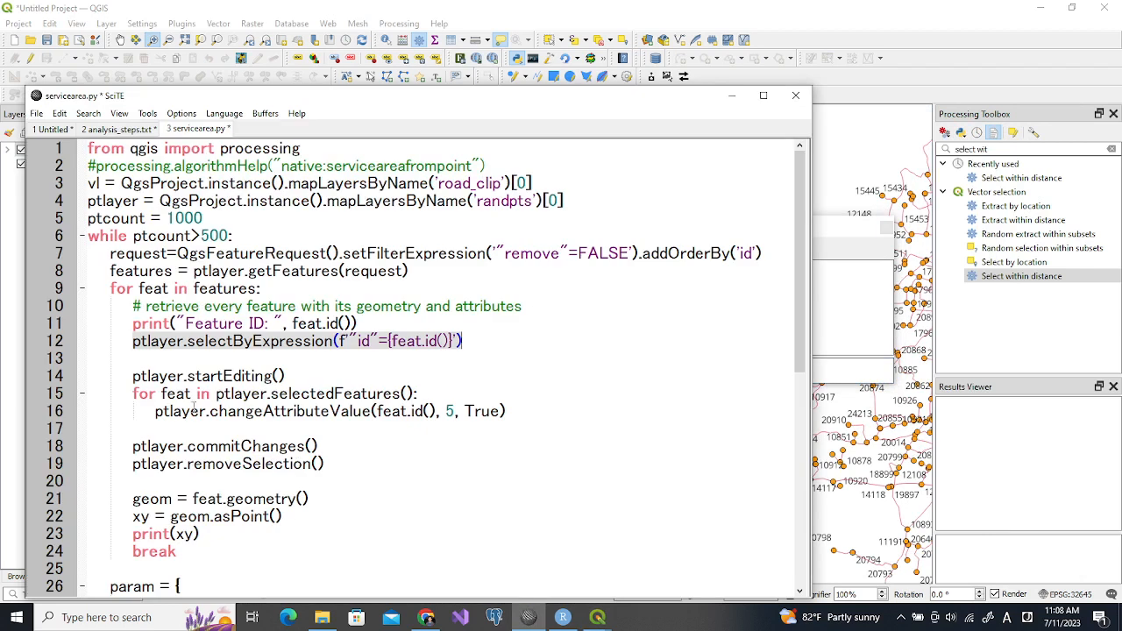
click(133, 376)
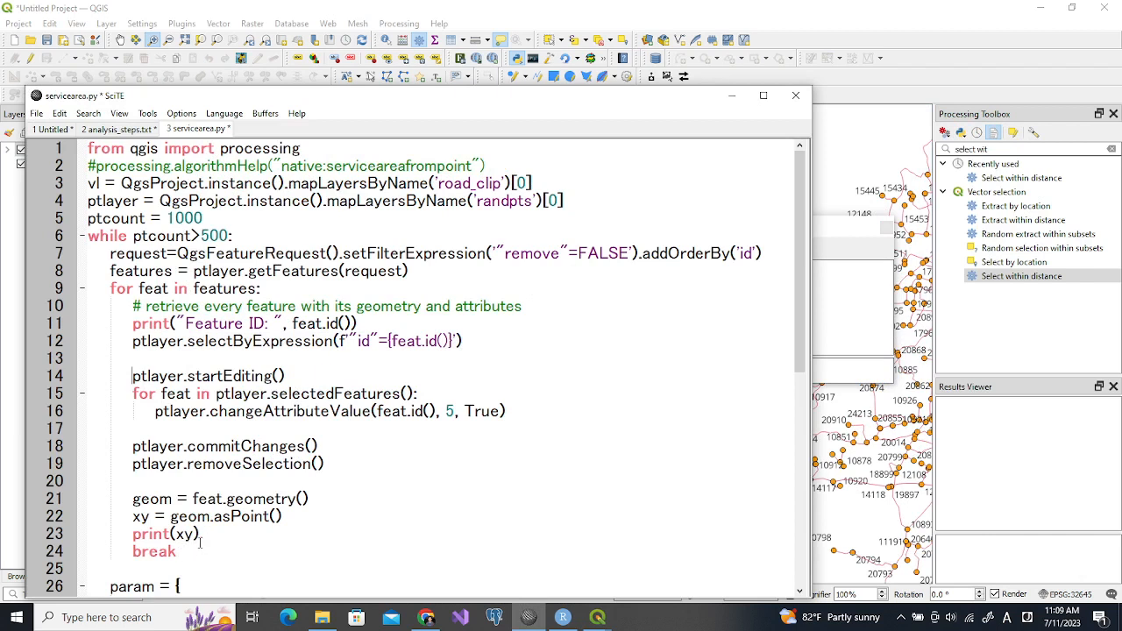
shift+click(202, 532)
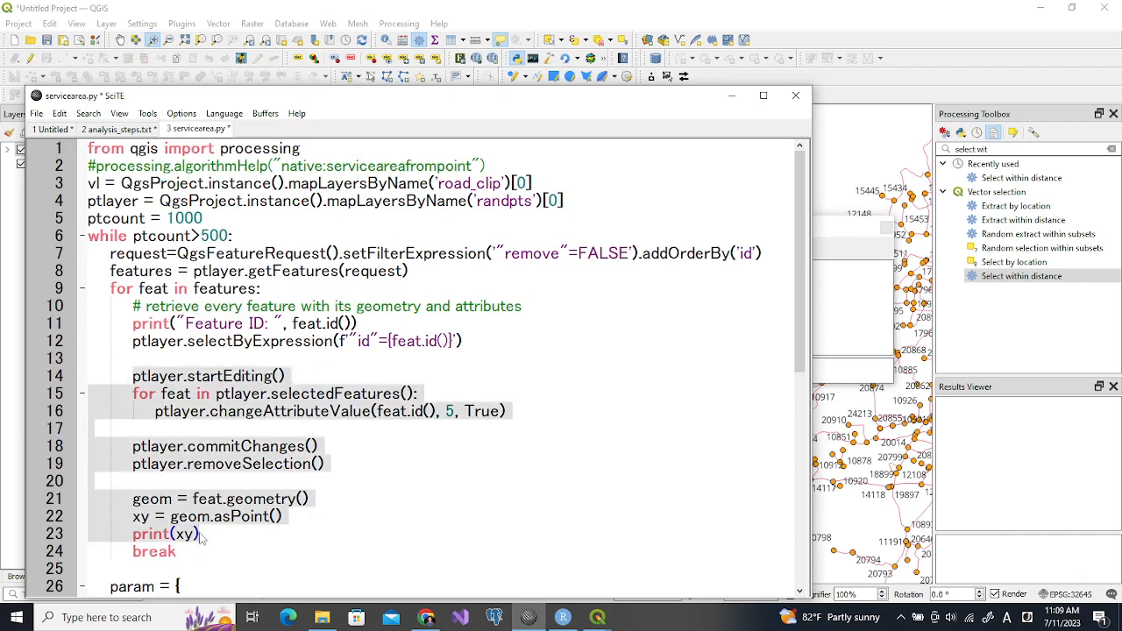
click(91, 369)
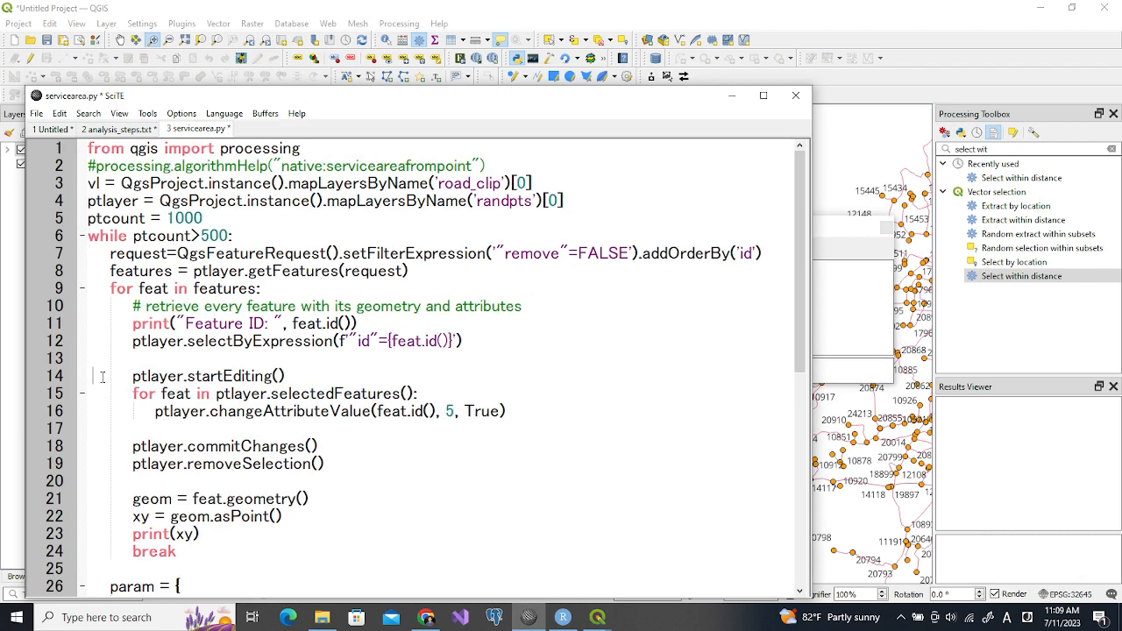
shift+click(202, 535)
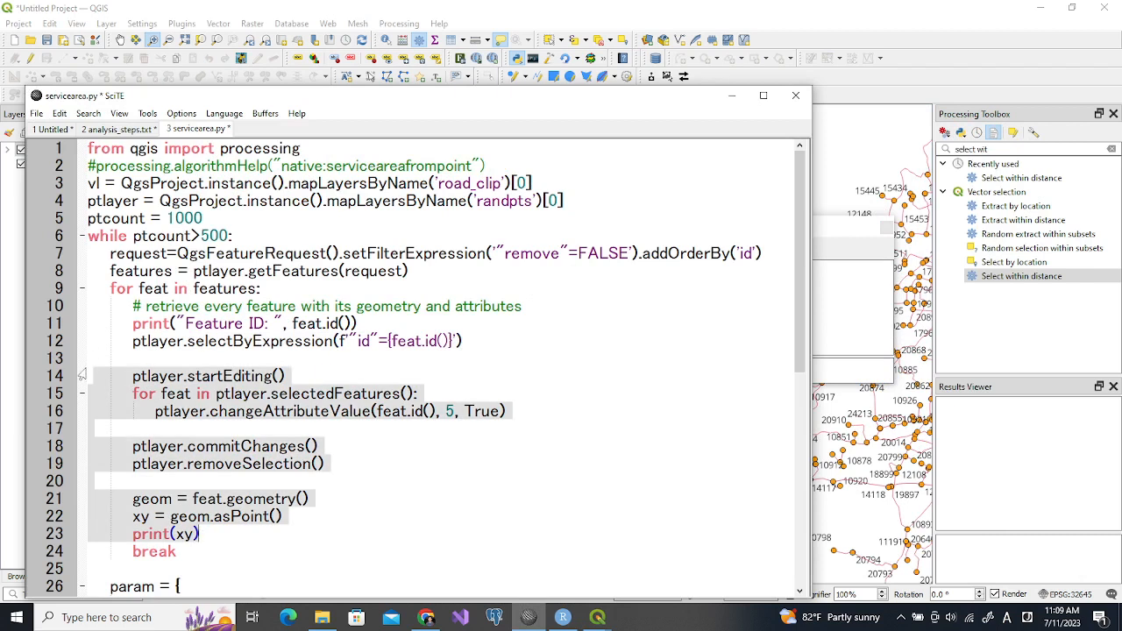
click(90, 374)
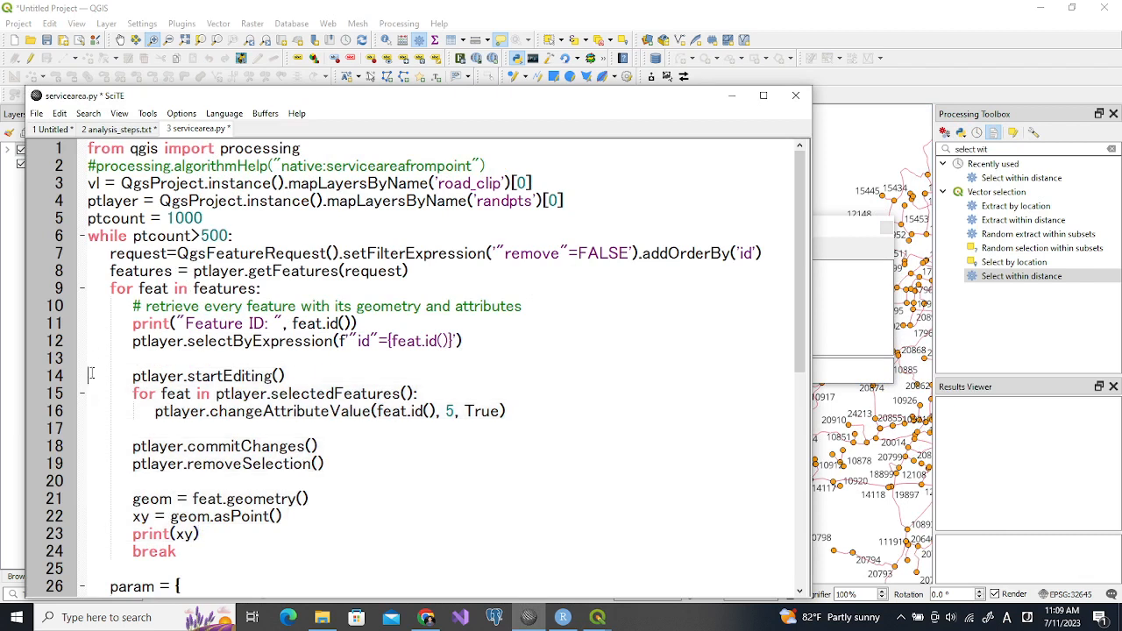
shift+click(203, 533)
key(ctrl+c)
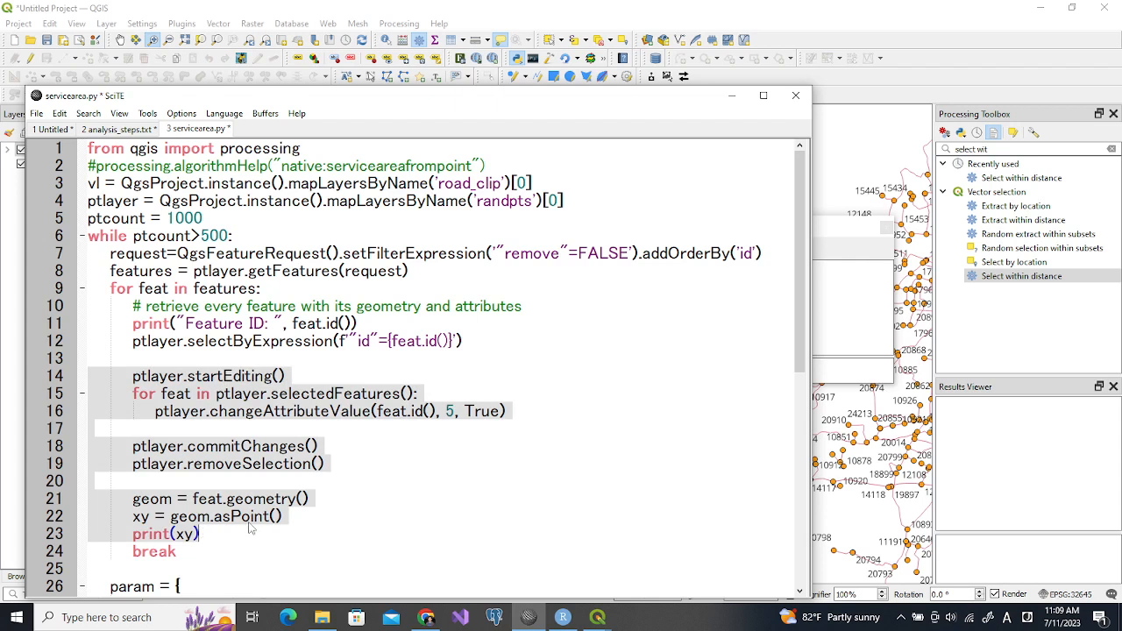
Return to the QGIS Python Console, show its script editor, and make the console window taller
click(865, 297)
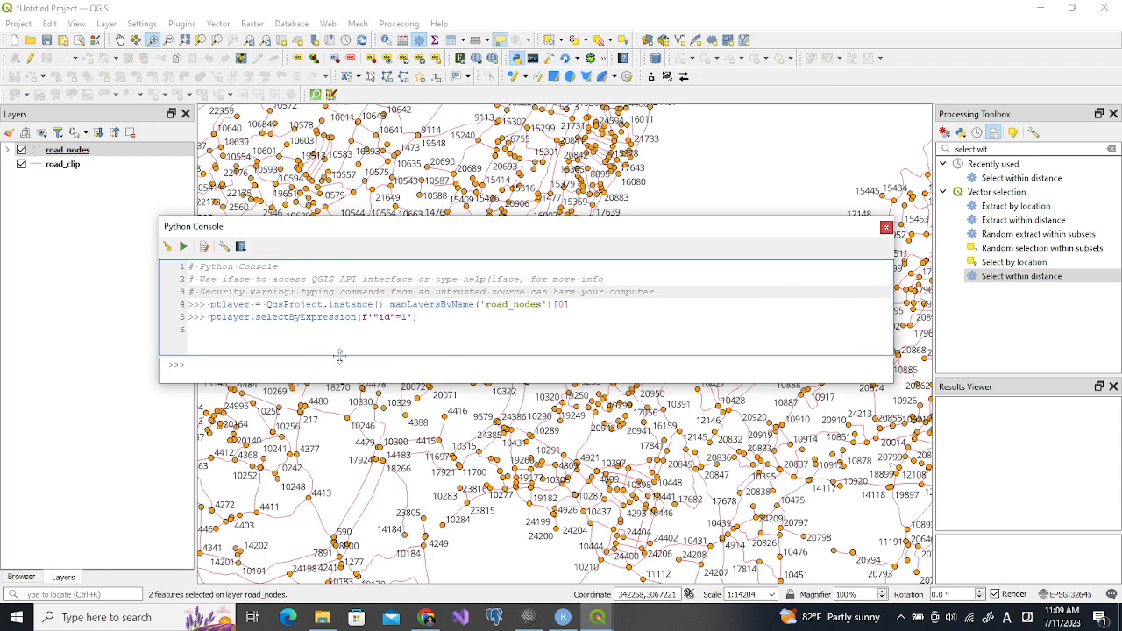
click(205, 248)
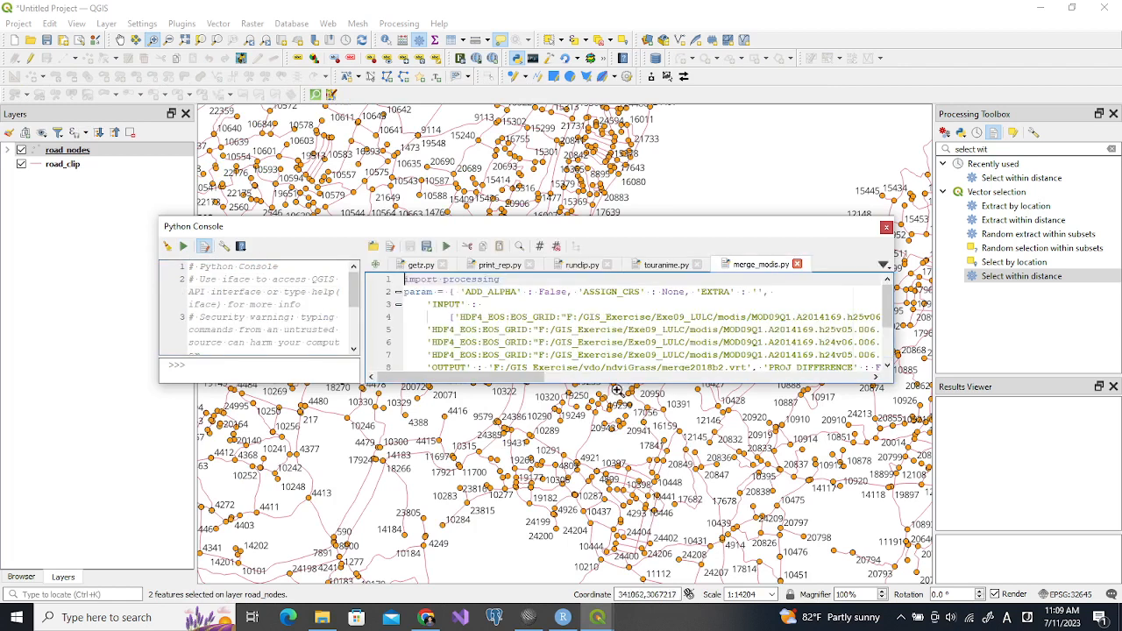
drag(616, 384, 613, 507)
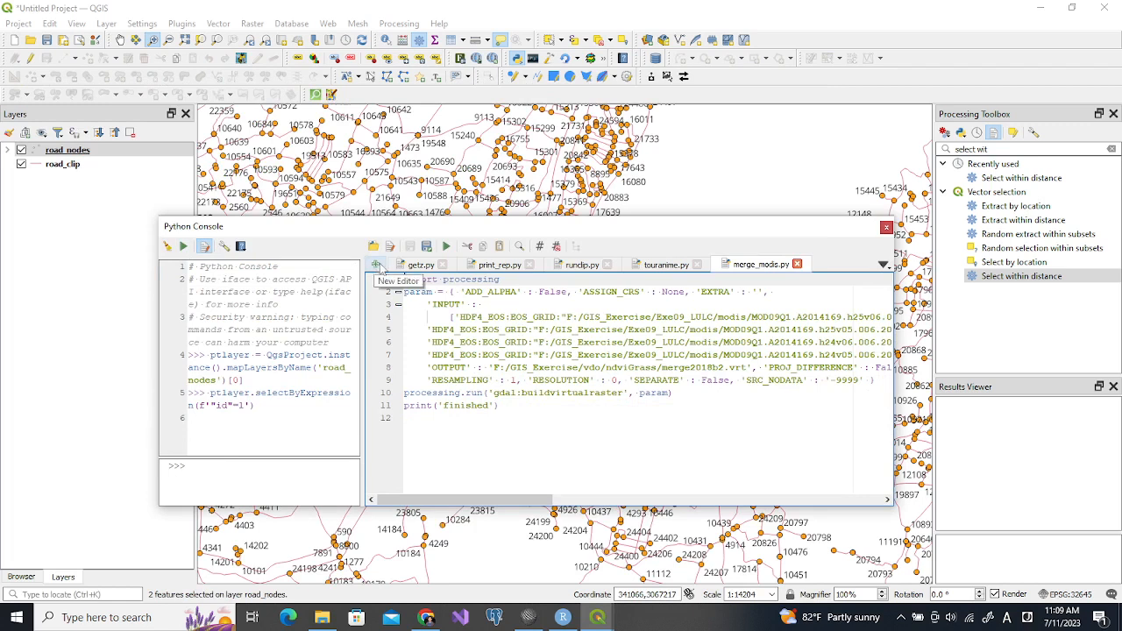
Close all the old scripts in the console editor and leave one new blank script open
click(797, 264)
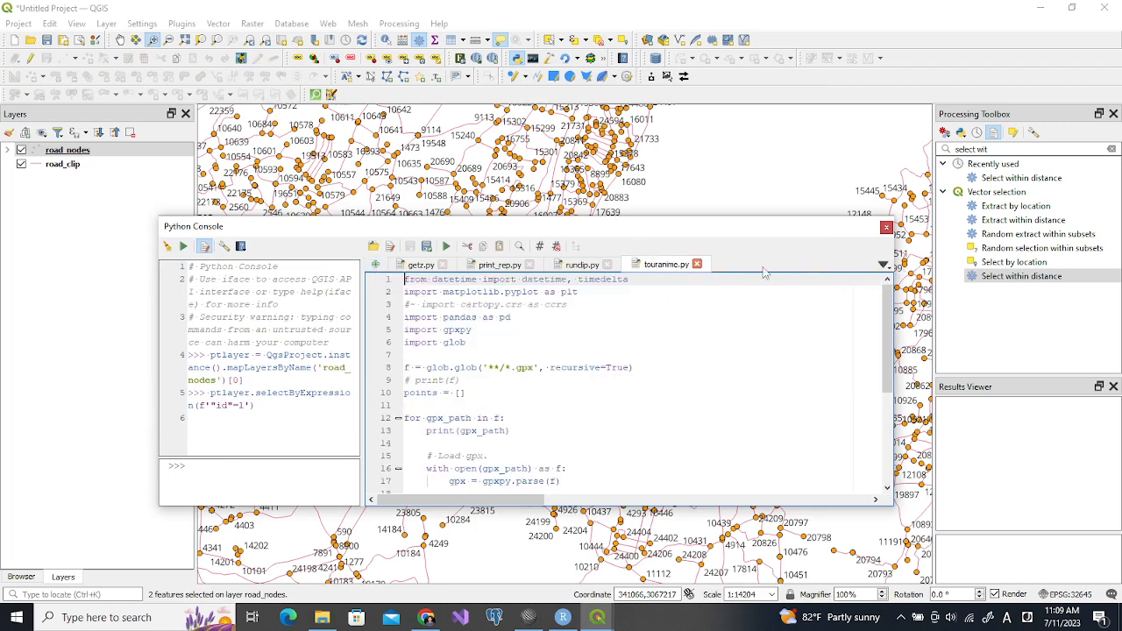
click(697, 264)
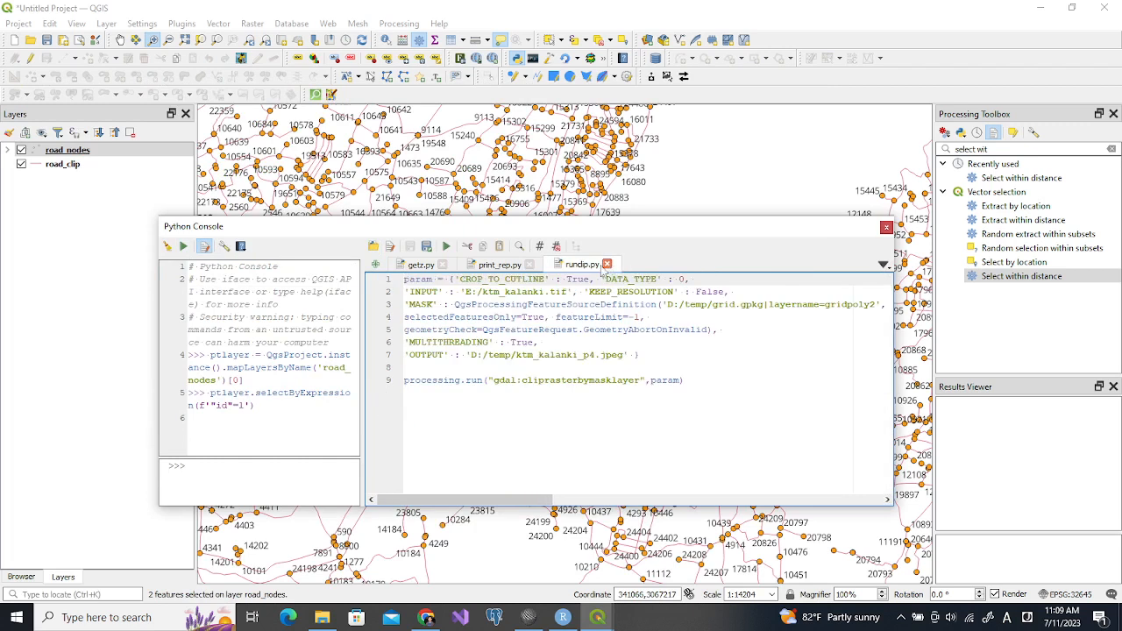
click(607, 264)
click(529, 264)
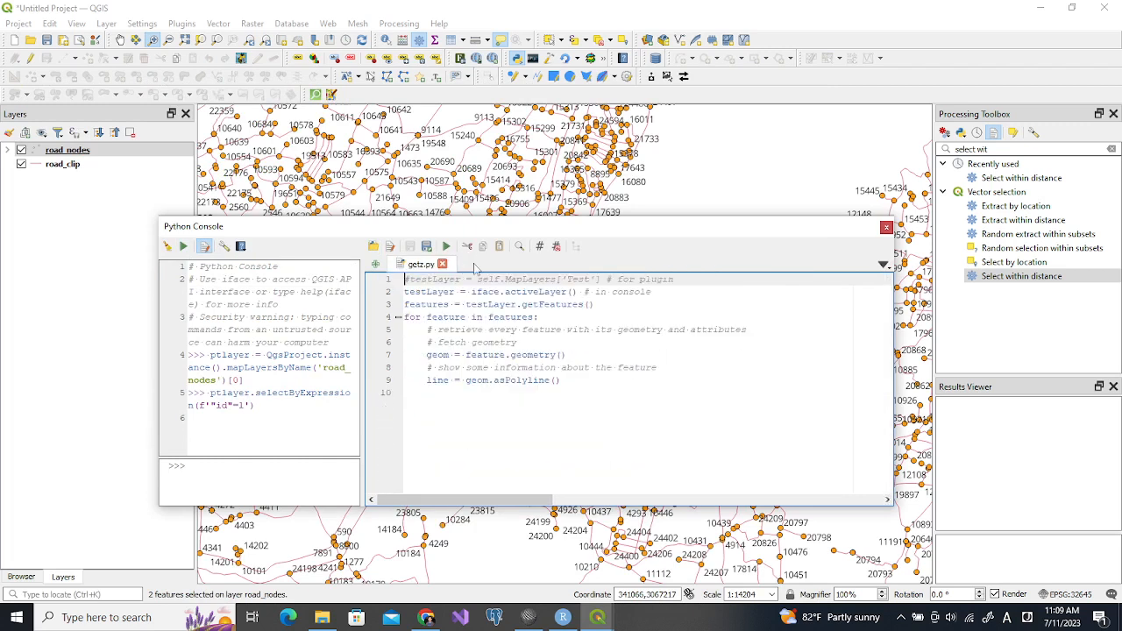
click(375, 266)
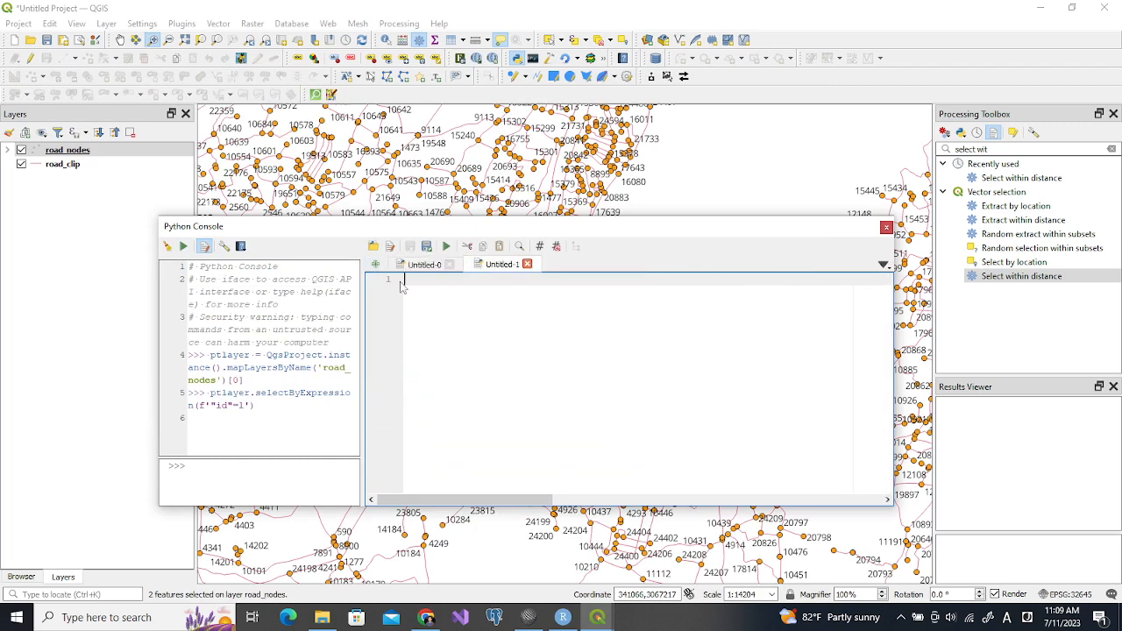
click(450, 264)
Paste the copied editing code into the blank script and remove its two extra levels of indentation
key(ctrl+v)
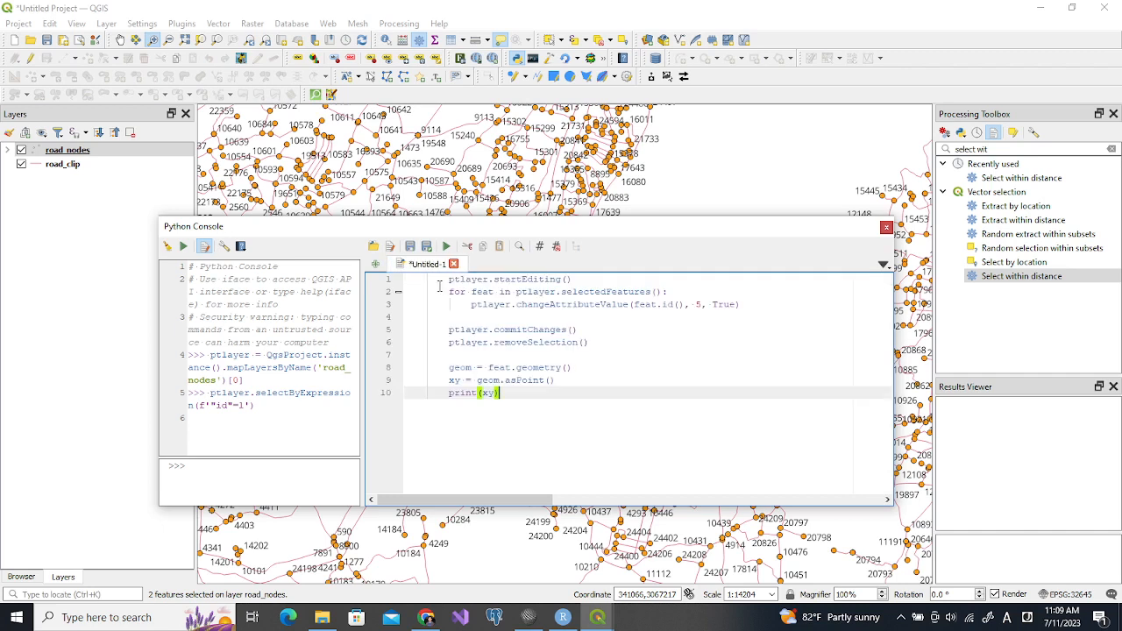
drag(404, 279, 414, 411)
key(shift+Tab)
key(shift+Tab)
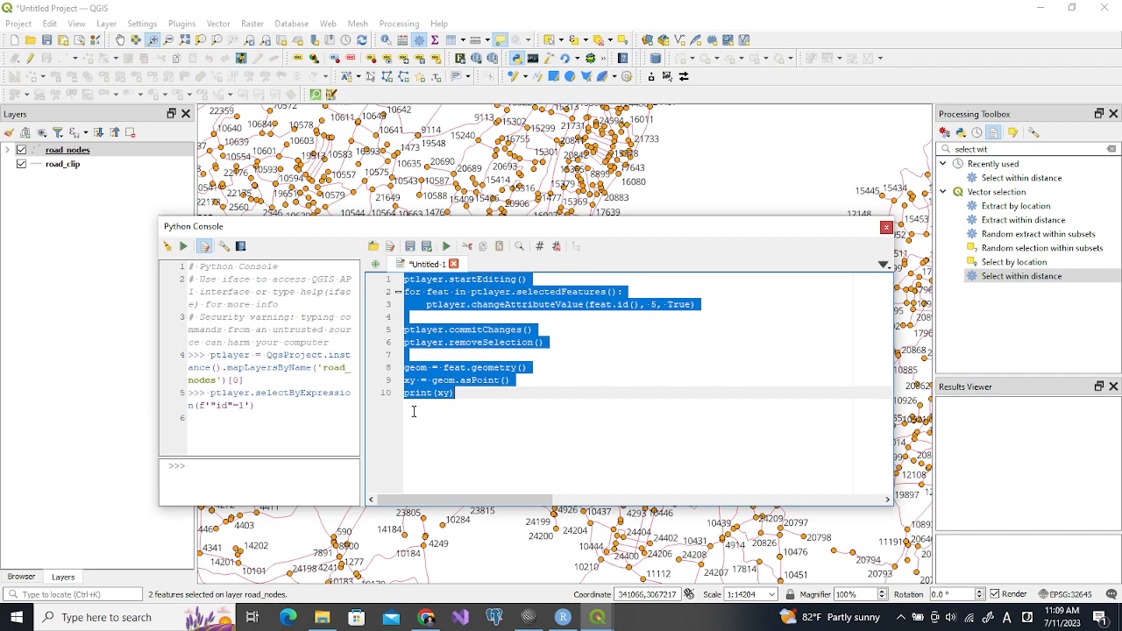
click(533, 417)
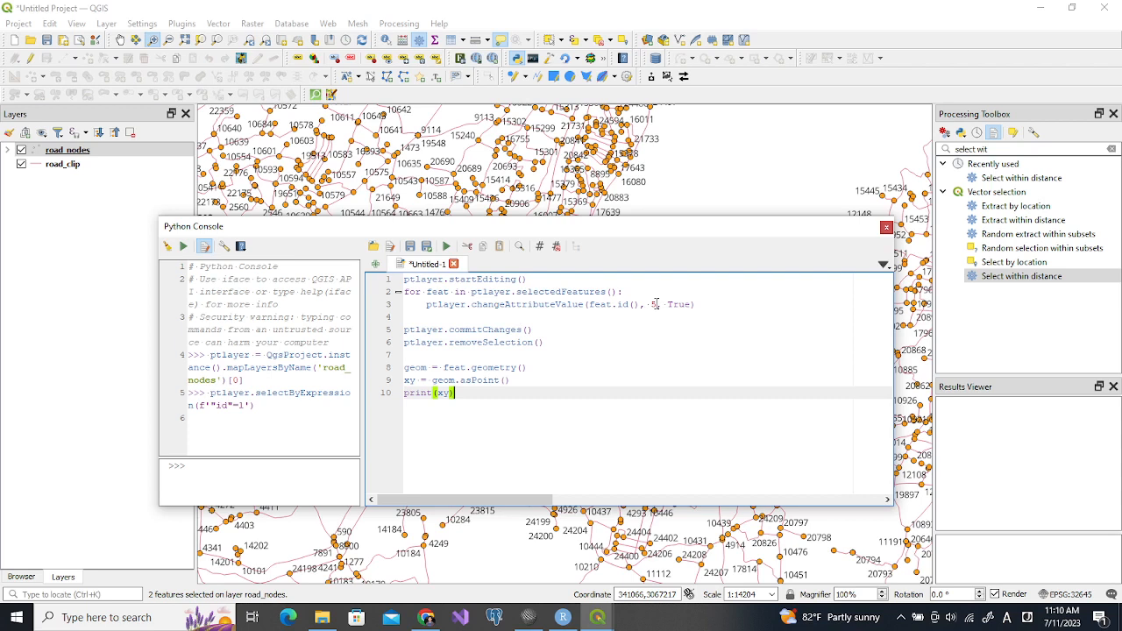
Set the field index in the changeAttributeValue line to 4 and open the road_nodes attribute table
click(655, 304)
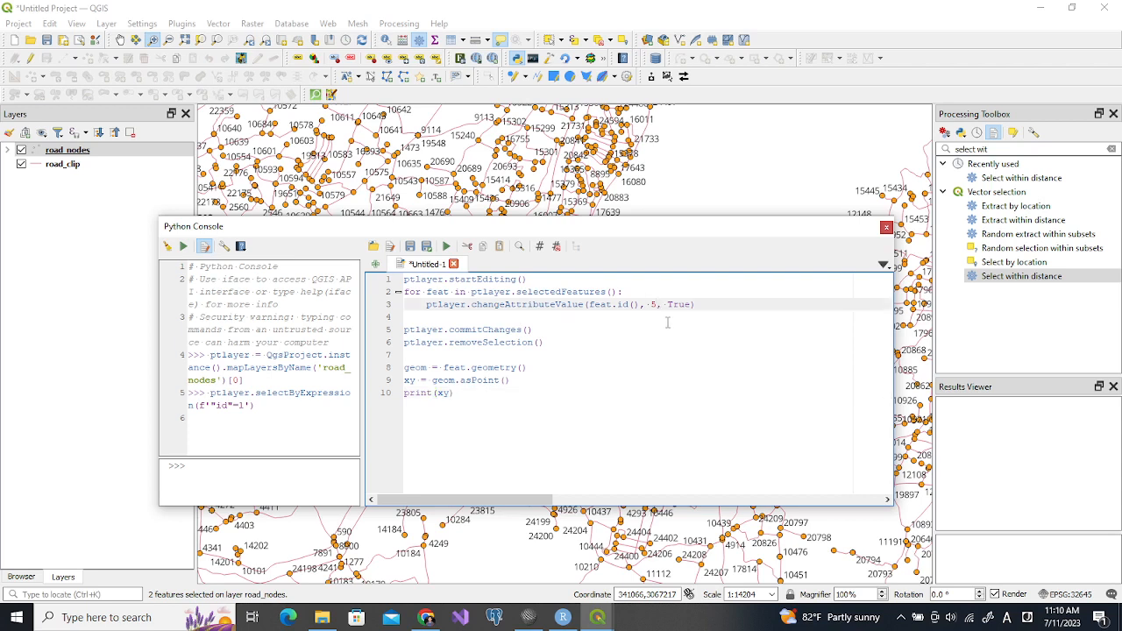
key(BackSpace)
text(4)
click(455, 39)
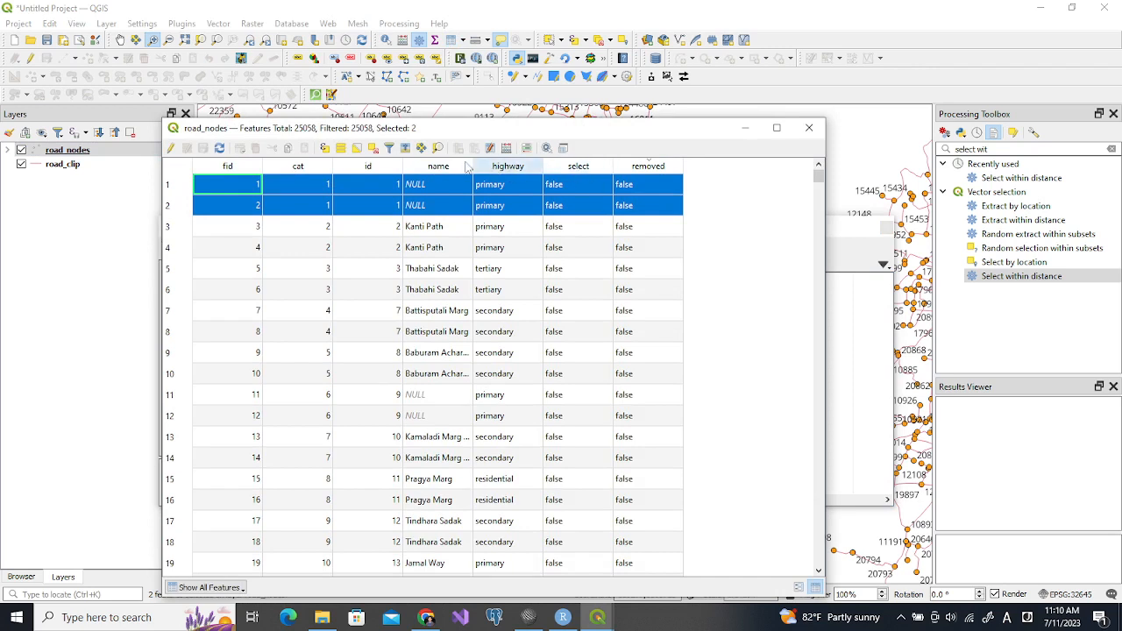
Clear the feature selection in the road_nodes table, then set the field index in the script's changeAttributeValue line to 5
click(371, 149)
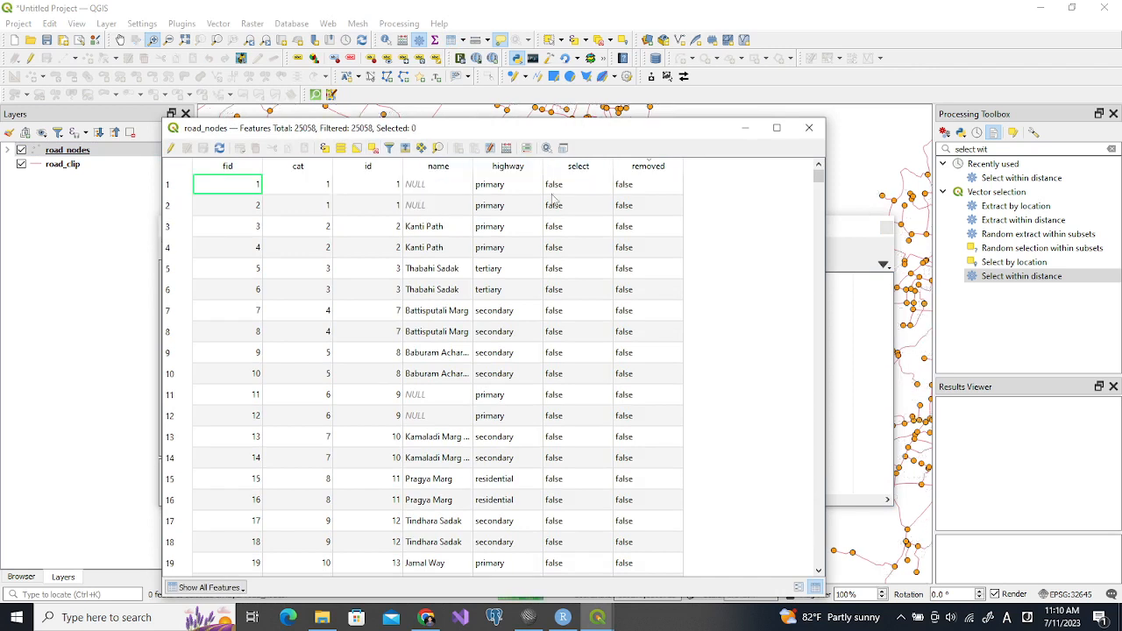
click(741, 129)
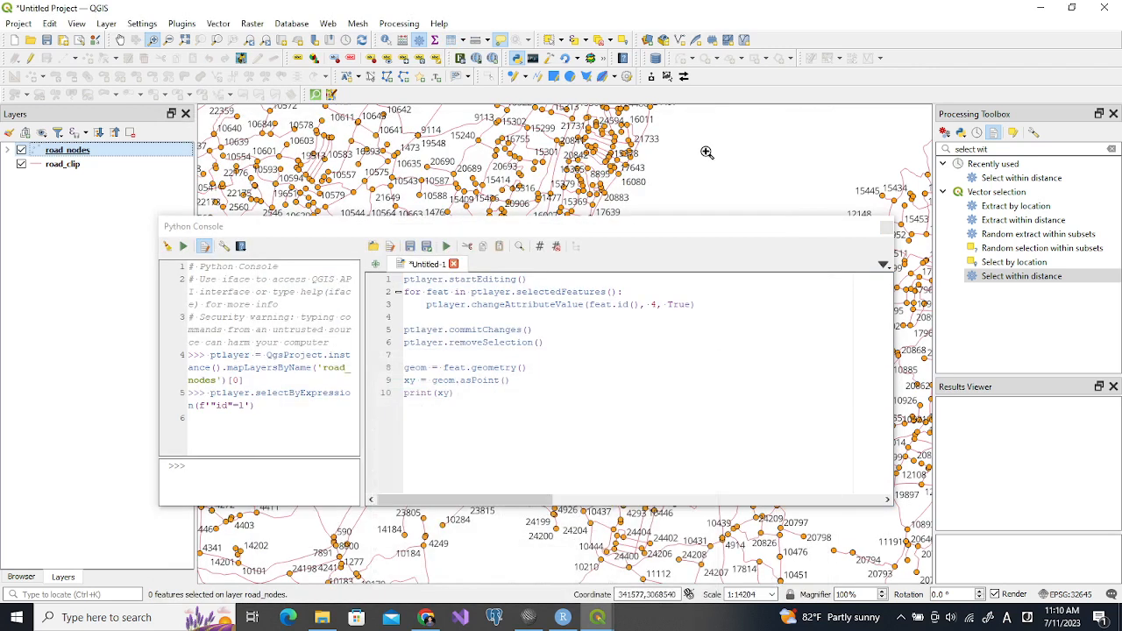
click(655, 304)
key(BackSpace)
text(5)
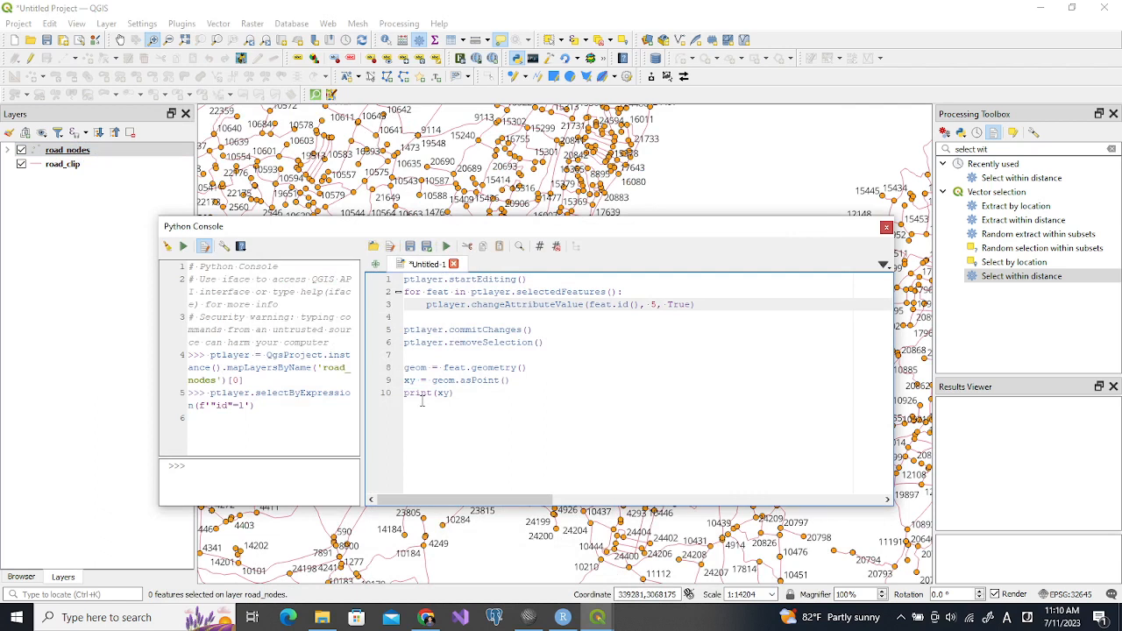
drag(404, 394, 469, 393)
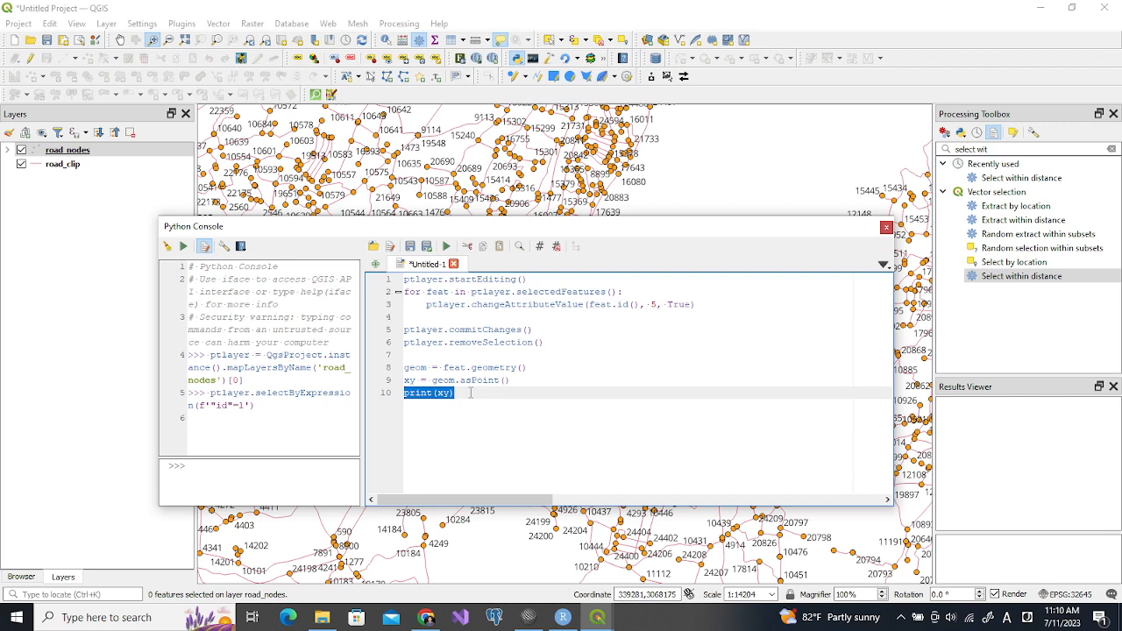
click(469, 393)
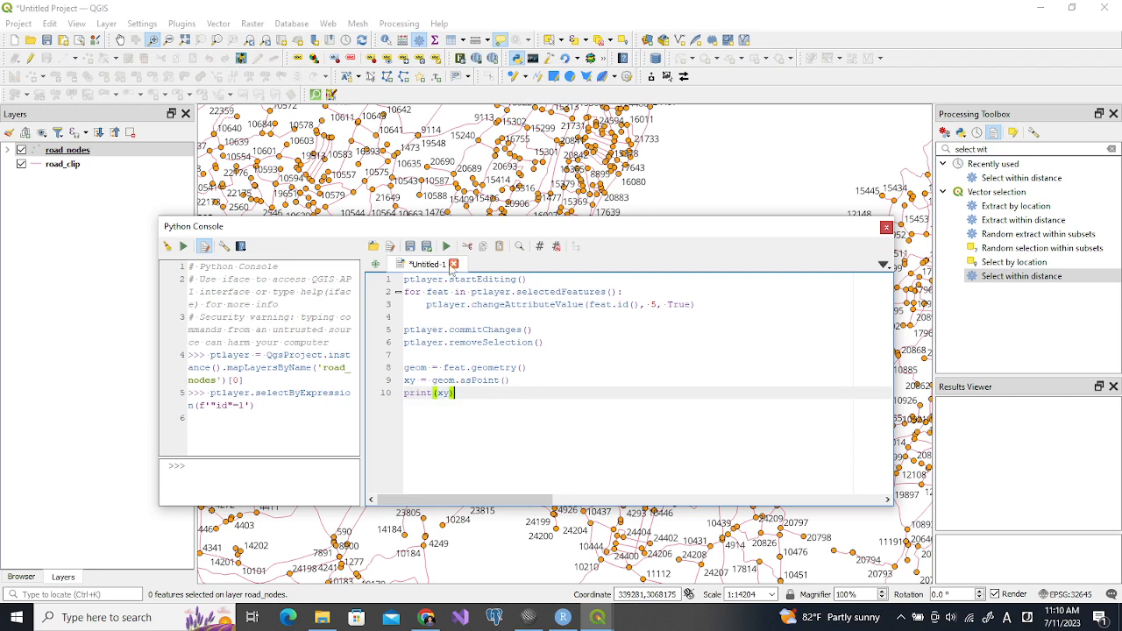
Save the script as selectpt.py in a new folder named pgm inside the Exe10_NW folder
click(411, 246)
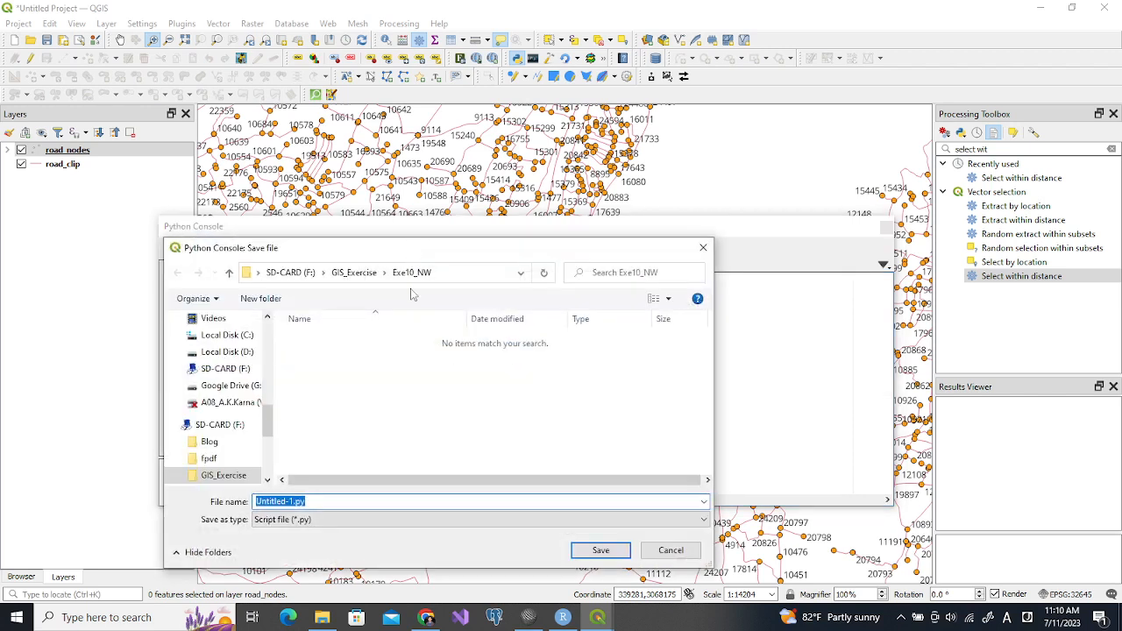
click(261, 298)
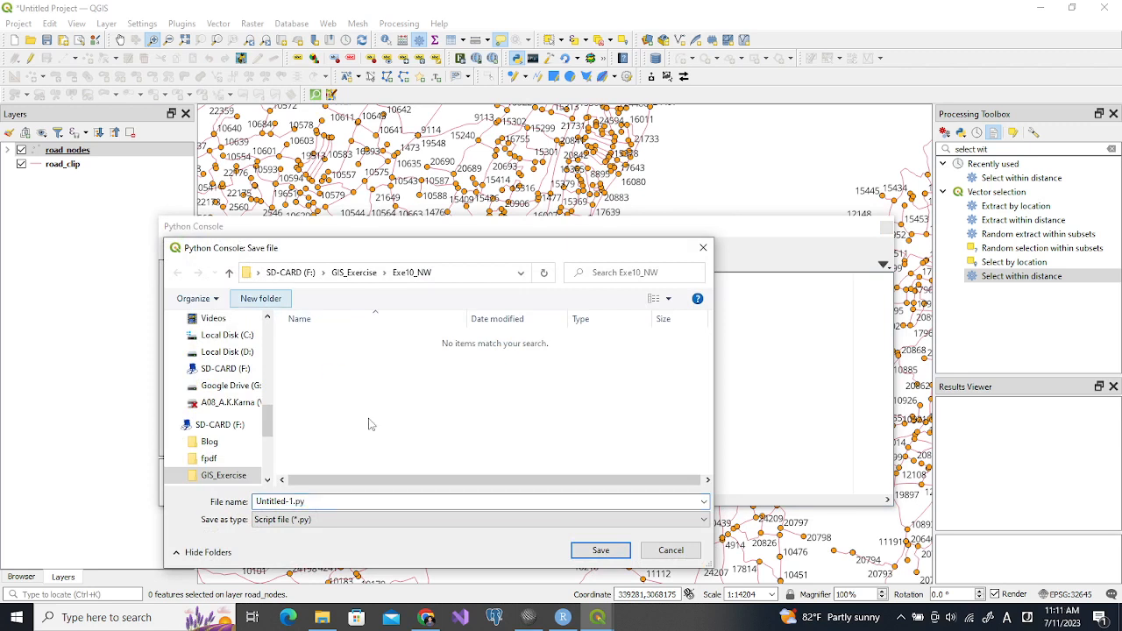
text(pgm)
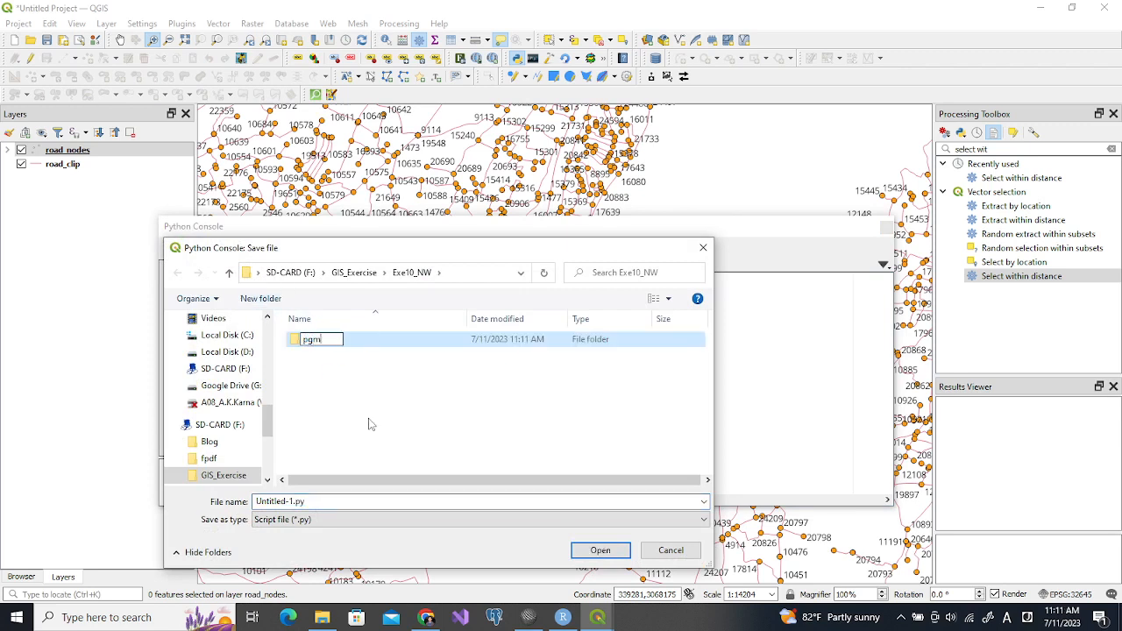
key(Return)
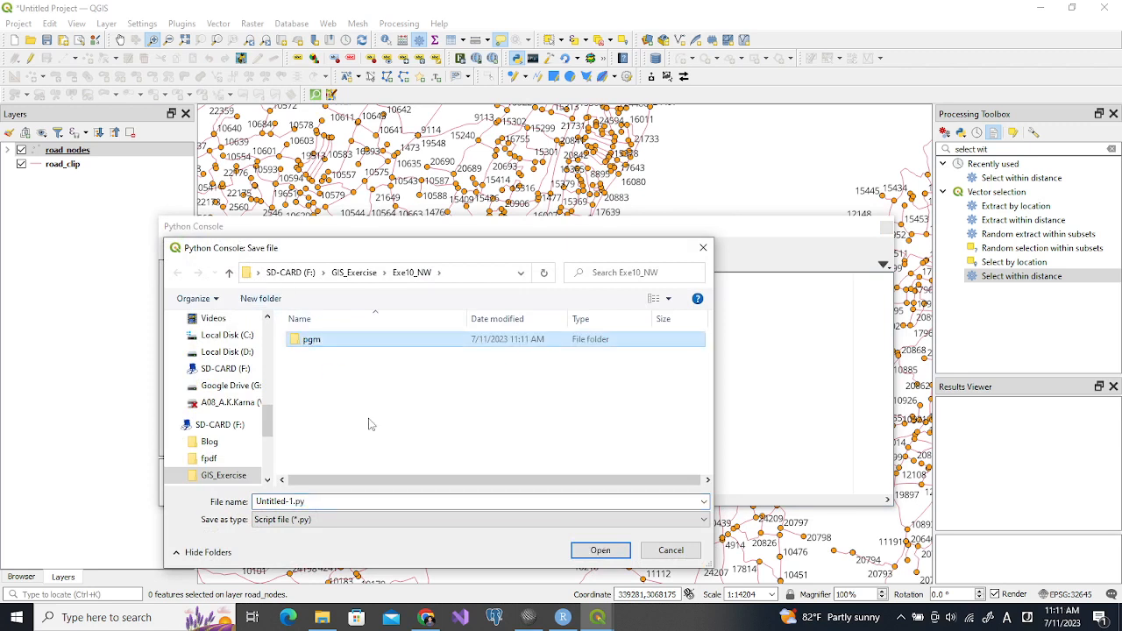
key(Return)
click(326, 501)
key(ctrl+a)
text(s)
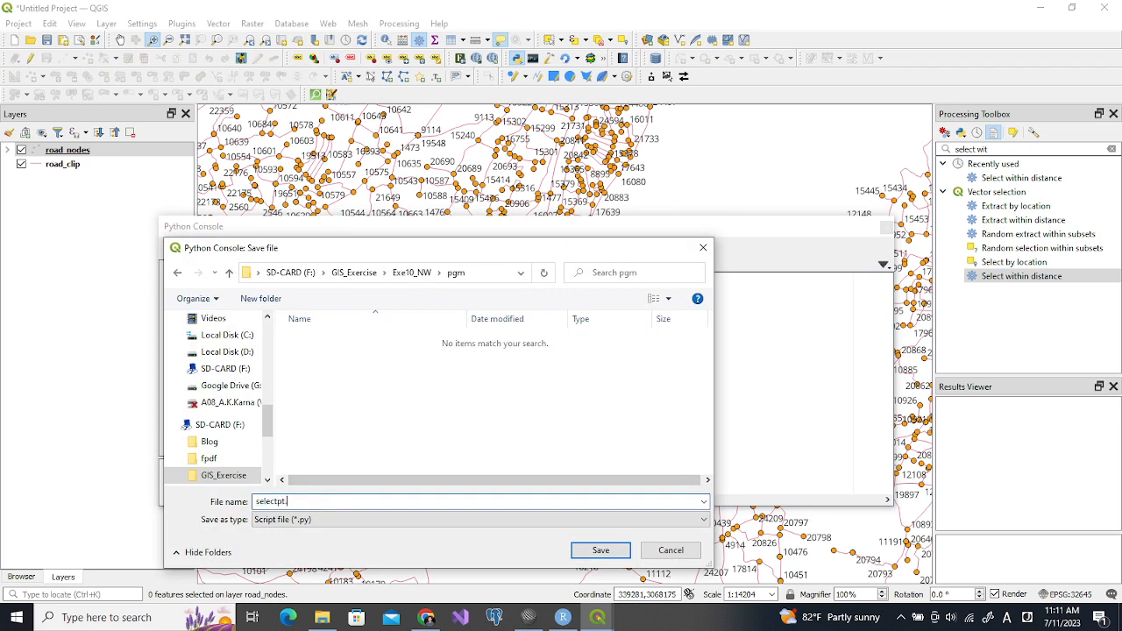
text(electpt.py)
key(Return)
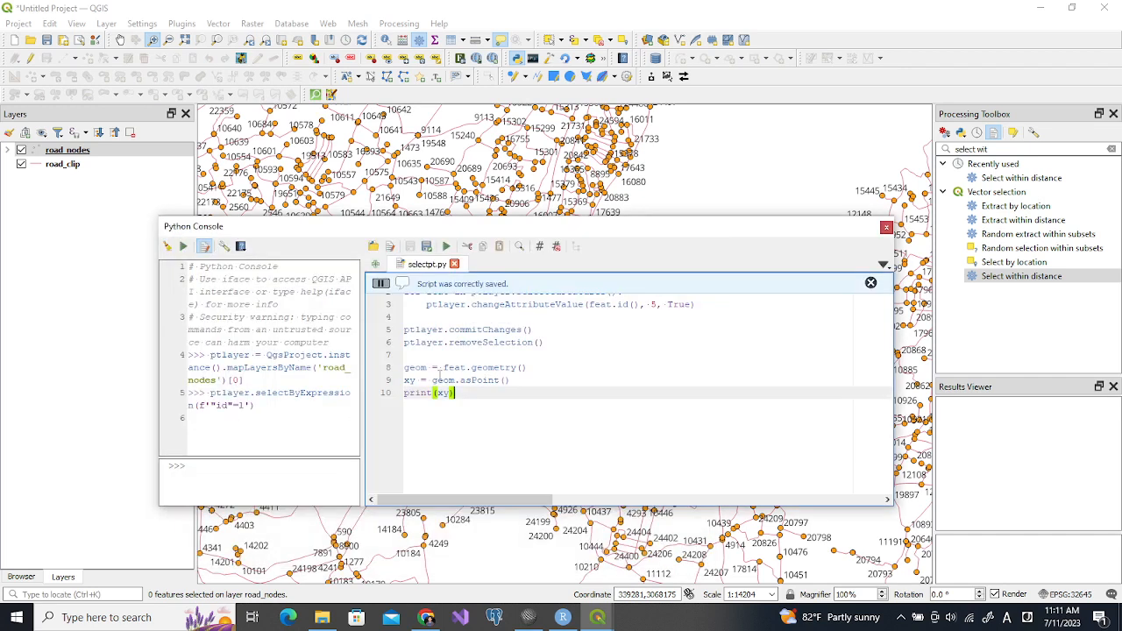
Try to run the selectpt.py script and look through its output in the console
click(446, 246)
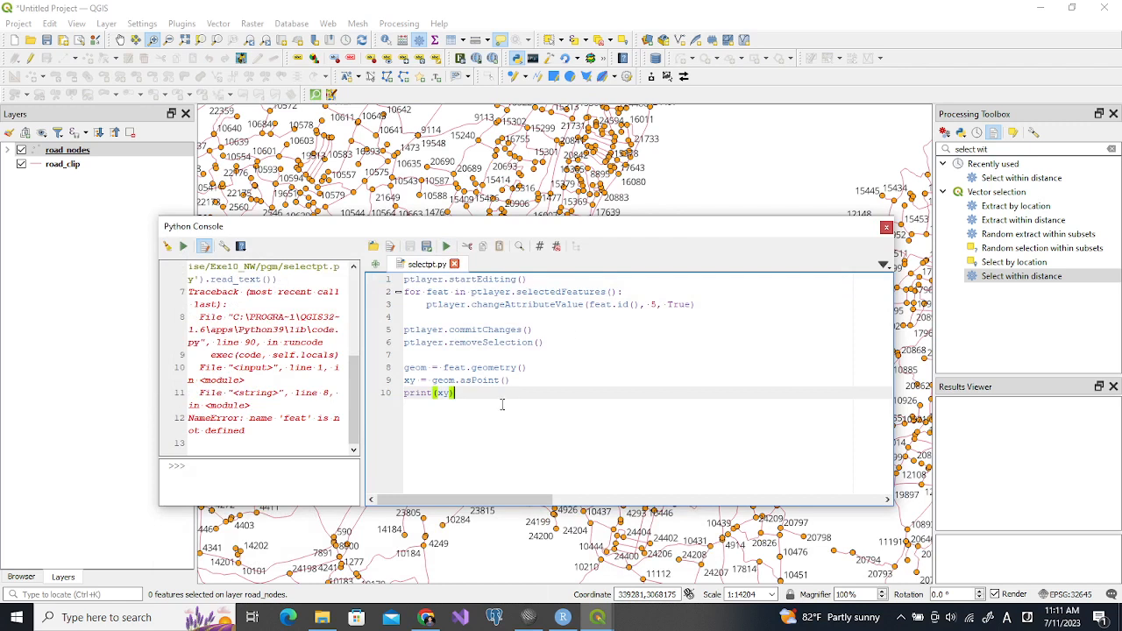
click(355, 396)
drag(355, 396, 355, 386)
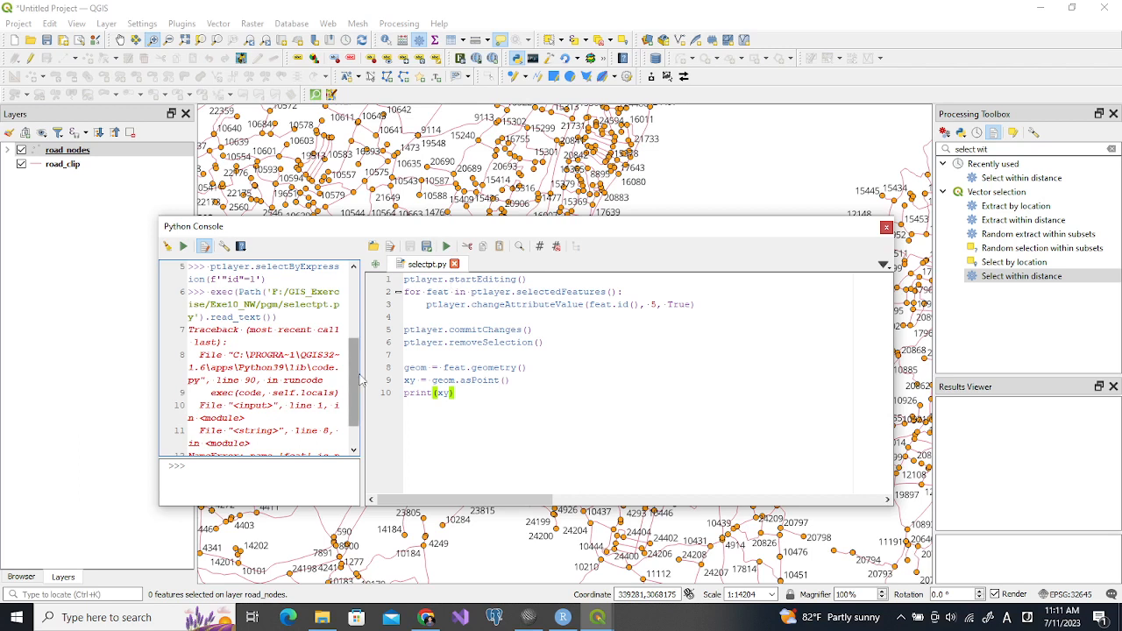
scroll(355, 372, up, 1)
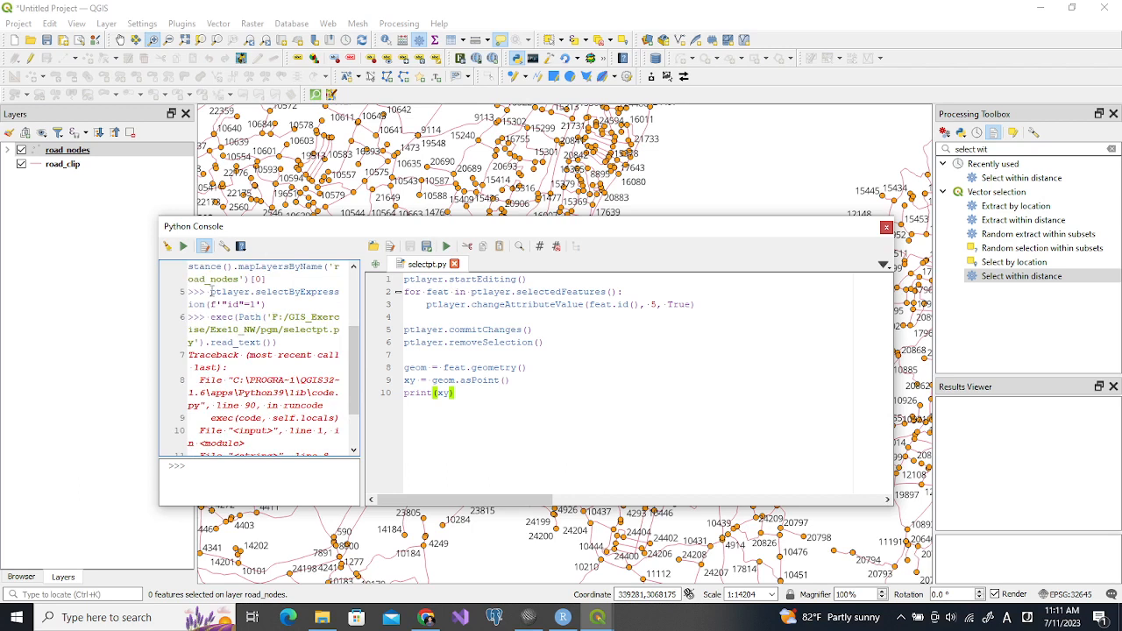
Rerun the console command that selects the road_nodes features with id 1, and run selectpt.py on them
drag(210, 292, 266, 304)
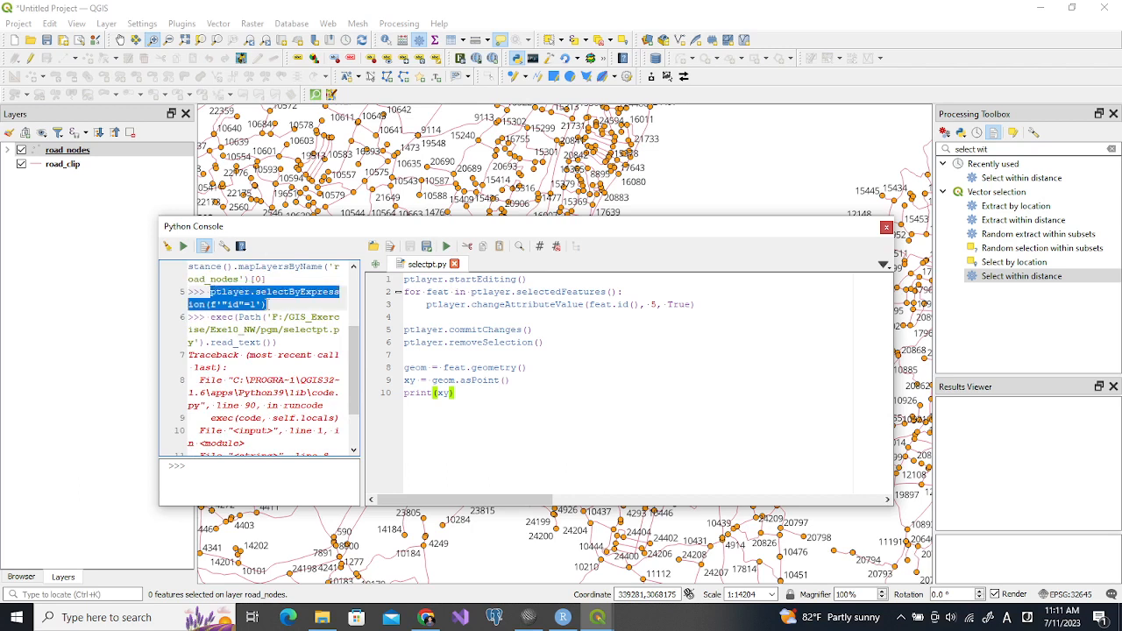
click(201, 474)
text(ptlayer.selectByExpression(f'"id"=1'))
key(Return)
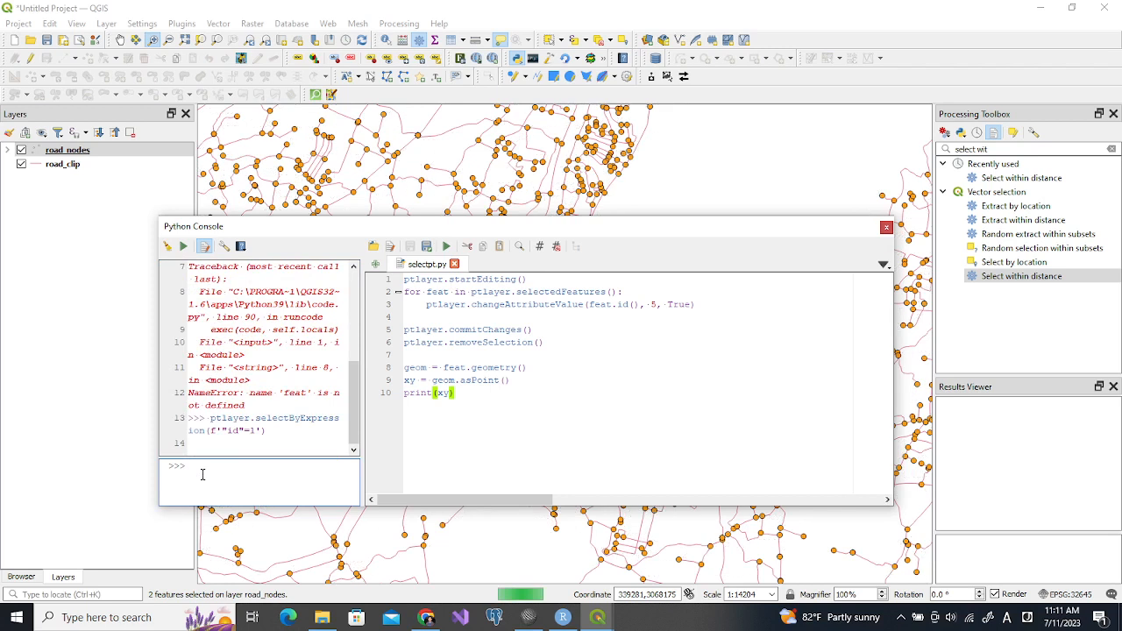
click(426, 413)
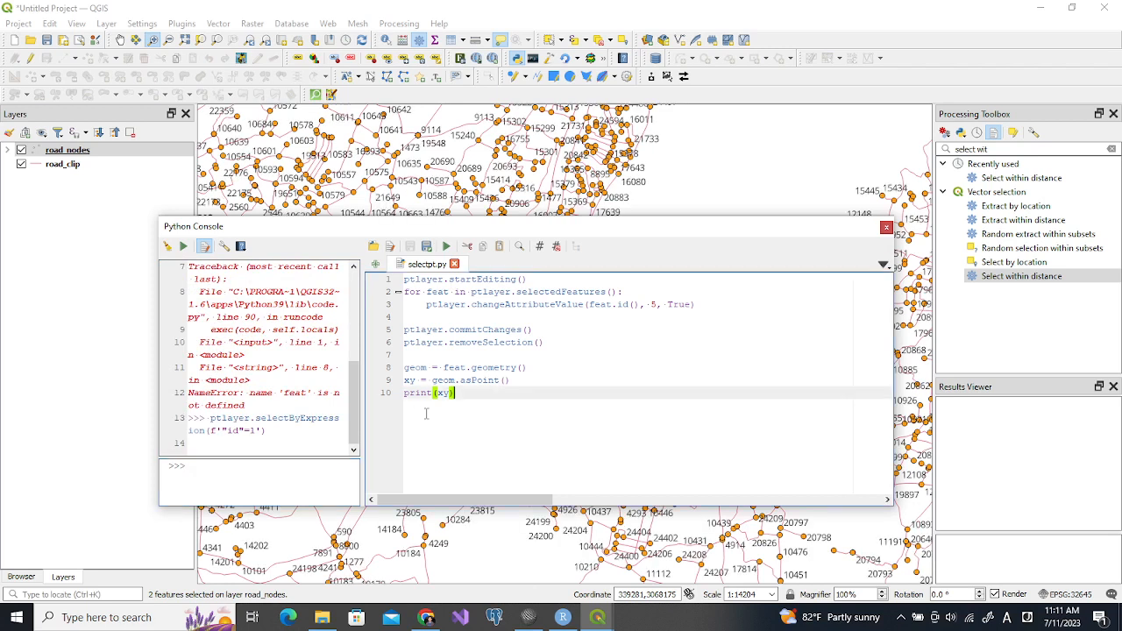
click(445, 247)
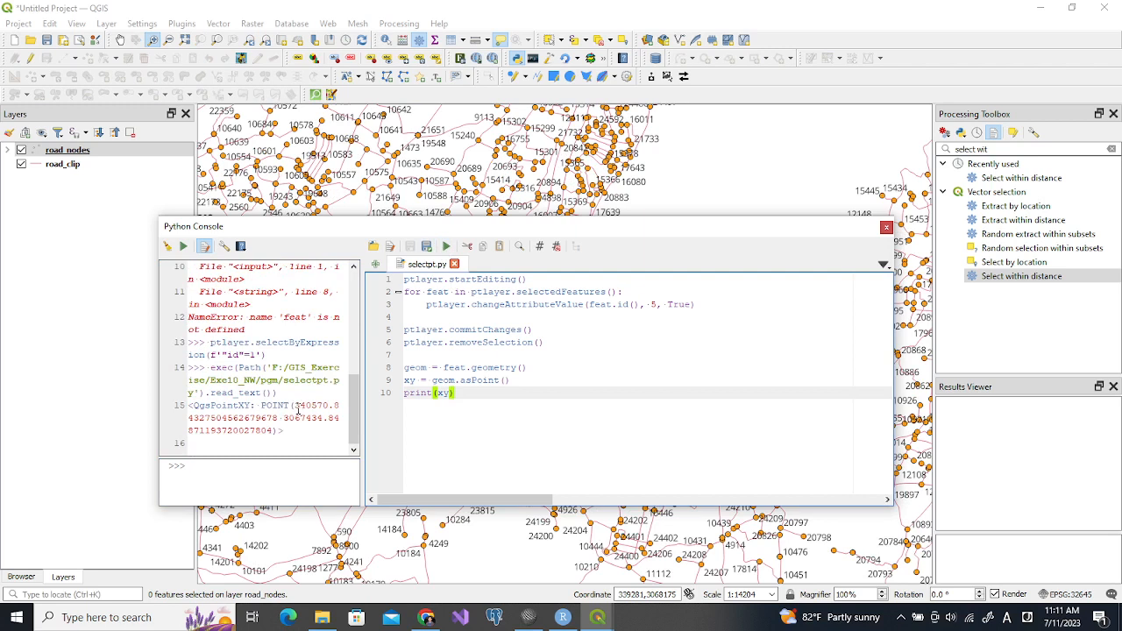
Examine the point coordinates printed in the console and match them to the xy variable in the script
click(294, 405)
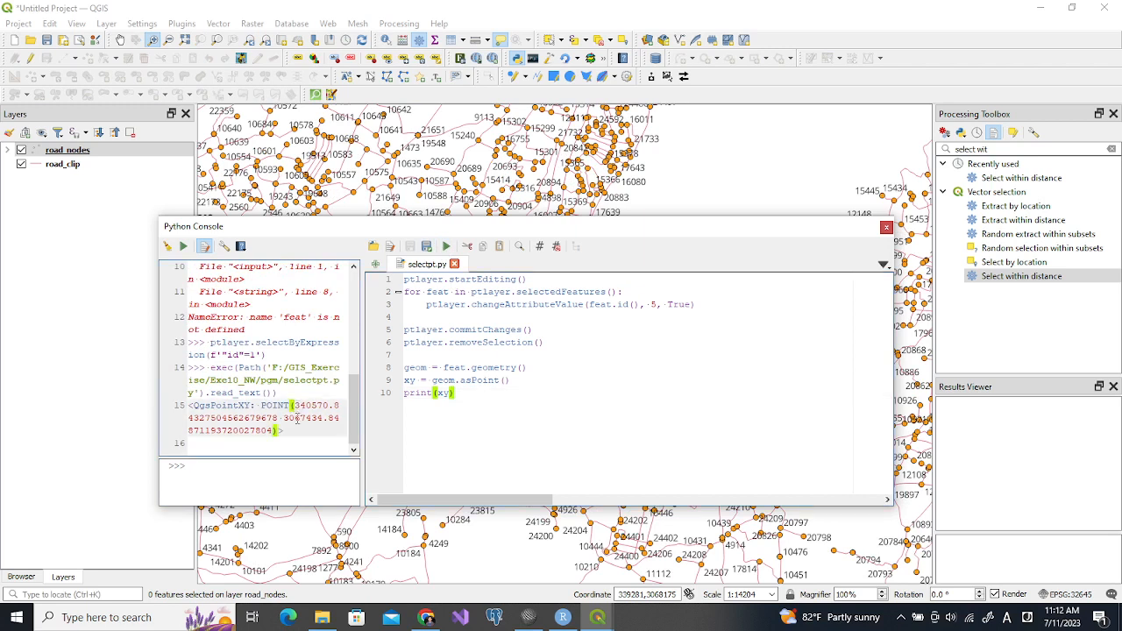
drag(419, 381, 401, 380)
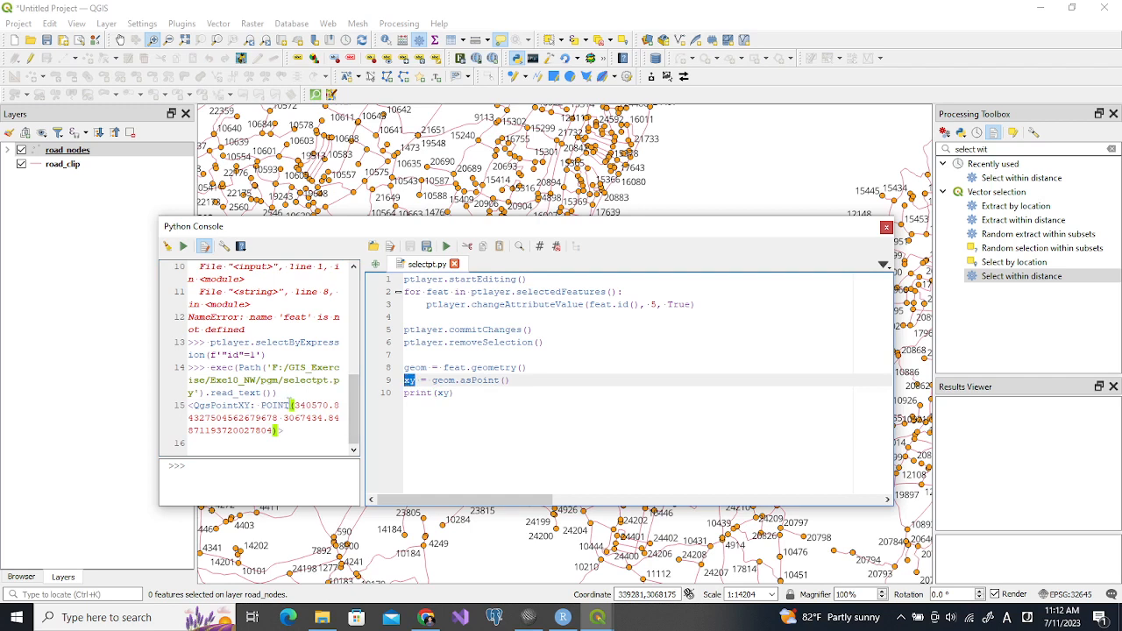
drag(262, 406, 280, 430)
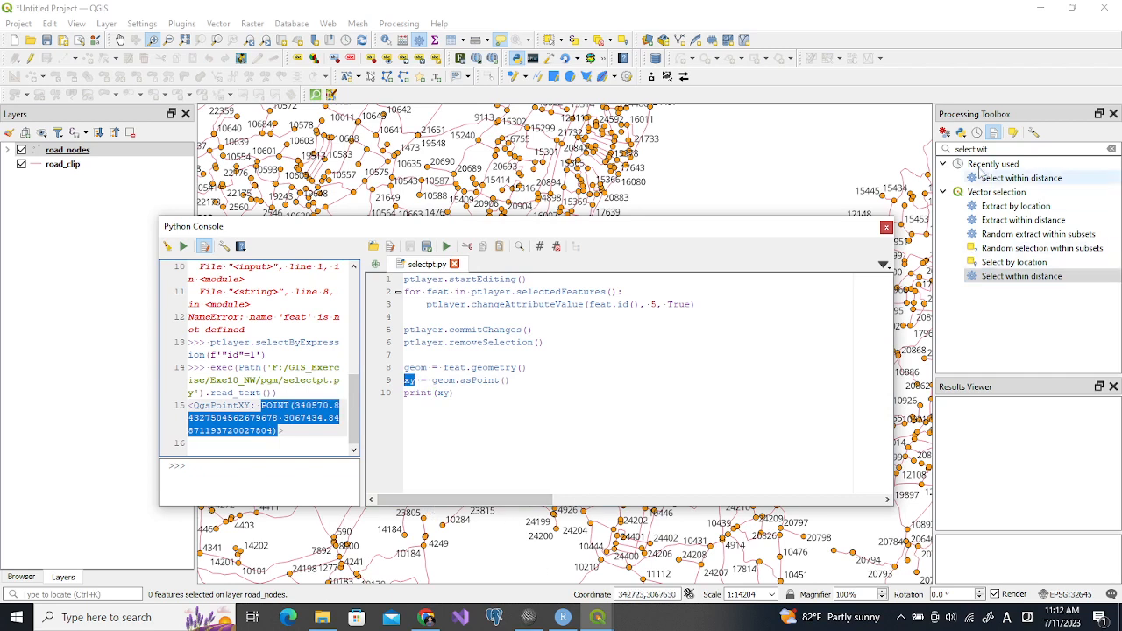
Search the processing algorithms for "net" and open the Service area (from point) tool
drag(990, 151, 944, 153)
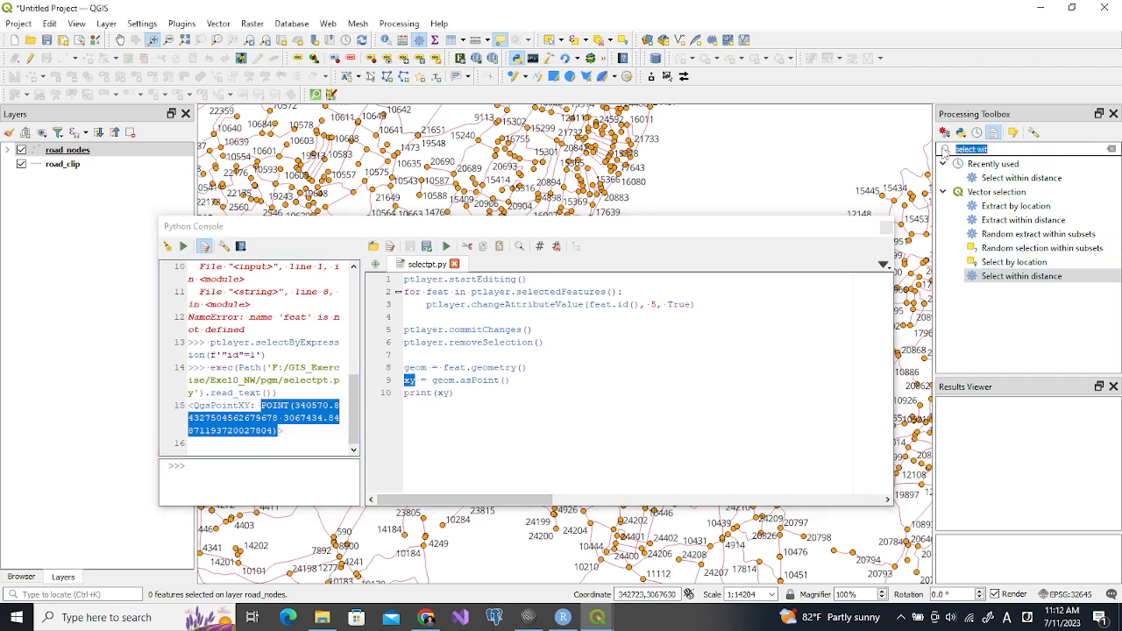
text(net)
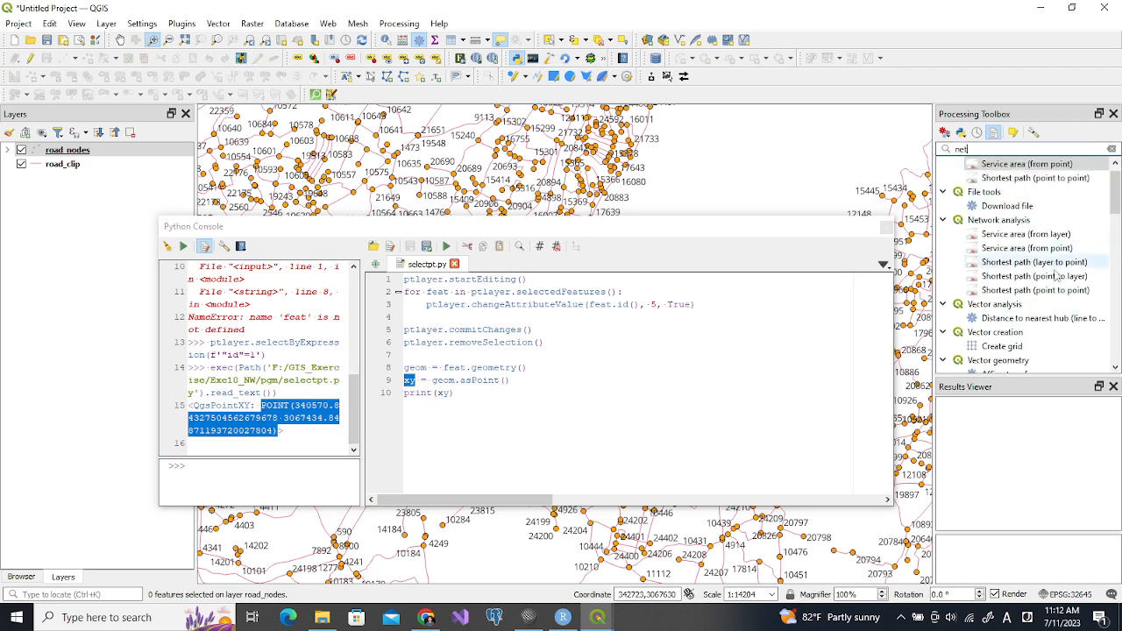
click(1052, 291)
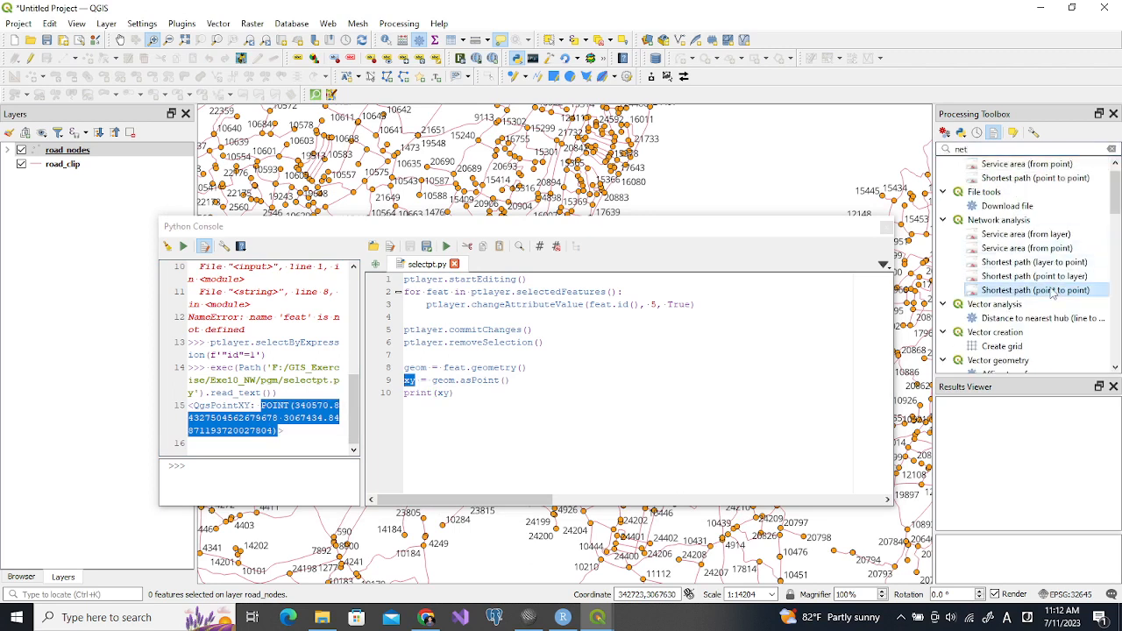
double_click(1057, 252)
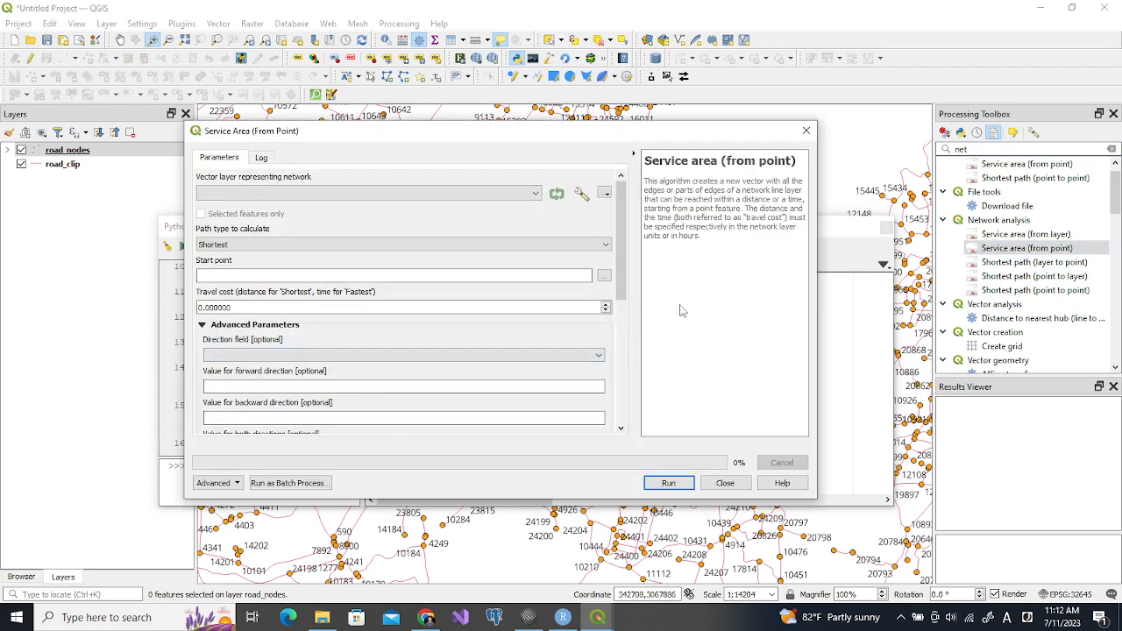
Switch to servicearea.py in SciTE and copy the param block together with the native:serviceareafrompoint result line
click(535, 616)
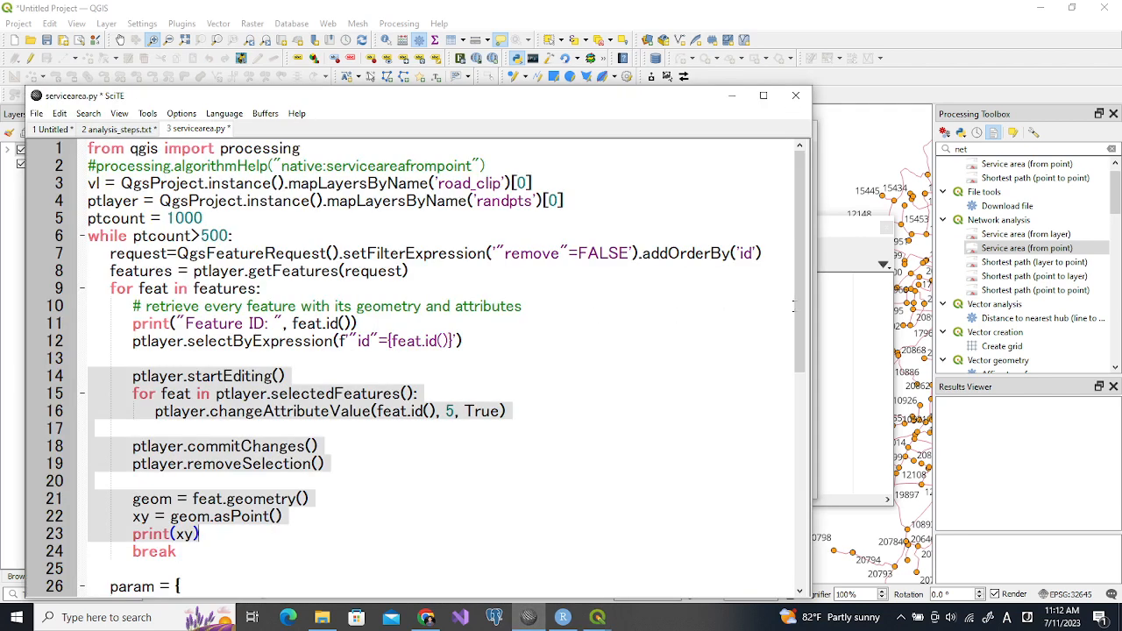
drag(802, 308, 799, 439)
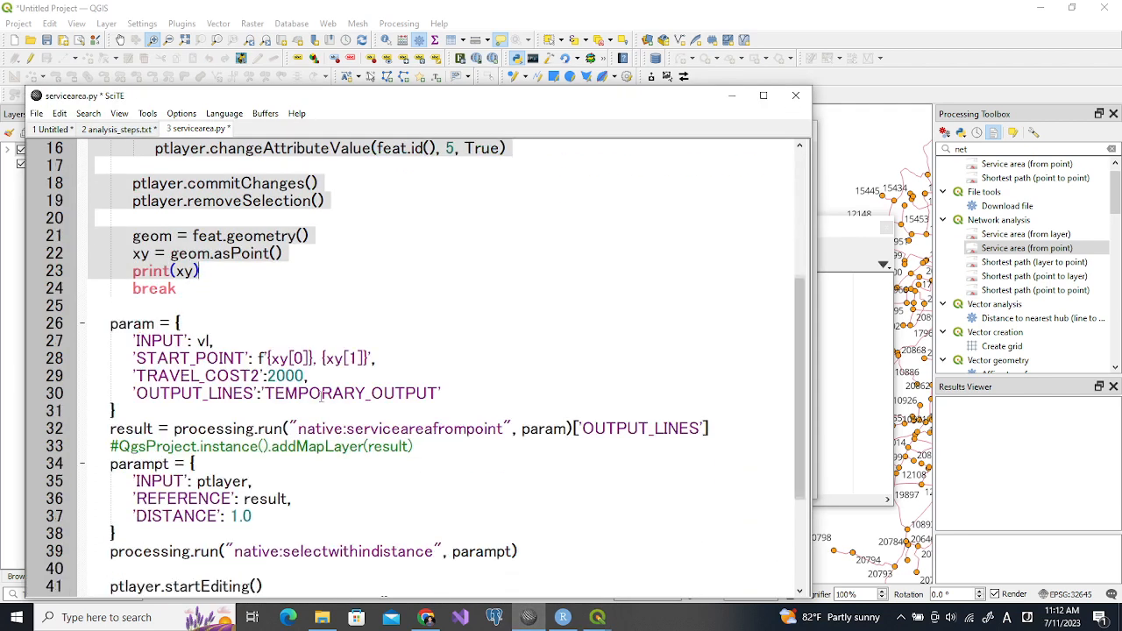
drag(257, 102, 444, 91)
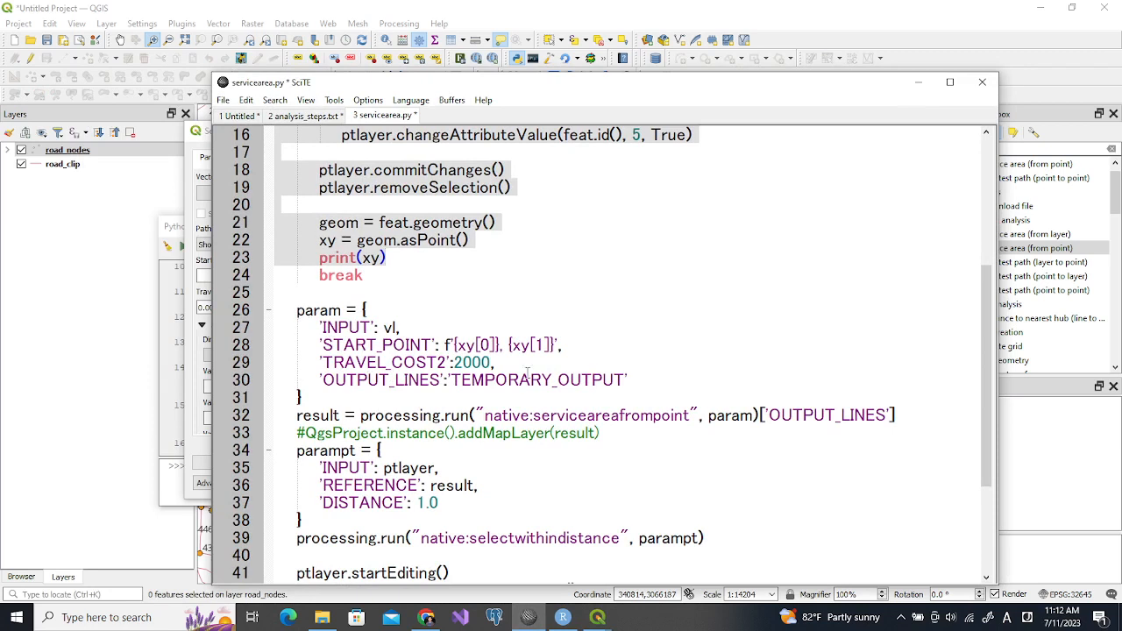
drag(298, 310, 307, 401)
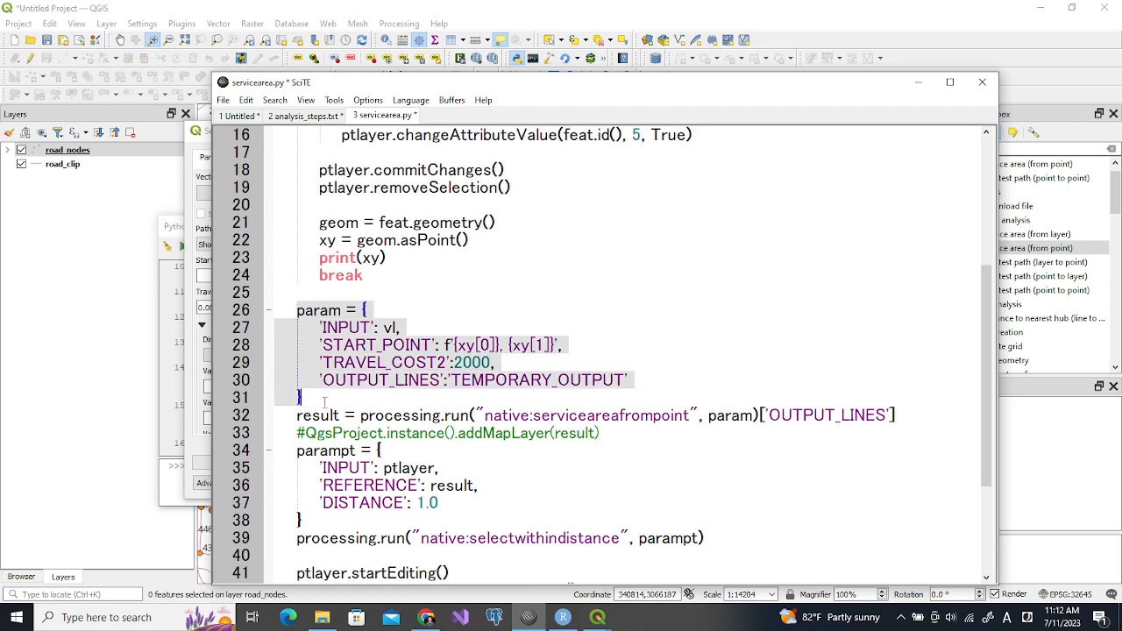
shift+click(899, 414)
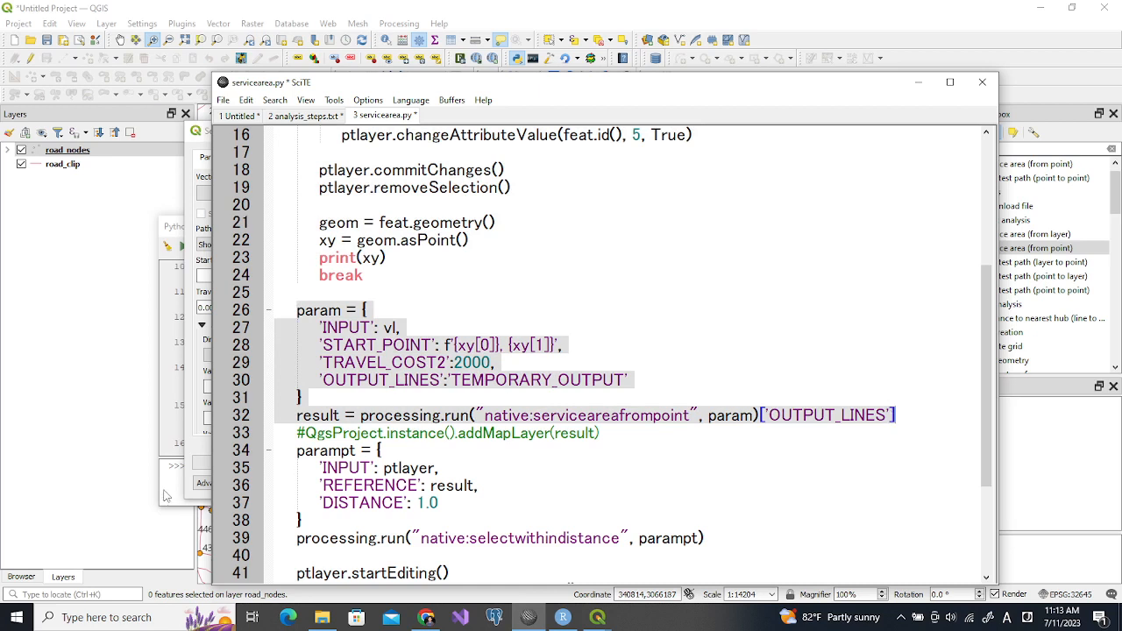
Return to the QGIS Python Console and paste the copied service area code below print(xy) in selectpt.py
click(198, 478)
click(452, 417)
key(Return)
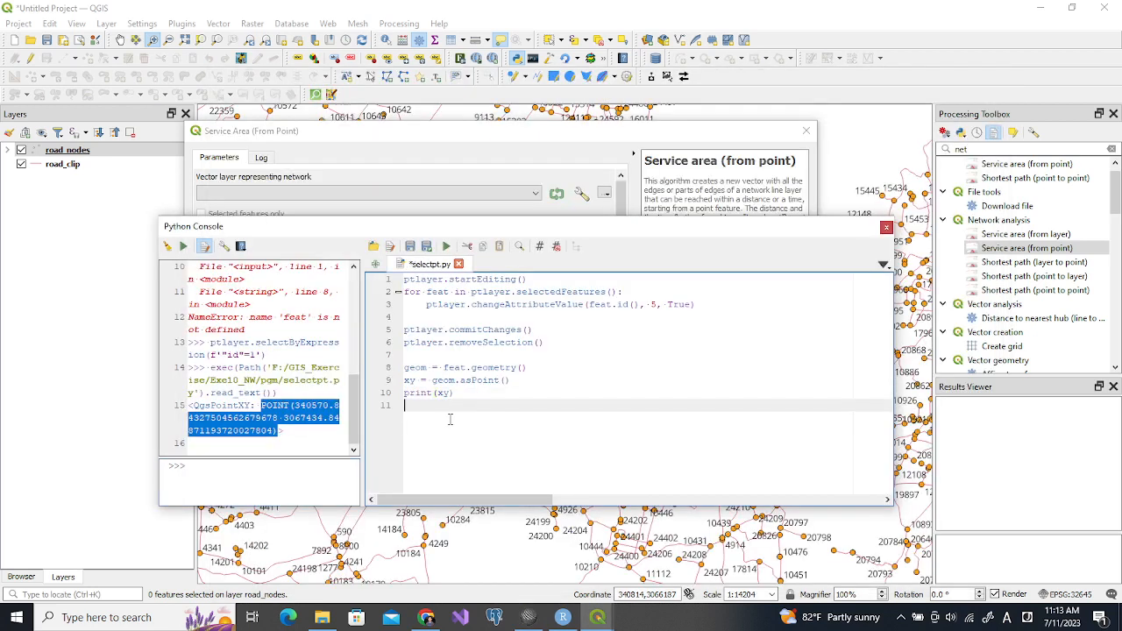
text(param = {         'INPUT': v1,         'START_POINT': f'{xy[0]}, {xy[1]}',         'TRAVEL_COST2':2000,         'OUTPUT_LINES':'TEMPORARY_OUTPUT'     }     result = processing.run("native:serviceareafrompoint", param)['OUTPUT_LINES'])
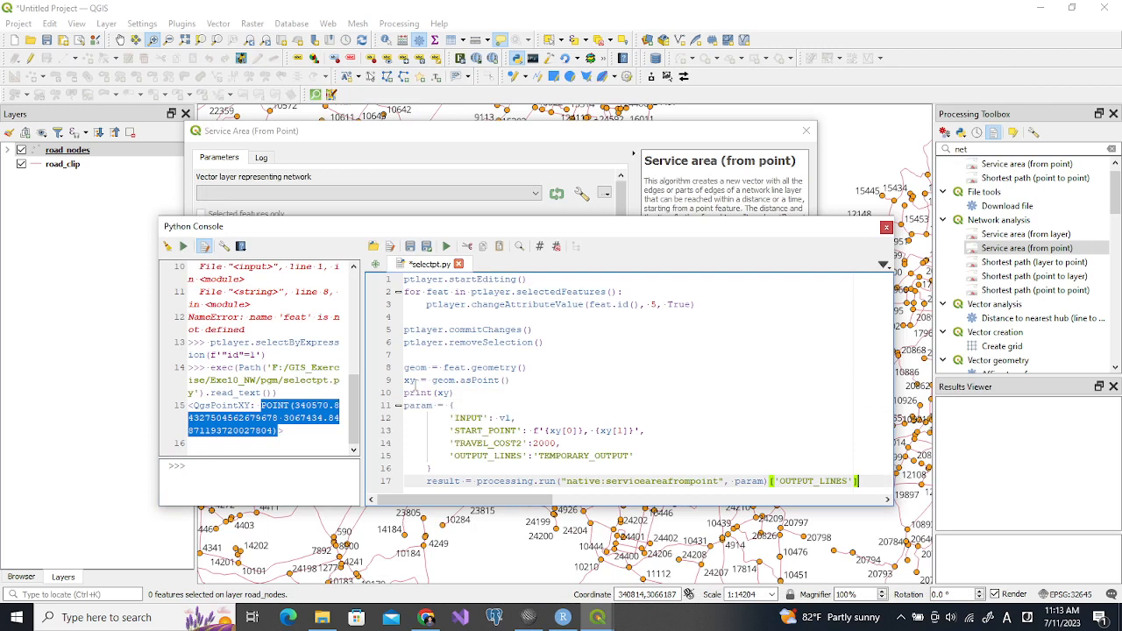
Set TRAVEL_COST2 in the pasted param block to 1500 and remove the indentation before the result line
double_click(572, 430)
double_click(620, 431)
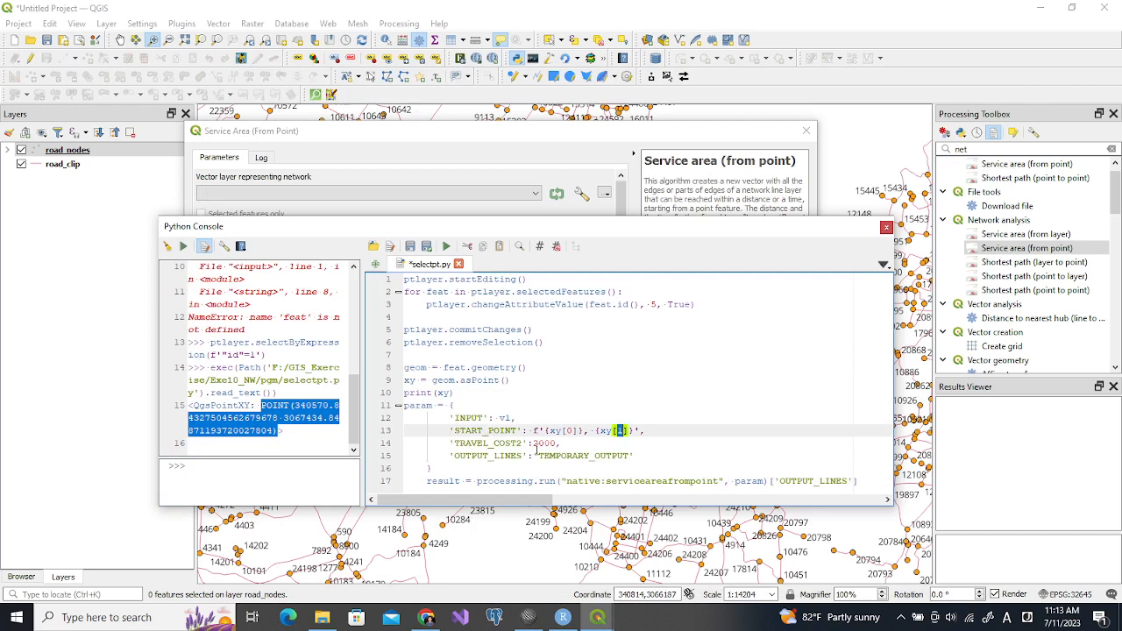
drag(533, 444, 545, 443)
text(15)
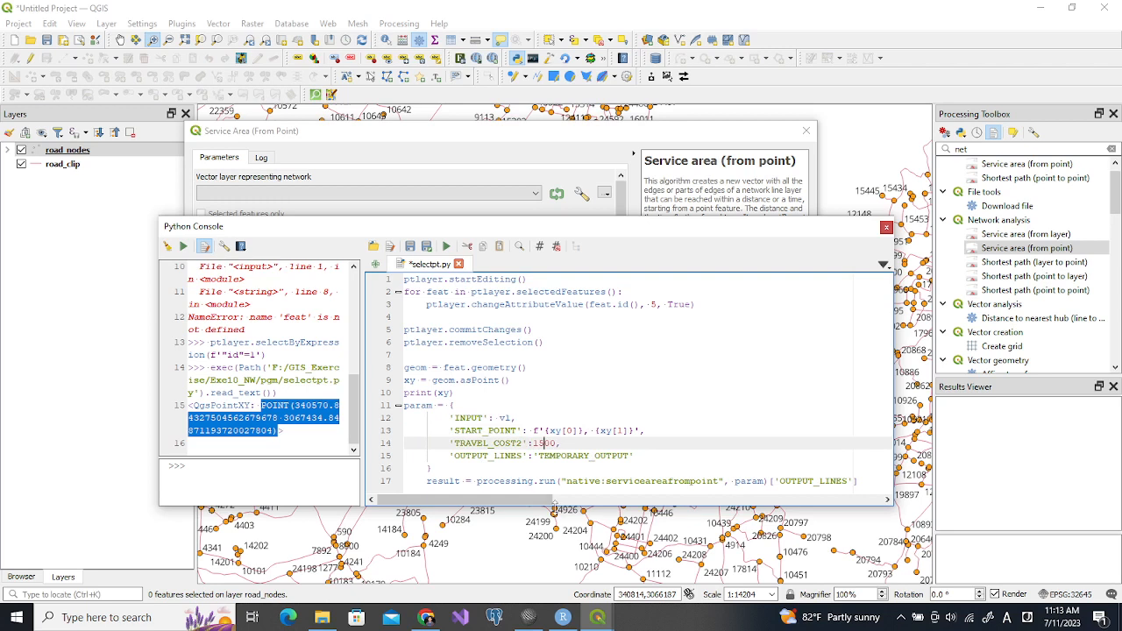
click(428, 481)
key(BackSpace)
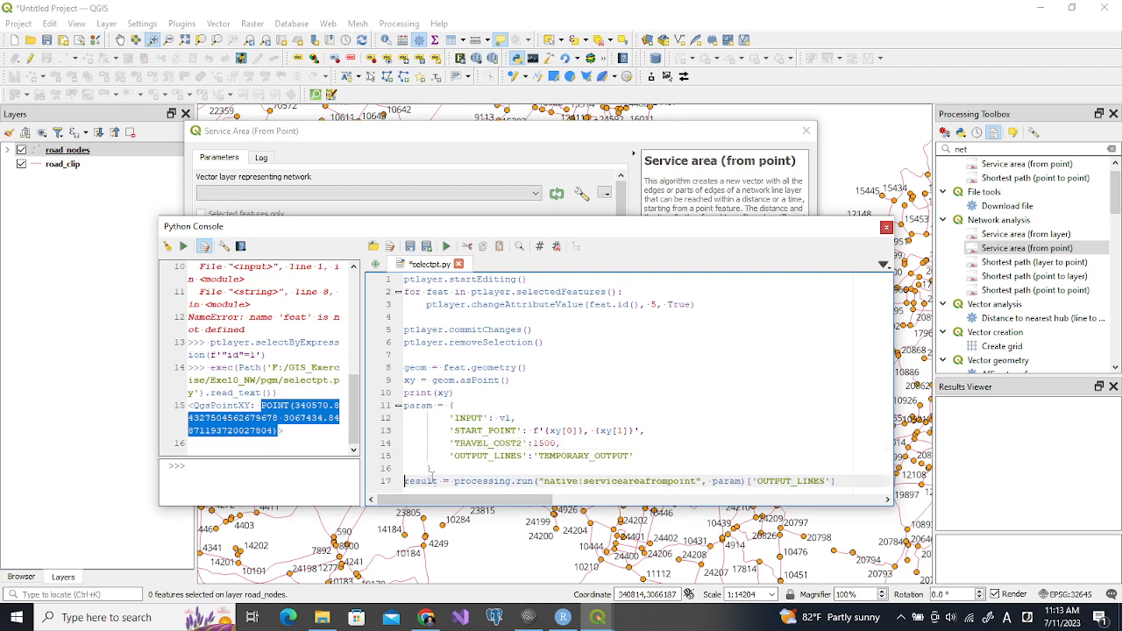
Switch to servicearea.py in SciTE and copy the line defining vl from the road_clip layer
click(460, 393)
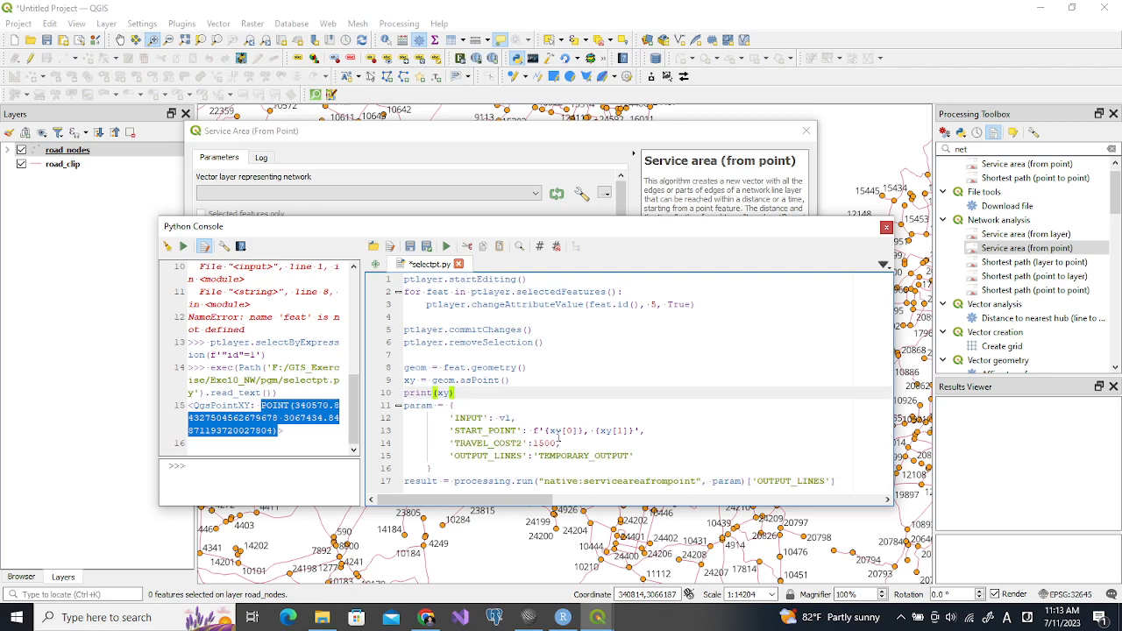
double_click(504, 418)
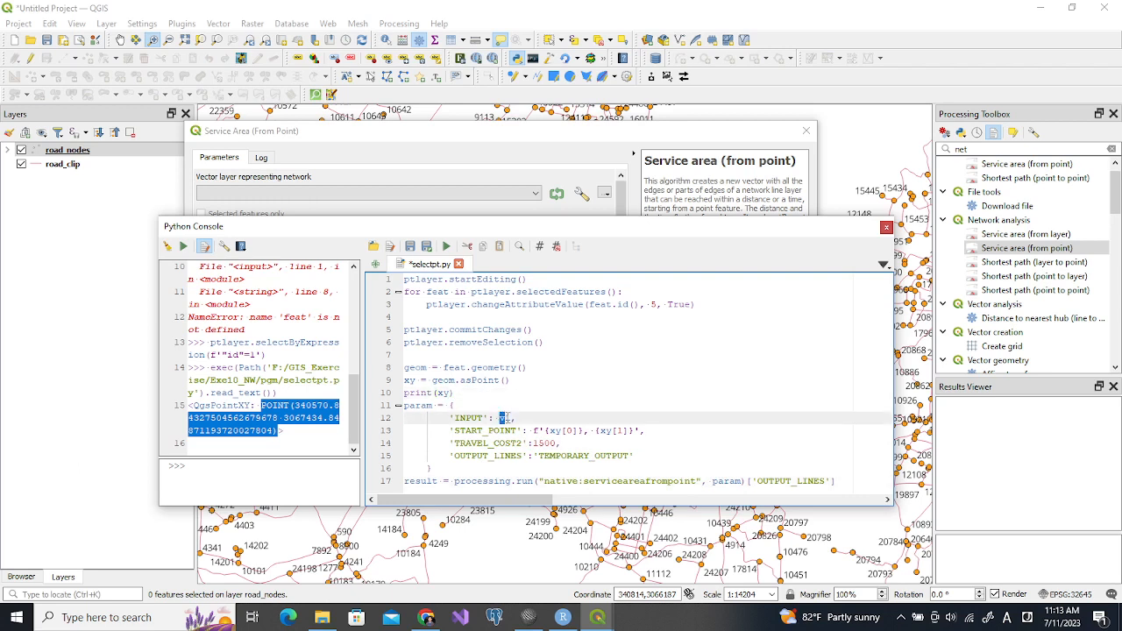
click(529, 617)
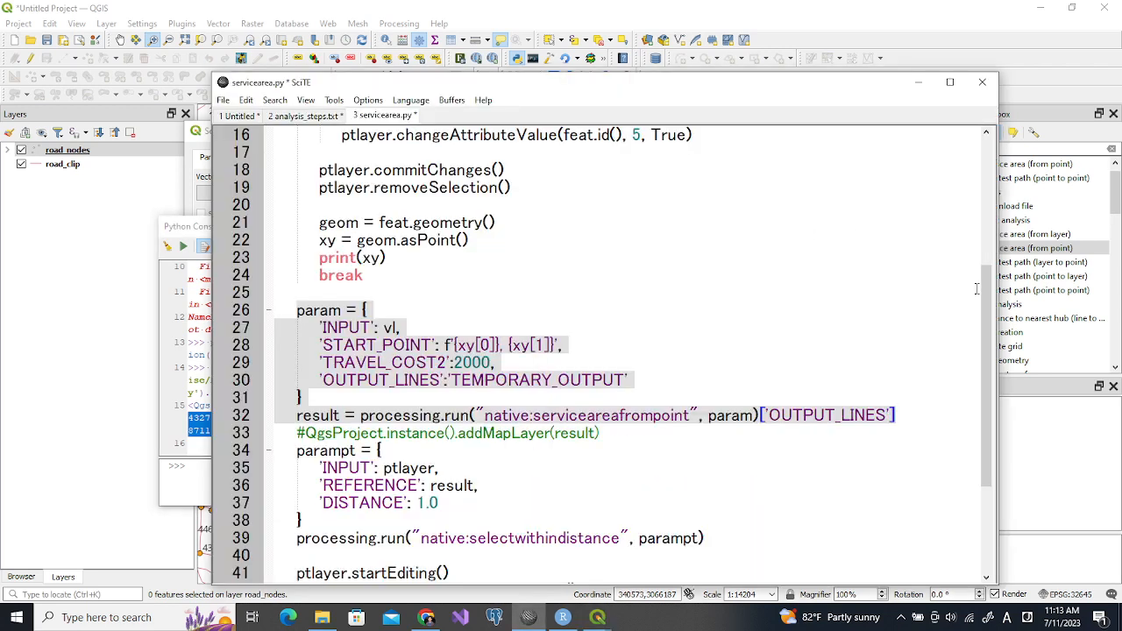
drag(984, 292, 1009, 135)
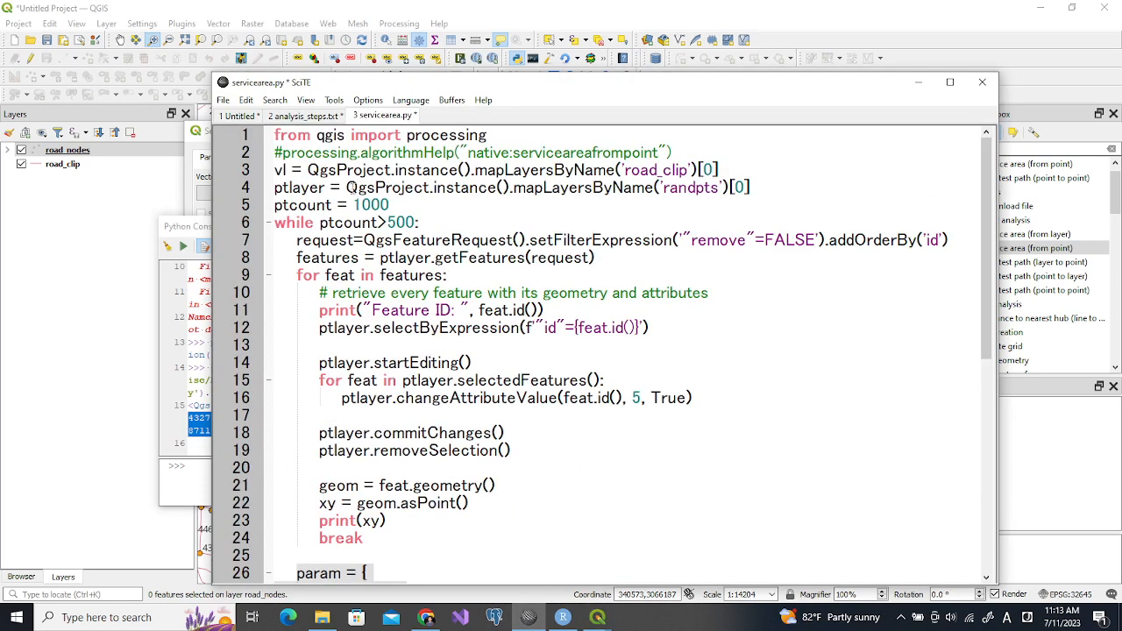
click(276, 169)
shift+click(730, 169)
key(ctrl+c)
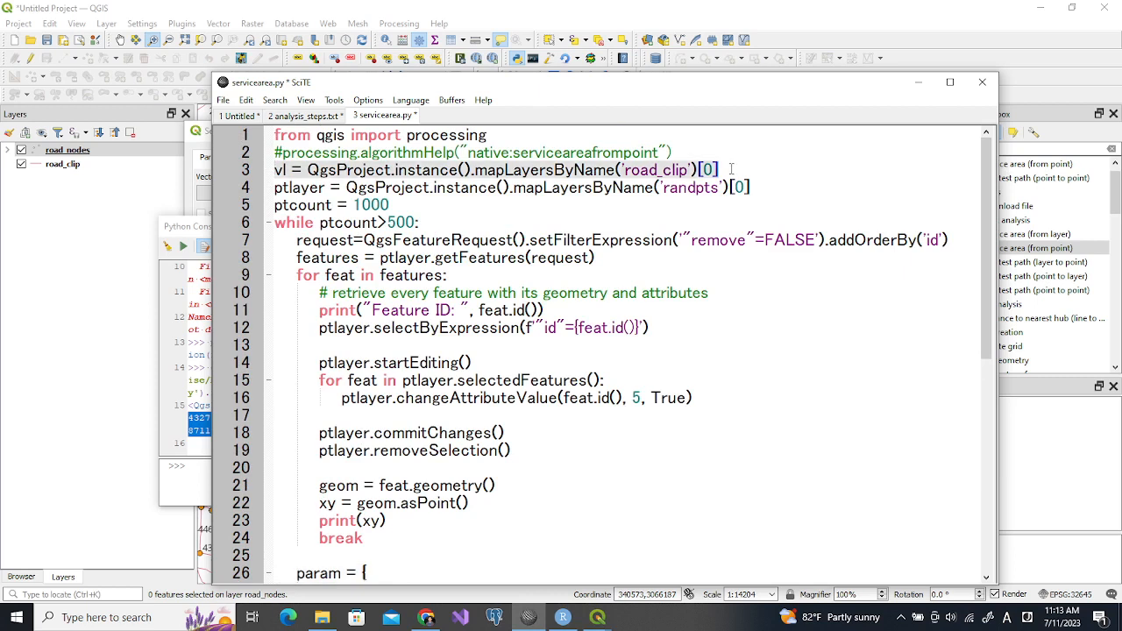
Return to the QGIS Python Console and execute the copied vl definition at the prompt
click(197, 488)
key(ctrl+v)
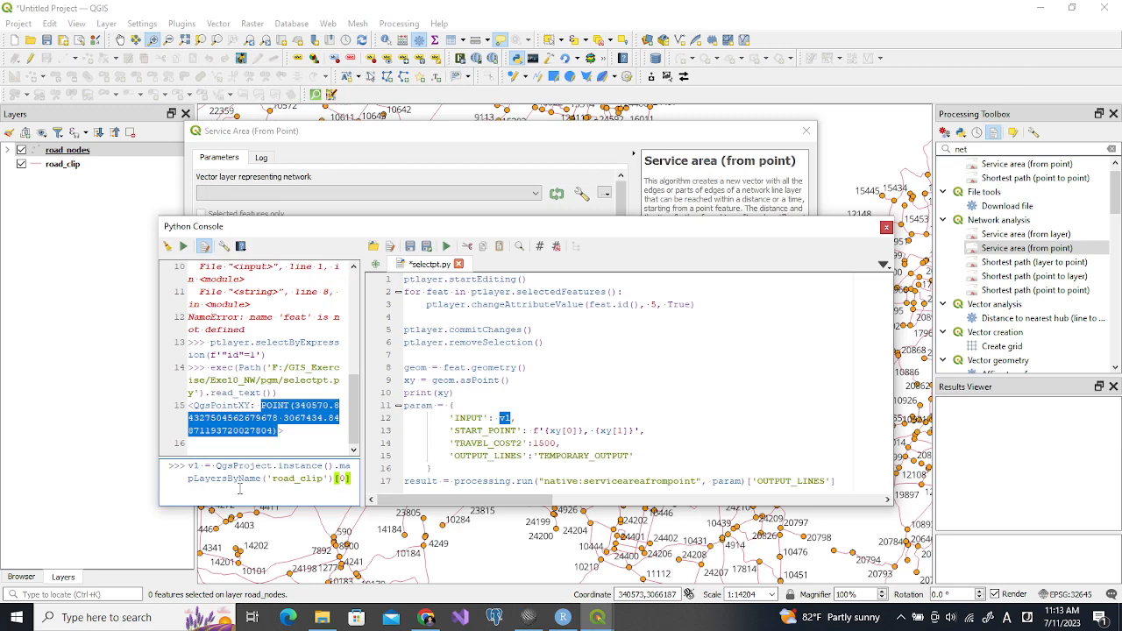
key(Return)
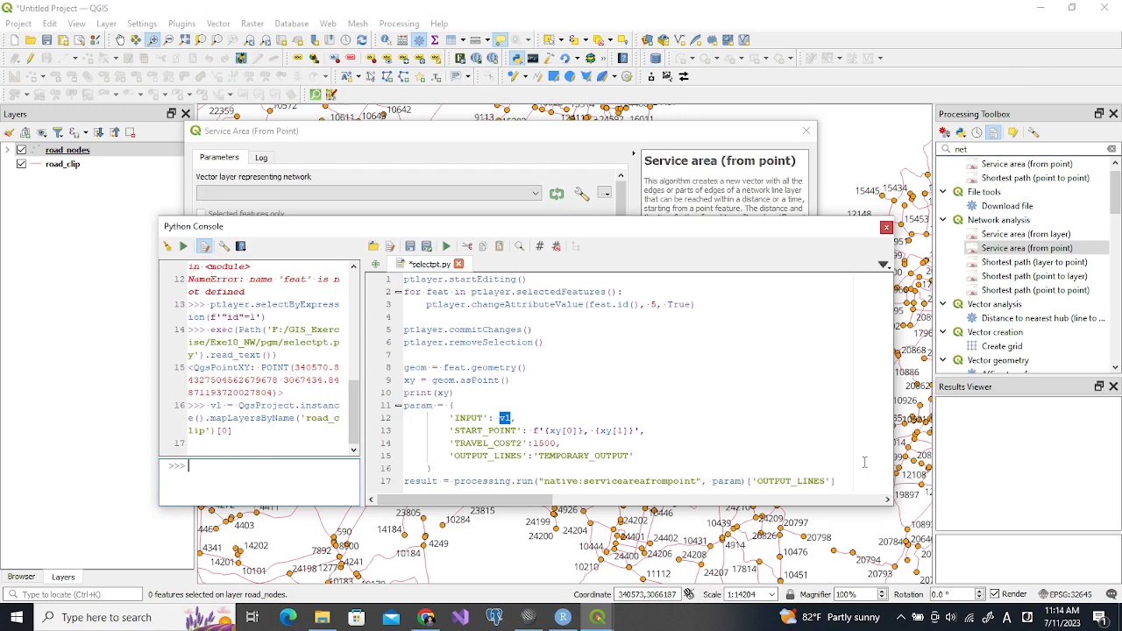
Enlarge the console, switch to servicearea.py in SciTE and copy QgsProject.instance().addMapLayer(result) without its comment mark
drag(743, 507, 740, 531)
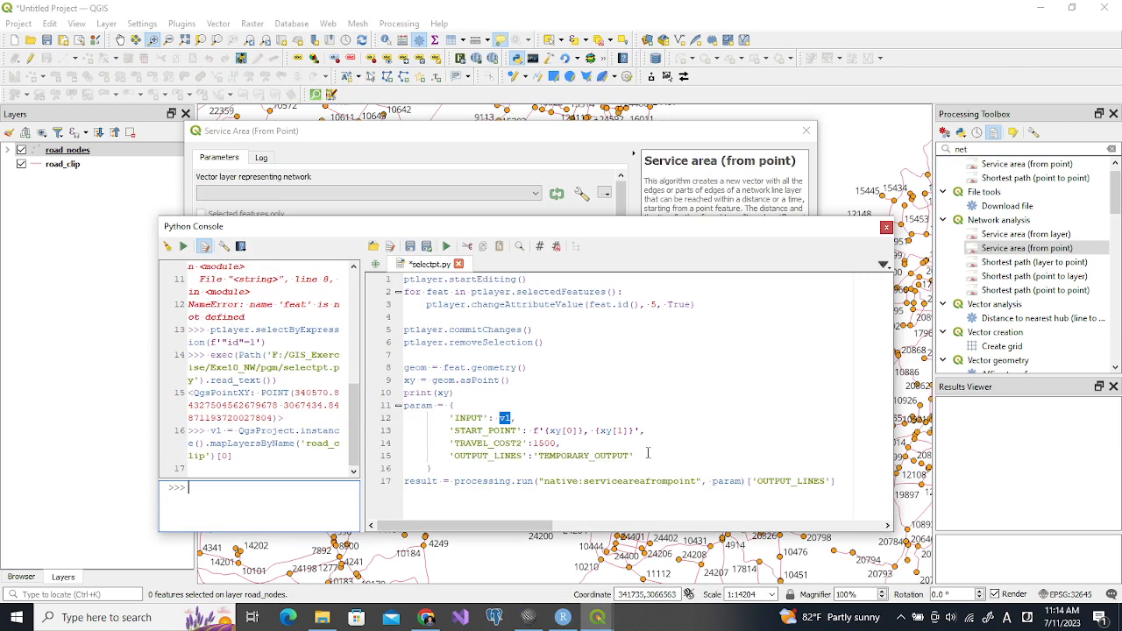
click(528, 617)
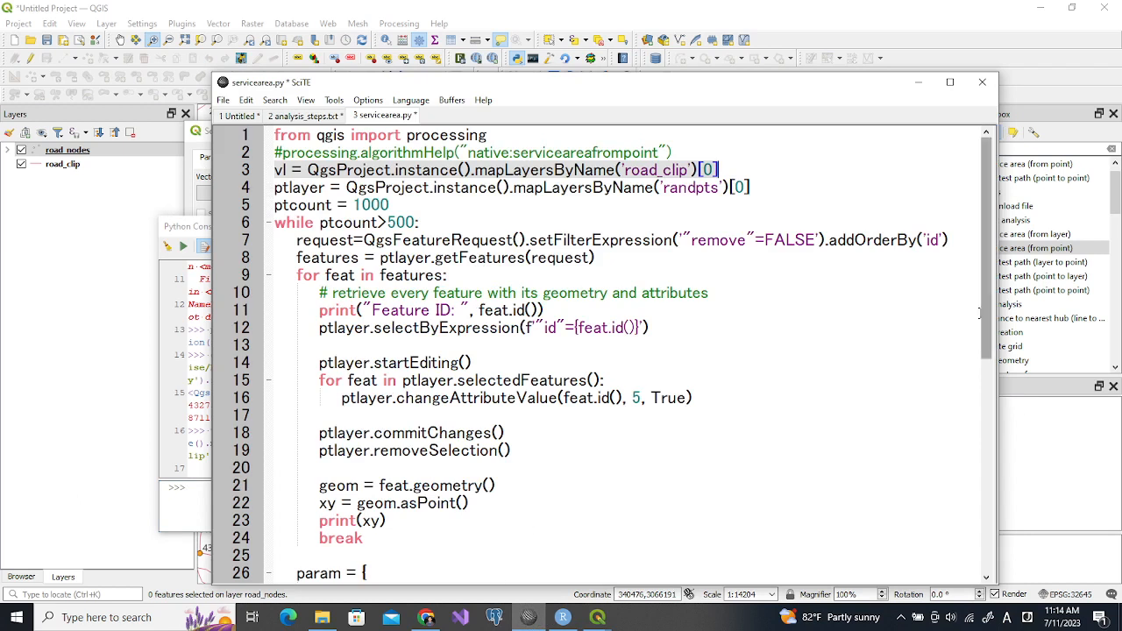
drag(986, 331, 975, 438)
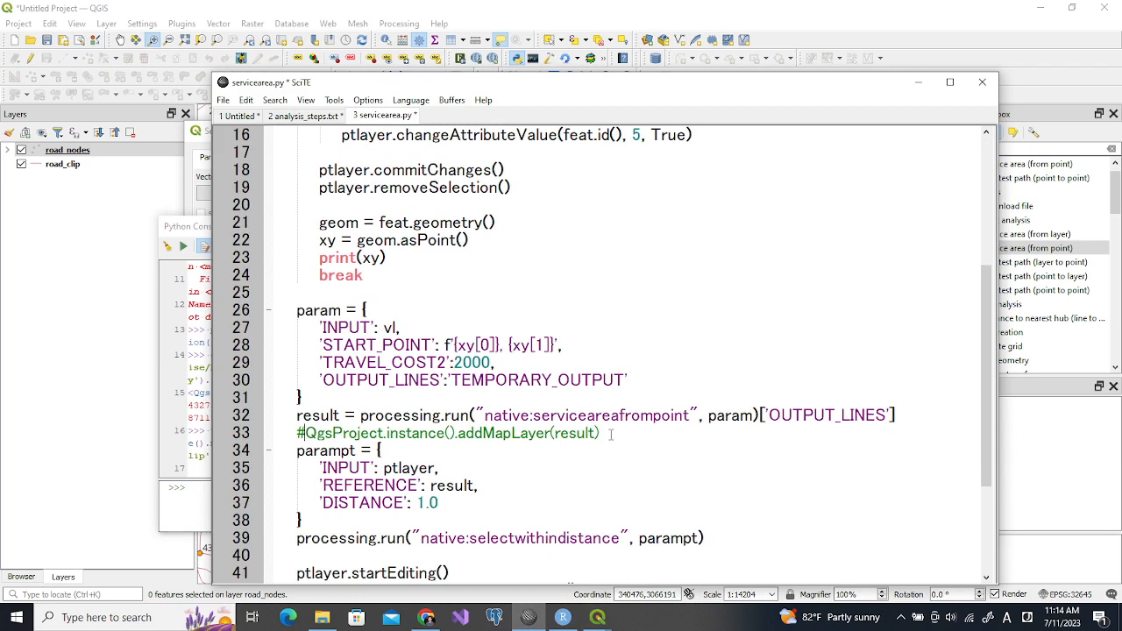
key(shift+Home)
key(ctrl+c)
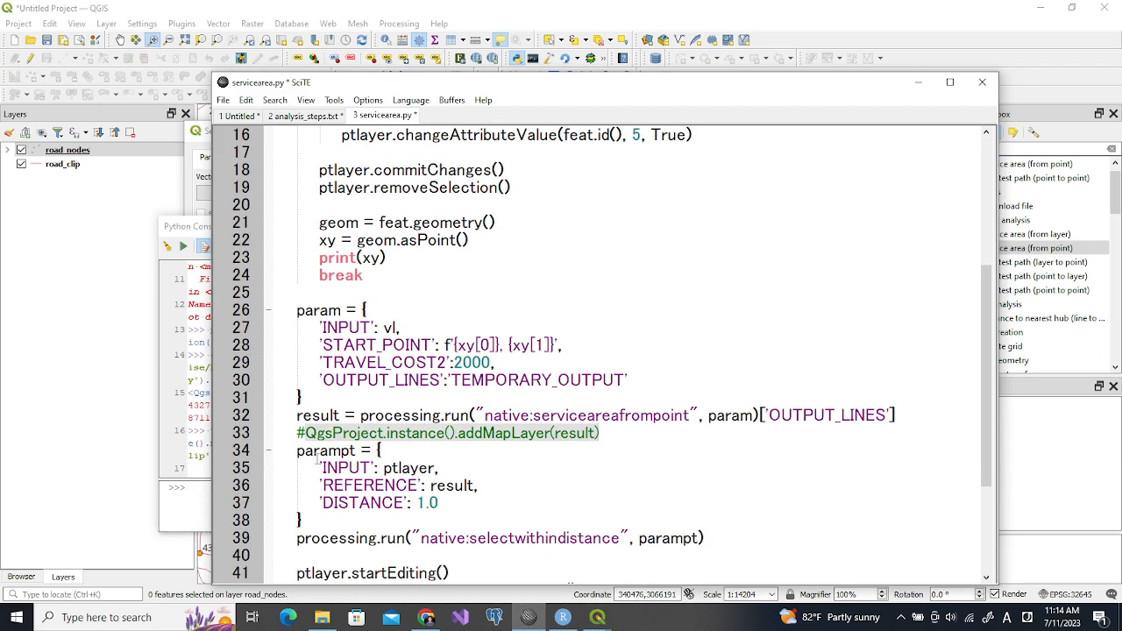
Back in QGIS, paste the addMapLayer line below the result line in selectpt.py and run the script
click(204, 504)
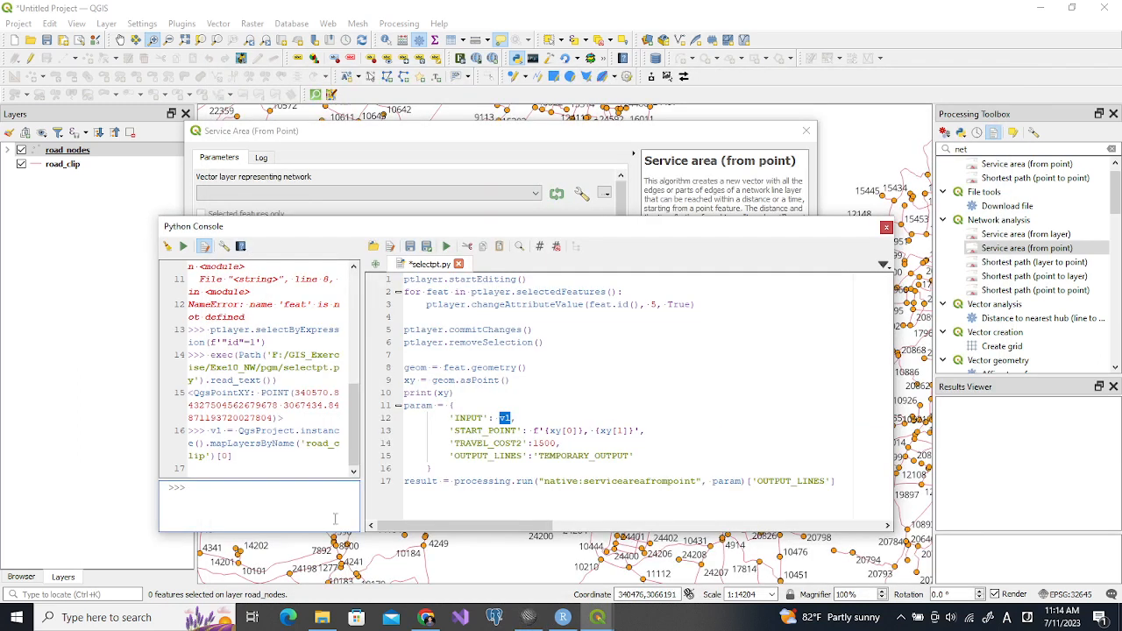
click(417, 501)
key(Return)
key(ctrl+v)
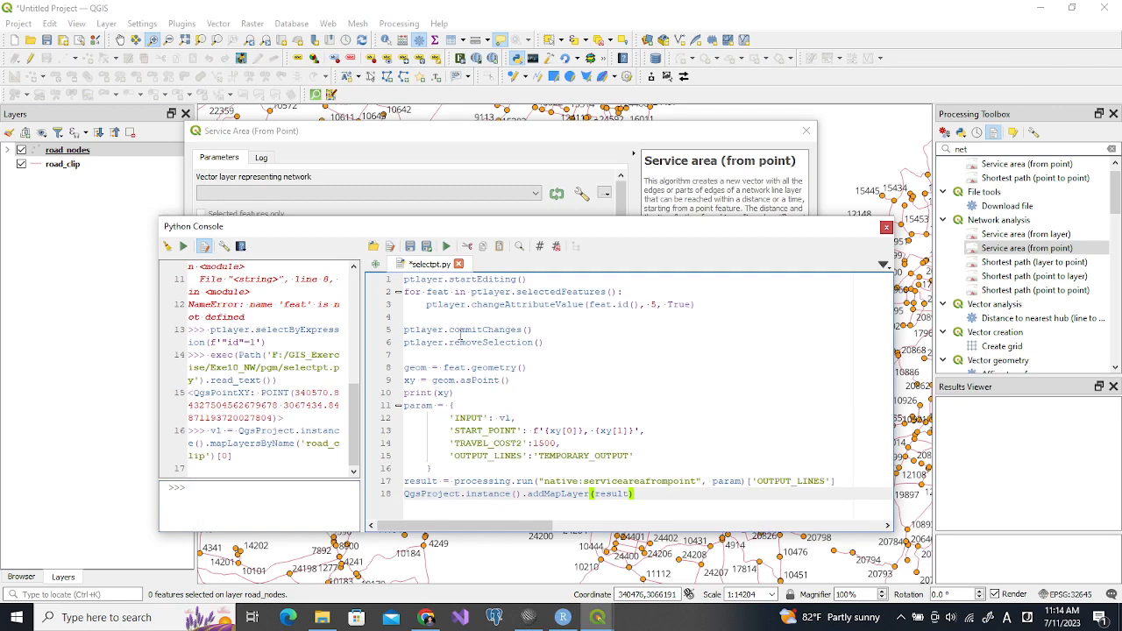
click(447, 247)
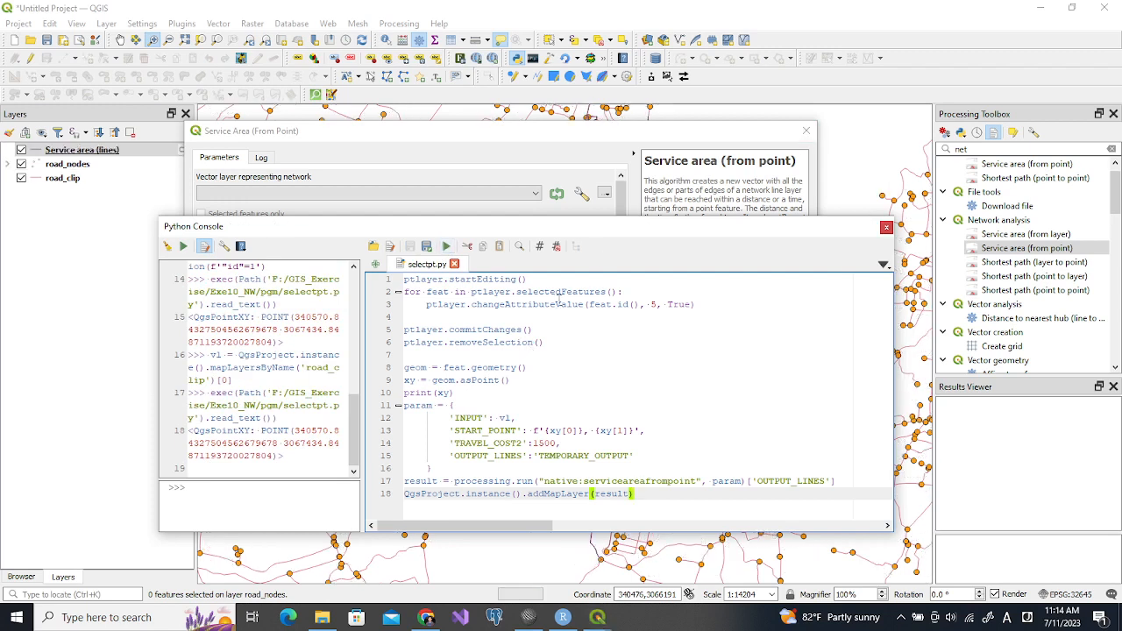
Close the Service Area dialog and examine the service area lines on the map with road_nodes hidden and shown again
click(805, 132)
drag(676, 230, 587, 475)
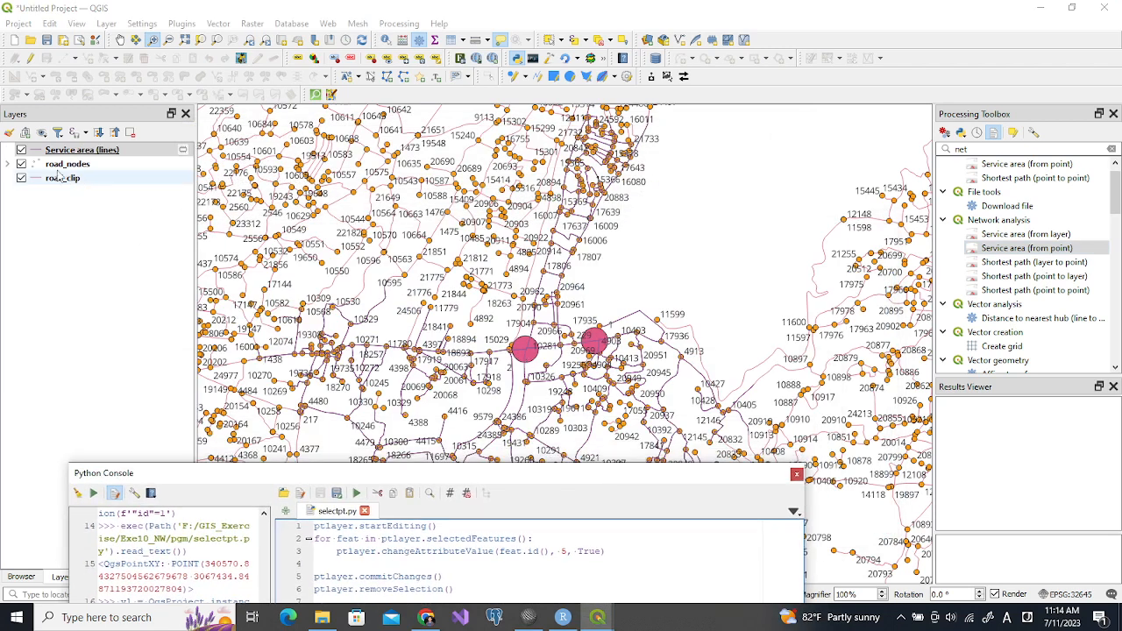
click(21, 164)
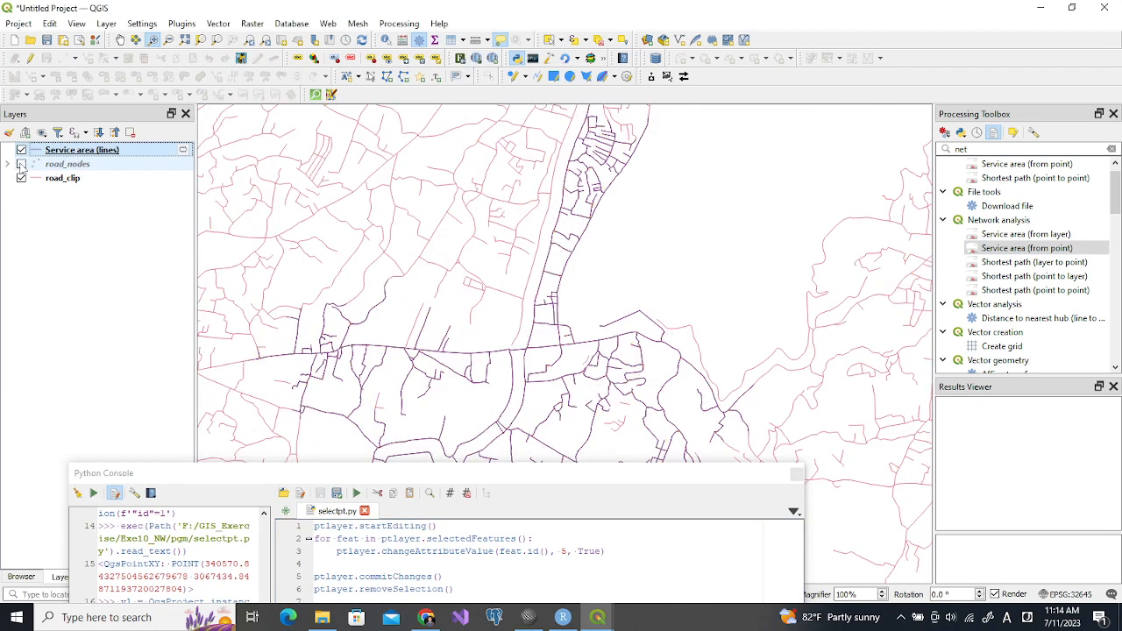
click(21, 164)
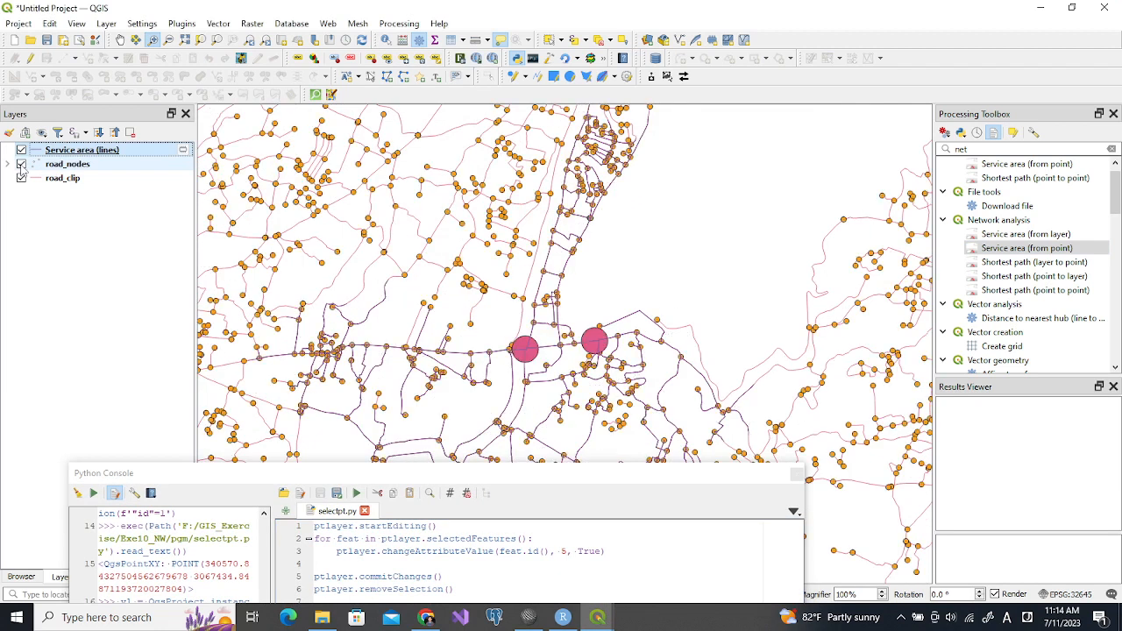
drag(408, 475, 539, 169)
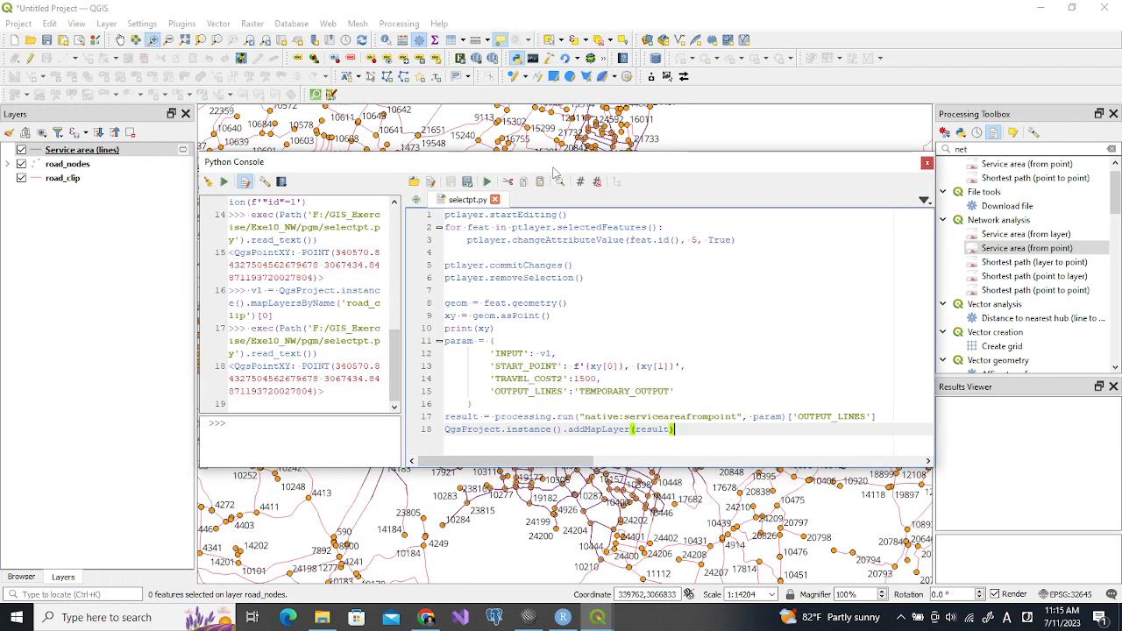
Open the road_nodes attribute table to check the select and removed fields, and return to the Python Console
click(67, 164)
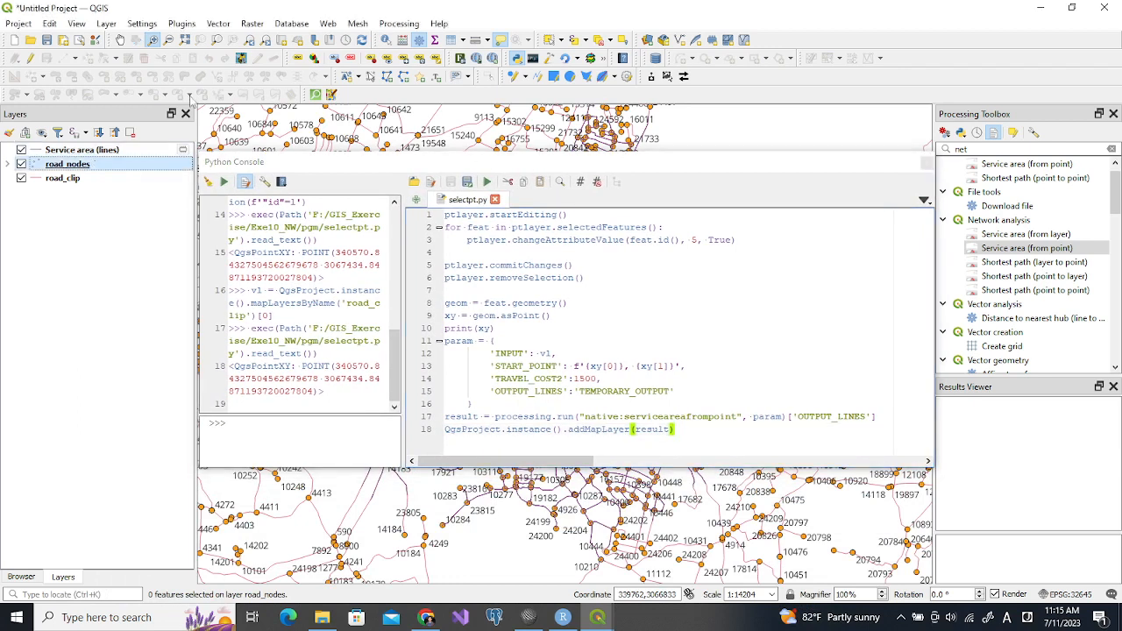
click(449, 41)
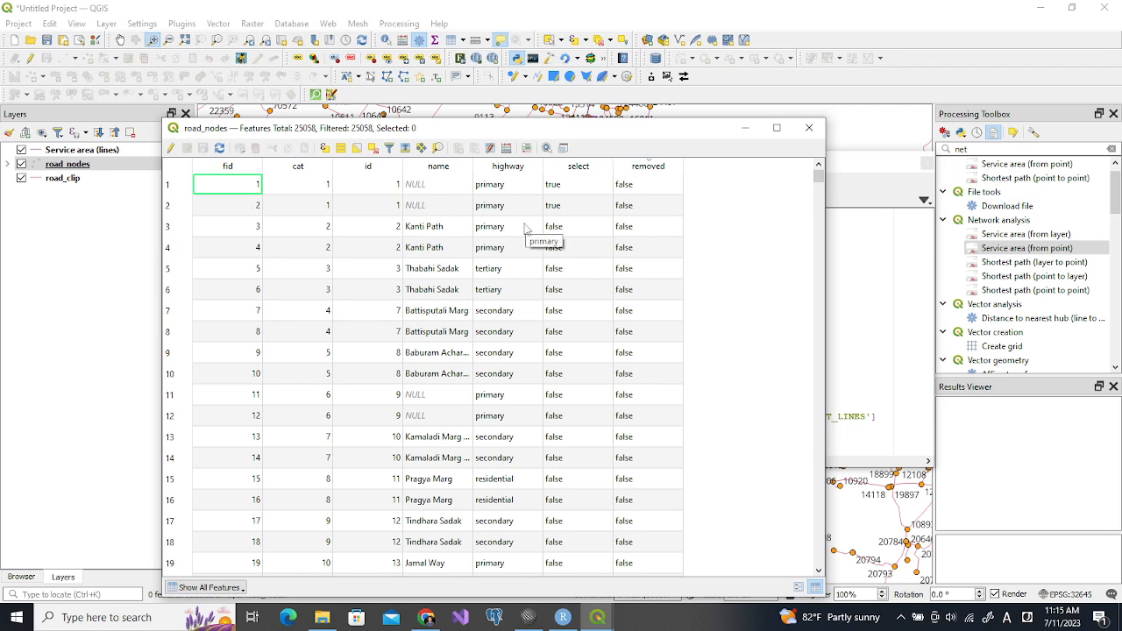
click(851, 276)
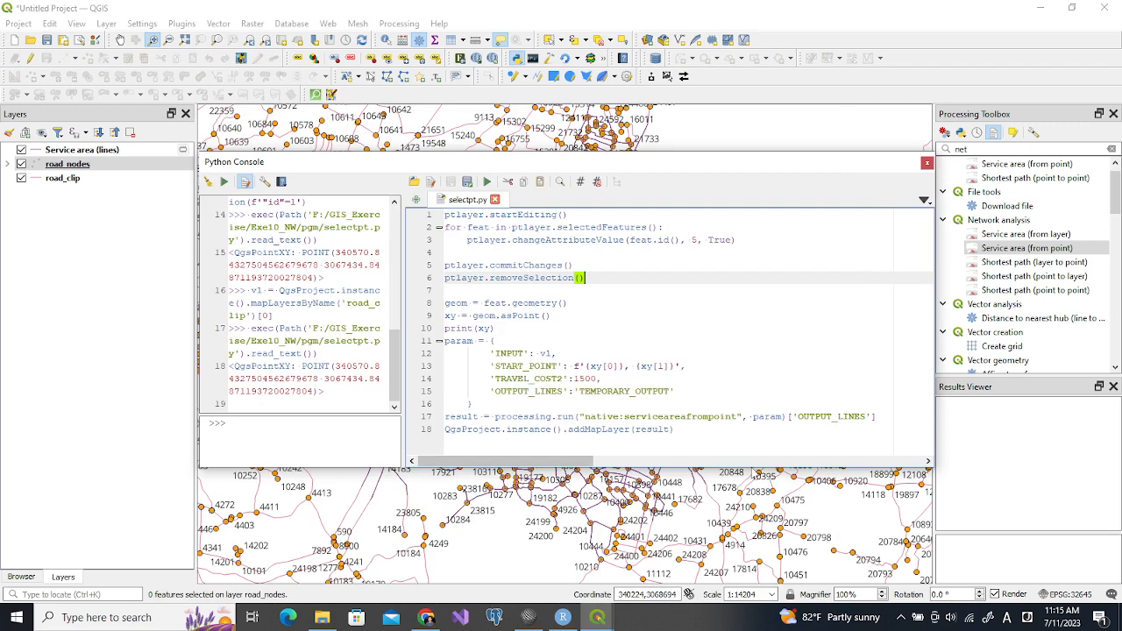
drag(748, 466, 748, 485)
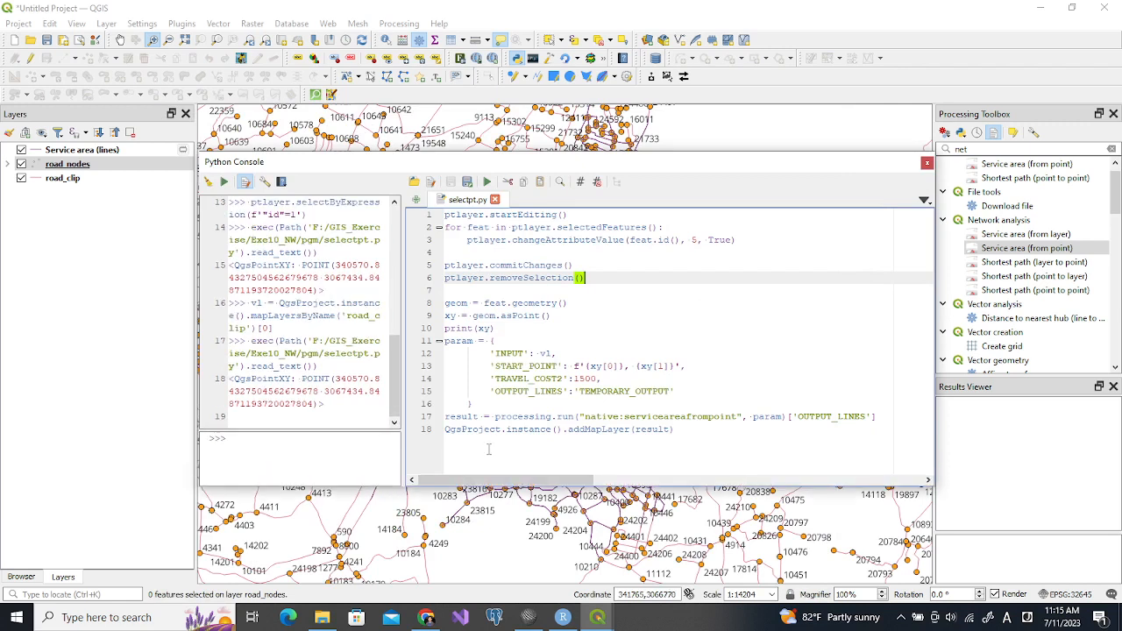
click(92, 166)
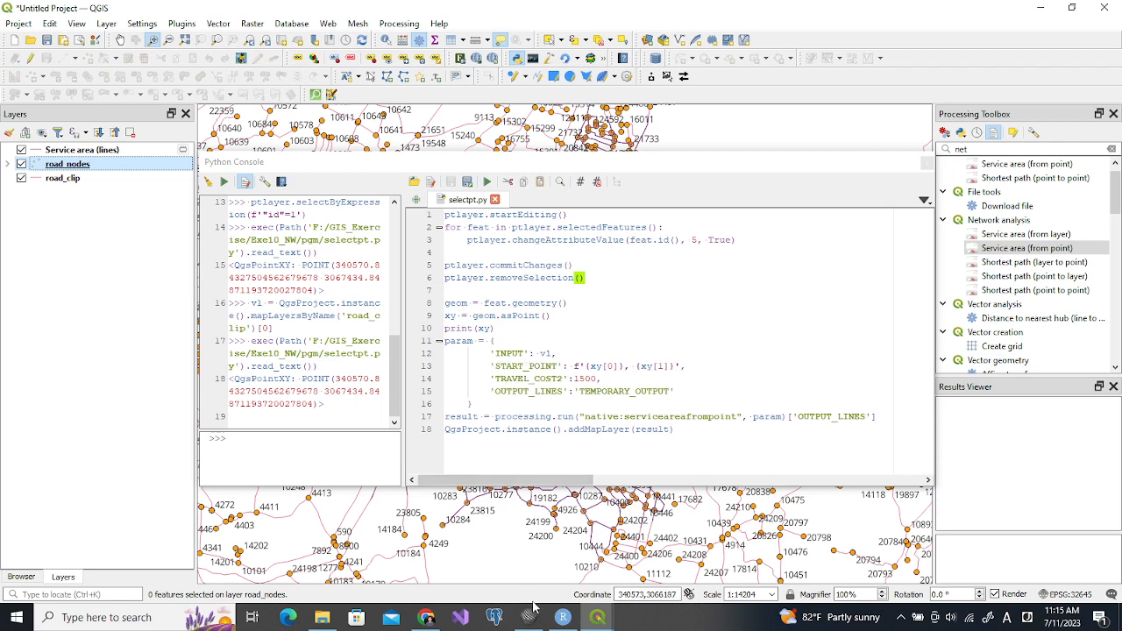
Switch to servicearea.py in SciTE and set the field index in the second changeAttributeValue call to 6
click(529, 621)
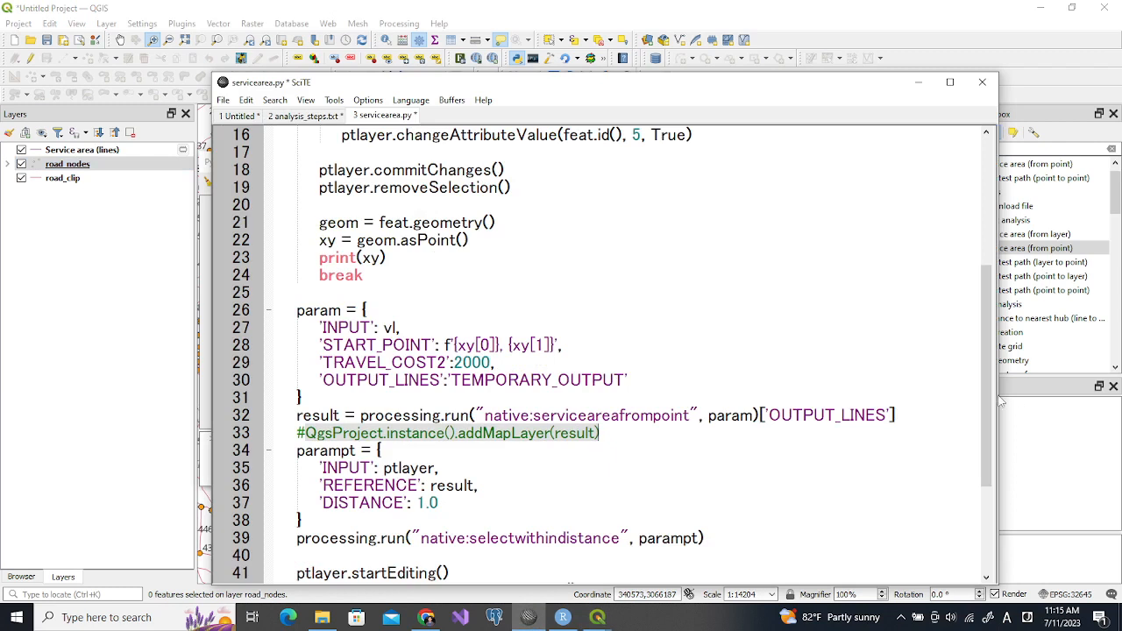
drag(992, 394, 979, 481)
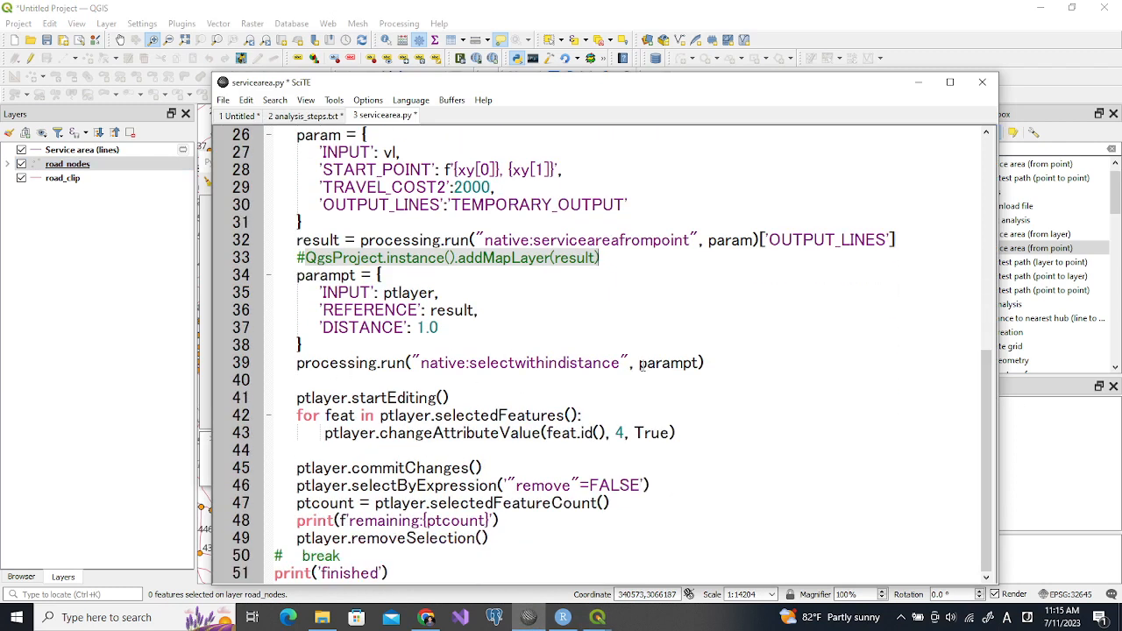
click(276, 363)
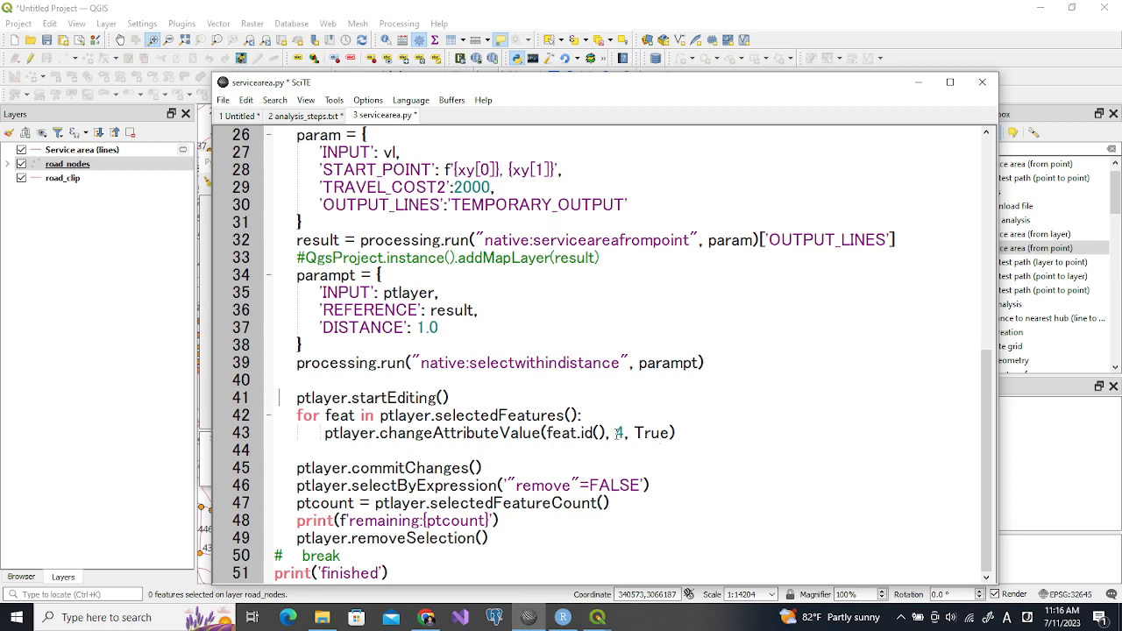
click(621, 432)
key(BackSpace)
text(6)
Copy the code from the parampt block through ptlayer.commitChanges() in servicearea.py
drag(985, 354, 1008, 365)
drag(298, 240, 340, 242)
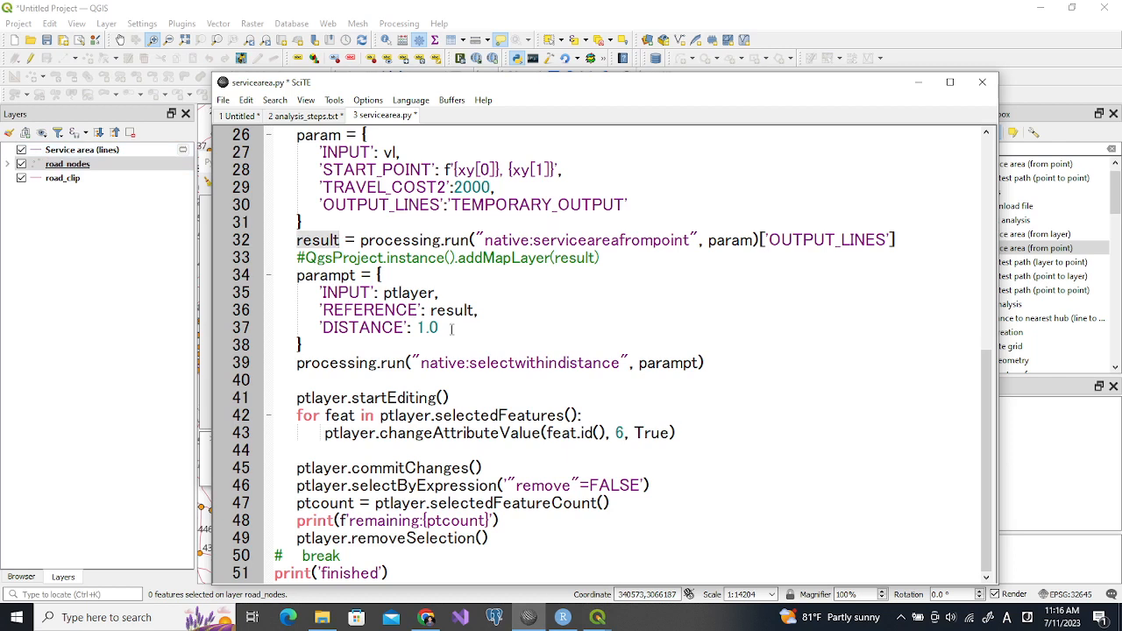
click(276, 241)
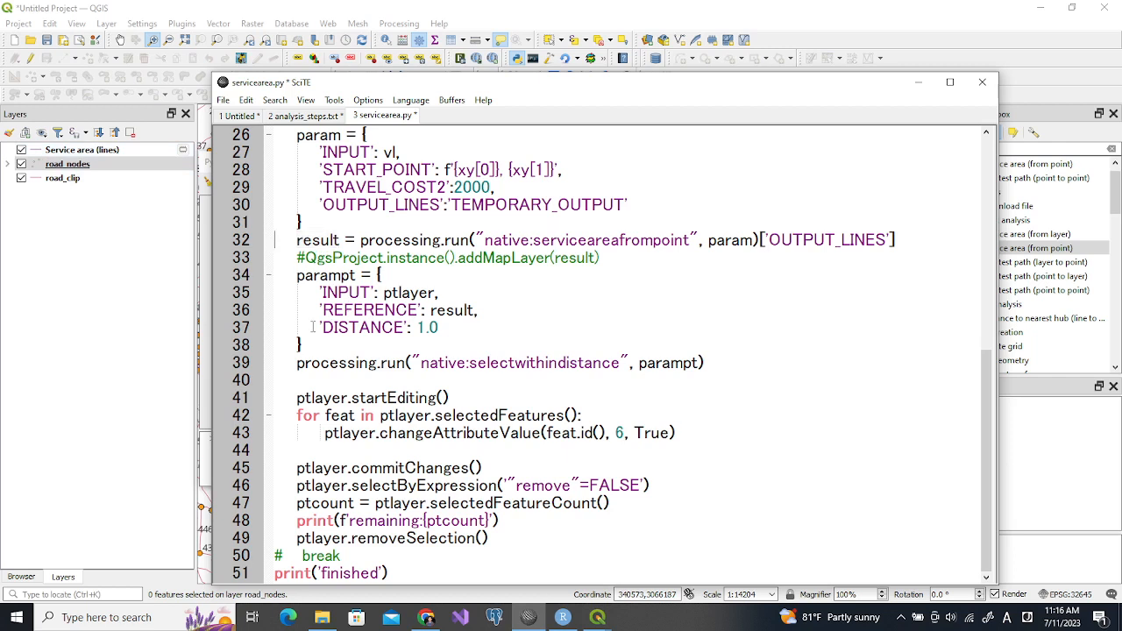
drag(274, 275, 599, 375)
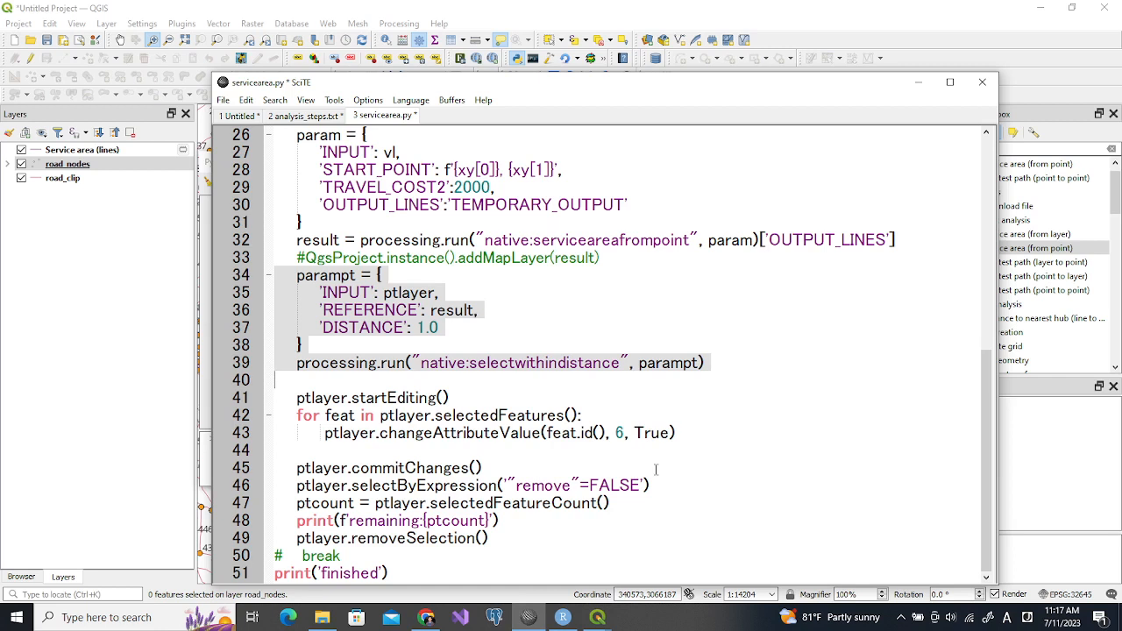
shift+click(488, 465)
key(ctrl+c)
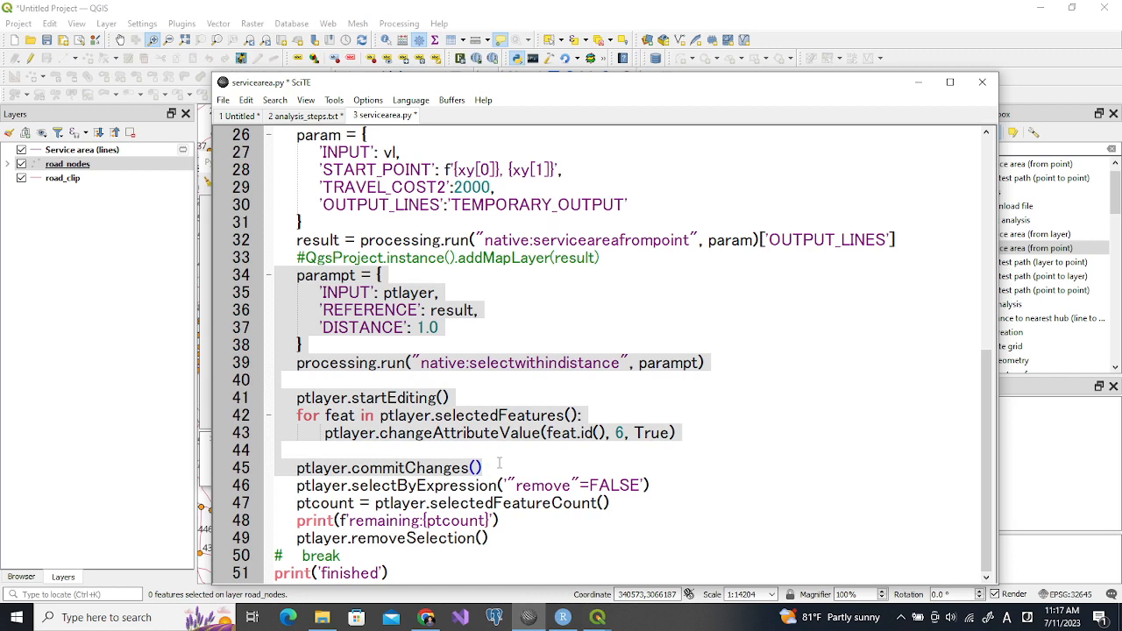
Return to the QGIS Python Console and paste the copied parampt code below the addMapLayer line in selectpt.py
click(101, 339)
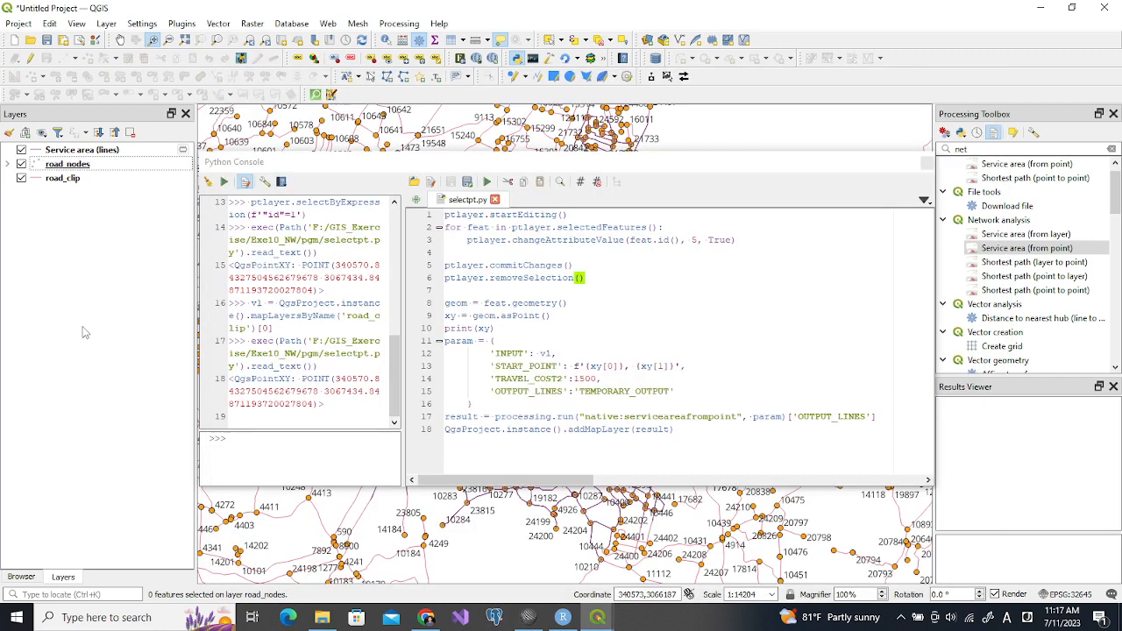
click(468, 451)
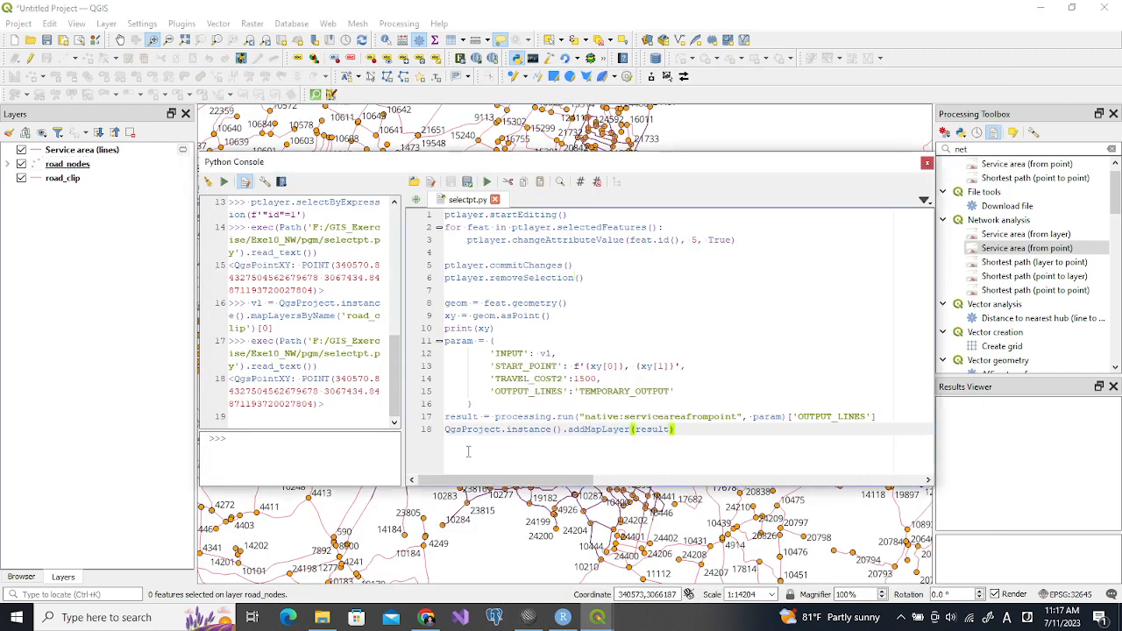
key(Return)
key(ctrl+v)
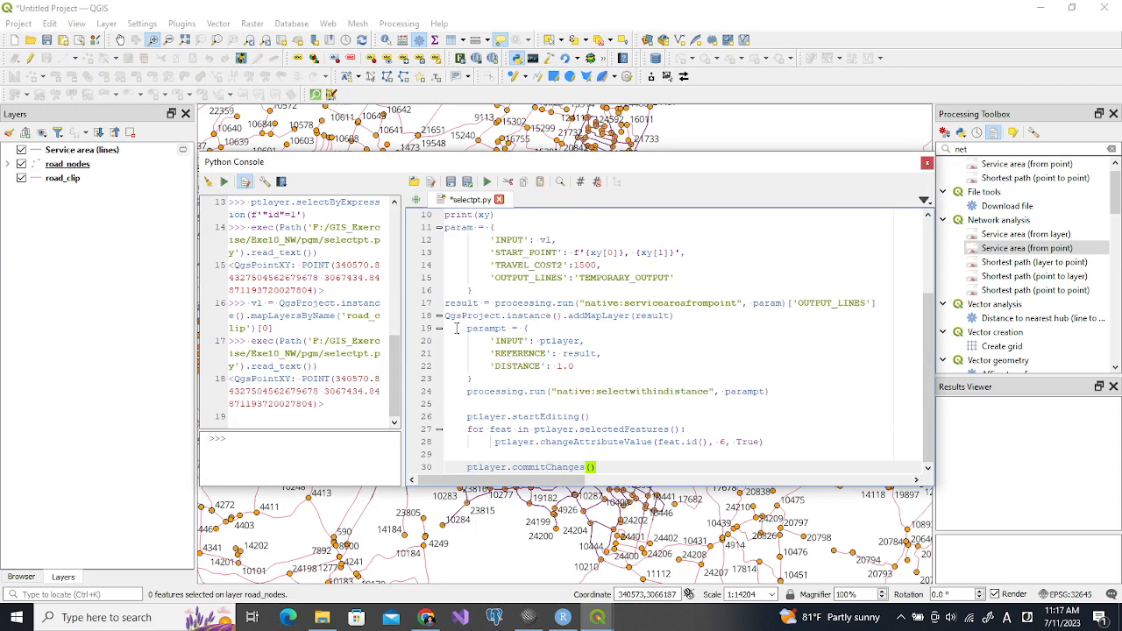
Unindent the pasted code from the parampt block through ptlayer.commitChanges() by one level in selectpt.py
drag(447, 337, 445, 414)
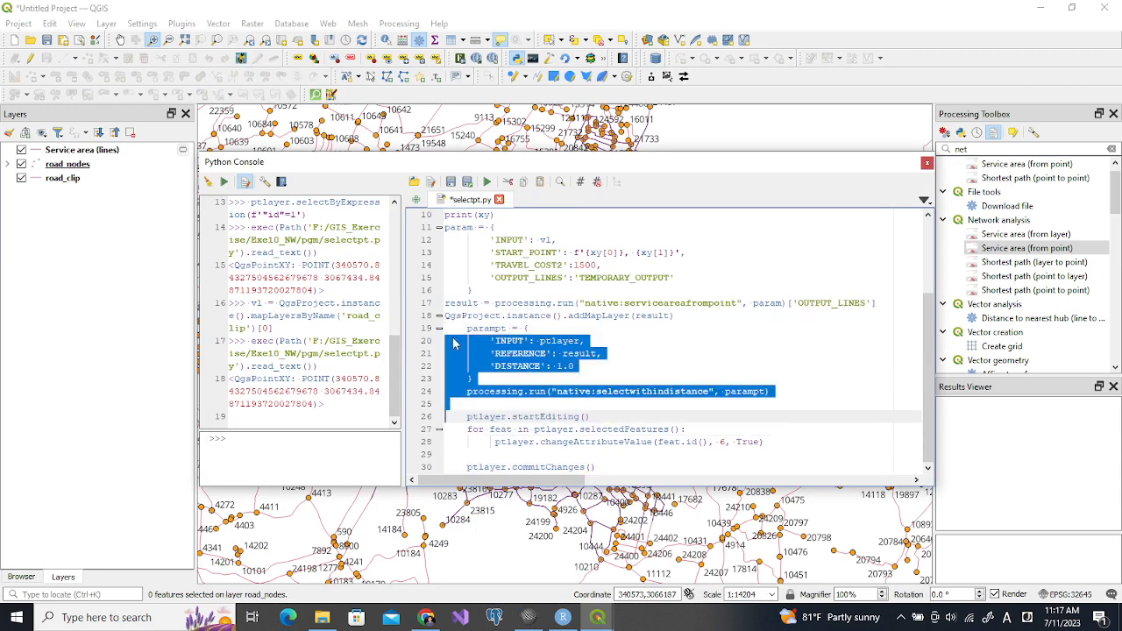
click(445, 329)
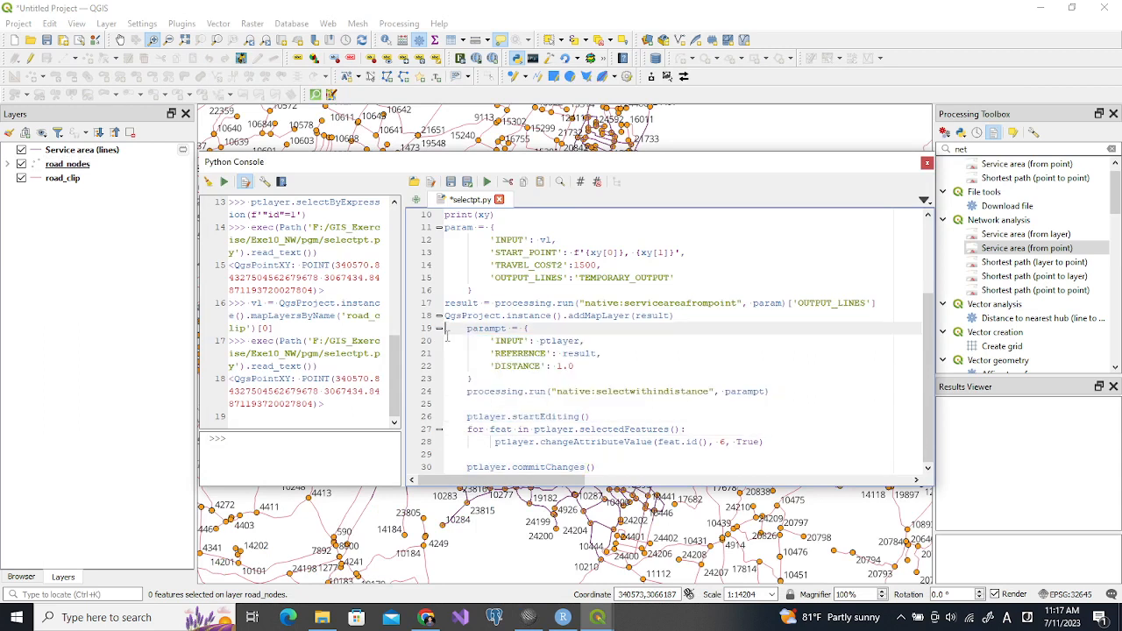
key(shift+Down)
key(shift+Down)
key(shift+Down)
key(shift+Down)
key(shift+Down)
key(shift+Down)
key(shift+Down)
key(shift+Down)
key(shift+Down)
key(shift+Down)
key(shift+Down)
key(shift+End)
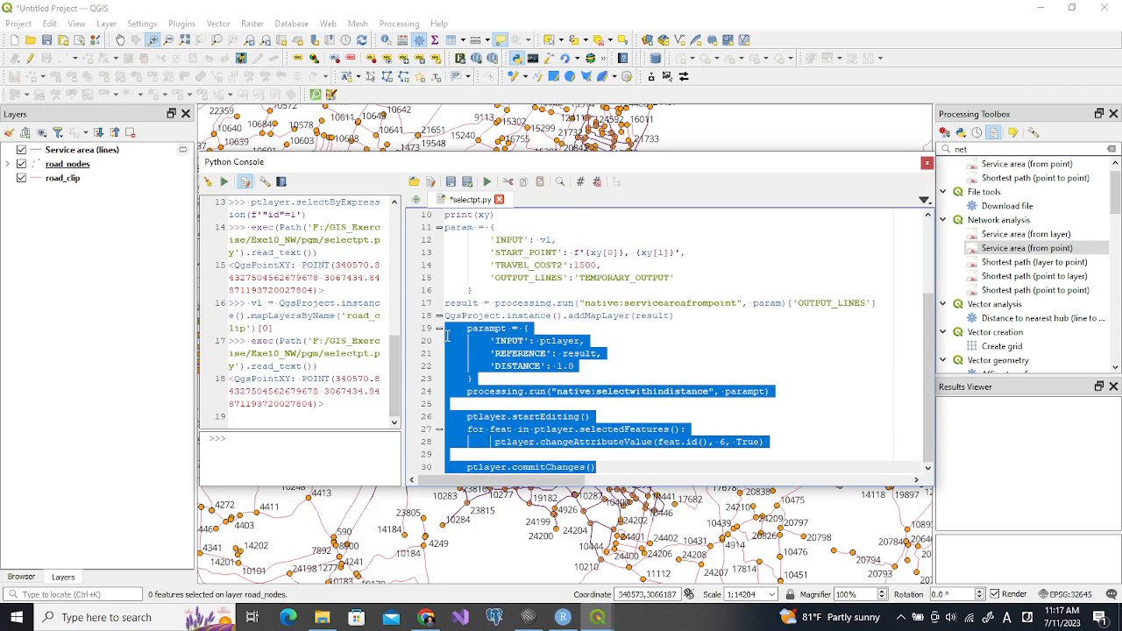
key(shift+Tab)
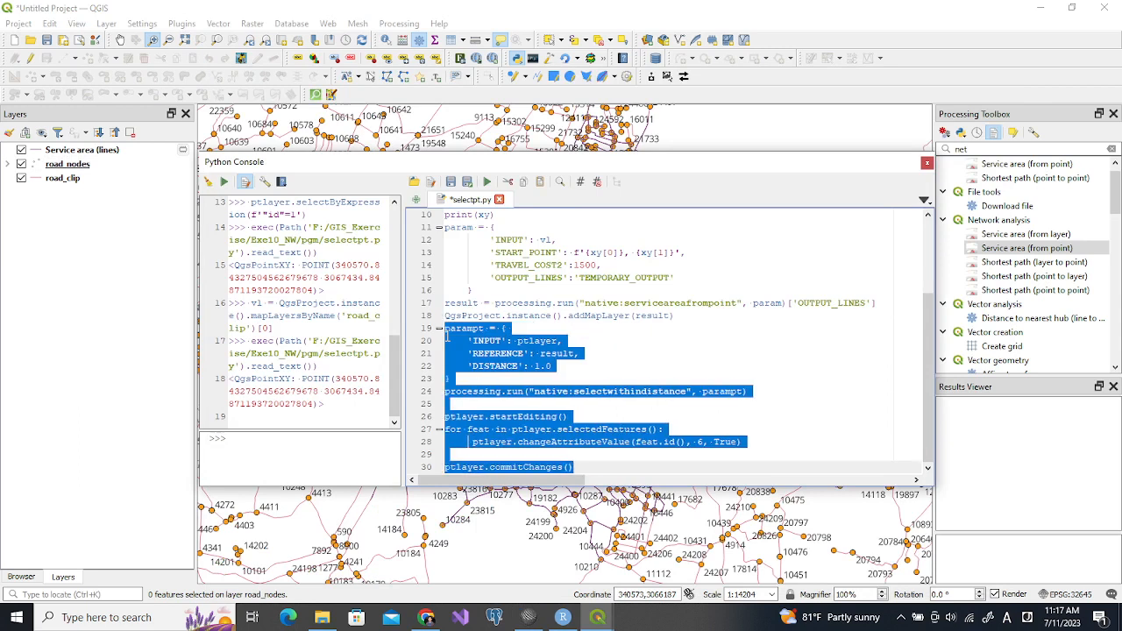
click(630, 339)
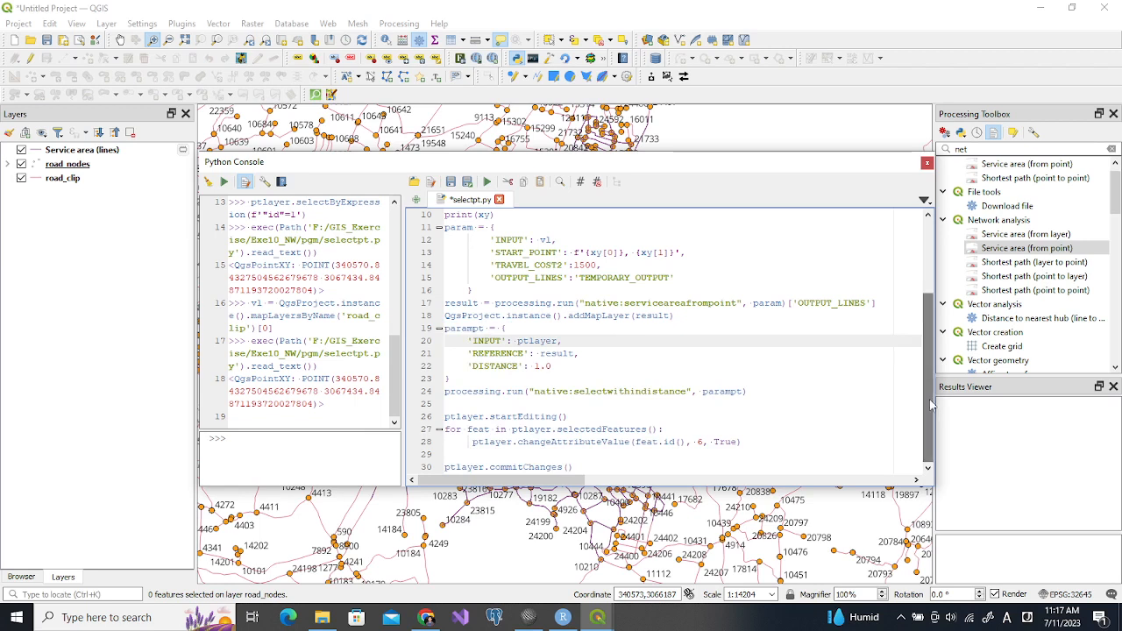
Use the Field Calculator to update the existing select field of the road_nodes layer to false
scroll(921, 404, up, 3)
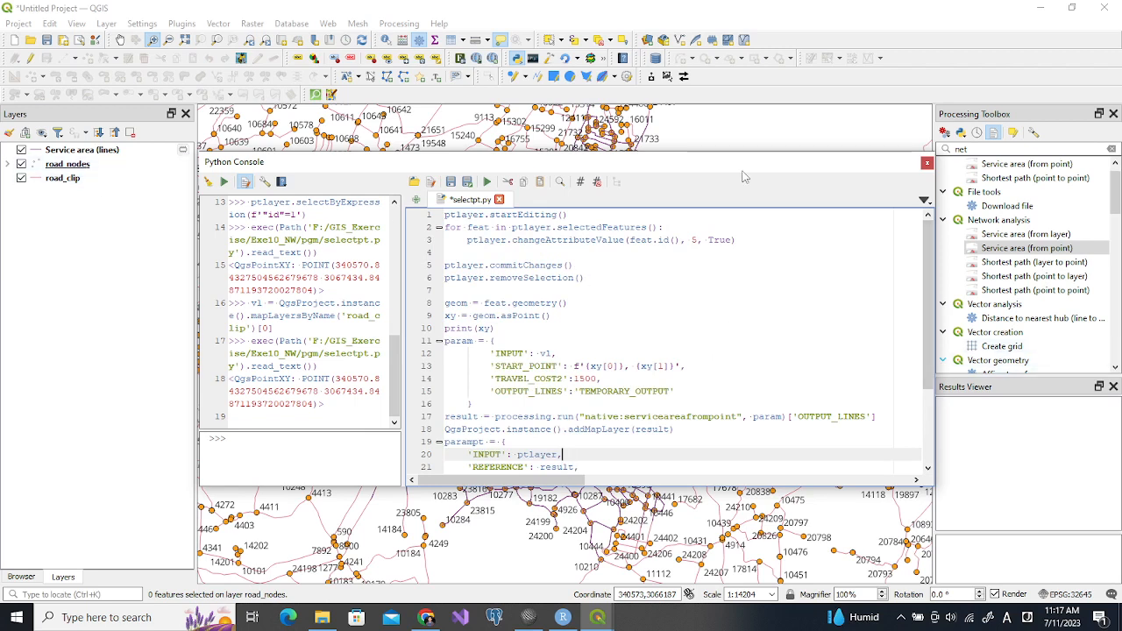
drag(741, 152, 742, 56)
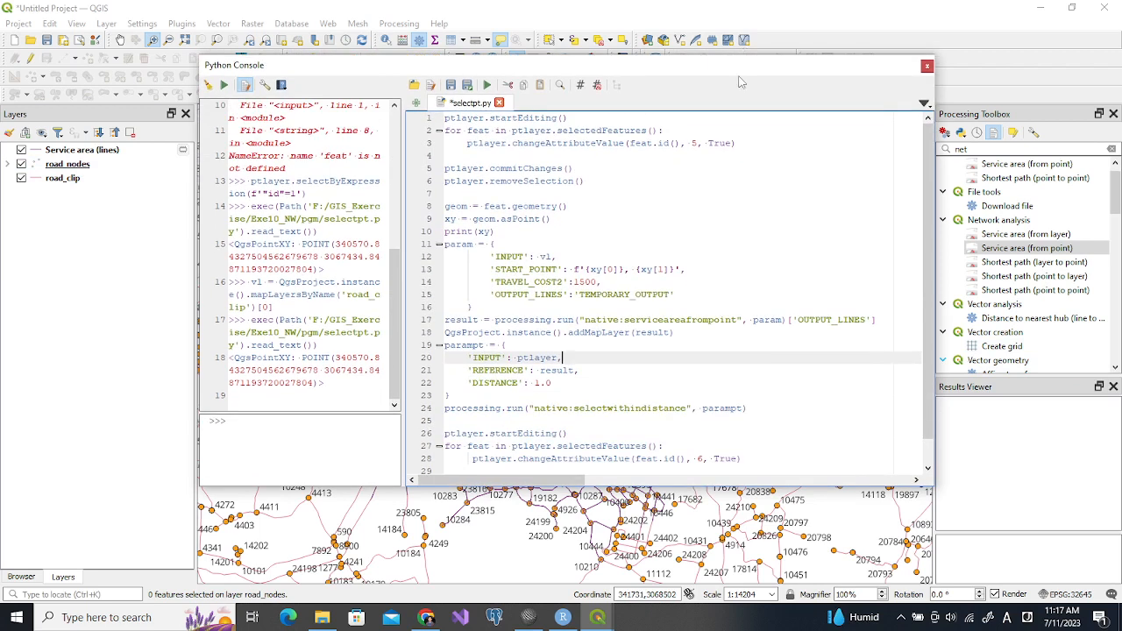
click(92, 165)
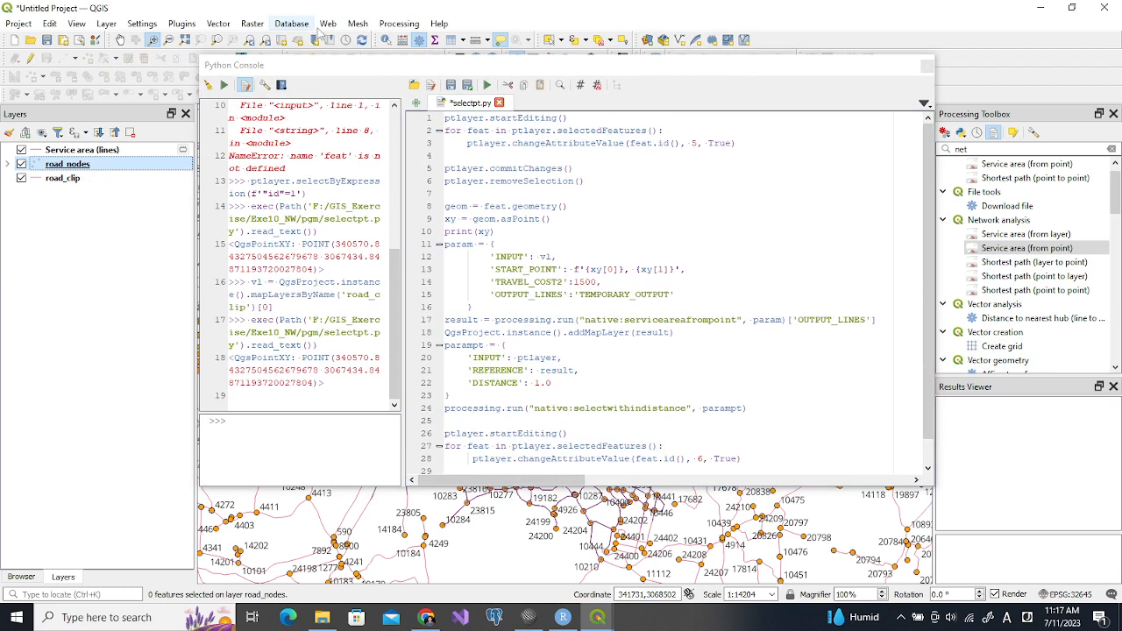
click(405, 44)
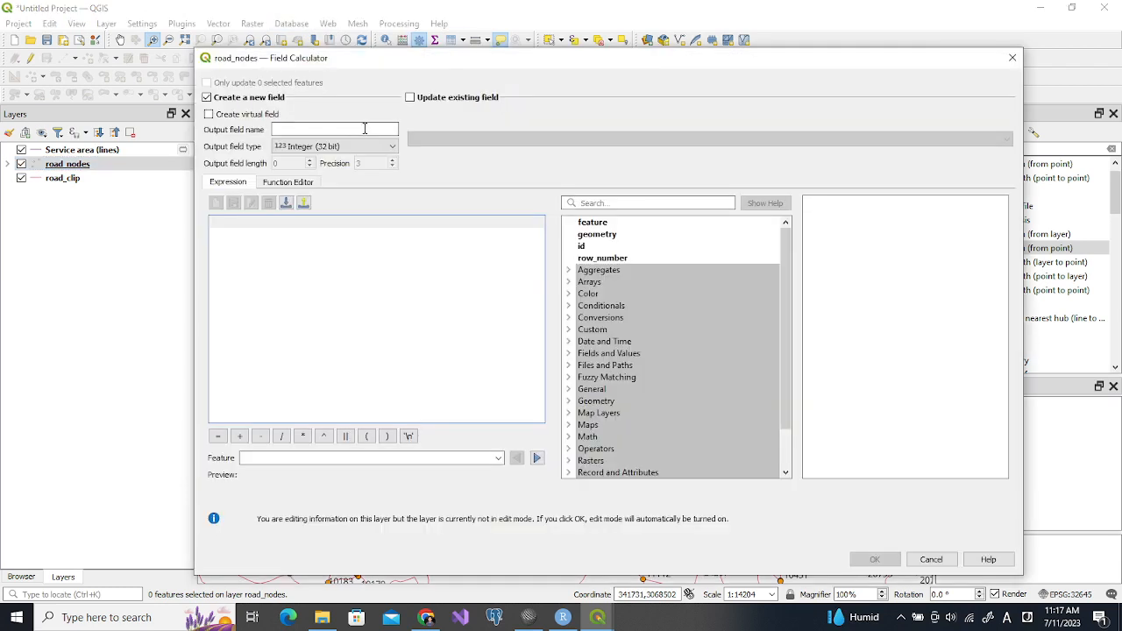
click(409, 97)
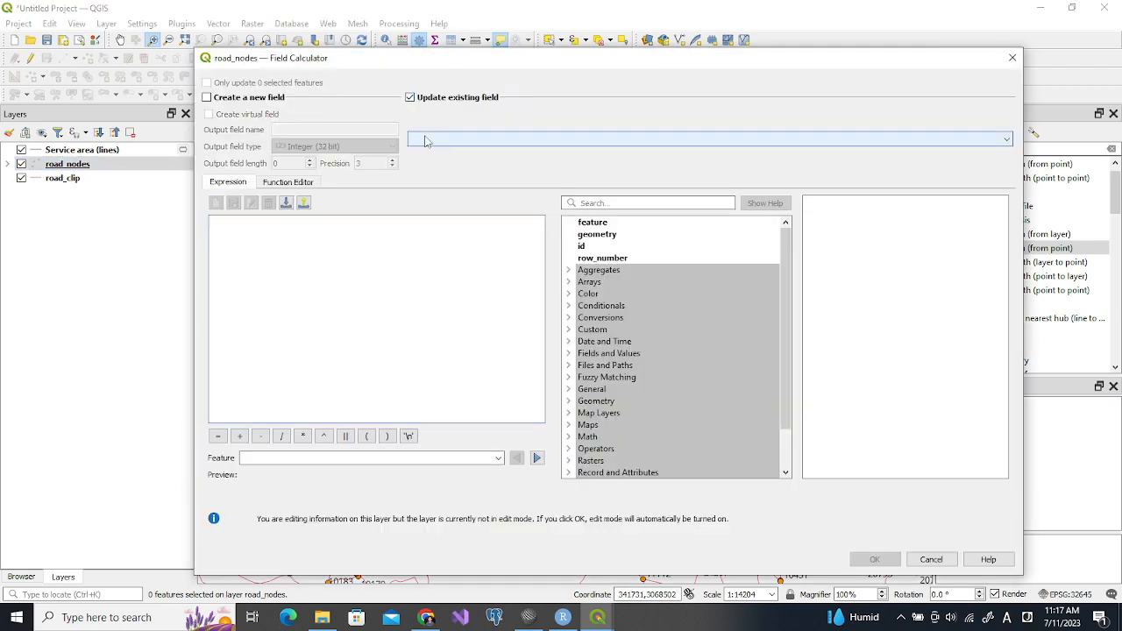
click(425, 140)
click(443, 214)
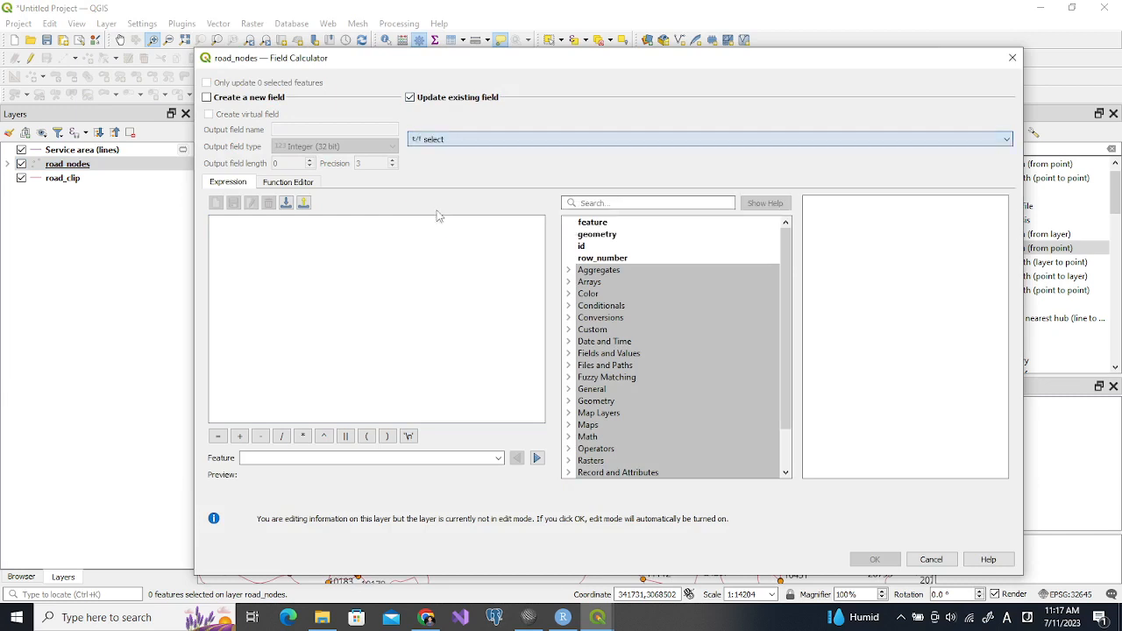
click(369, 244)
text(false)
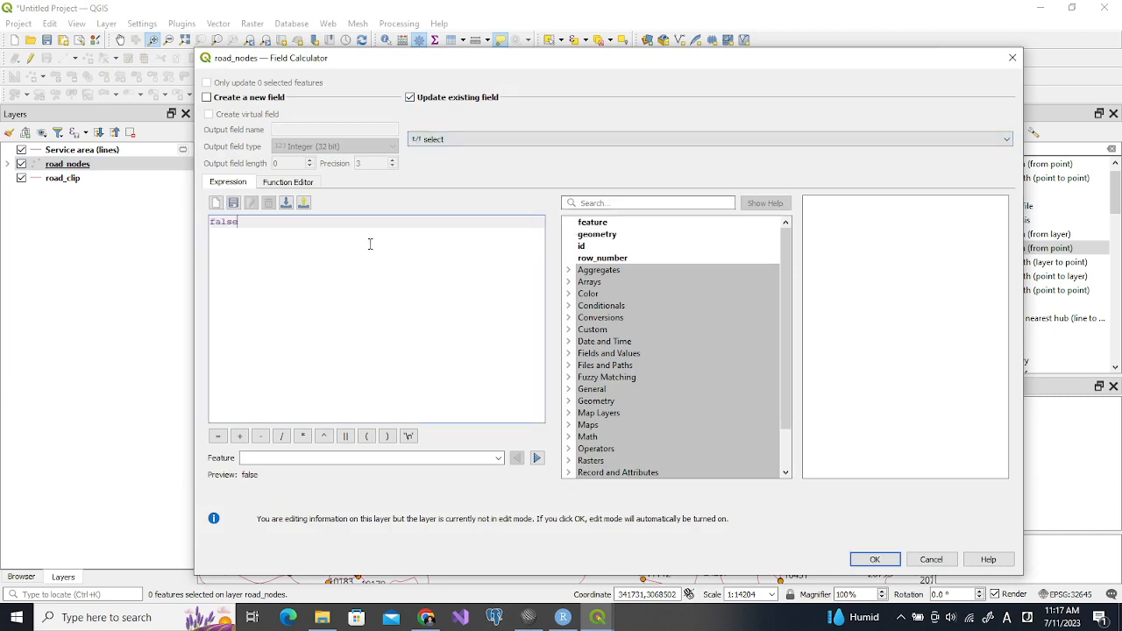
click(876, 559)
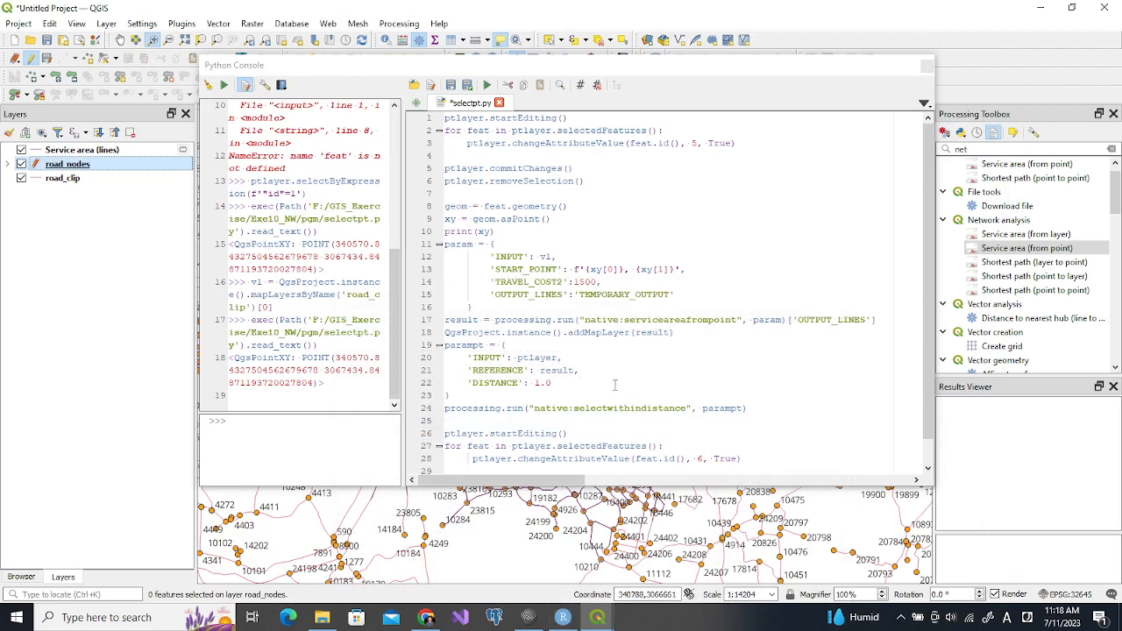
Open the road_nodes attribute table and update the existing removed field to false with the Field Calculator
click(448, 40)
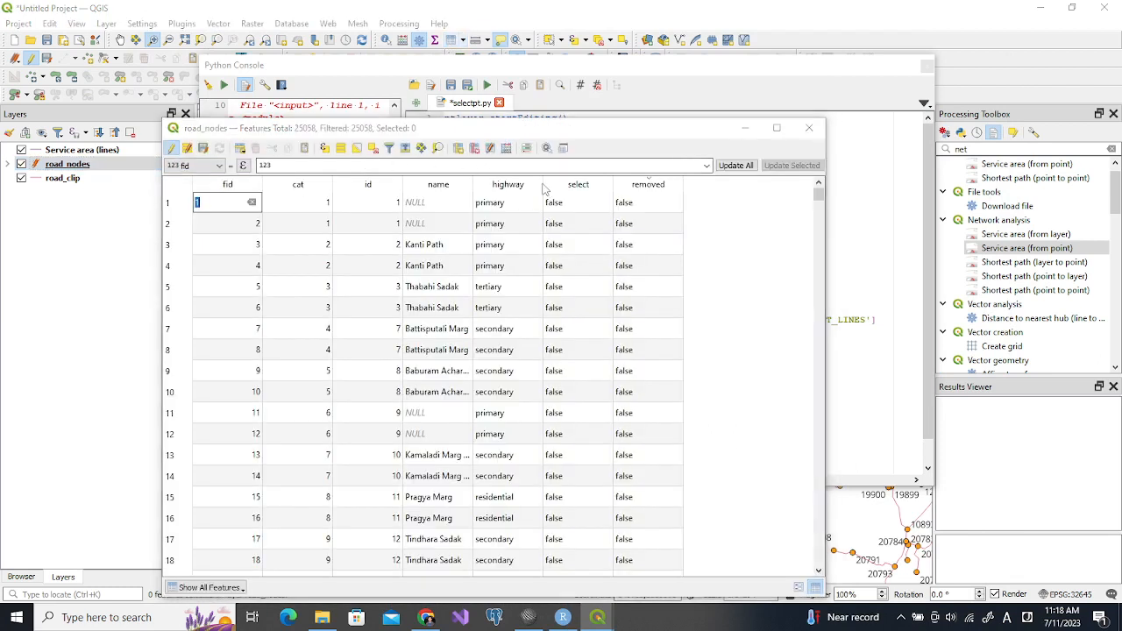
click(506, 149)
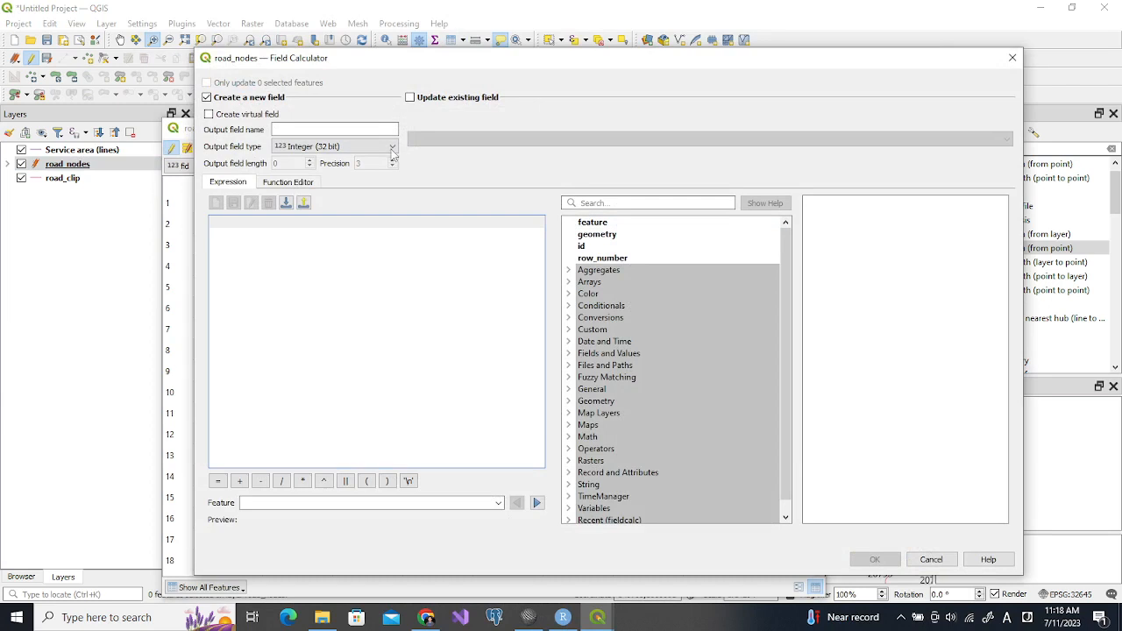
click(409, 97)
click(442, 141)
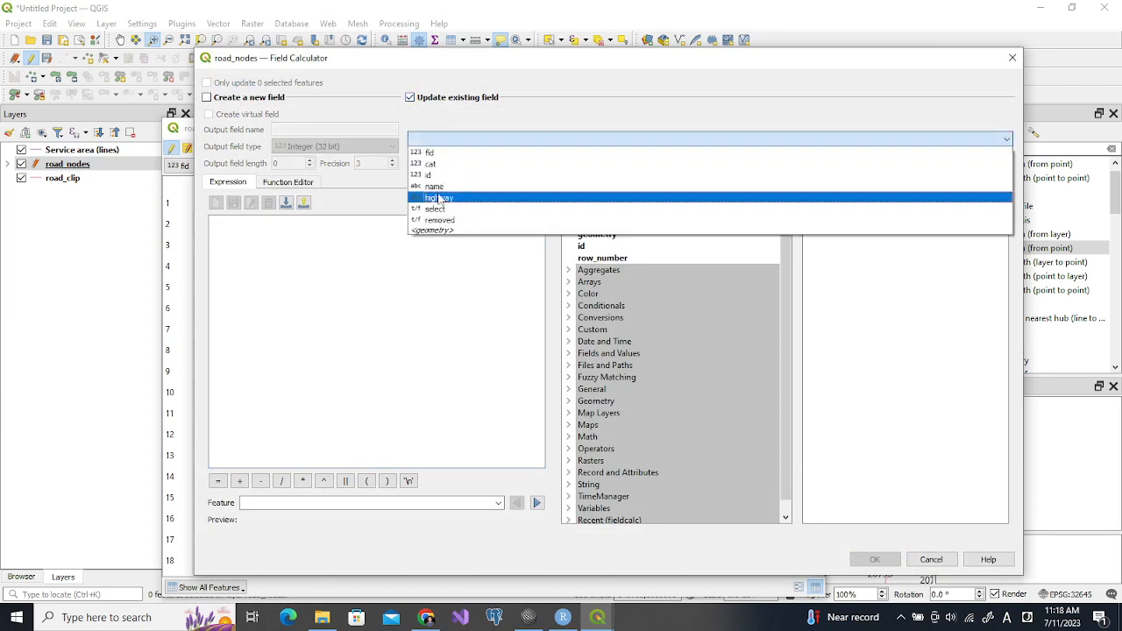
click(445, 225)
click(324, 248)
text(false)
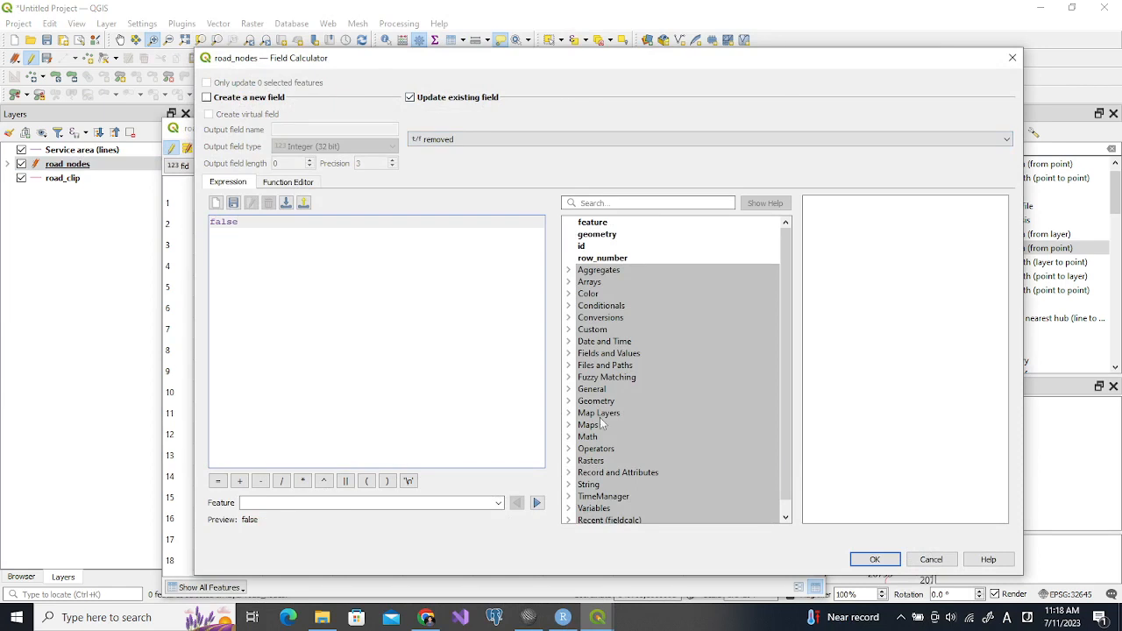
click(875, 558)
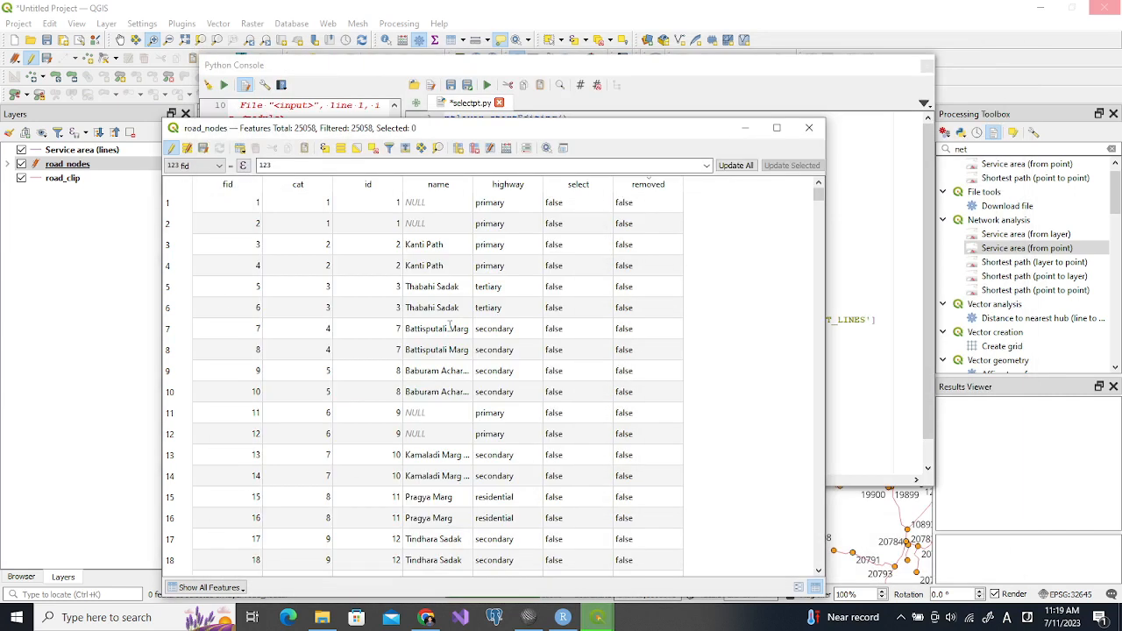
Stop editing road_nodes, save the changes to the layer, and close its attribute table
click(172, 147)
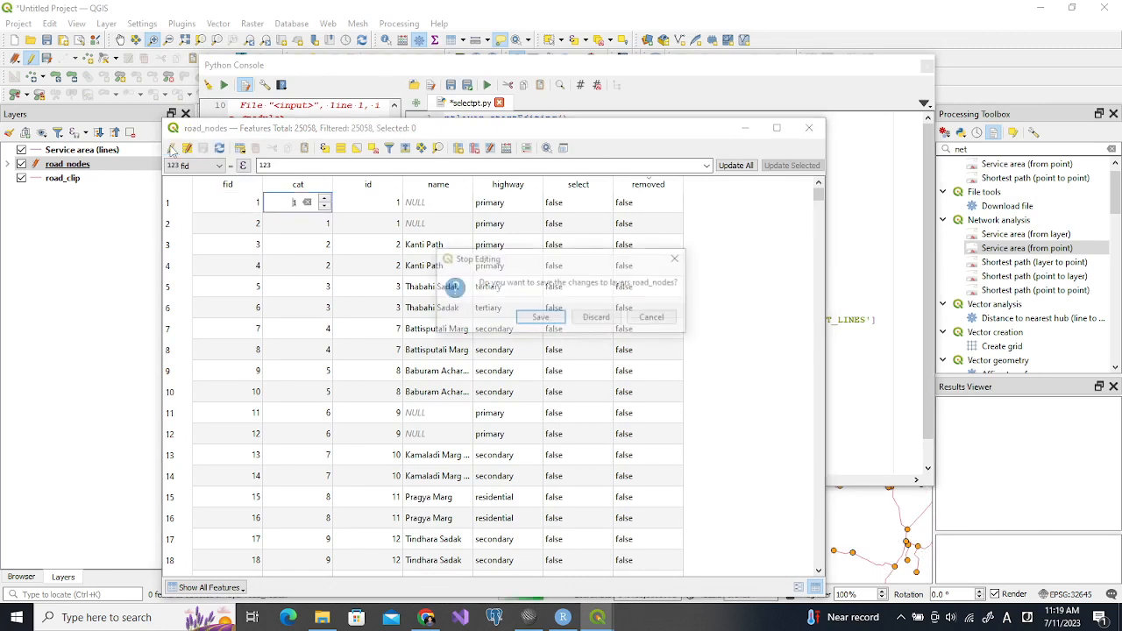
click(550, 321)
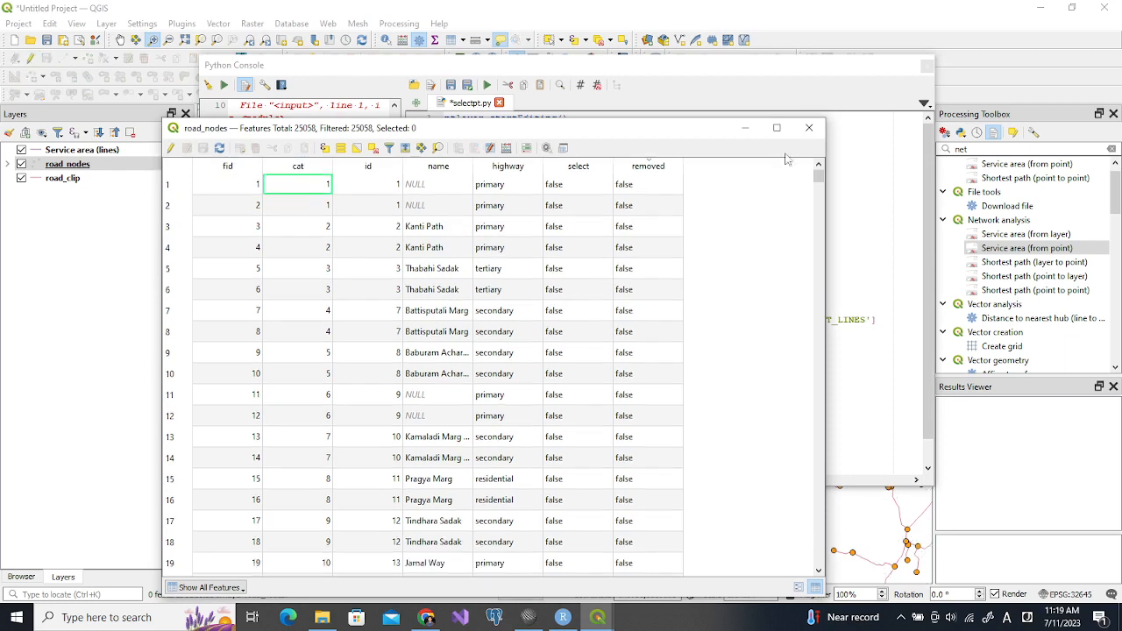
click(809, 129)
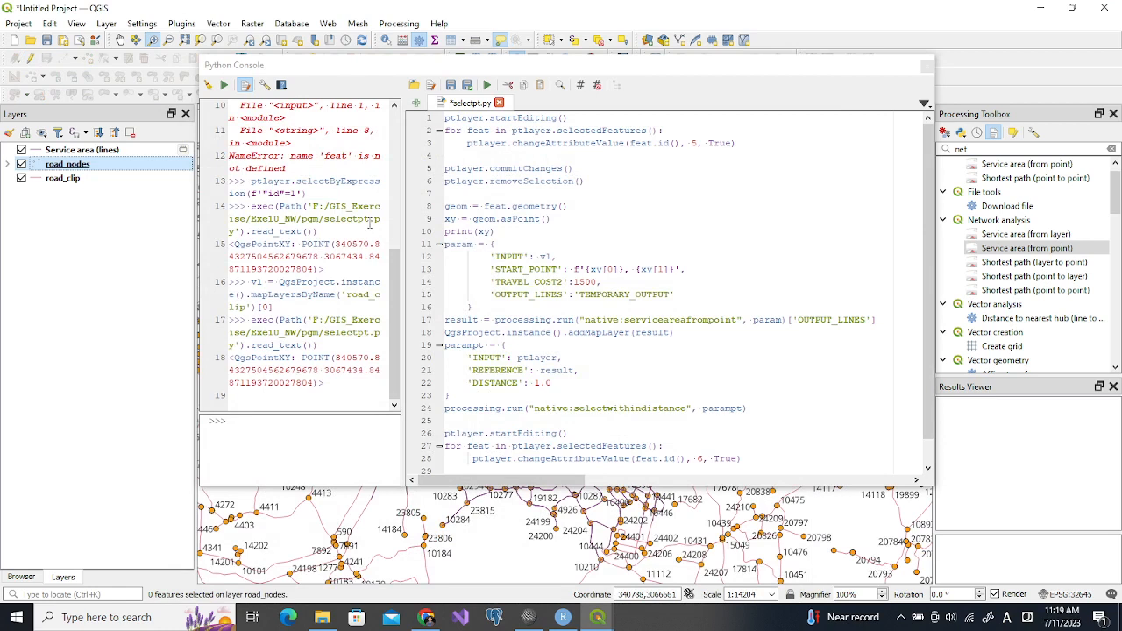
Make room at the start of selectpt.py and paste the ptlayer = QgsProject.instance().mapLayersByName('road_nodes')[0] line from the console history
click(253, 181)
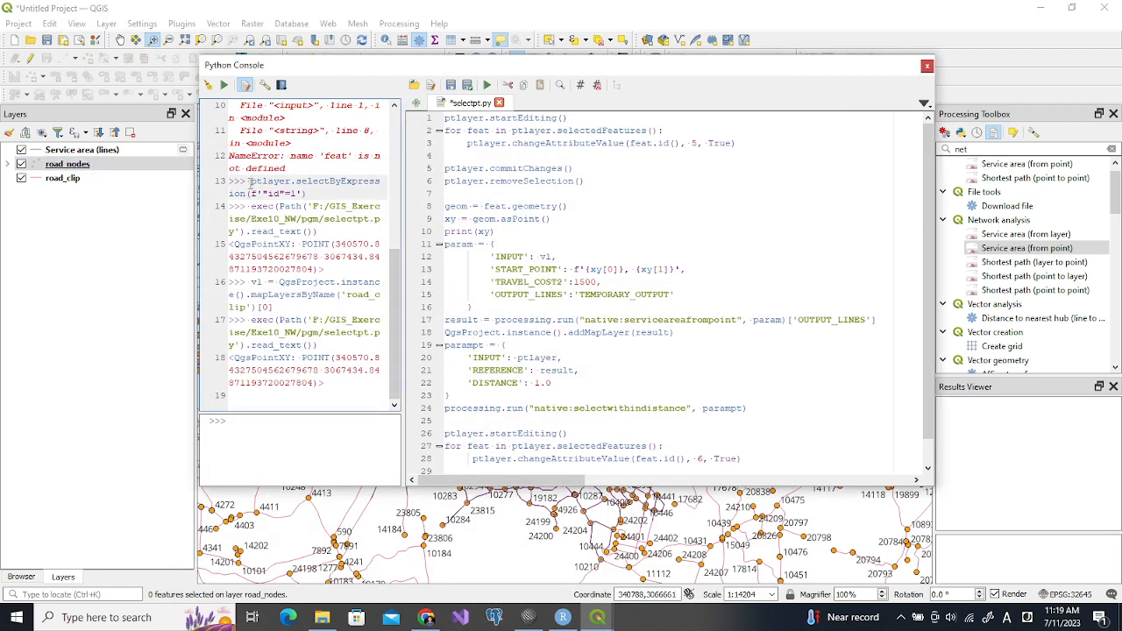
drag(251, 181, 315, 193)
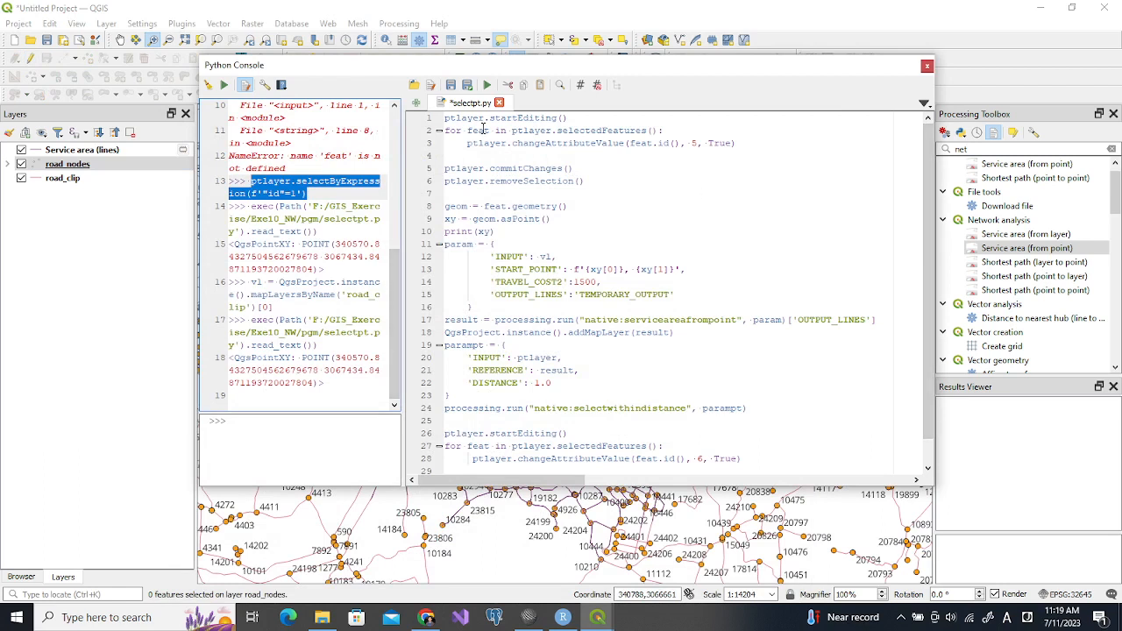
click(446, 121)
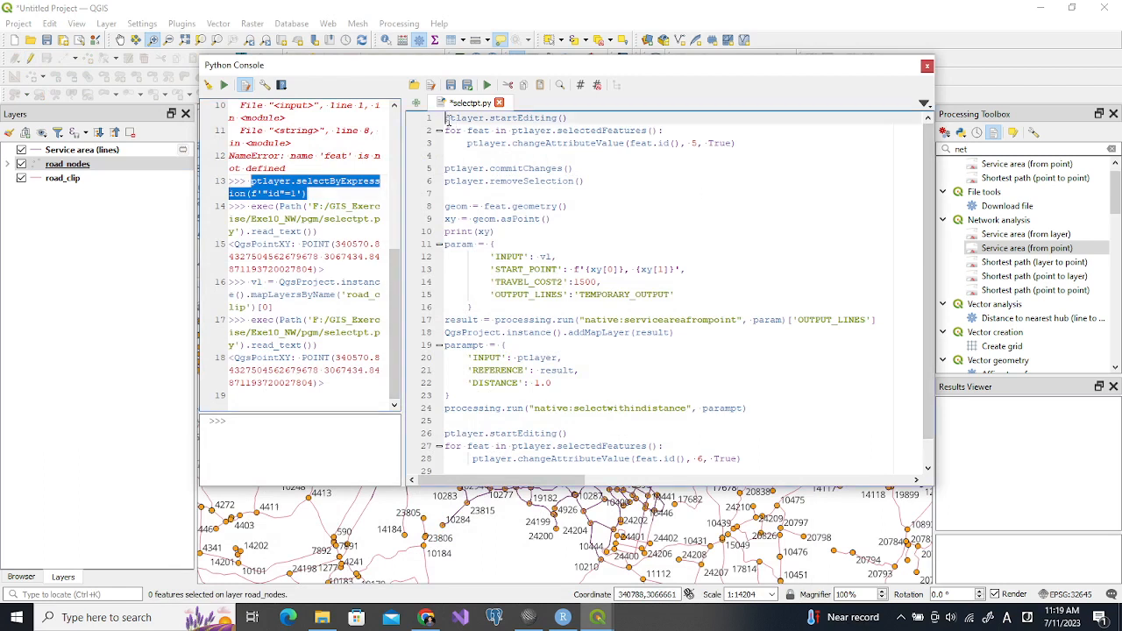
key(Return)
key(Return)
click(448, 120)
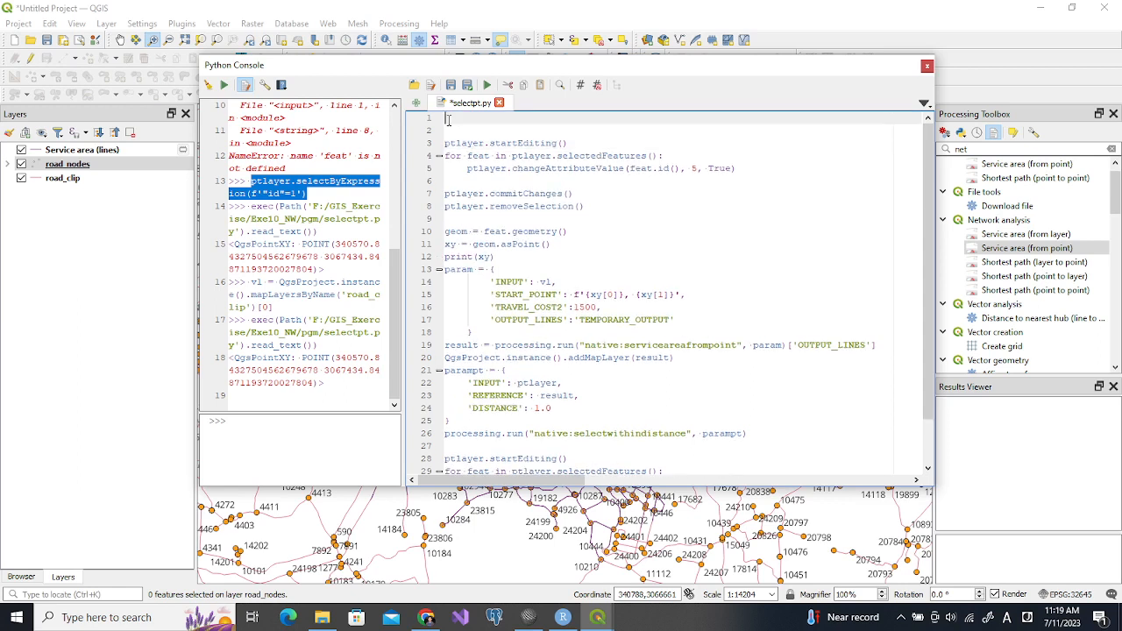
drag(394, 256, 390, 159)
drag(253, 131, 310, 155)
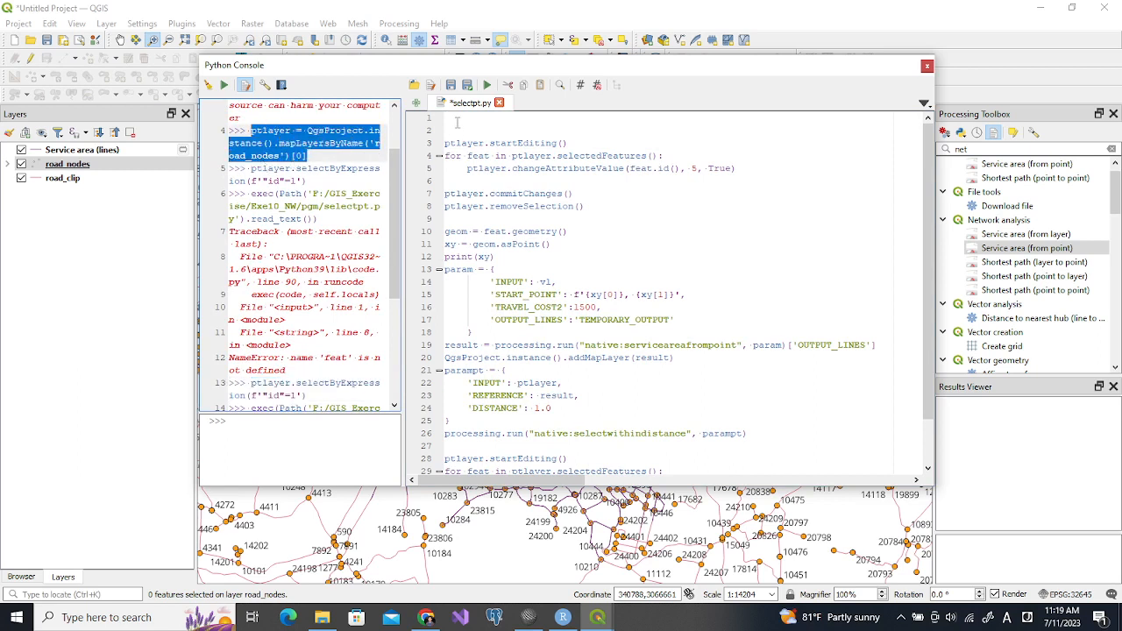
click(458, 119)
text(ptlayer = QgsProject.instance().mapLayersByName('road_nodes')[0])
key(Return)
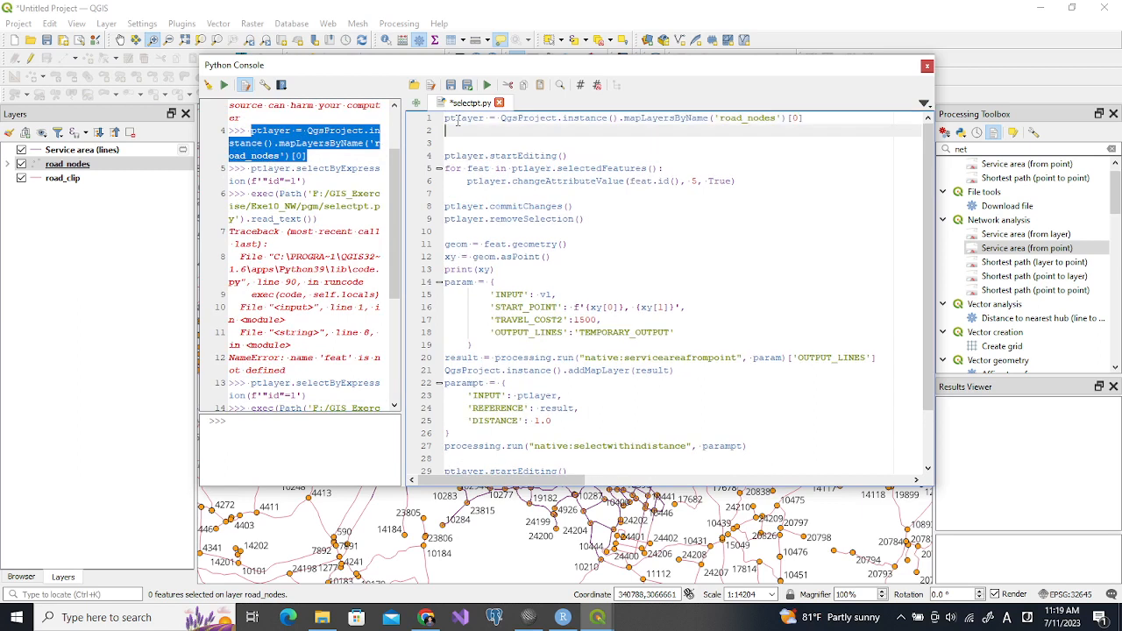
Copy the vl = QgsProject.instance().mapLayersByName('road_clip')[0] line from the console history into line 2 of selectpt.py
drag(396, 226, 415, 329)
drag(252, 282, 278, 306)
key(ctrl+c)
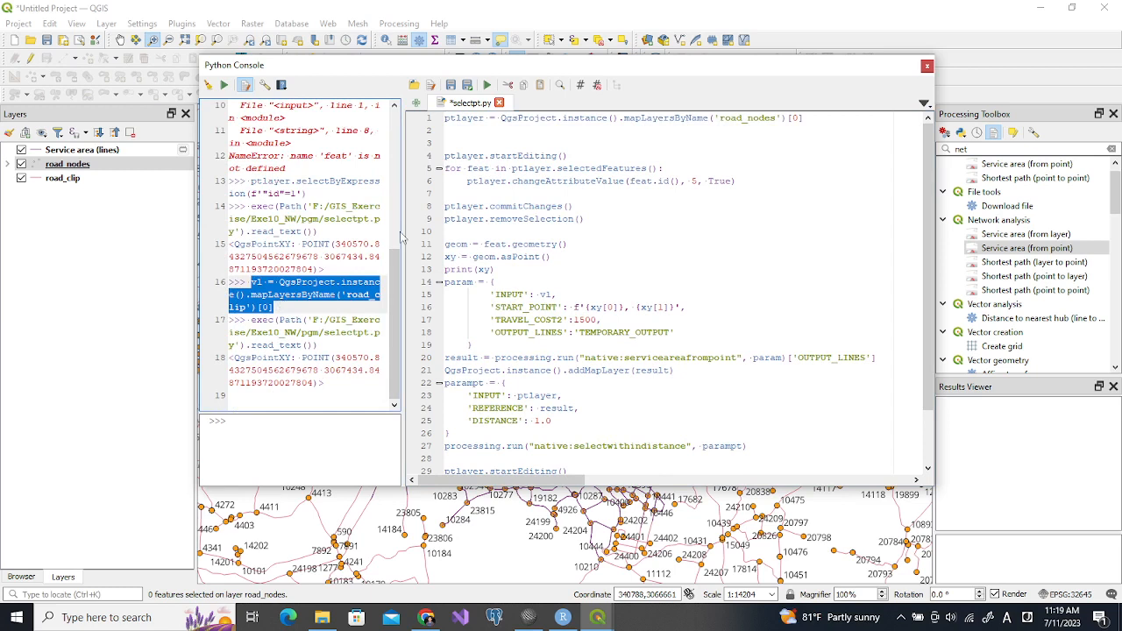
click(449, 130)
key(ctrl+v)
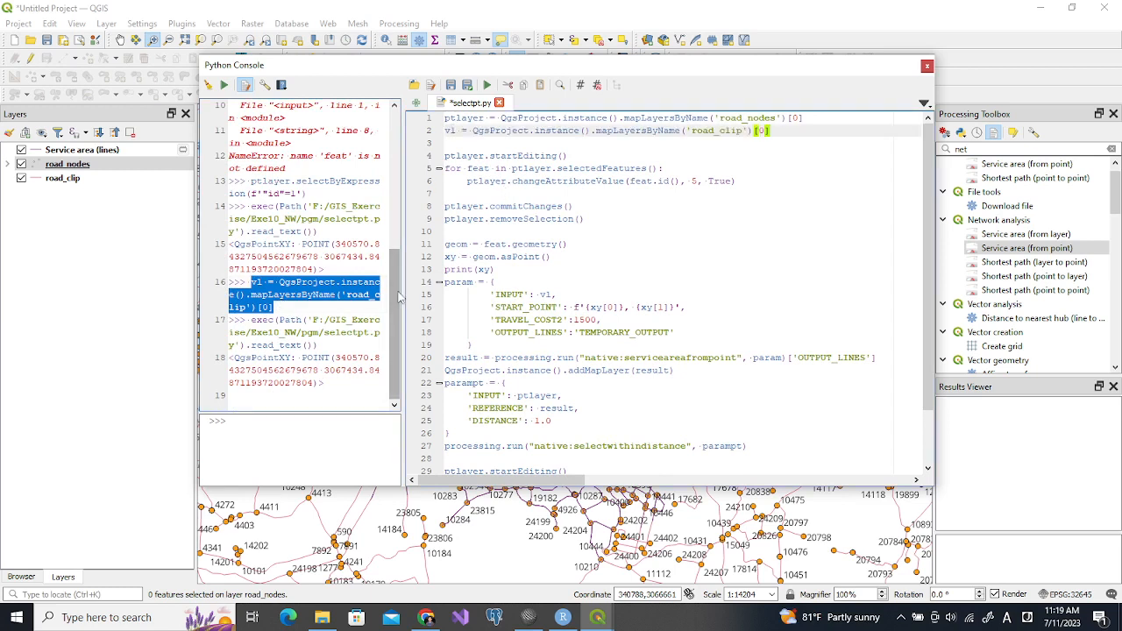
Copy the ptlayer.selectByExpression line from the console history into line 3, change its field to "fid", and save selectpt.py
drag(394, 297, 406, 259)
drag(252, 244, 313, 255)
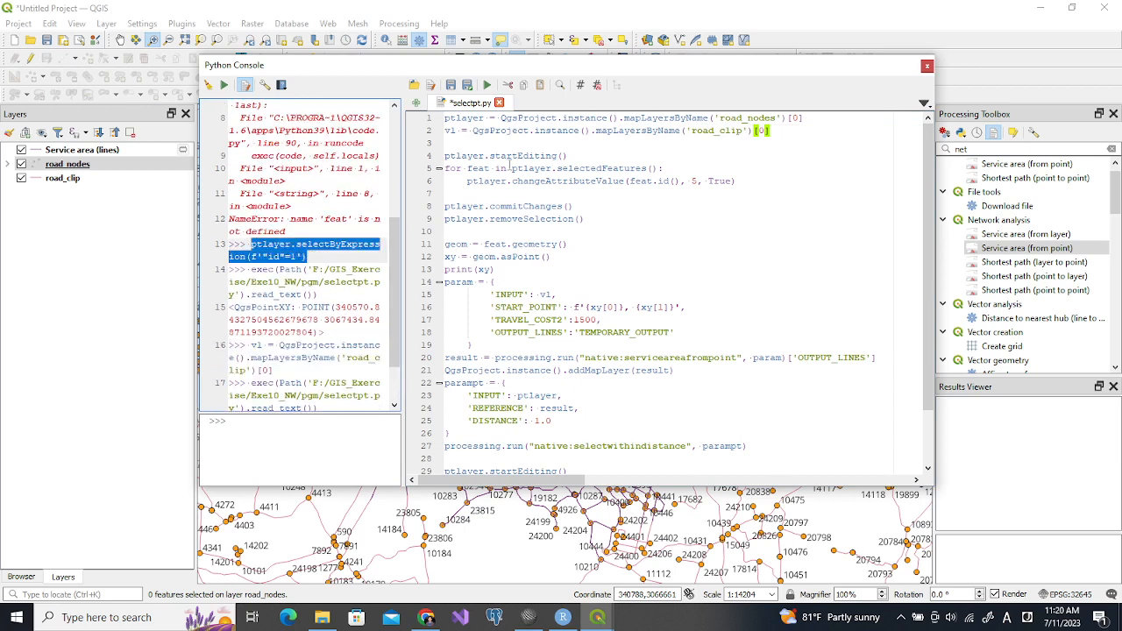
click(473, 142)
key(ctrl+v)
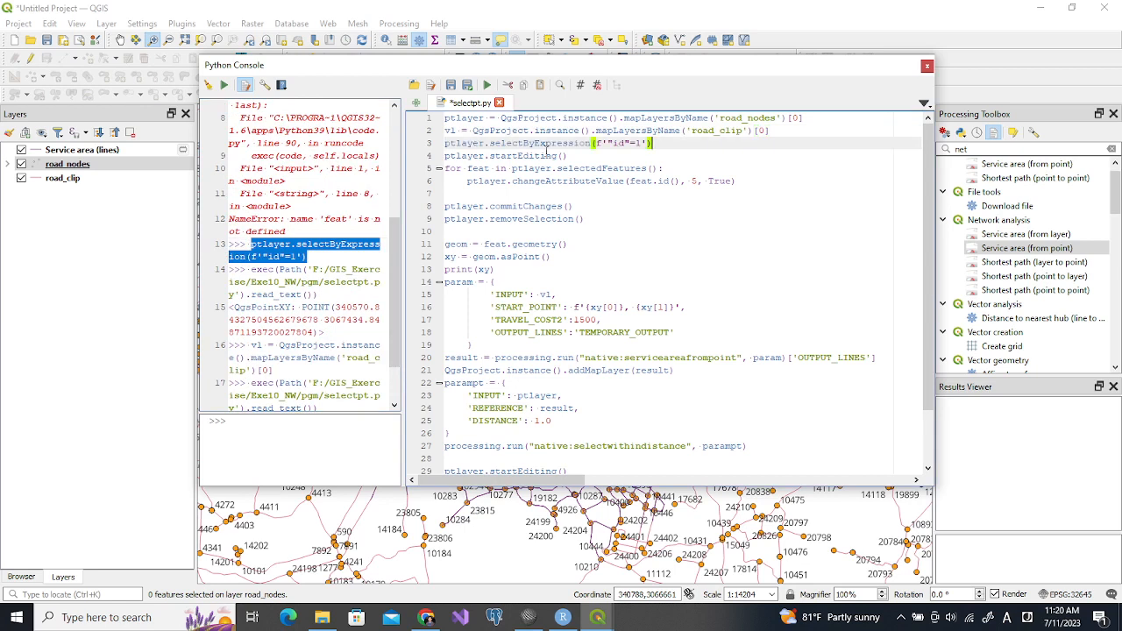
click(612, 142)
text(f)
click(664, 244)
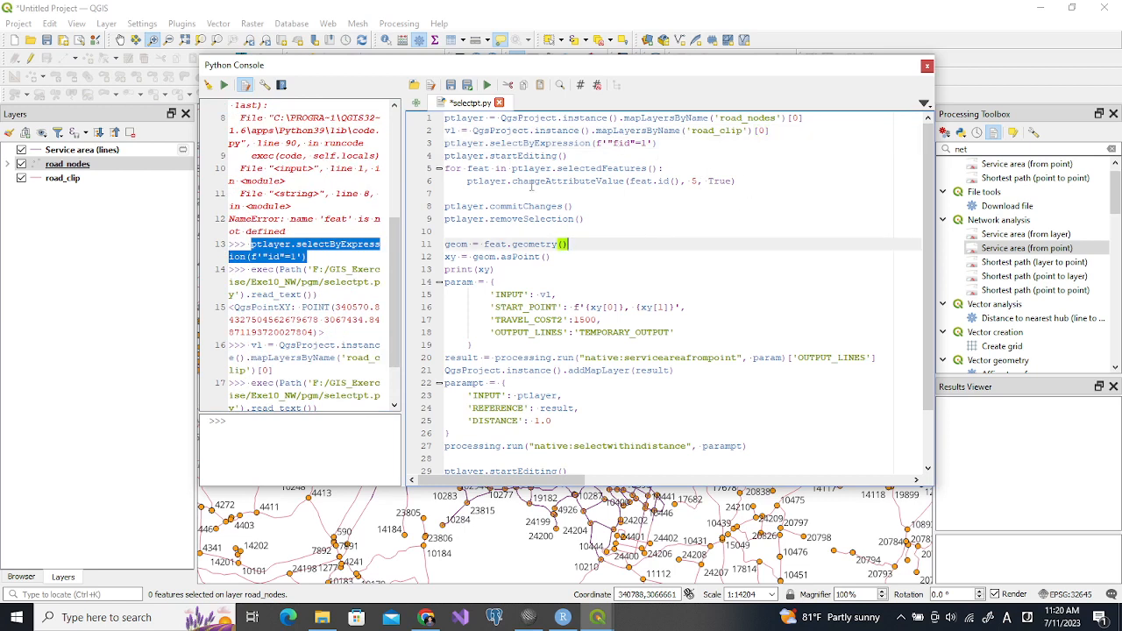
click(451, 84)
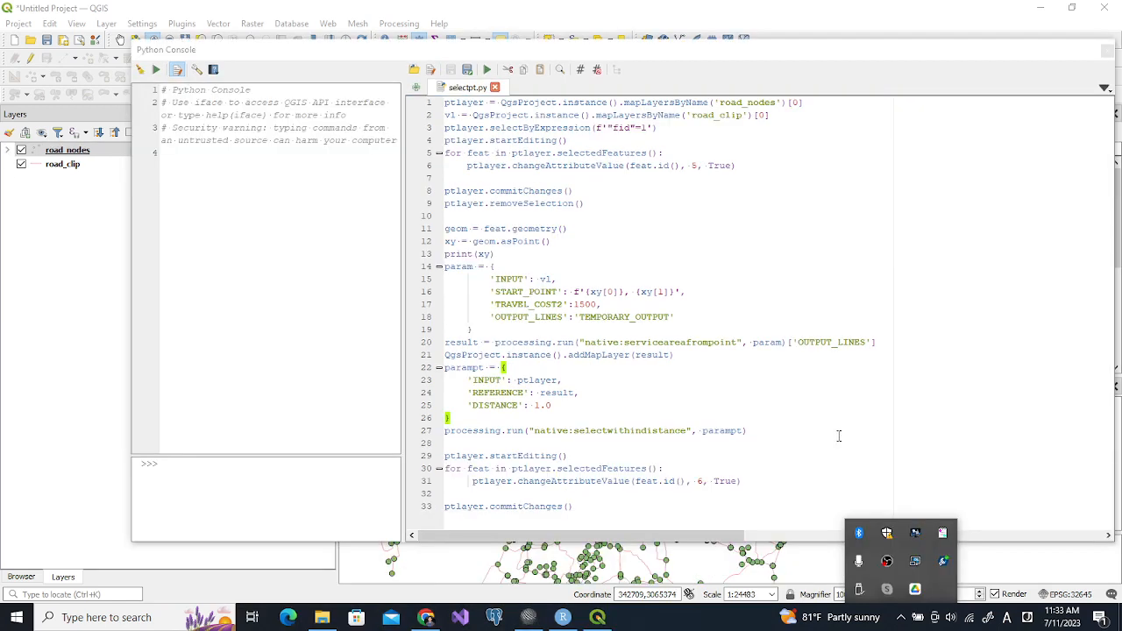
Consult the analysis steps in analysis_steps.txt in SciTE, return to the QGIS Python Console and run selectpt.py
click(838, 436)
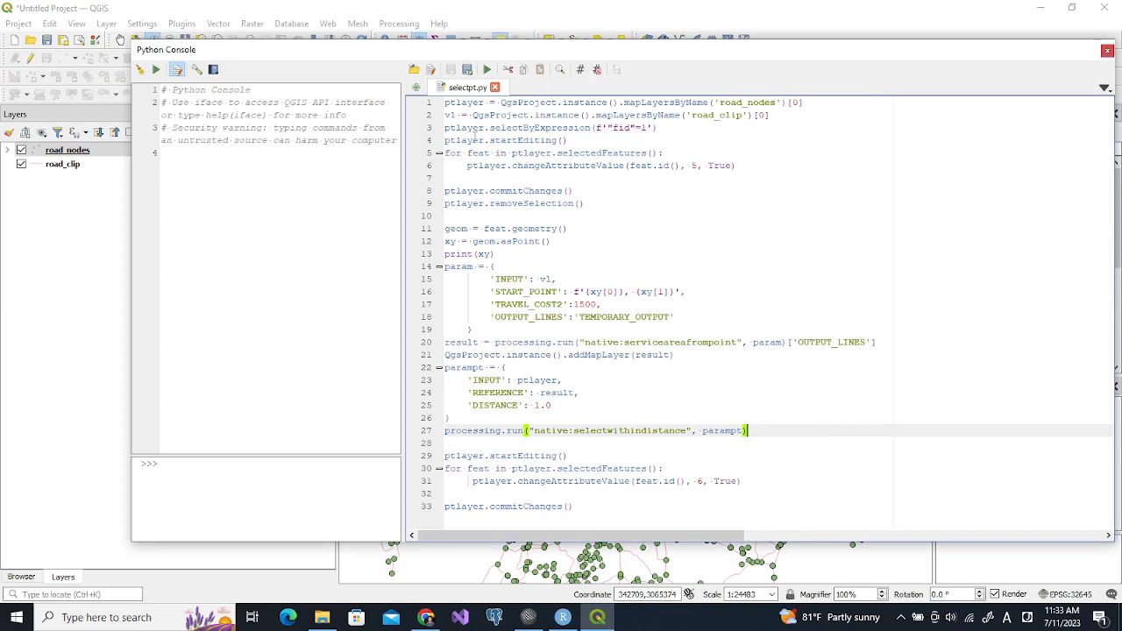
click(529, 617)
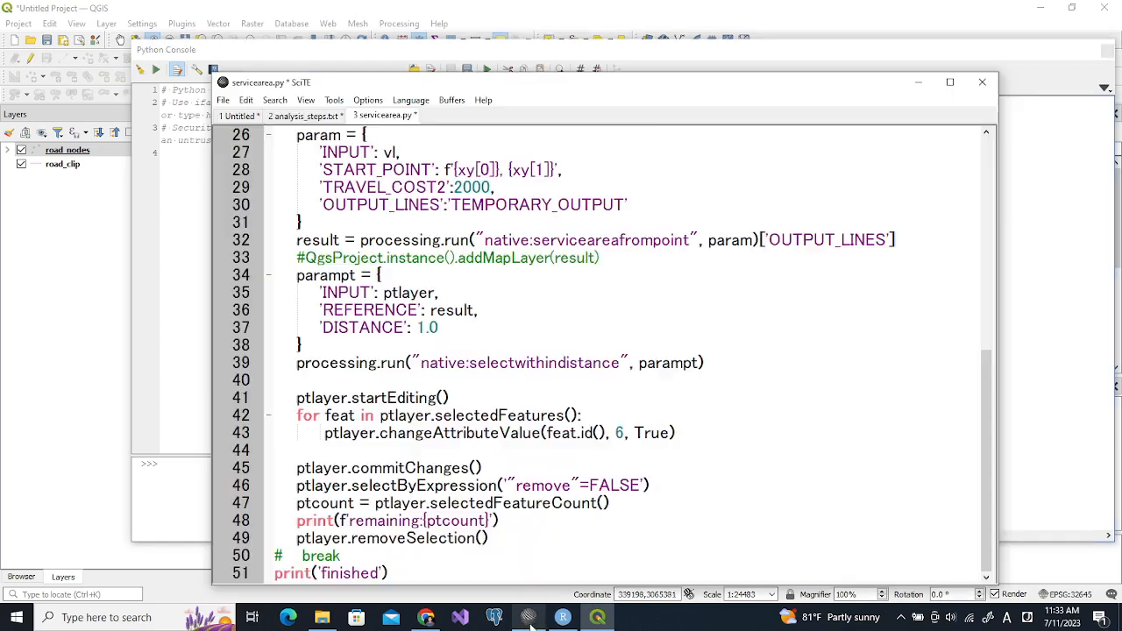
click(294, 119)
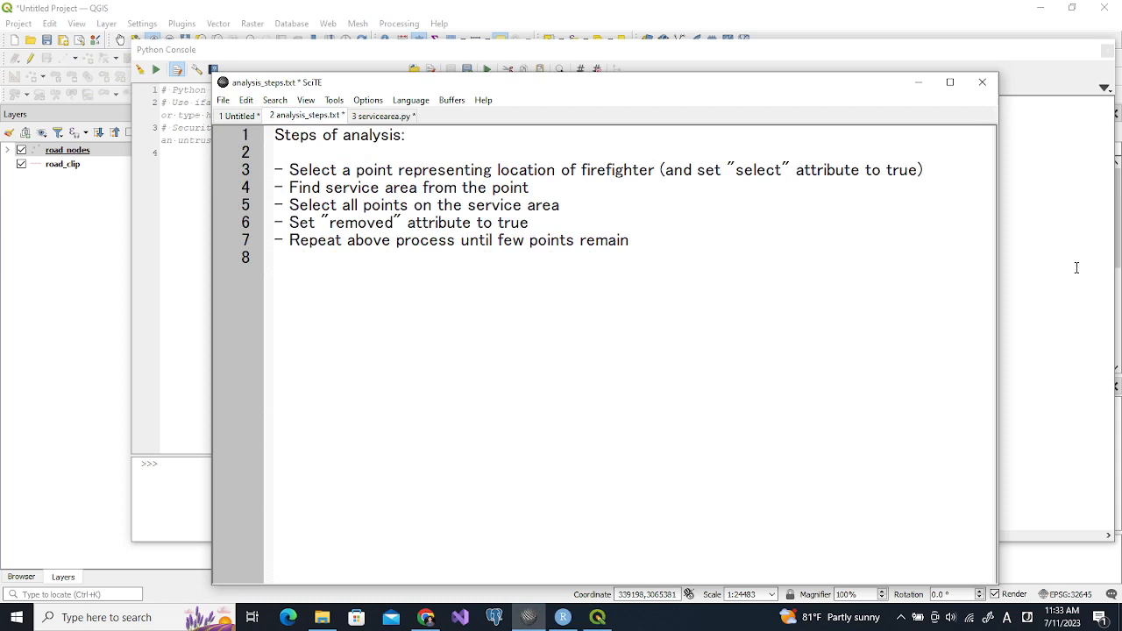
click(1077, 266)
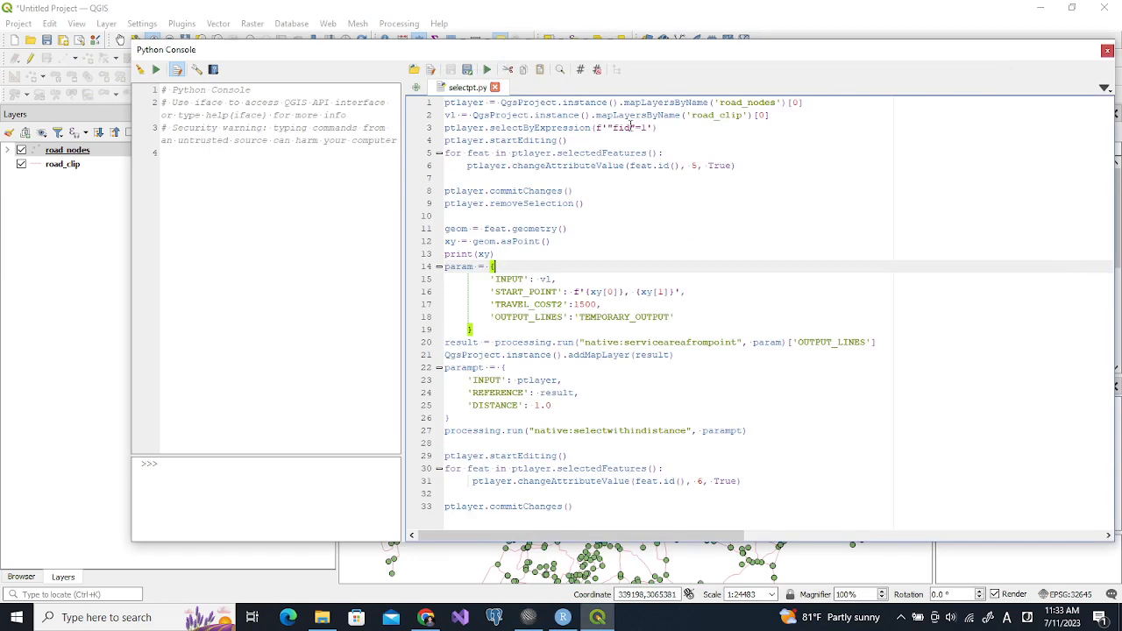
click(487, 69)
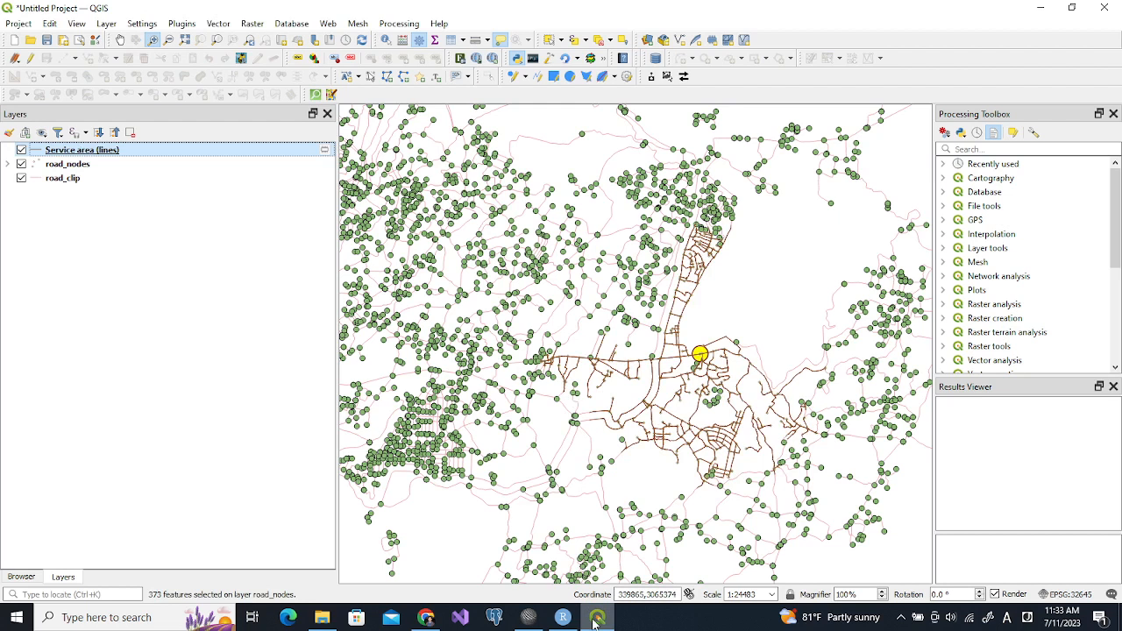
Reopen the Python Console to check the output of selectpt.py, and close the console to view the service area on the map
click(189, 27)
key(Escape)
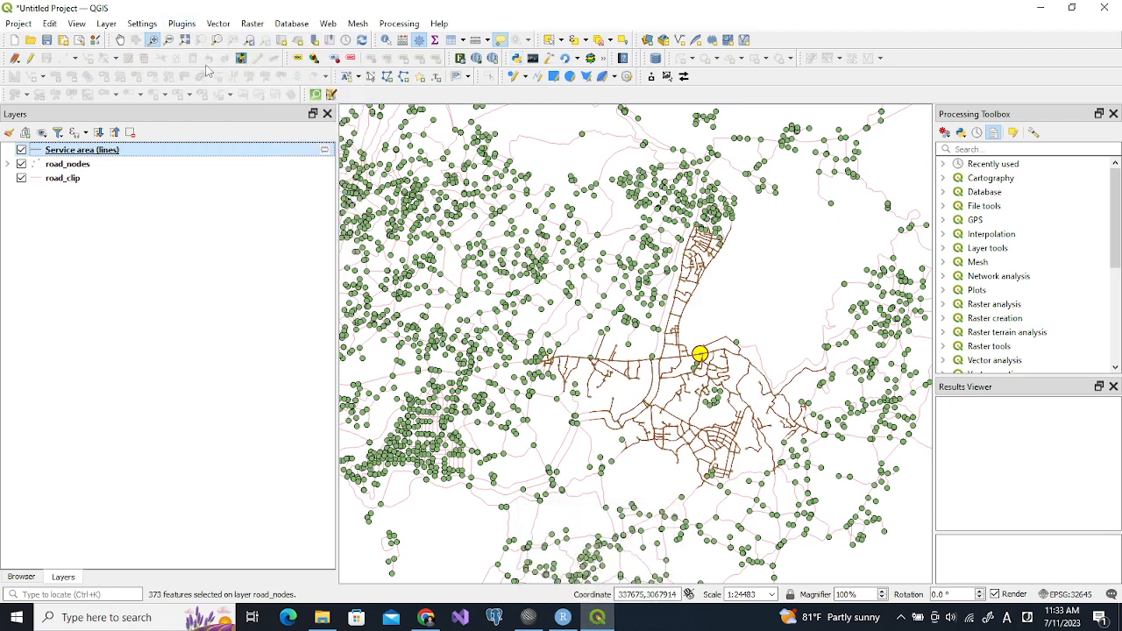
click(181, 24)
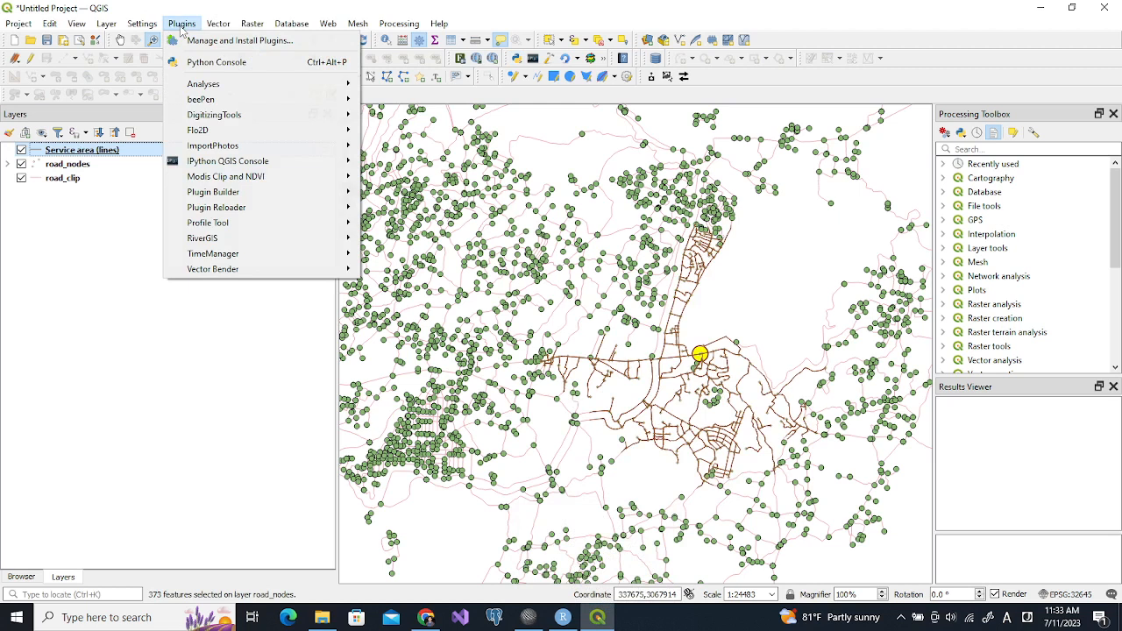
click(201, 63)
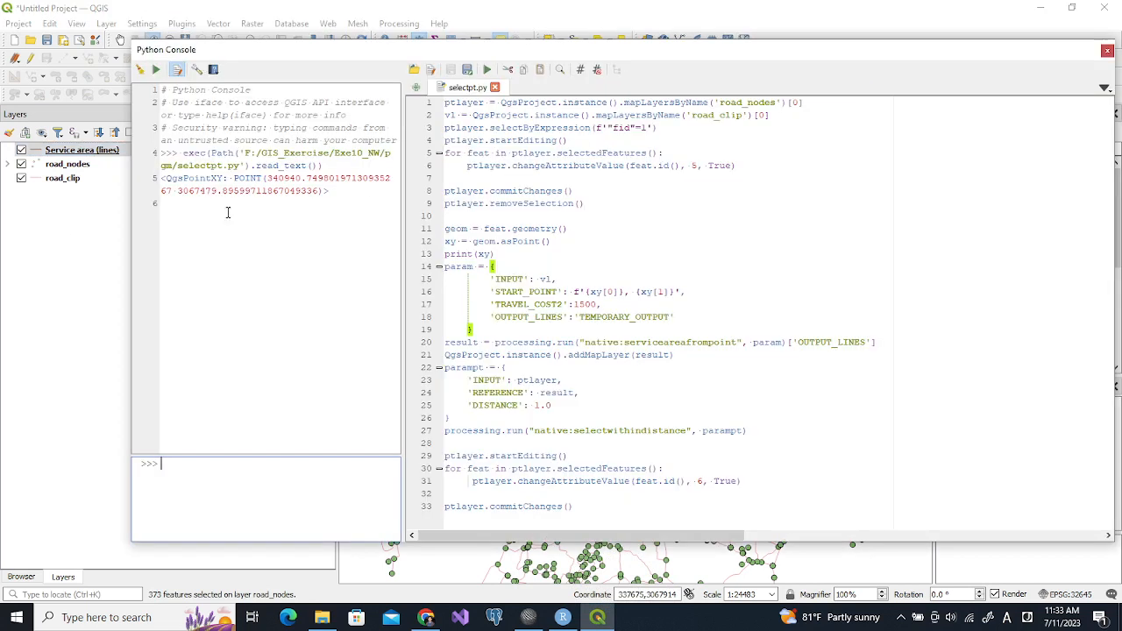
click(76, 227)
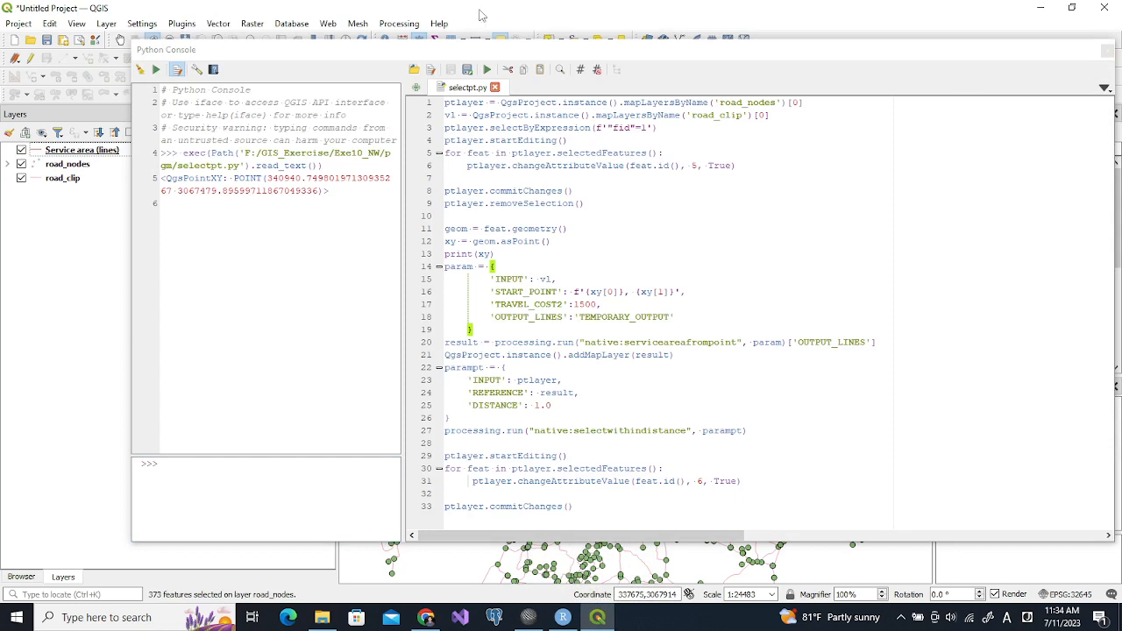
drag(478, 140, 542, 190)
click(494, 265)
click(281, 477)
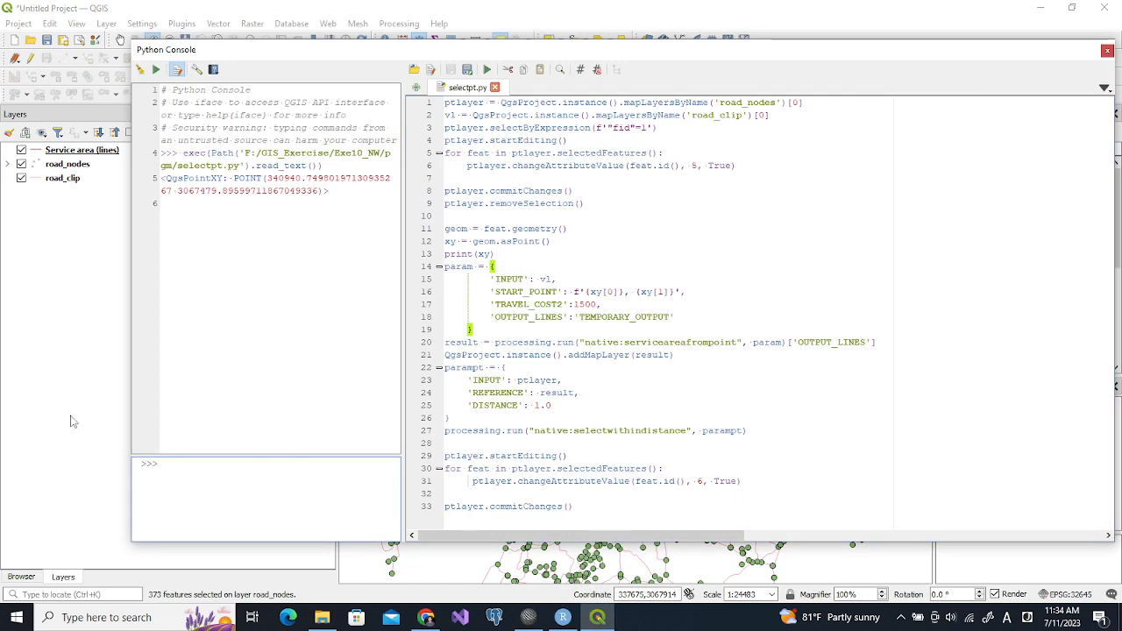
click(1107, 50)
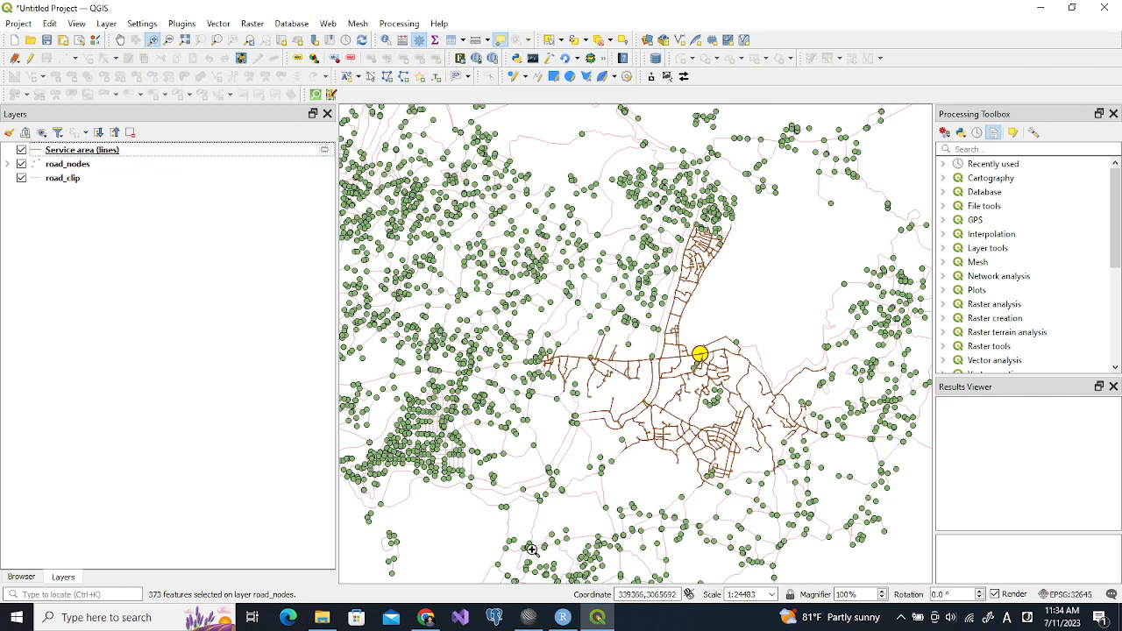
Switch to servicearea.py in SciTE and change the field in the line 12 selectByExpression call to "fid"
click(530, 618)
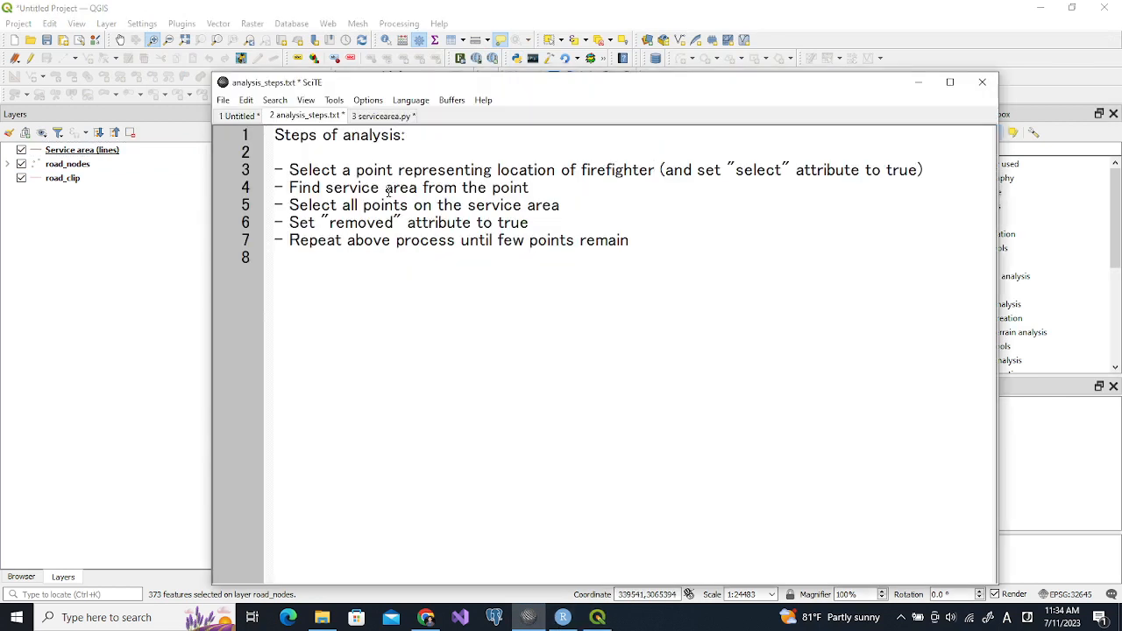
click(375, 118)
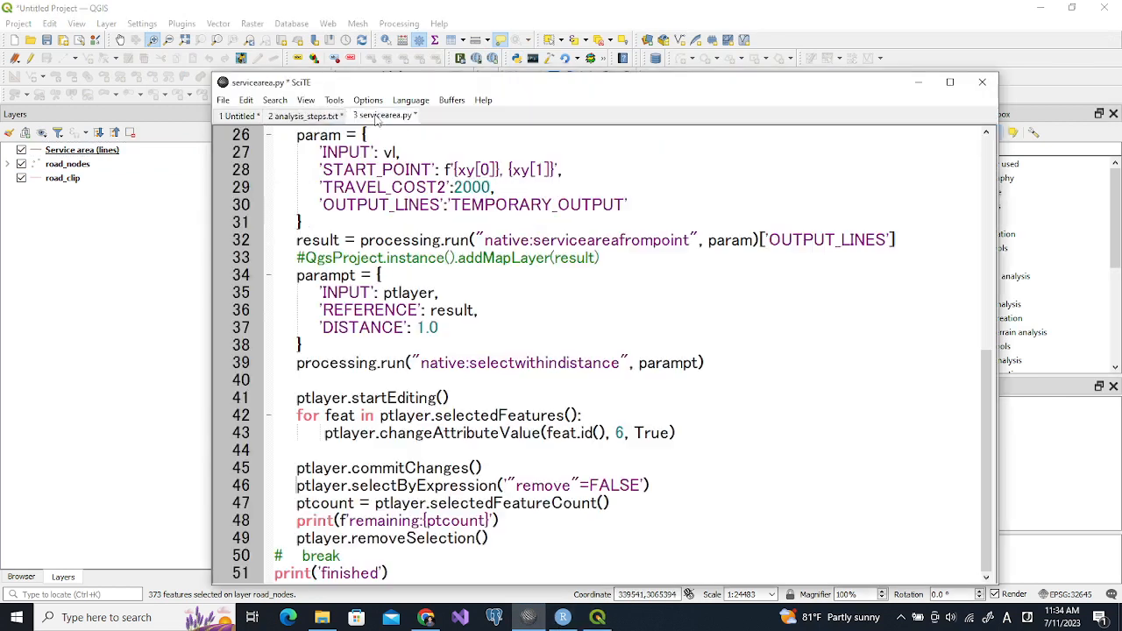
drag(982, 388, 986, 176)
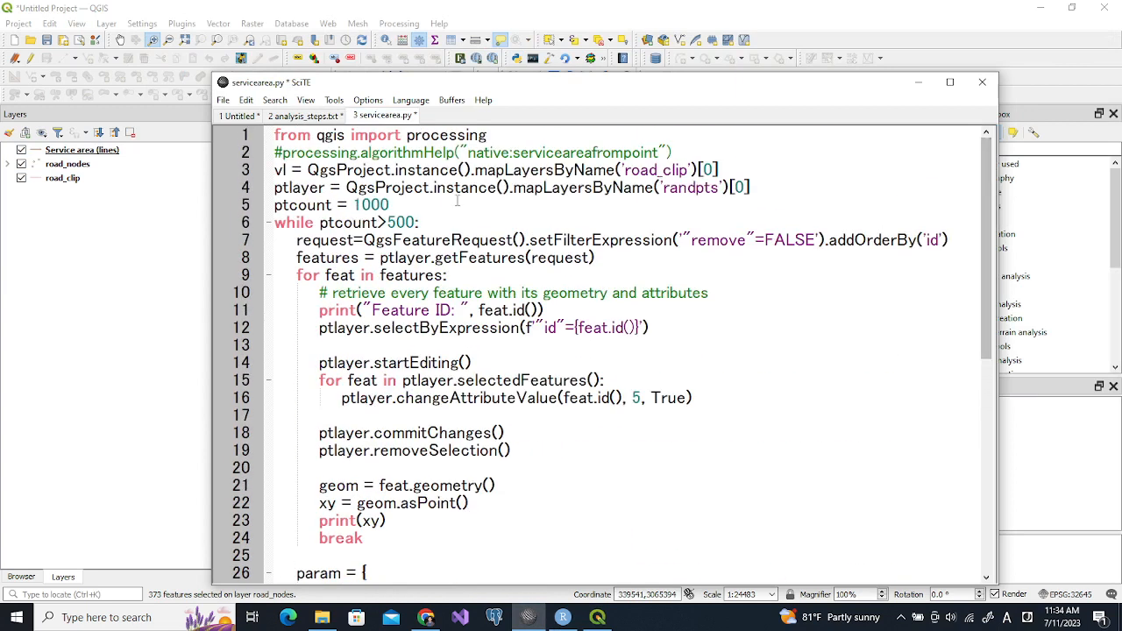
drag(320, 222, 418, 226)
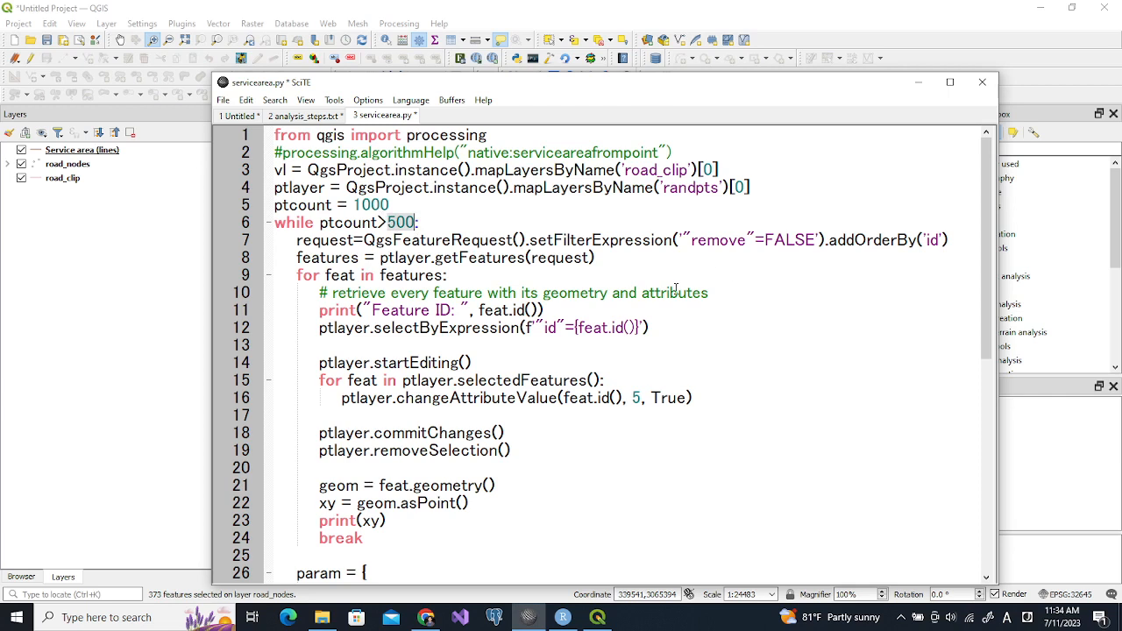
click(545, 328)
text(f)
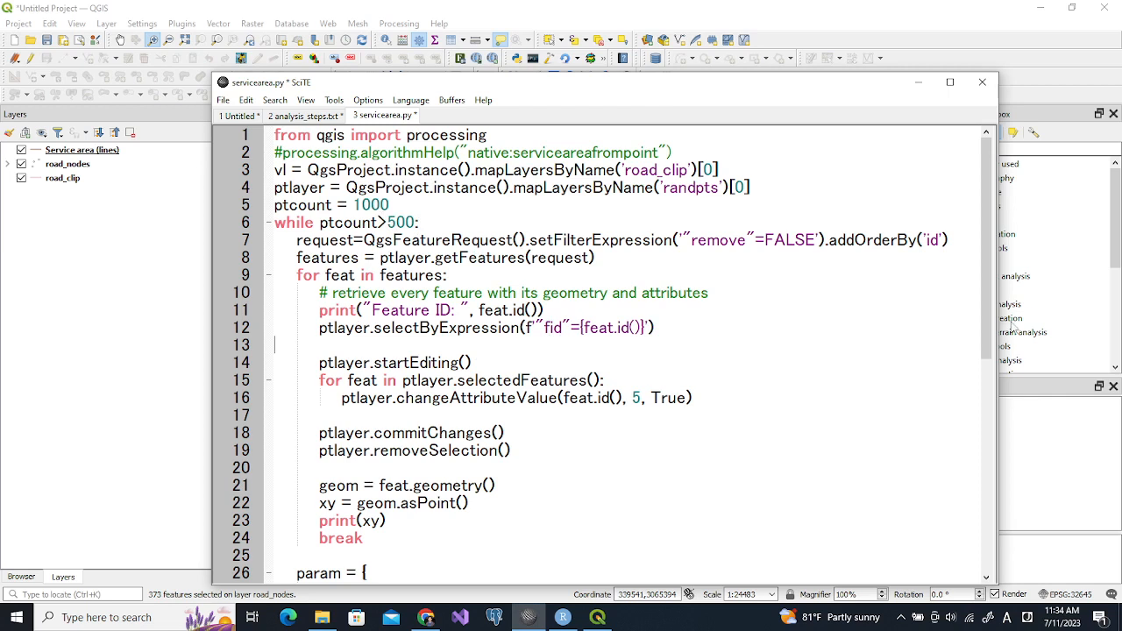
drag(986, 302, 964, 281)
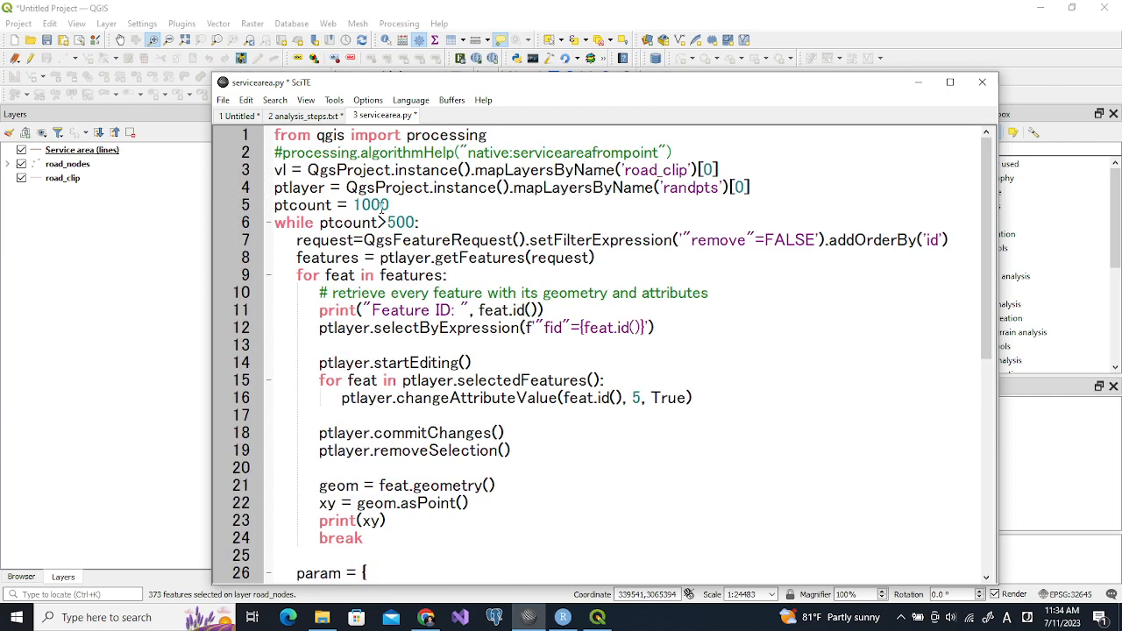